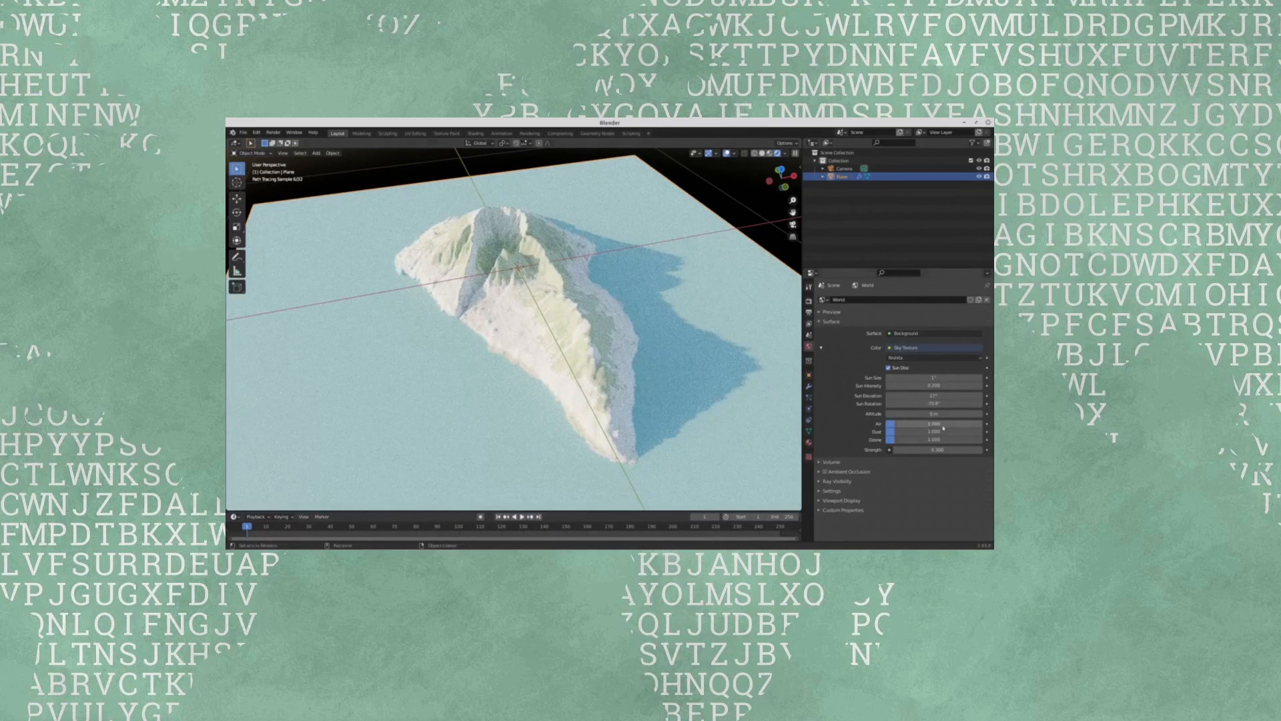
Increase the Air value of the world's sky texture and look at the terrain through the scene camera
mouse_move(898, 424)
mouse_down()
mouse_move(981, 424)
mouse_move(895, 425)
mouse_move(895, 440)
mouse_move(898, 424)
mouse_up()
middle_drag(547, 378, 564, 335)
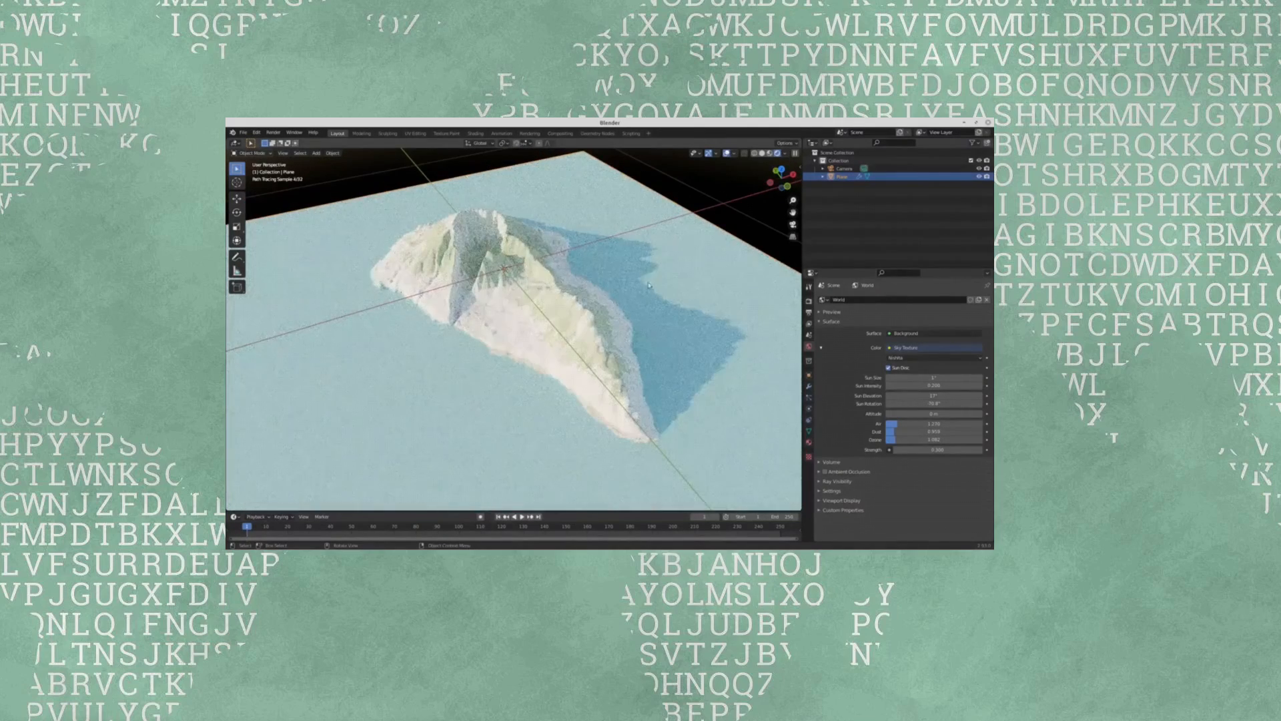
click(793, 224)
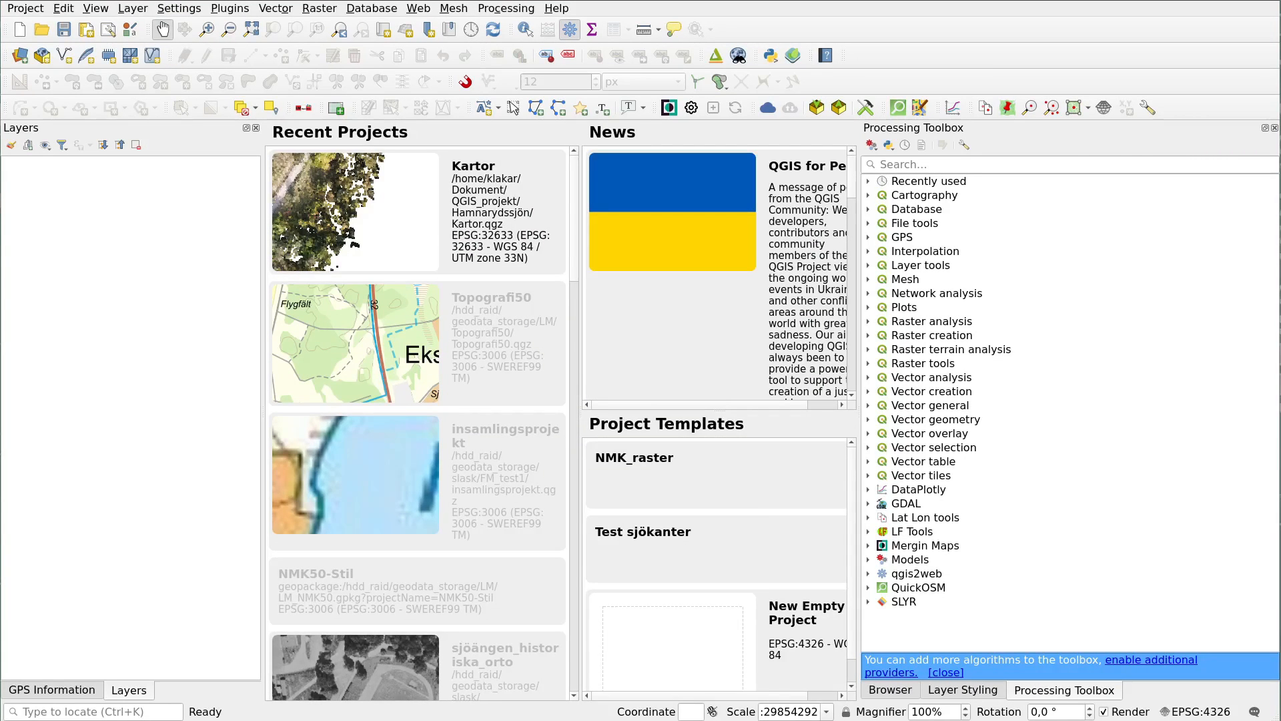
Switch to QGIS and create a new project containing the Totalbefolkning_1km_211231 layer
key(ctrl+n)
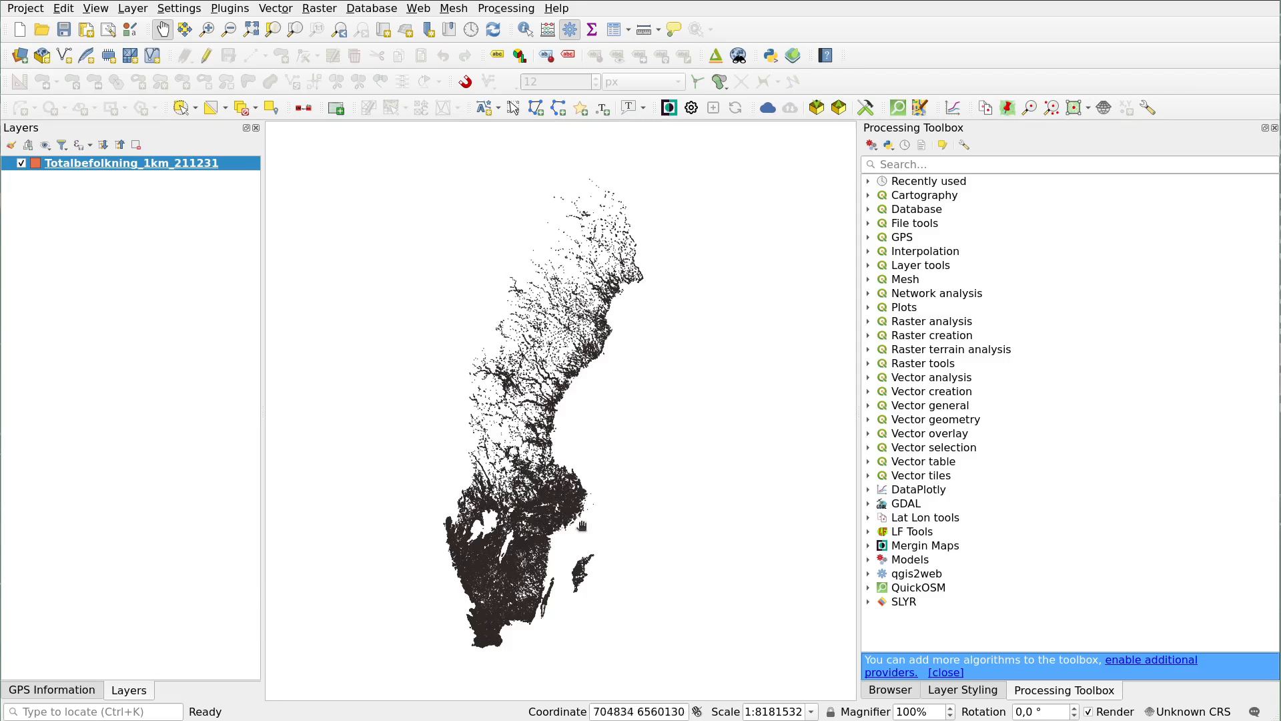
Identify a single grid square on the mainland to inspect its population attributes, and close the results
scroll(564, 514, up, 4)
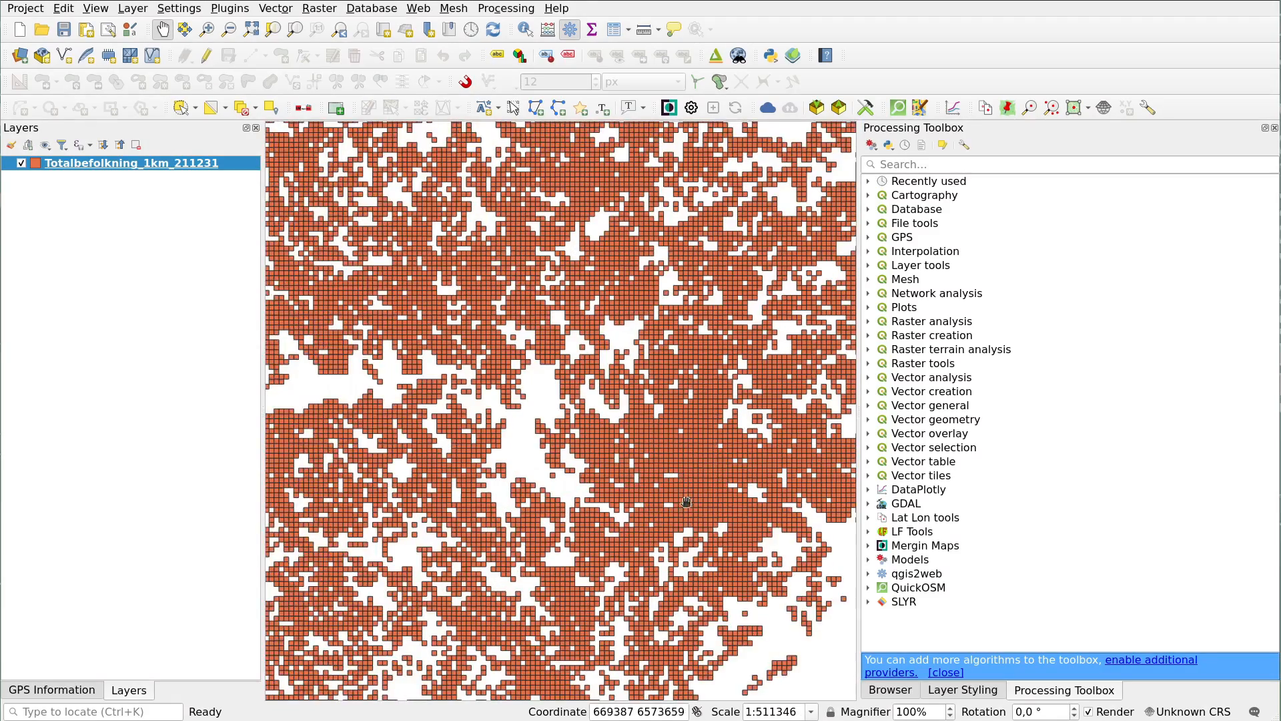
drag(686, 502, 519, 470)
scroll(553, 394, up, 1)
scroll(527, 415, up, 2)
scroll(527, 415, down, 2)
scroll(527, 415, up, 1)
click(526, 30)
click(523, 381)
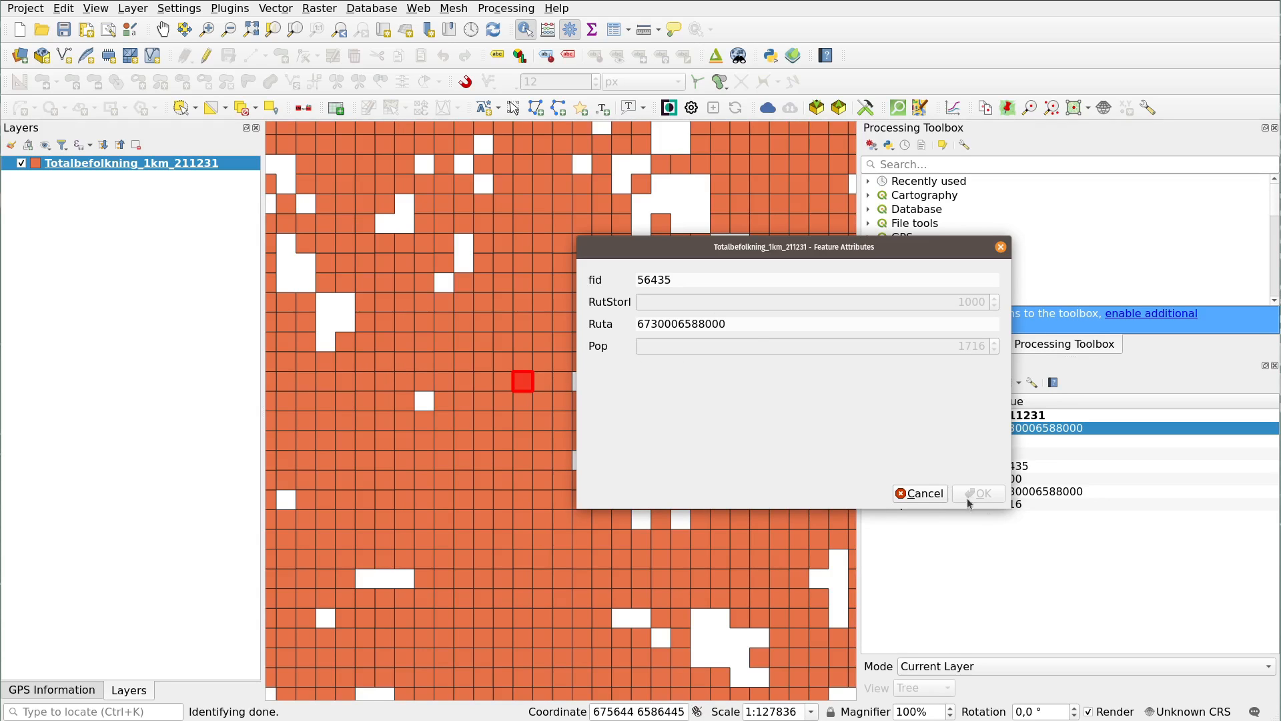
click(923, 493)
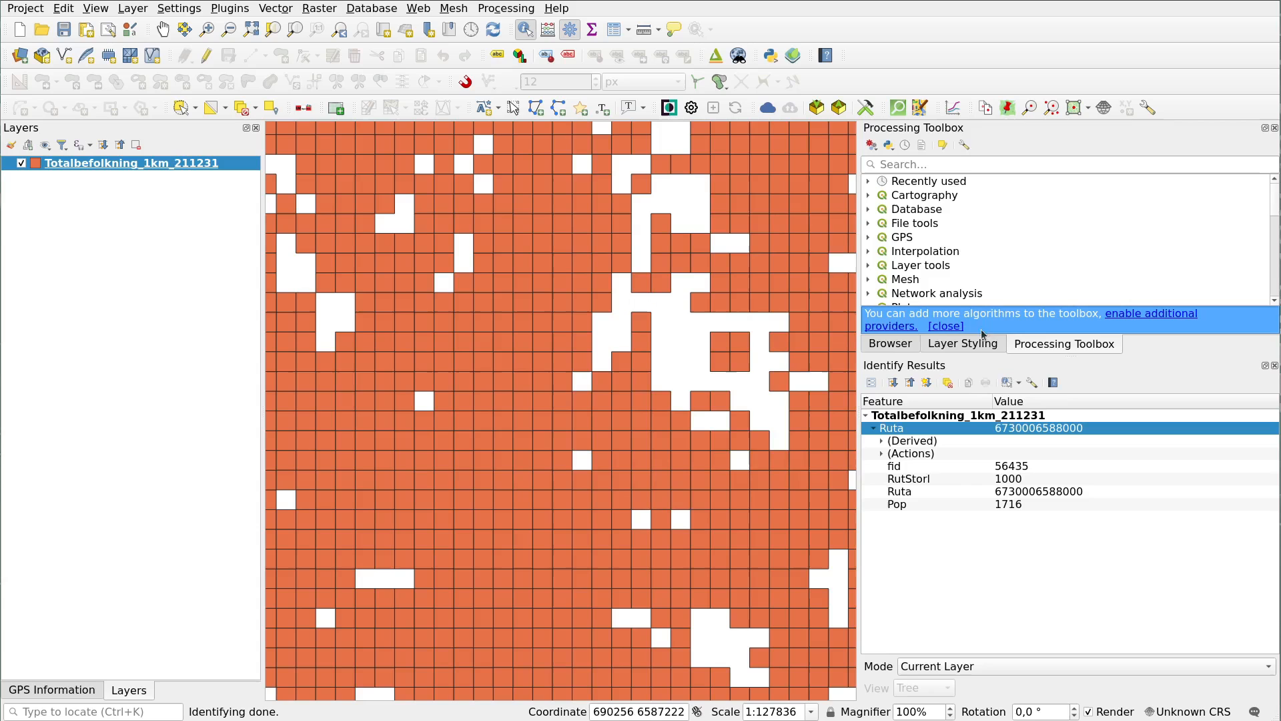
click(1274, 367)
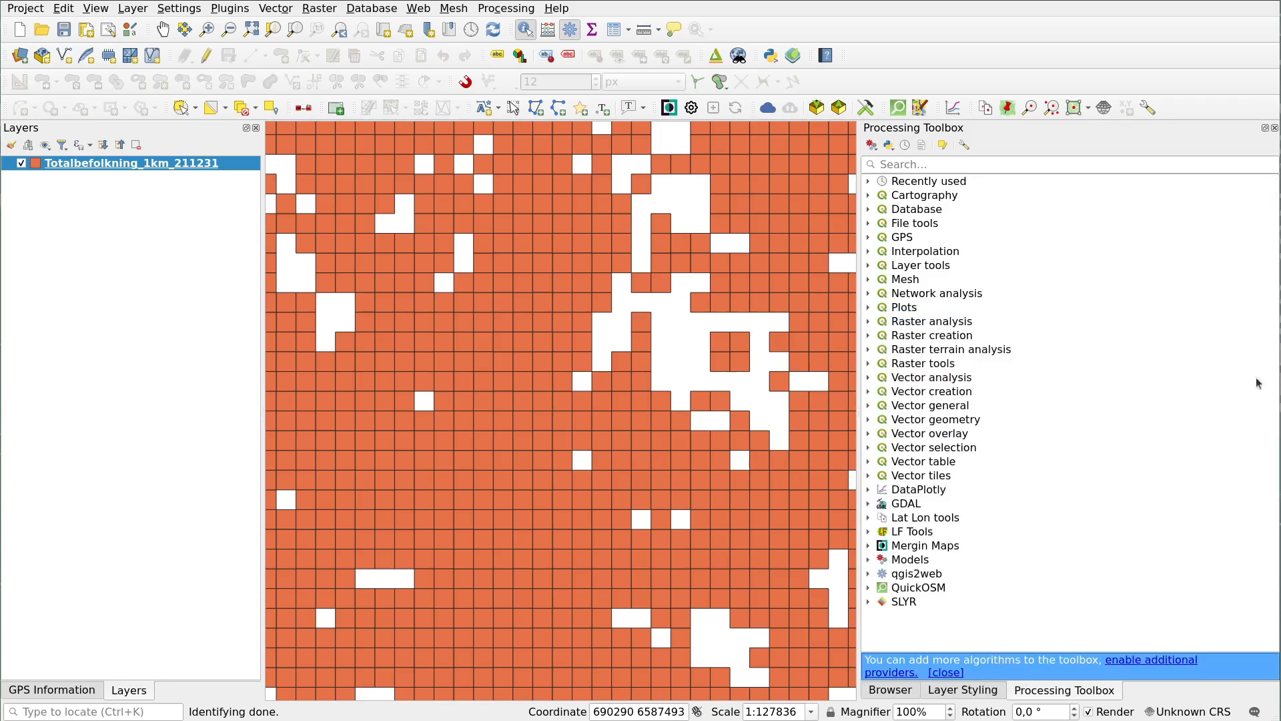
Change the layer's styling from a single symbol to Graduated, based on the Pop field
click(966, 688)
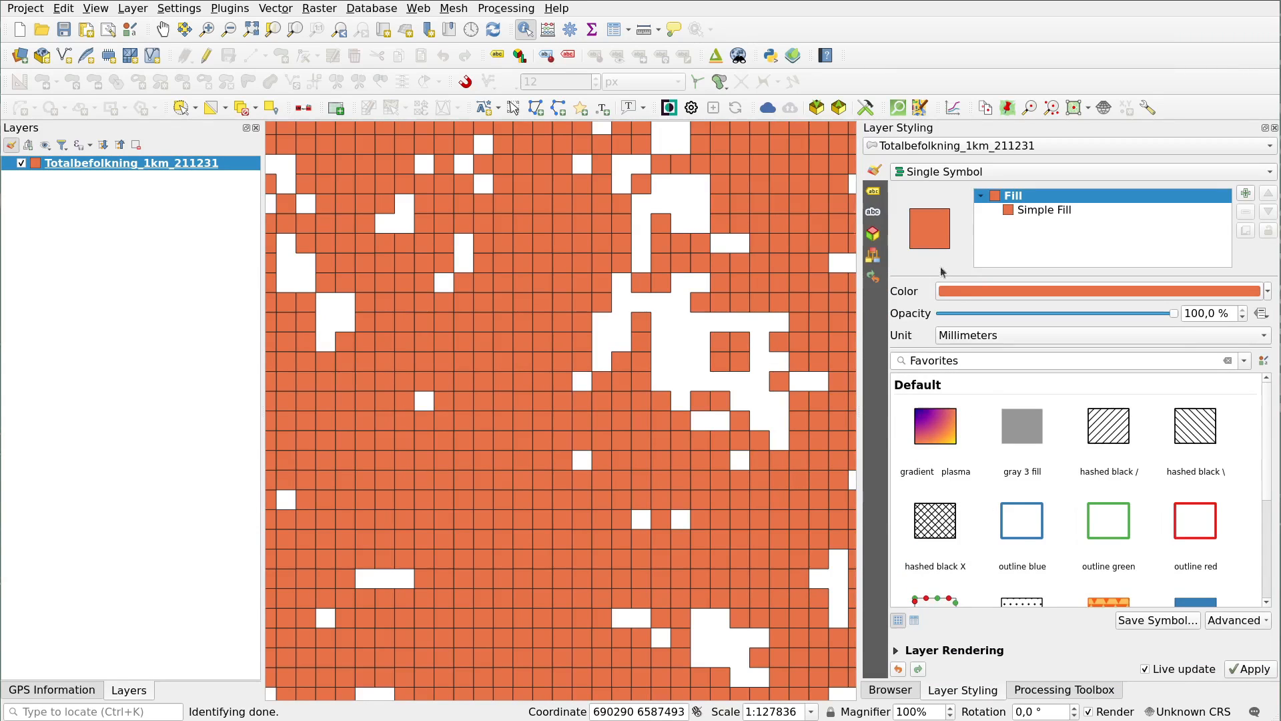
click(1001, 172)
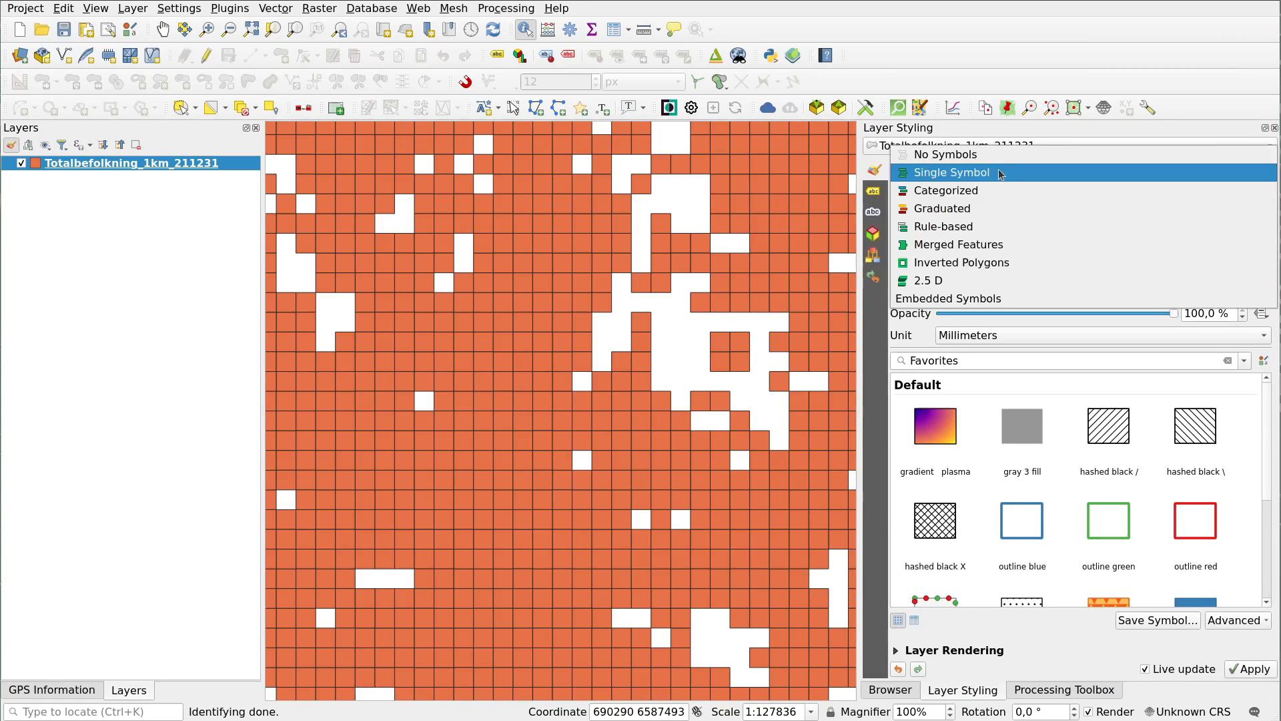
click(995, 207)
click(1253, 195)
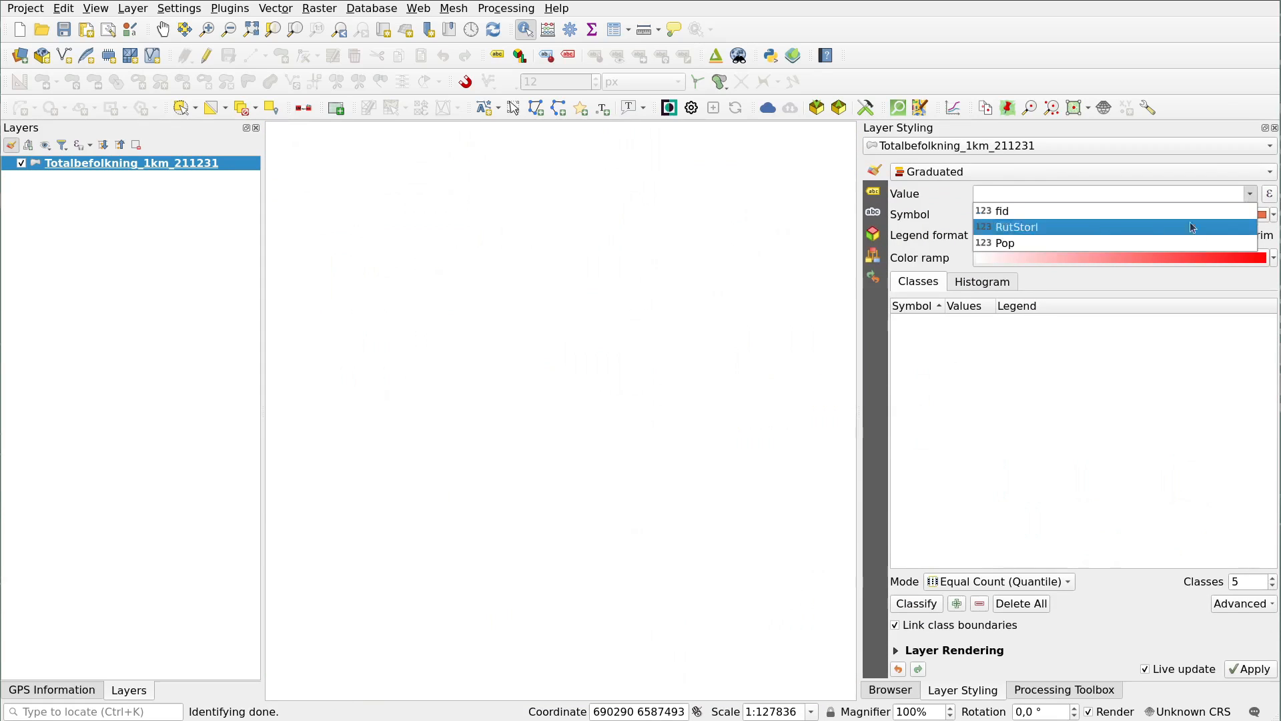
click(1109, 242)
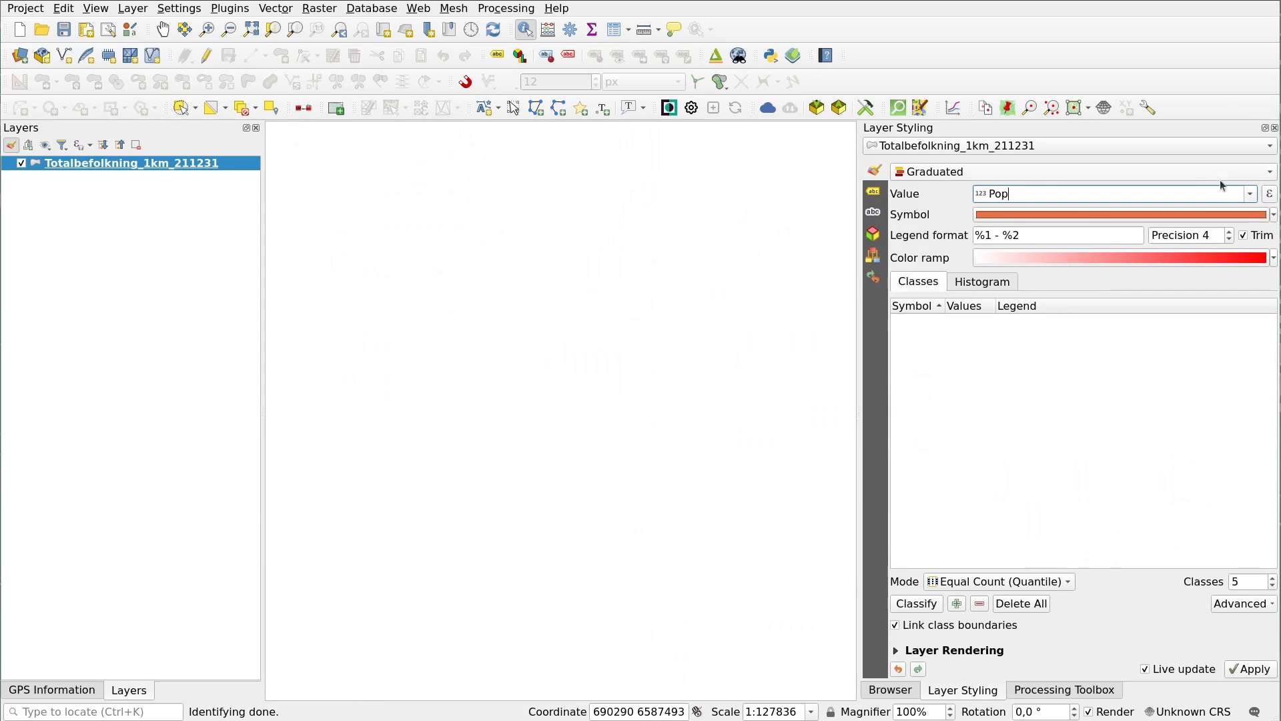
Remove the outline from the simple fill of the graduated symbol
click(1050, 212)
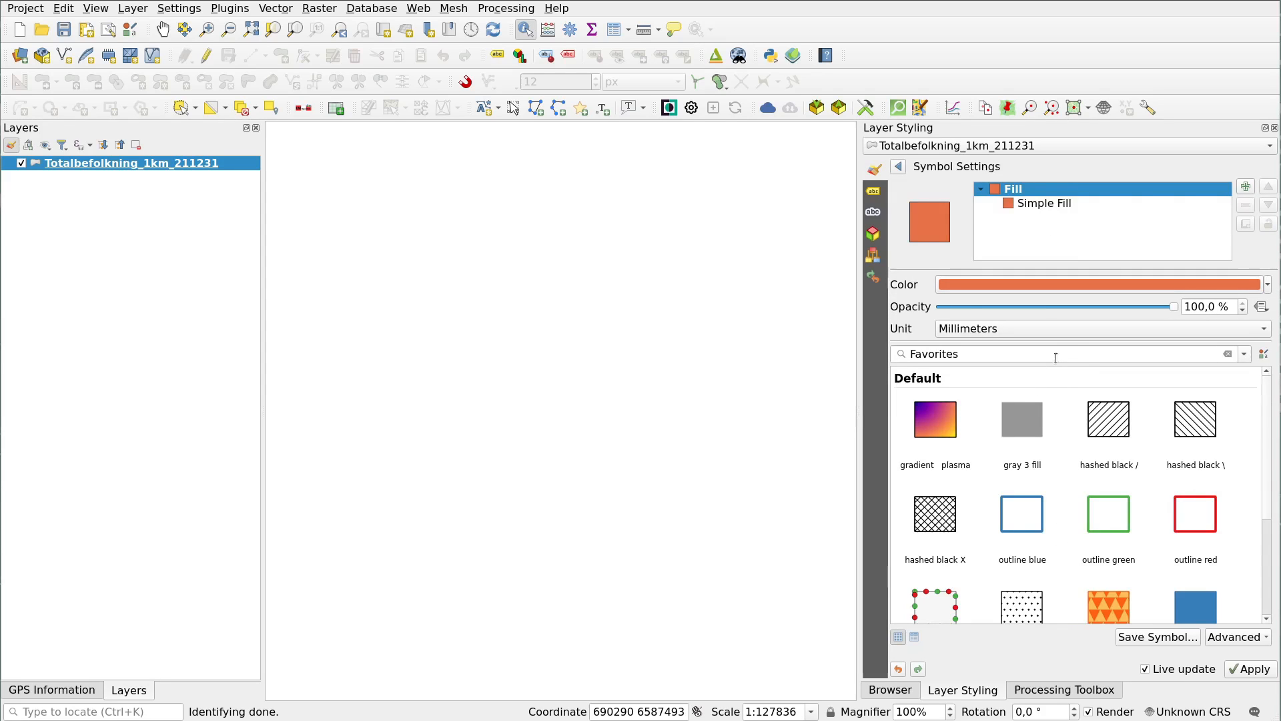
click(1036, 203)
click(1070, 400)
click(1070, 419)
click(898, 167)
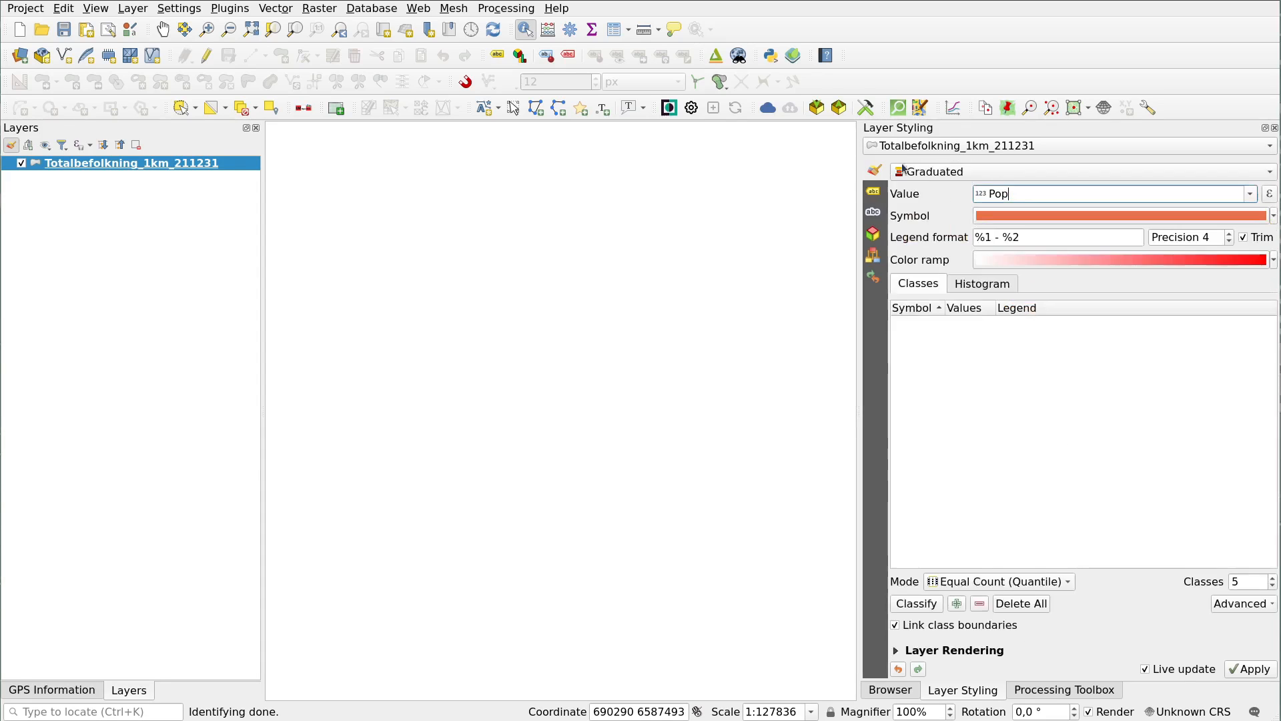
Set the color ramp to cyan-mauve from the Diverging km group of the cpt-city catalog
click(1267, 261)
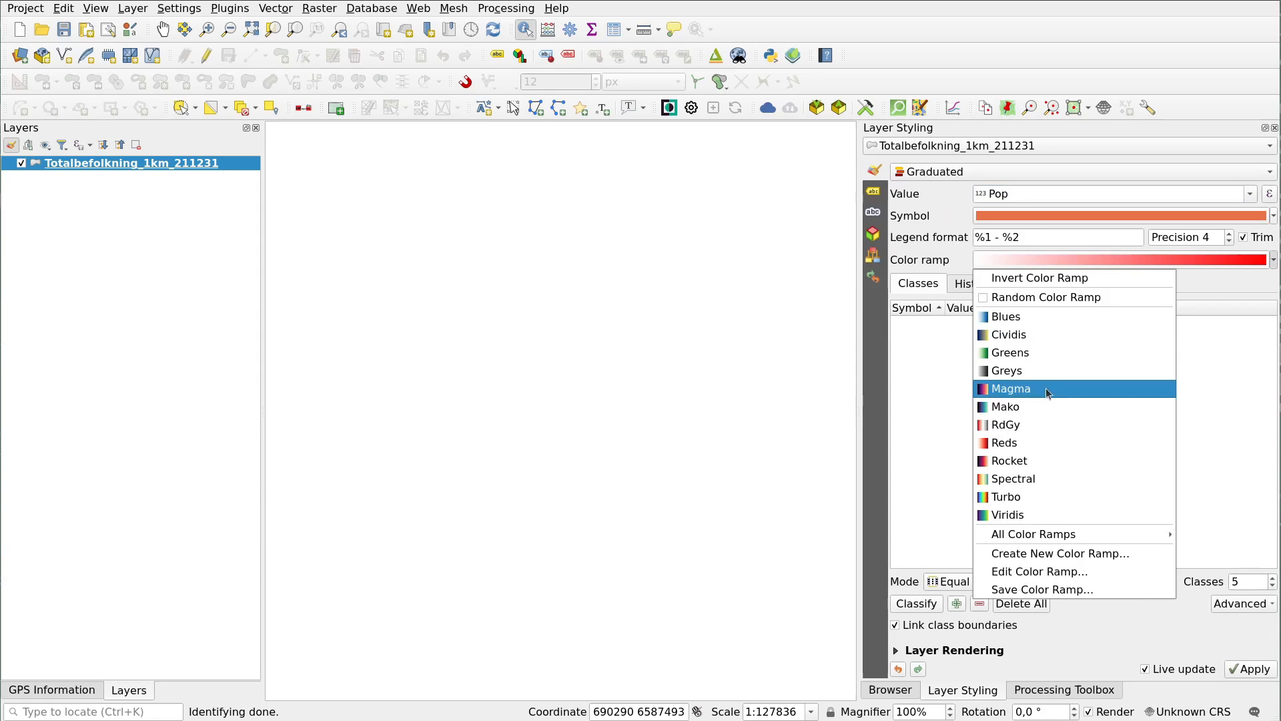
click(1071, 554)
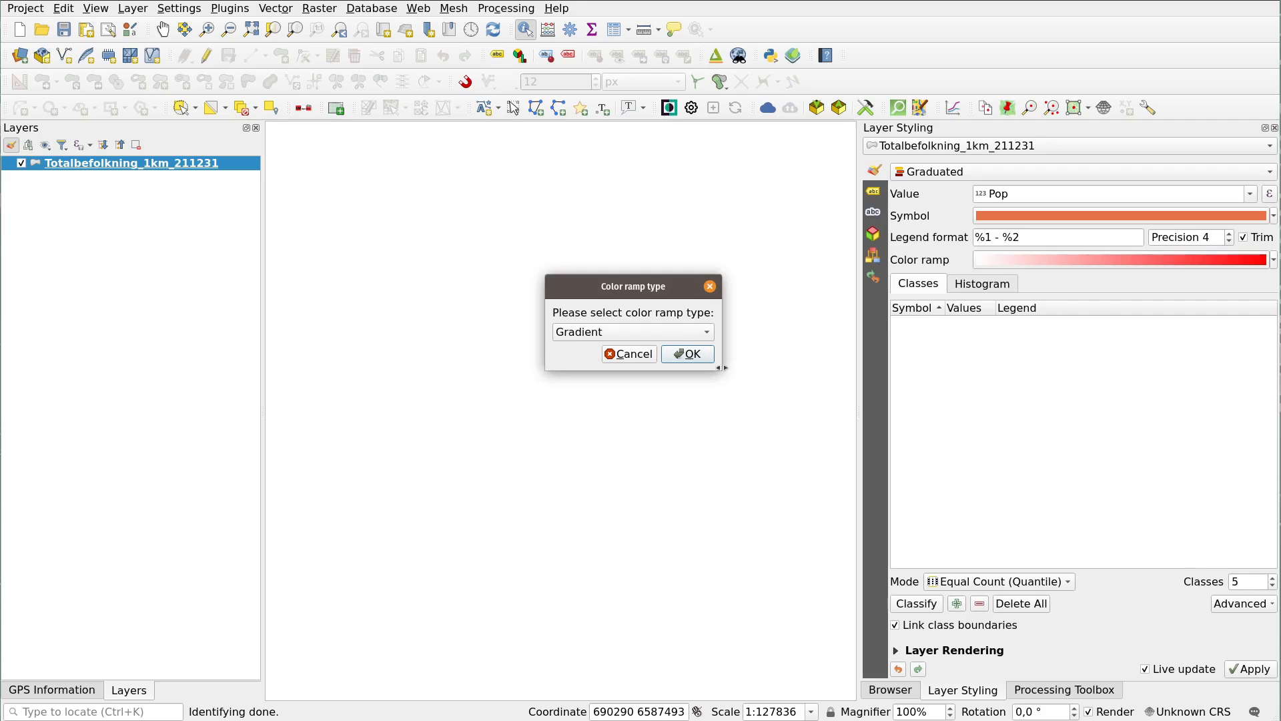
click(683, 331)
click(667, 380)
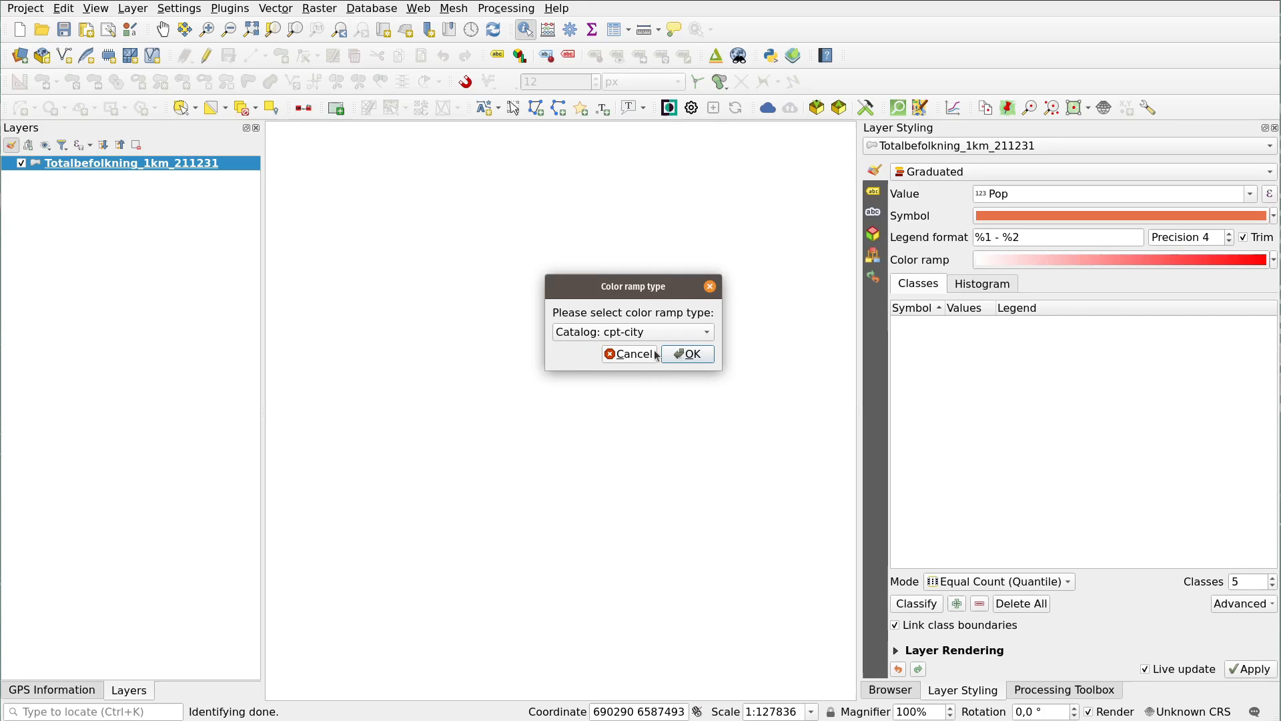
click(675, 357)
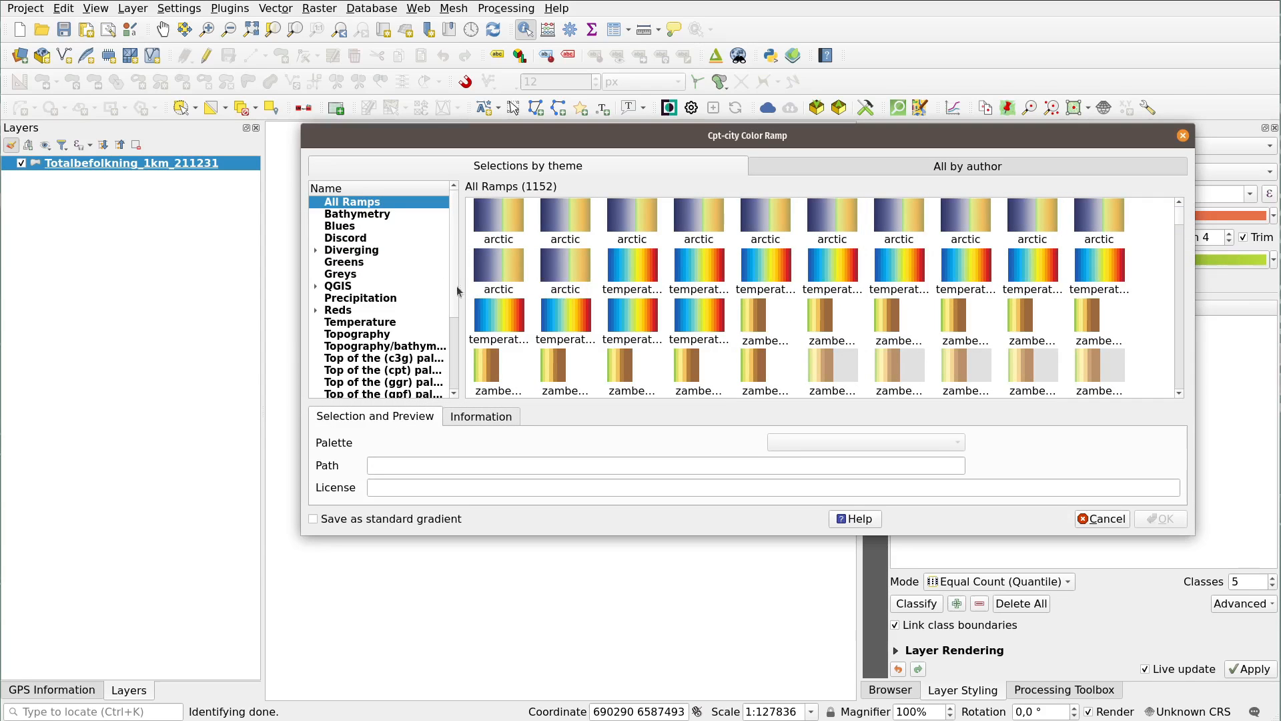
click(316, 251)
click(349, 298)
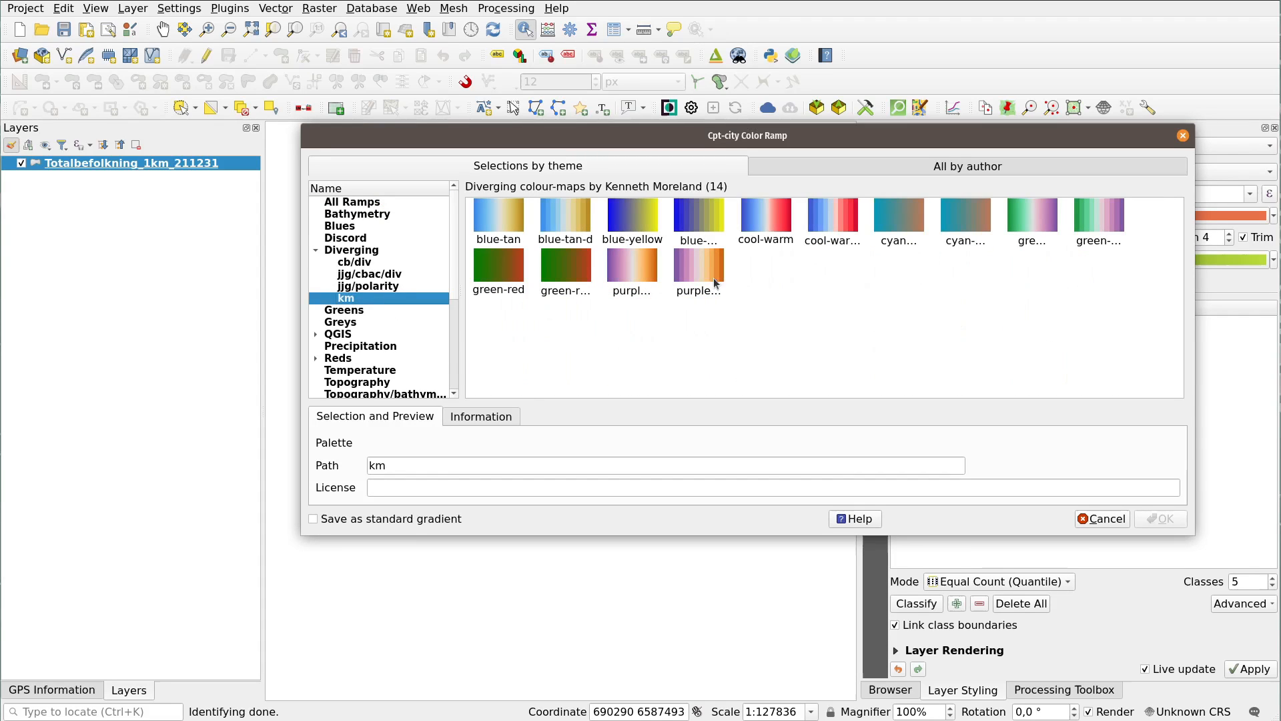
click(899, 220)
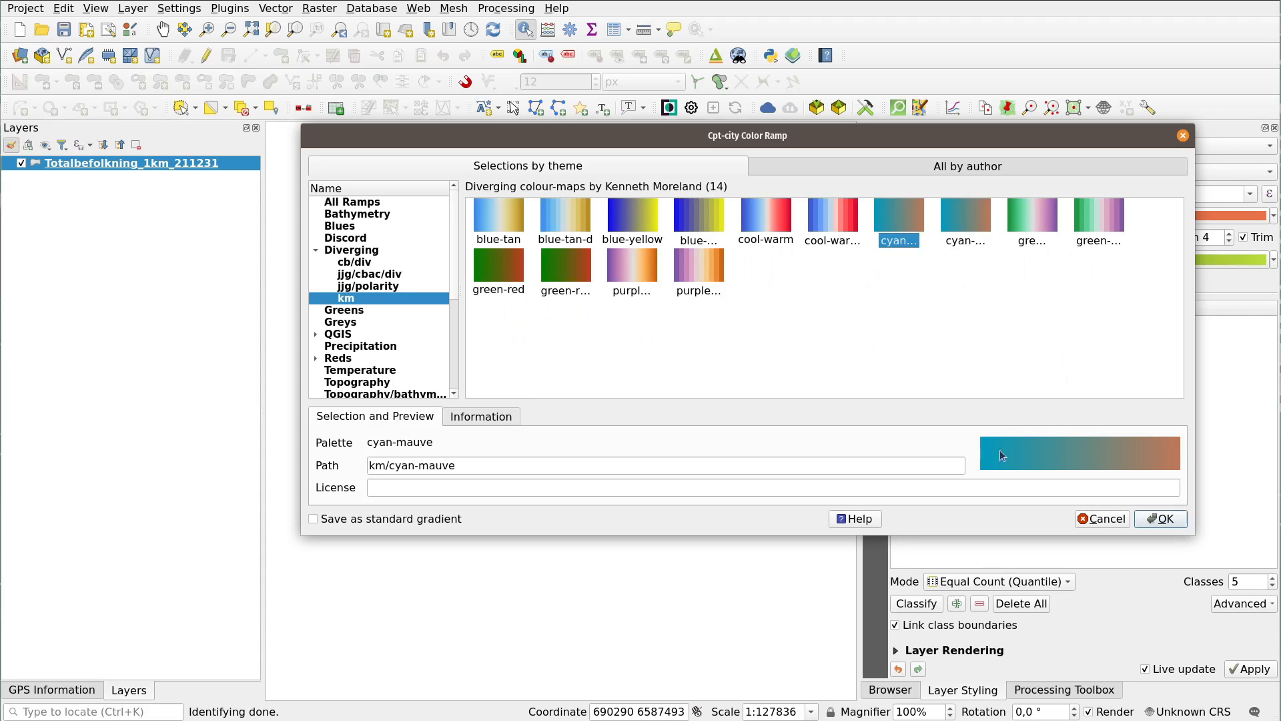
click(1162, 520)
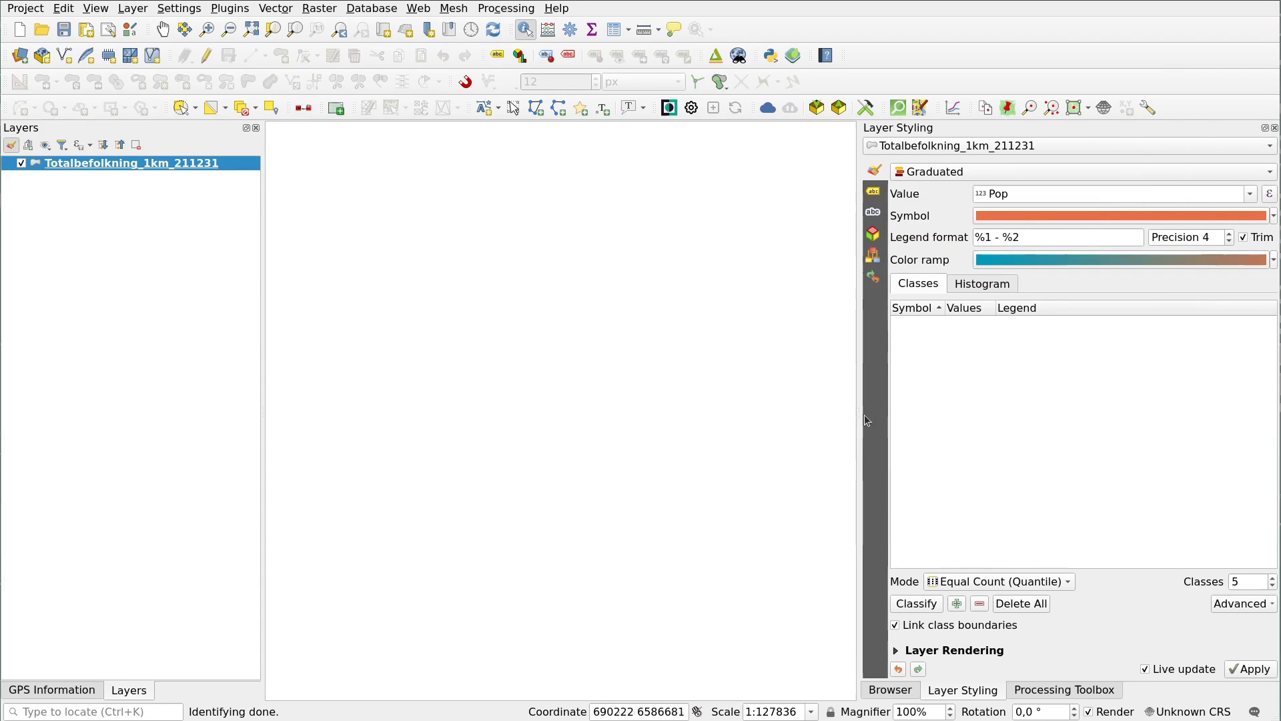
Classify the population values into 5 classes using the Equal Count (Quantile) mode
click(973, 582)
click(986, 520)
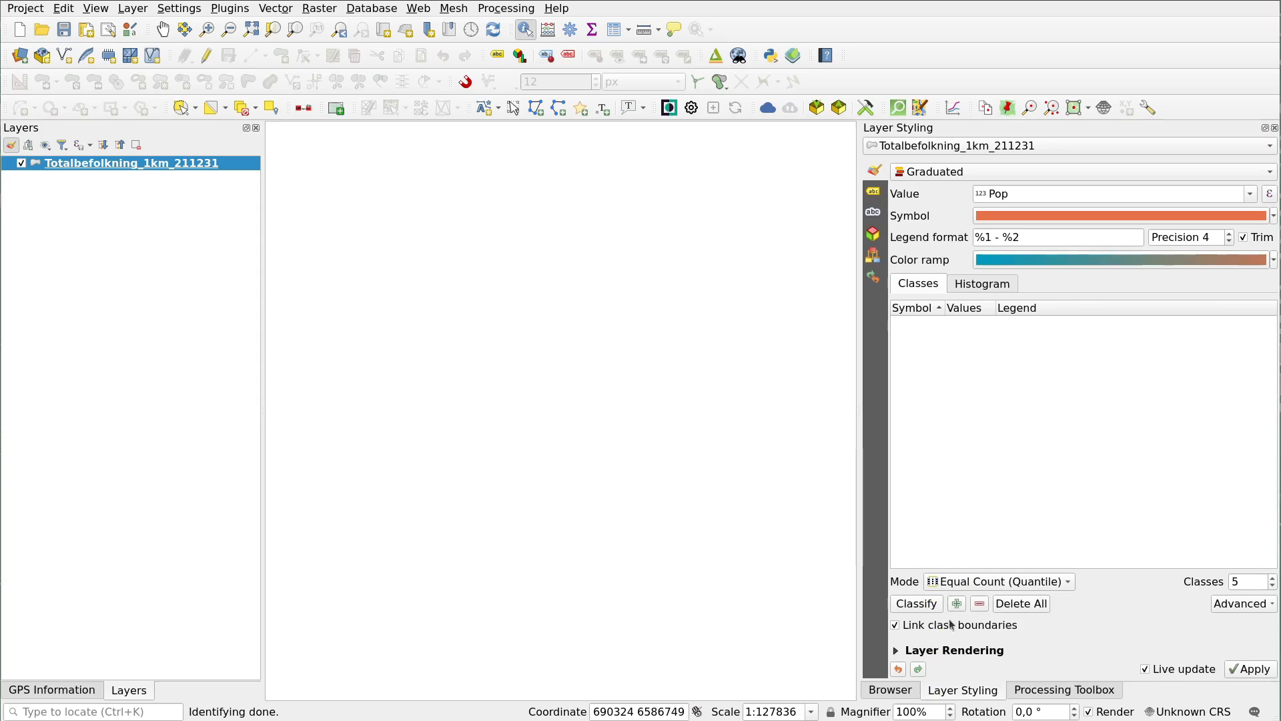
click(917, 604)
scroll(497, 518, down, 2)
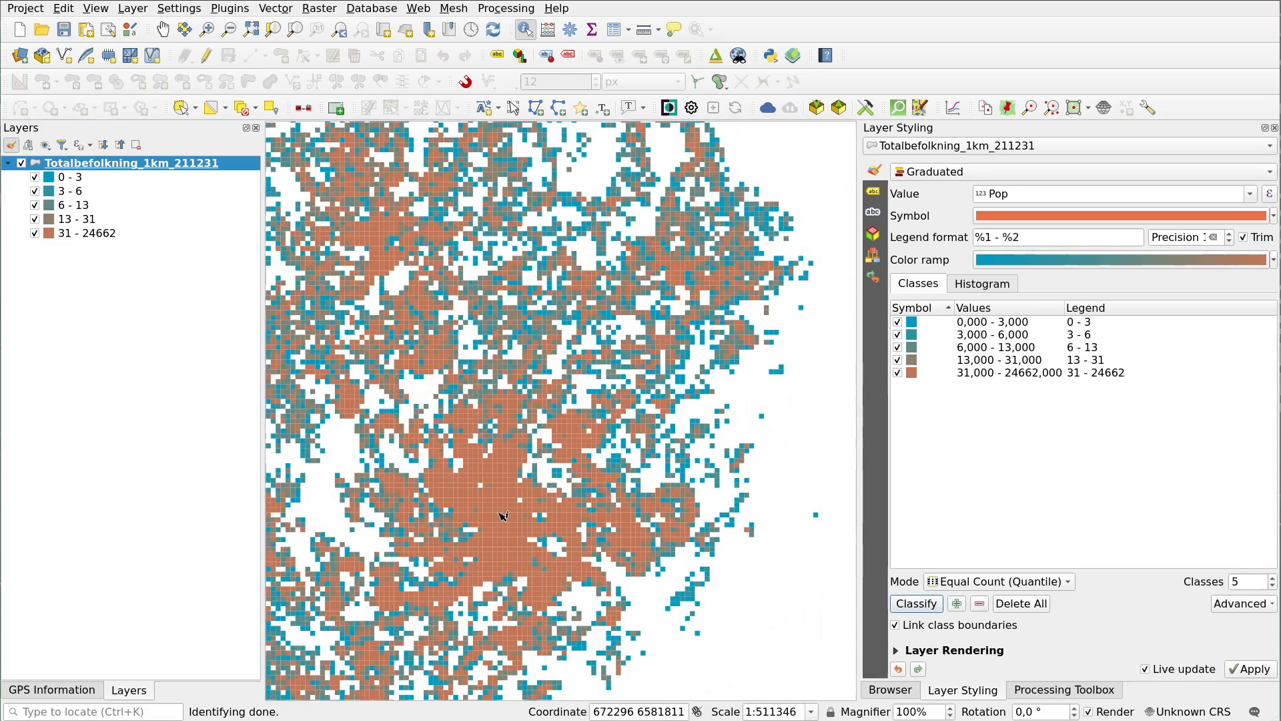
Identify grid squares in the densely populated area to check their Pop values, and close the results
drag(502, 516, 551, 469)
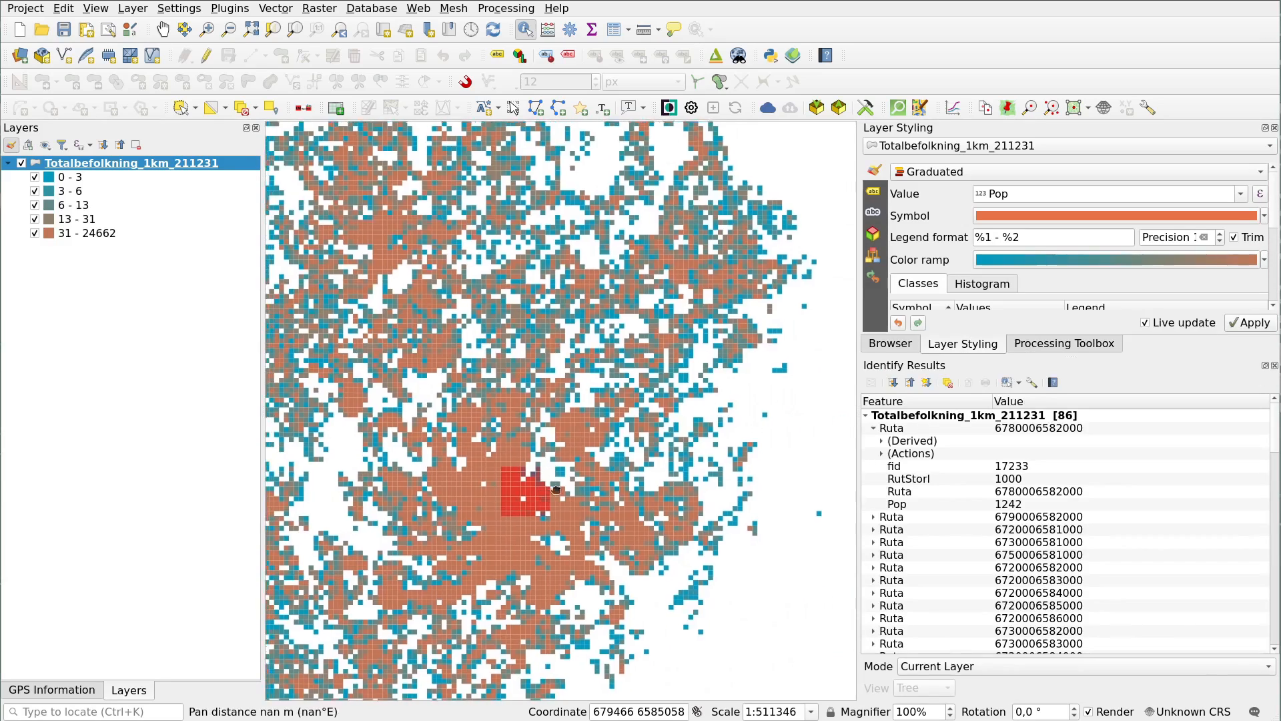
middle_drag(556, 490, 577, 470)
scroll(579, 470, up, 1)
scroll(578, 470, down, 1)
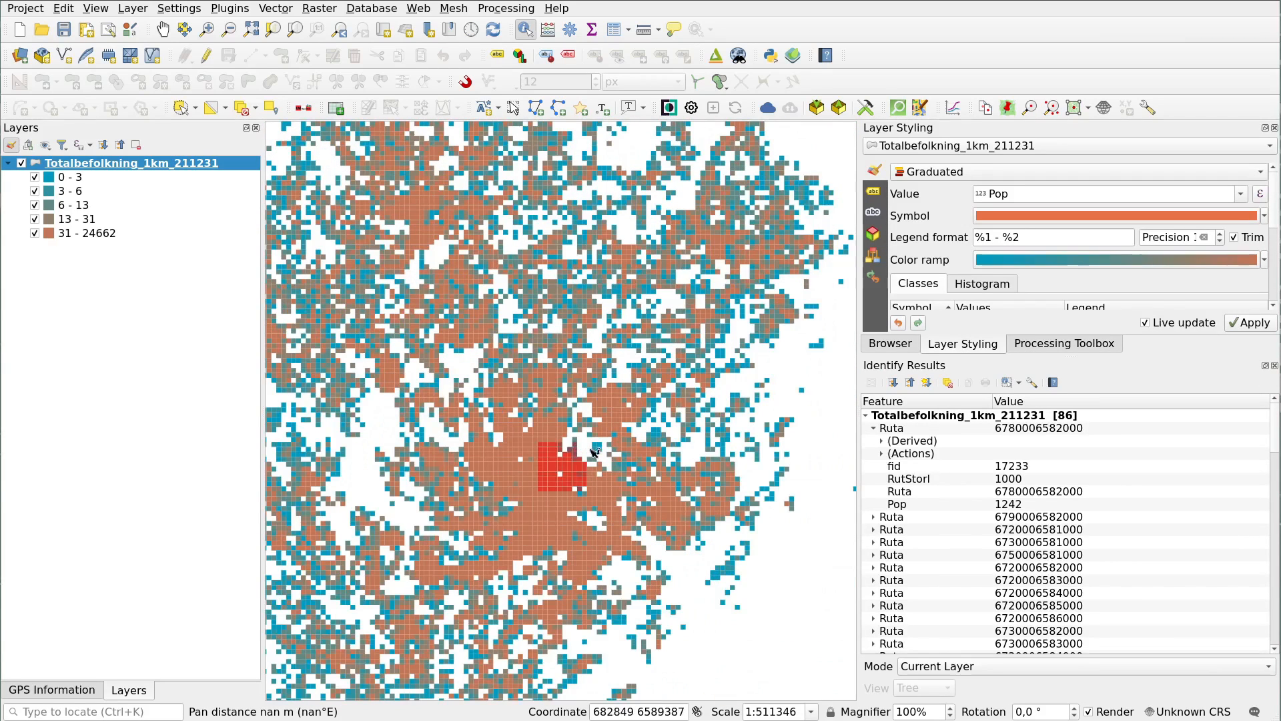
click(595, 452)
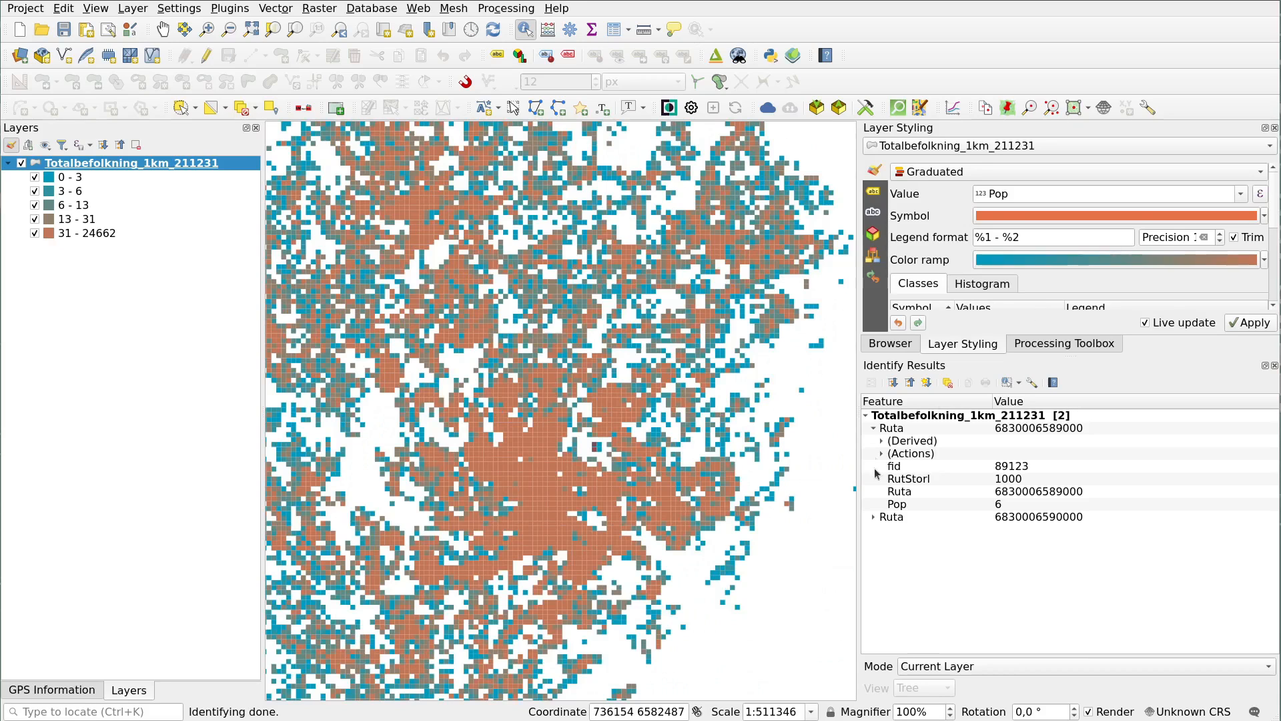
click(1275, 366)
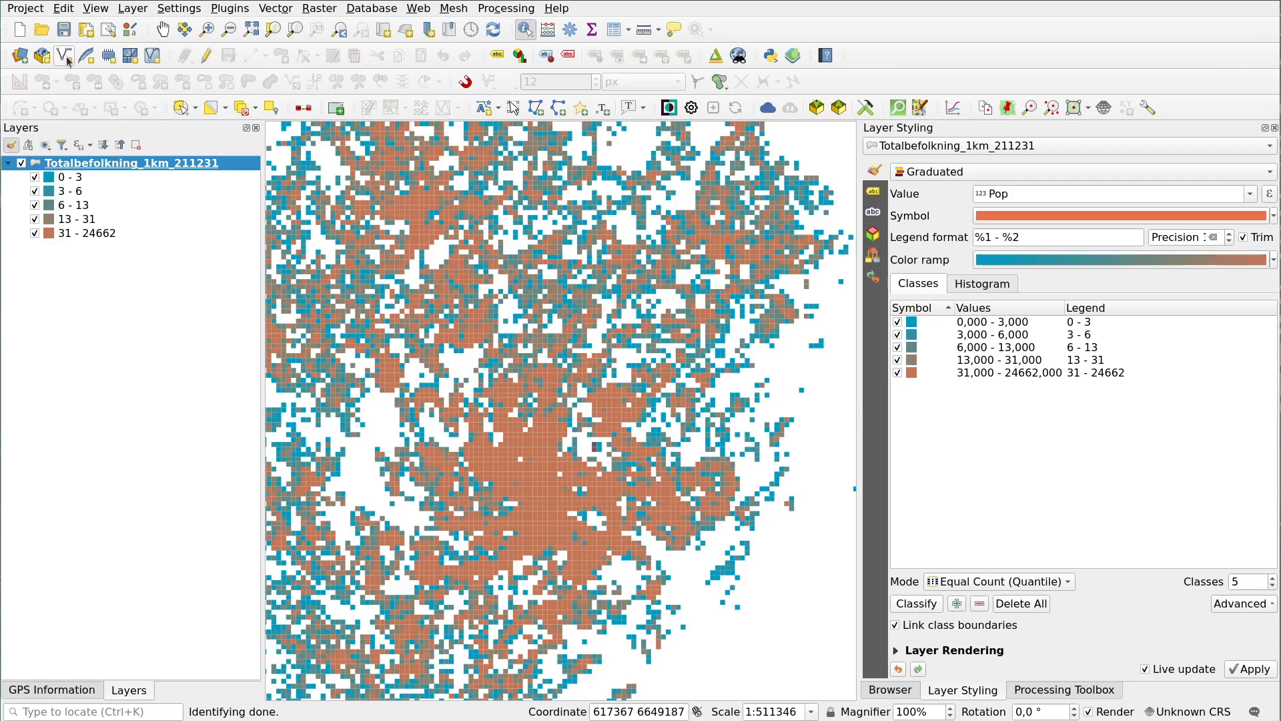
click(162, 29)
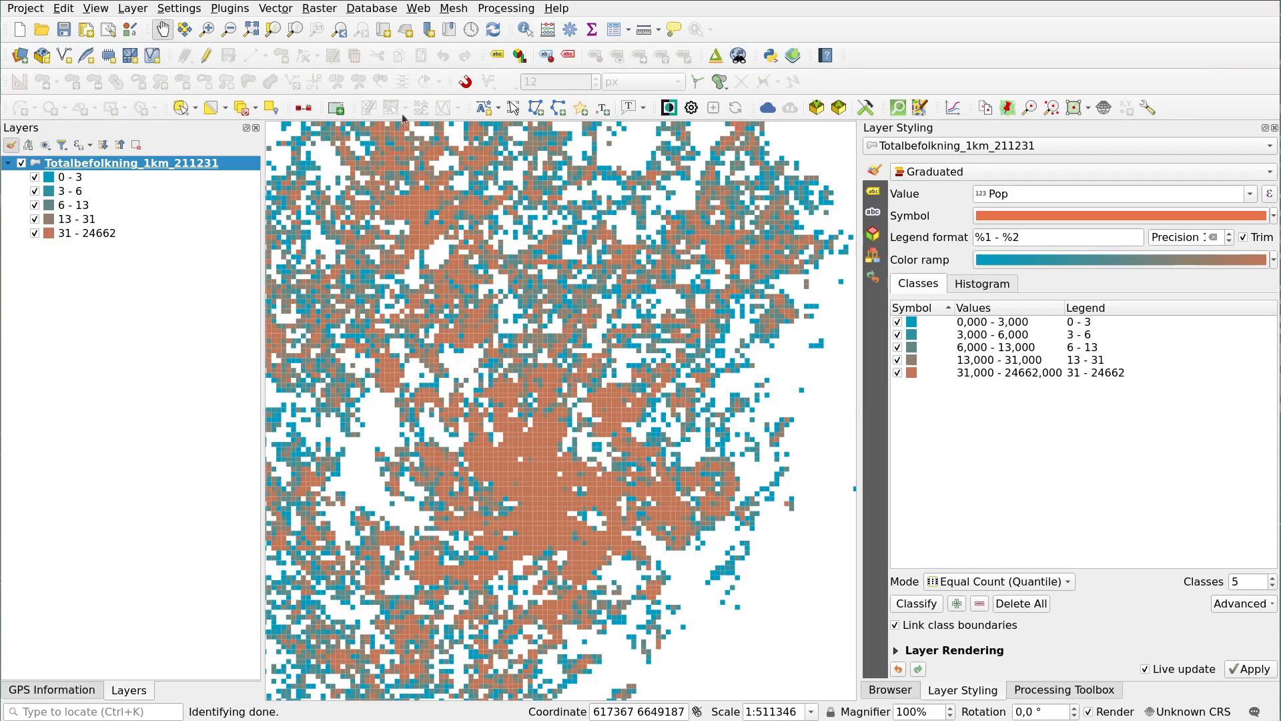
Change the classification mode to Pretty Breaks and check the population classes across the country
click(984, 587)
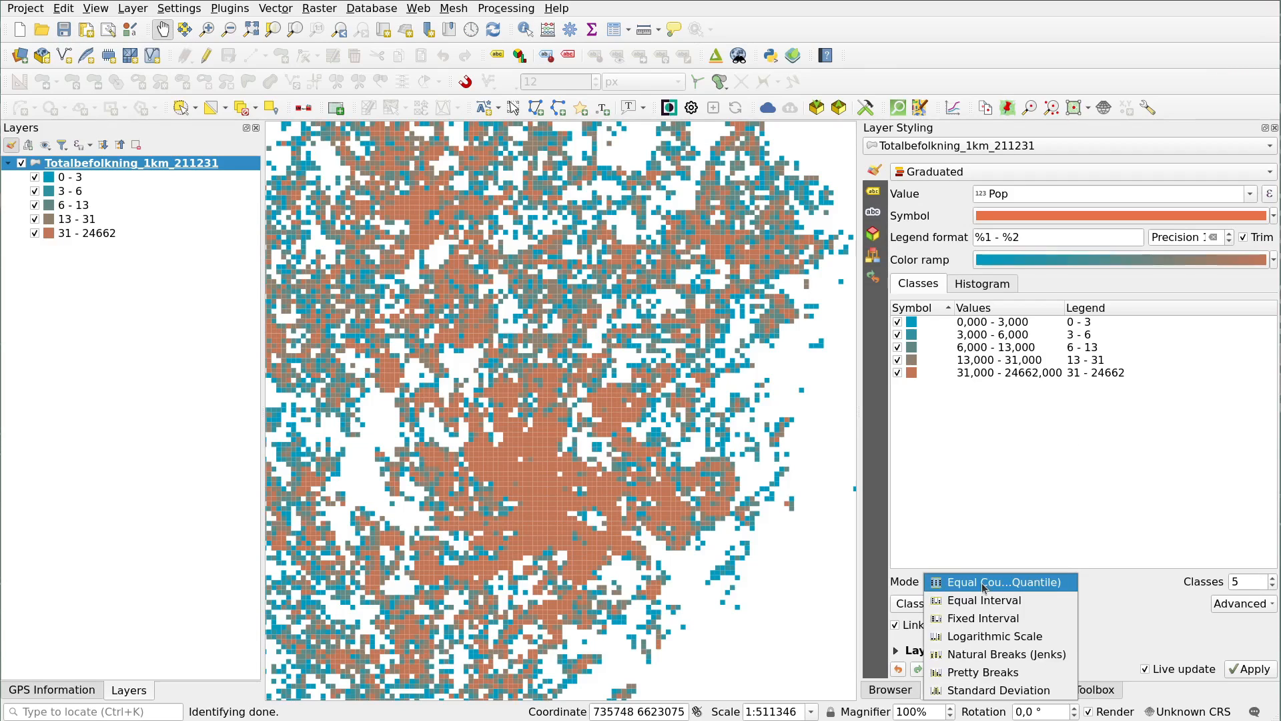
click(1004, 679)
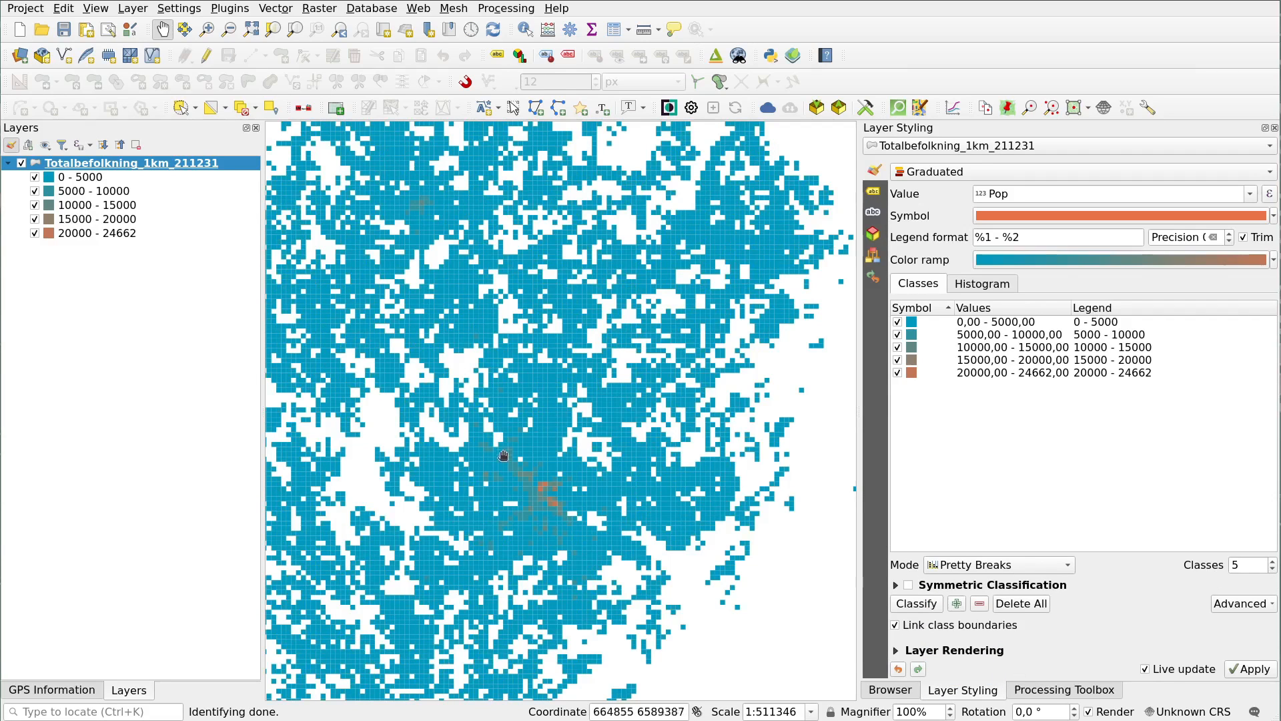
drag(551, 515, 587, 435)
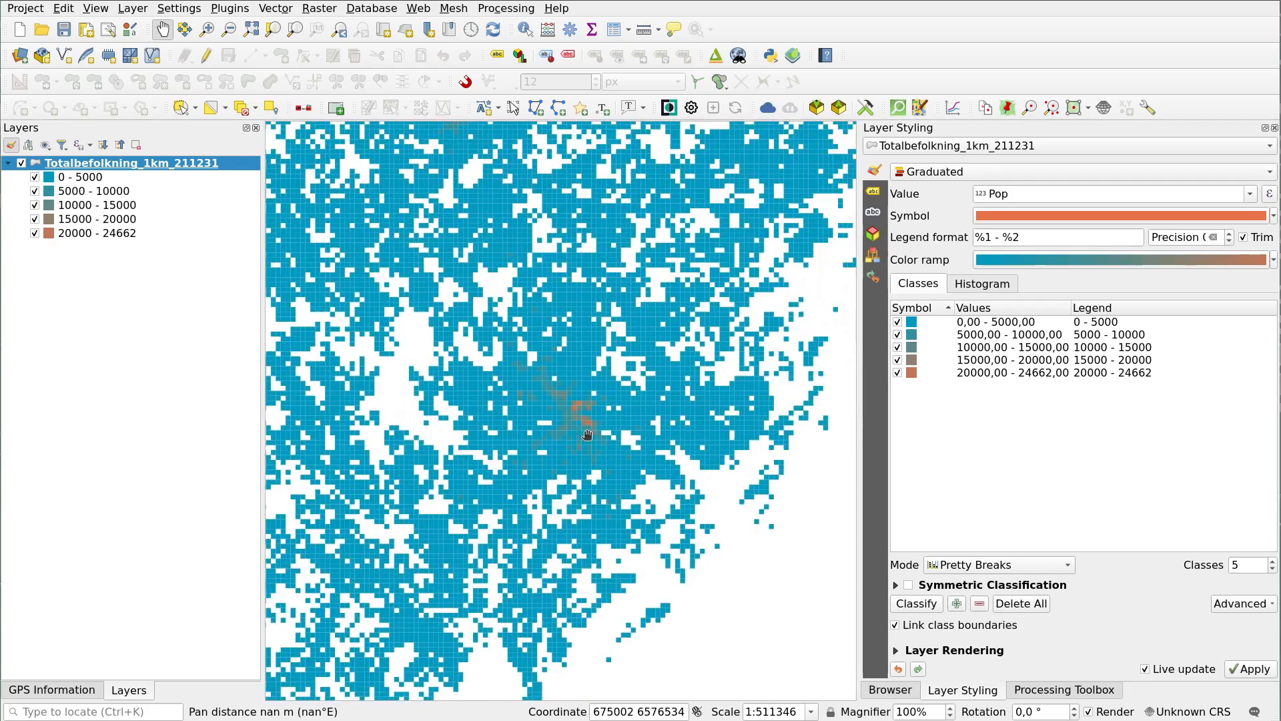
scroll(586, 434, down, 1)
scroll(587, 435, down, 3)
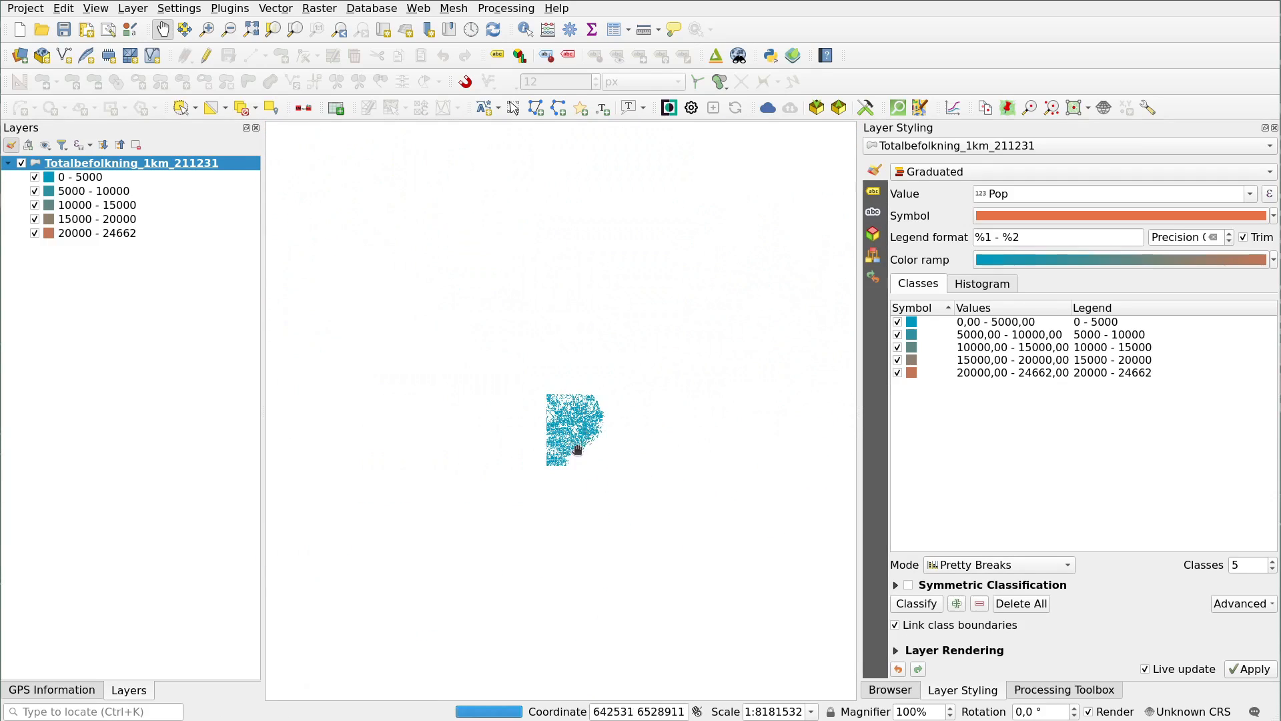
drag(580, 446, 575, 514)
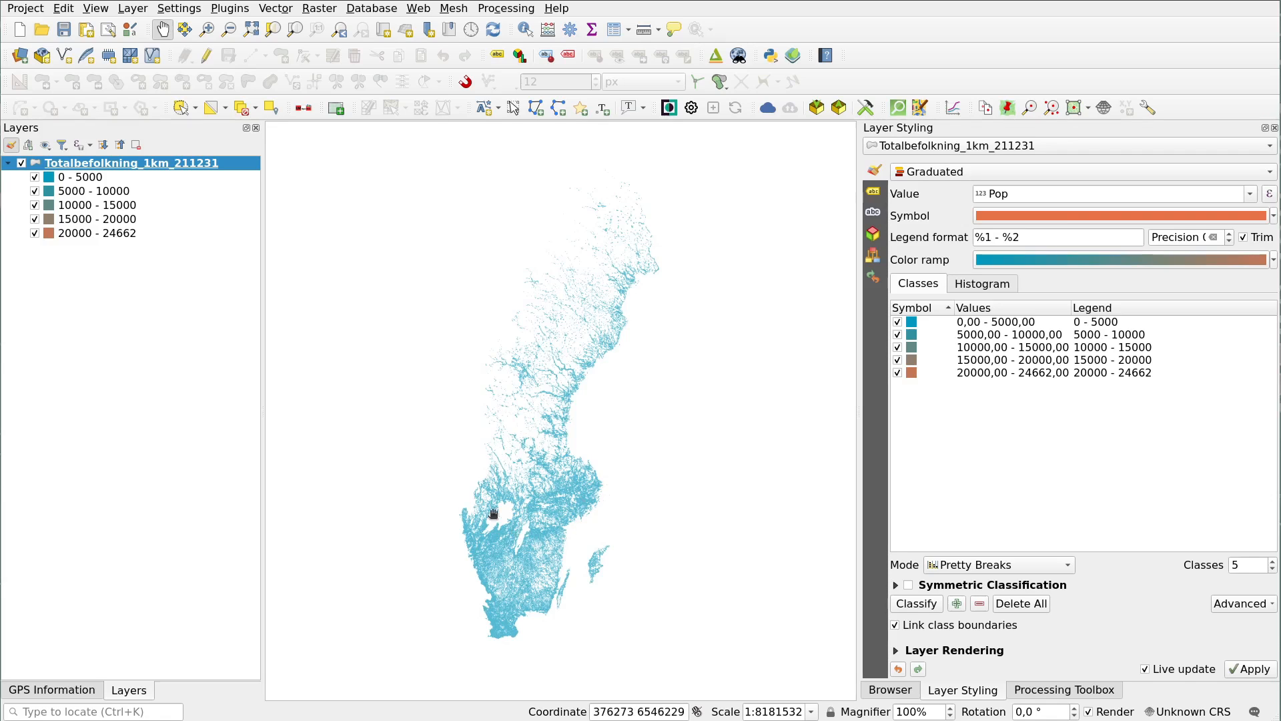
scroll(569, 519, up, 3)
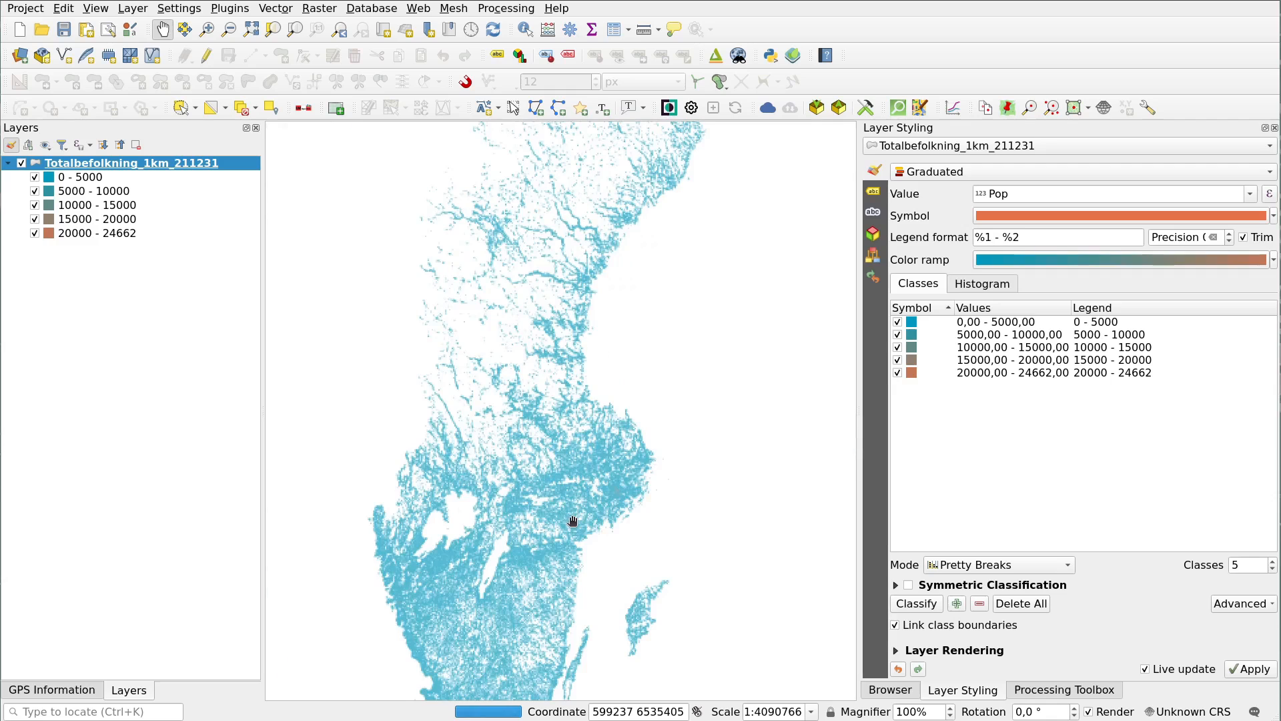
scroll(634, 464, down, 2)
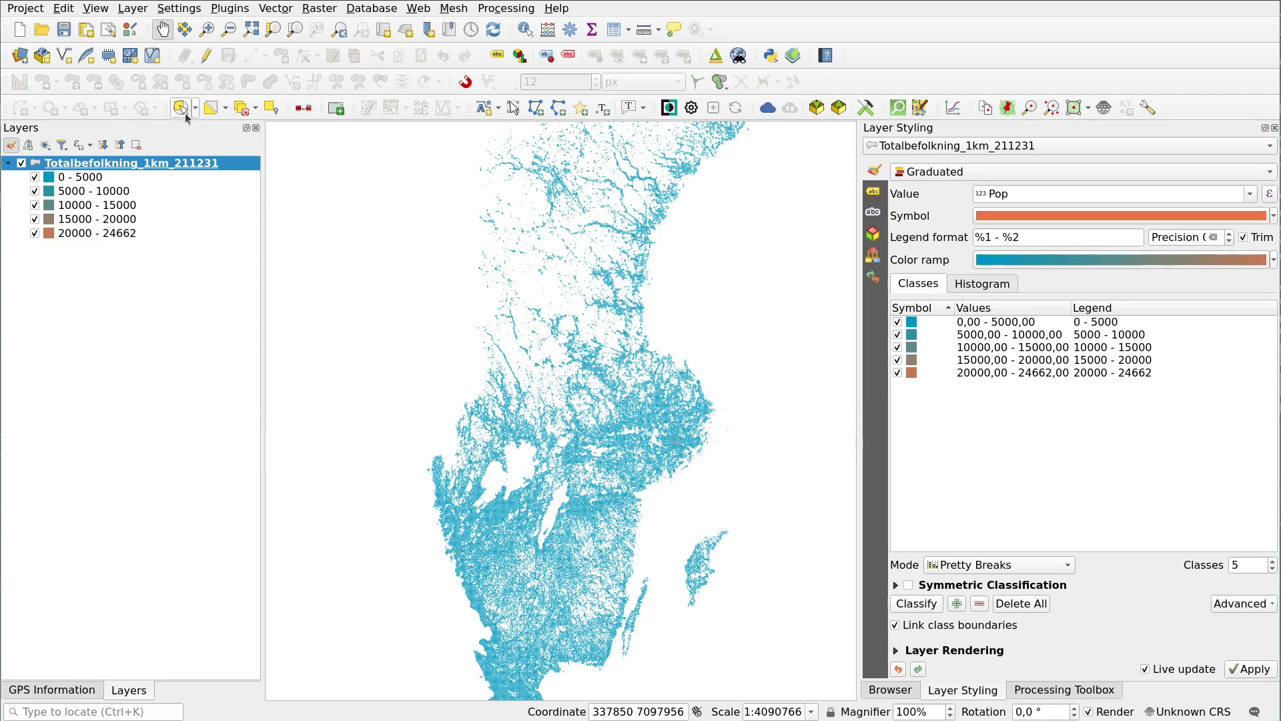
click(195, 108)
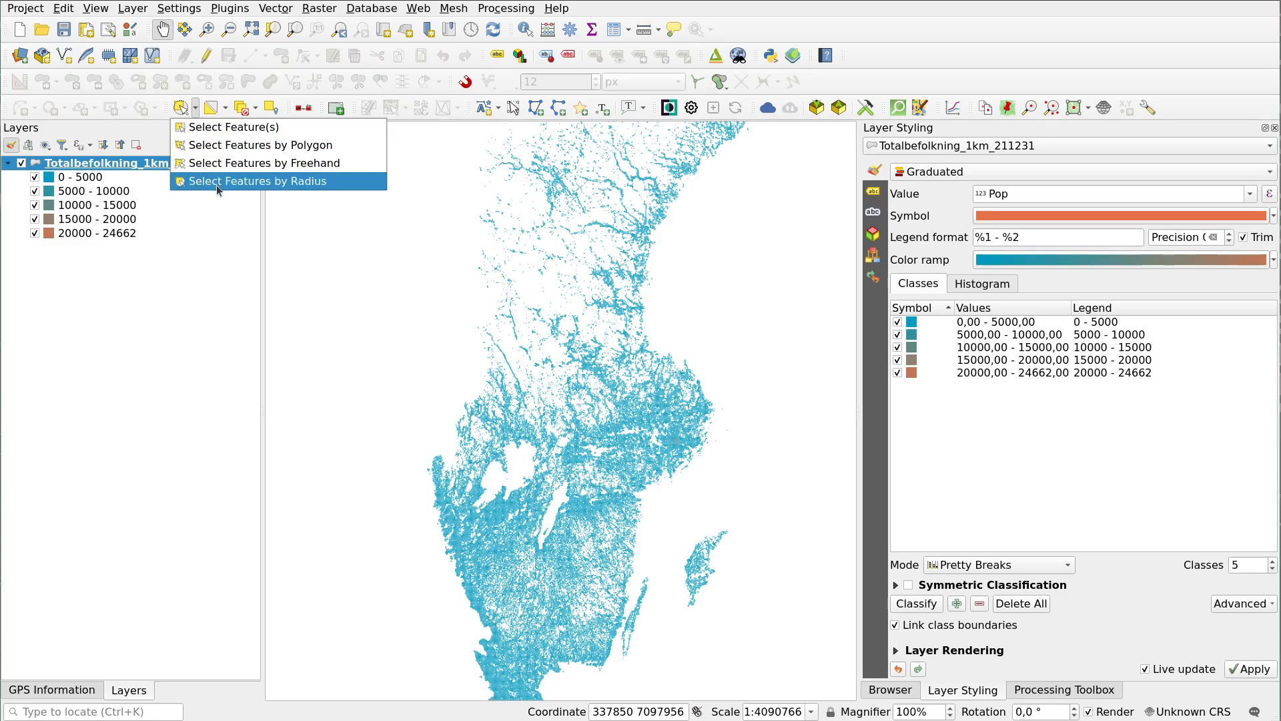
click(337, 274)
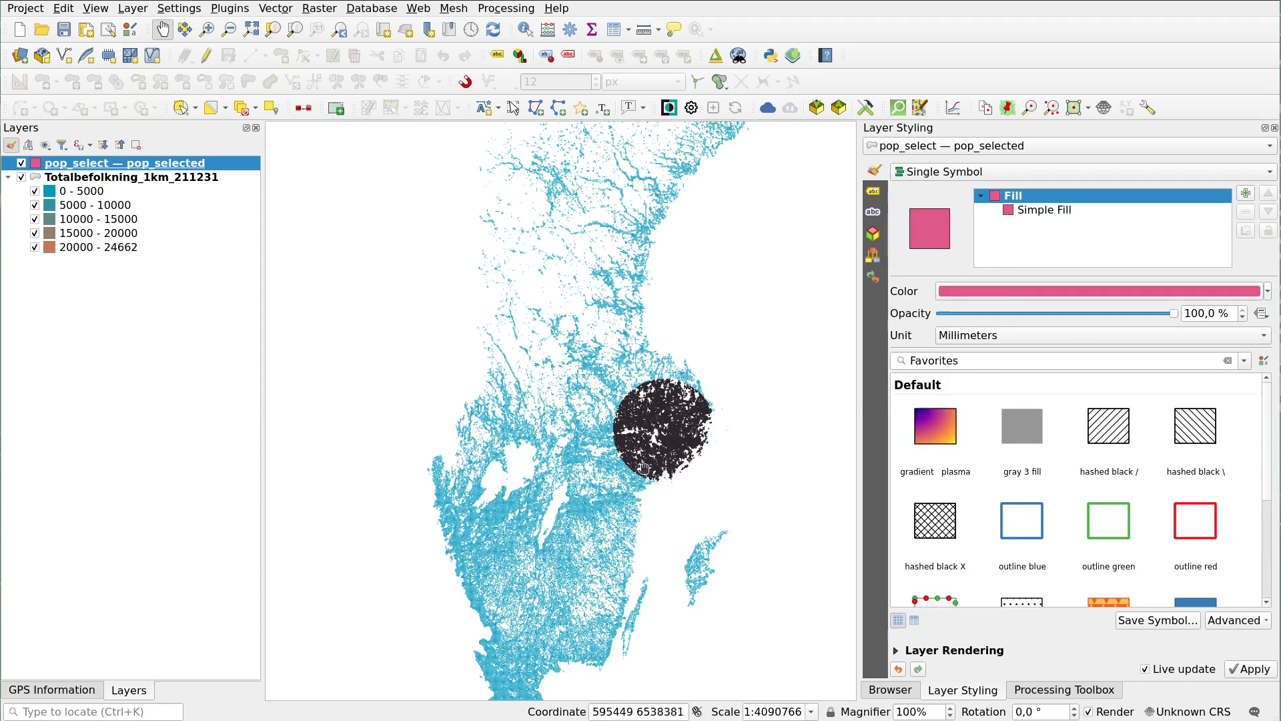
Copy all style categories from the Totalbefolkning_1km_211231 layer
scroll(685, 434, up, 2)
drag(685, 434, 620, 417)
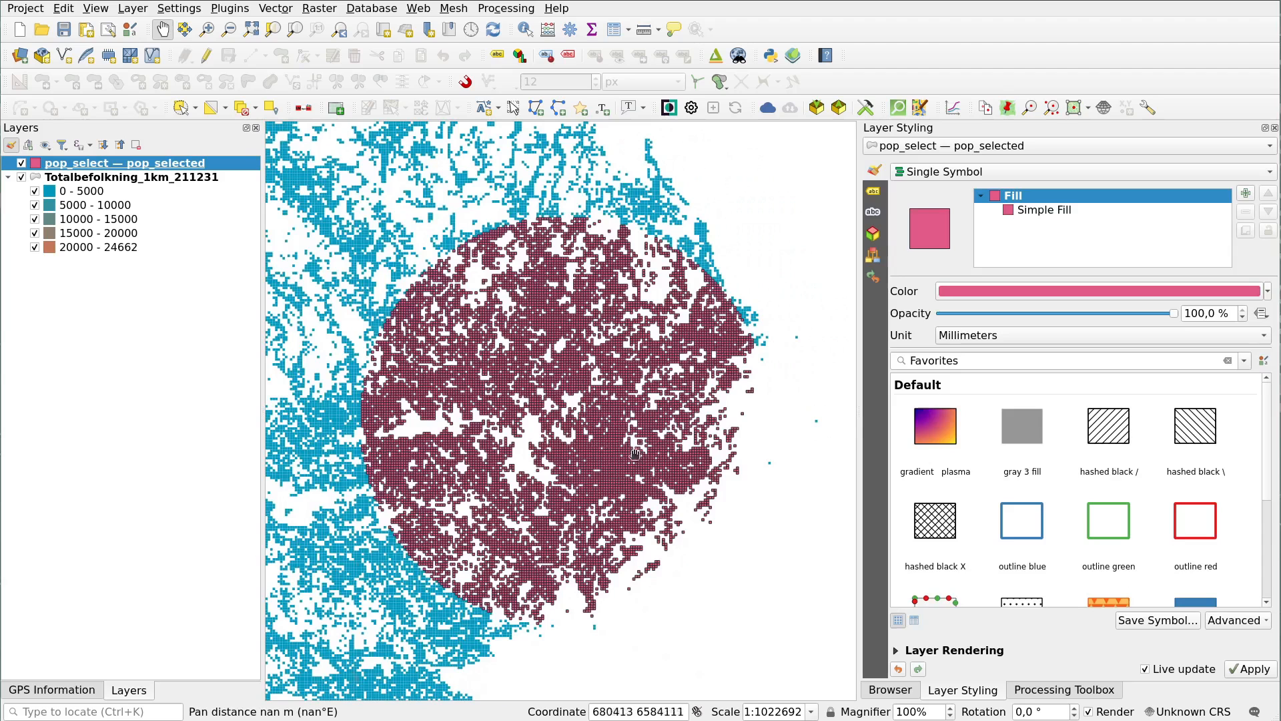
right_click(90, 177)
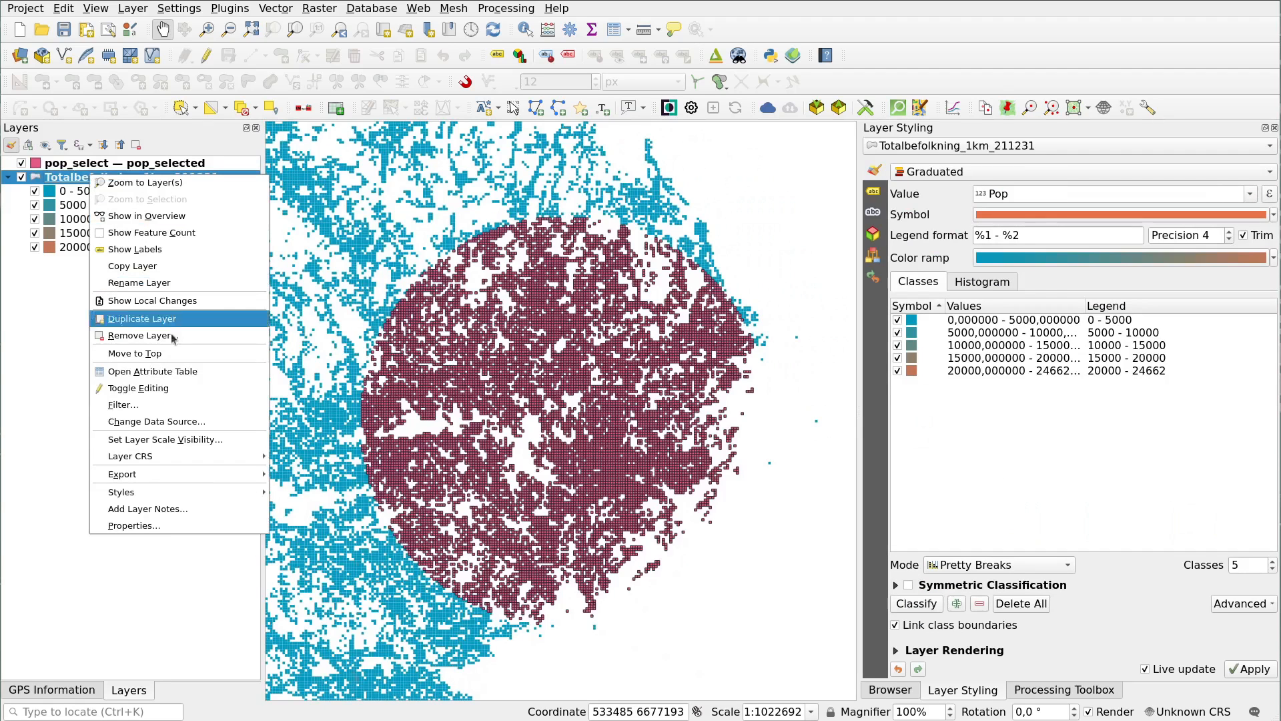
mouse_move(260, 498)
mouse_move(361, 499)
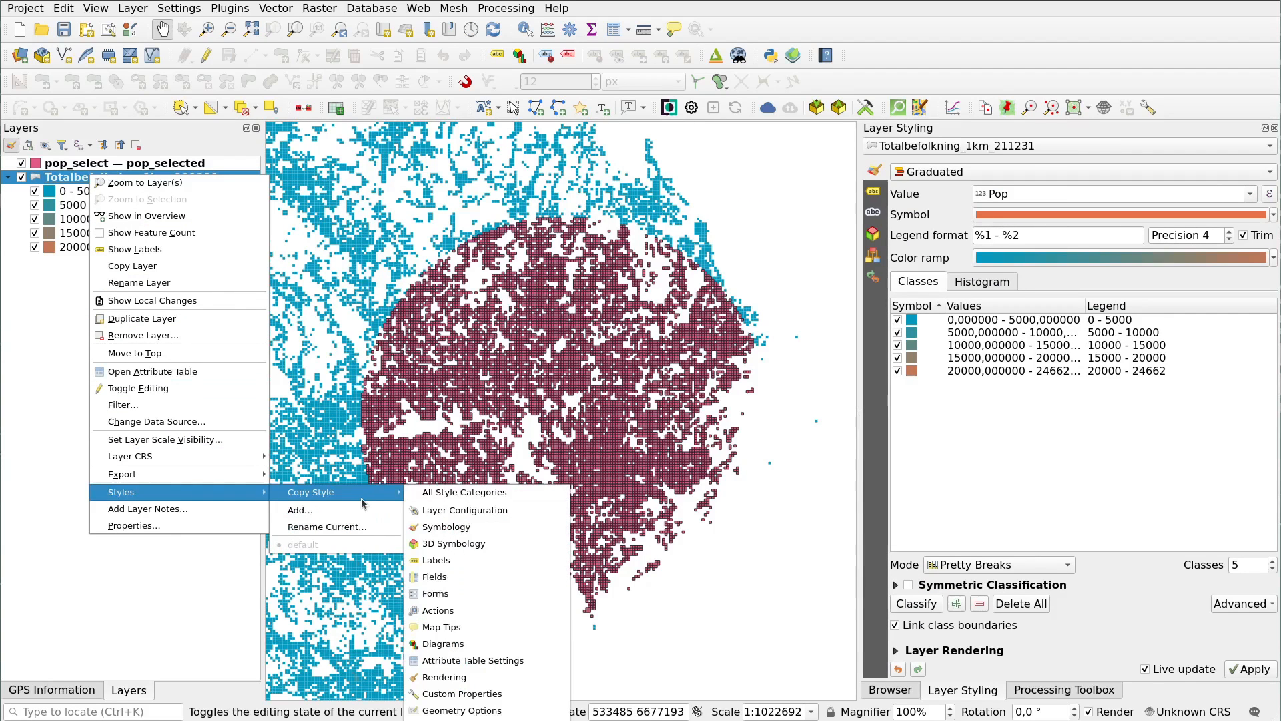
click(428, 496)
Paste all style categories onto the pop_select layer and hide the Totalbefolkning_1km_211231 layer
right_click(85, 167)
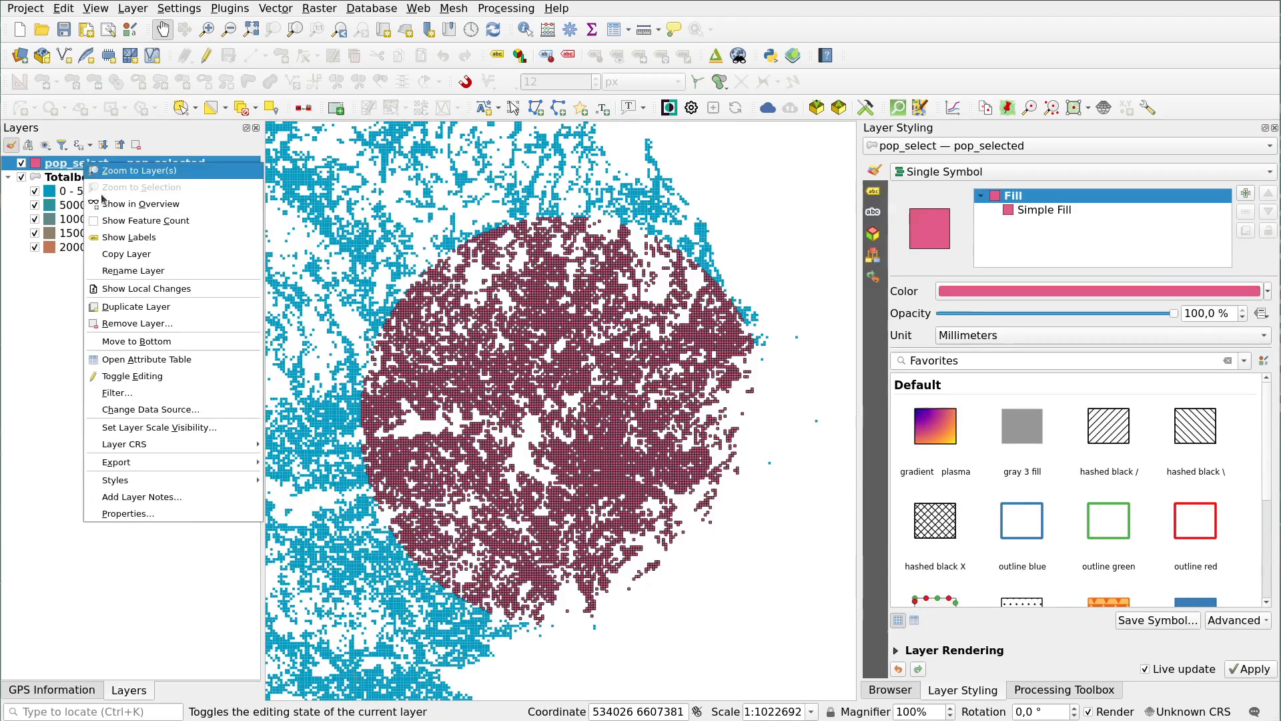
mouse_move(200, 480)
mouse_move(297, 497)
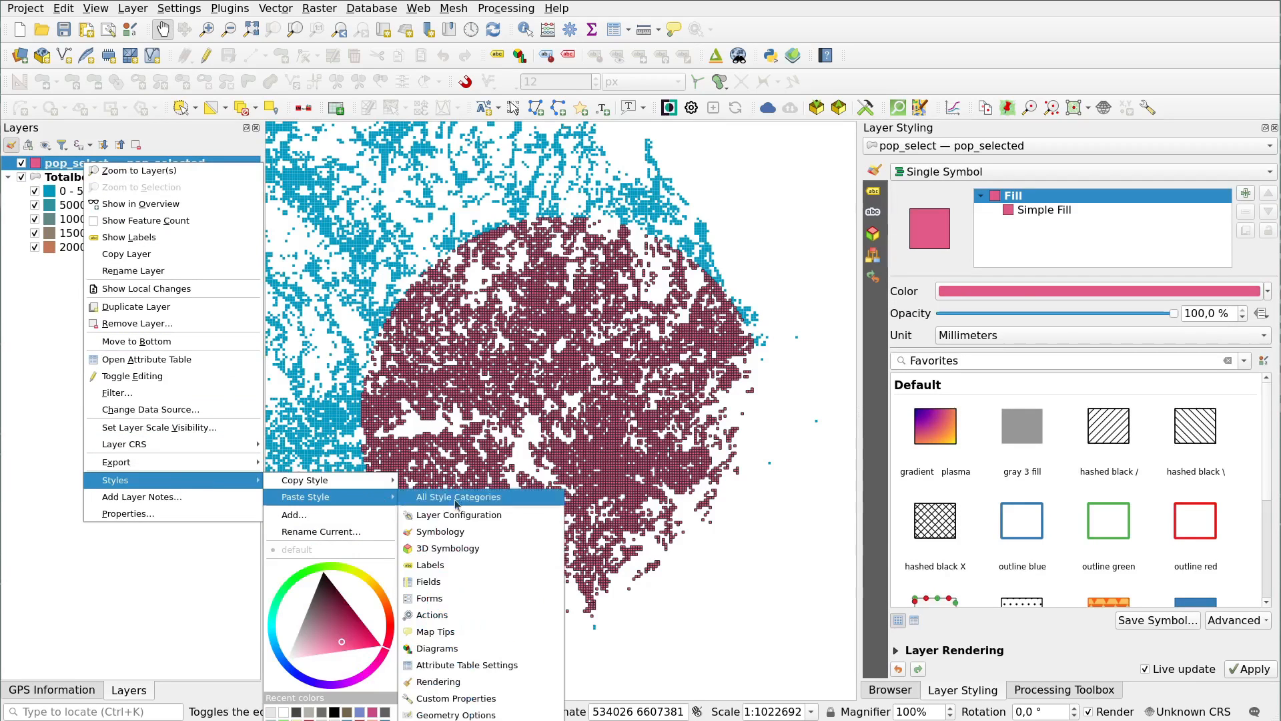
click(508, 495)
click(22, 177)
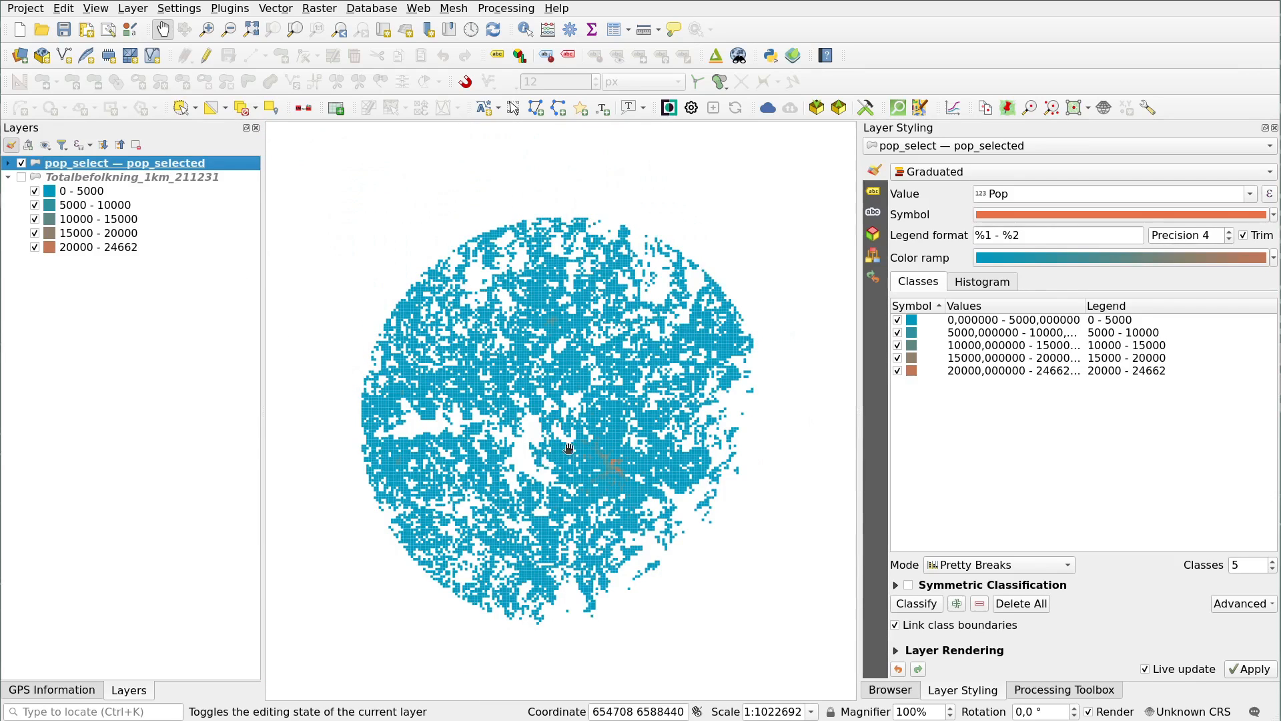
drag(522, 473, 521, 463)
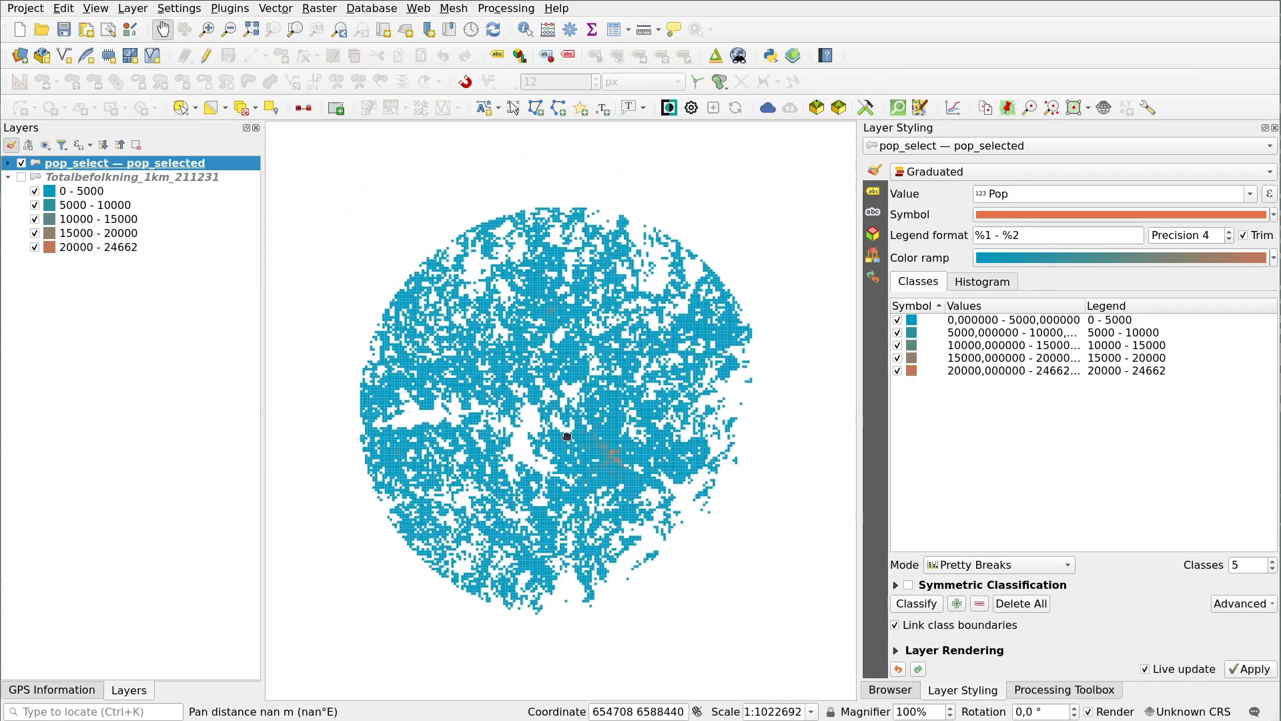
Show the 3D styling of pop_select, open a new 3D map view and dock it beside the main map
click(874, 234)
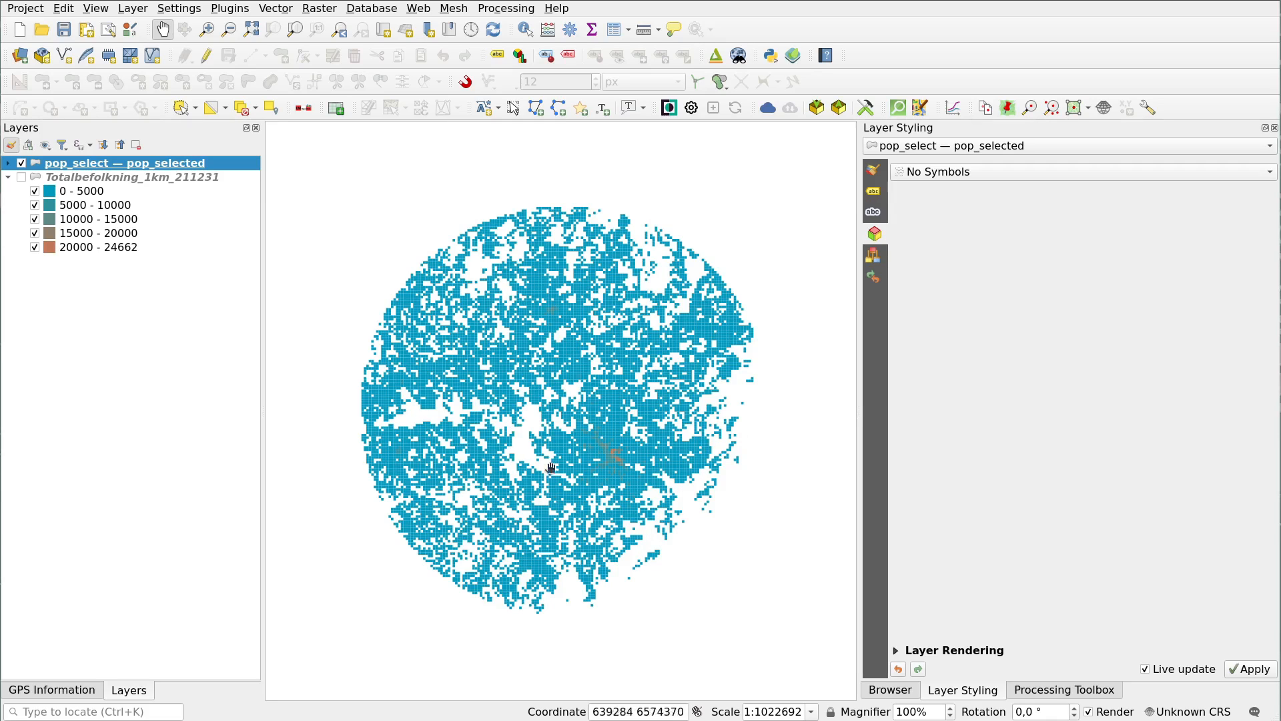
mouse_move(554, 465)
mouse_down()
mouse_move(532, 458)
mouse_move(550, 464)
mouse_up()
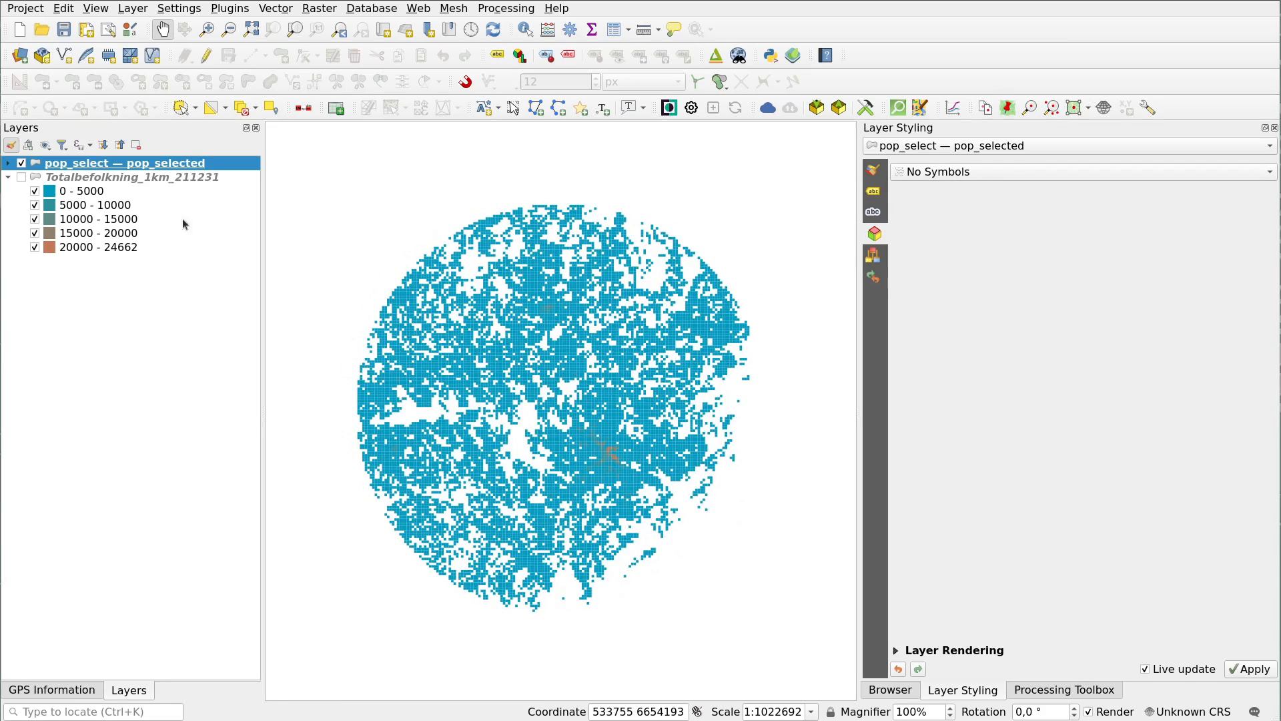
click(96, 8)
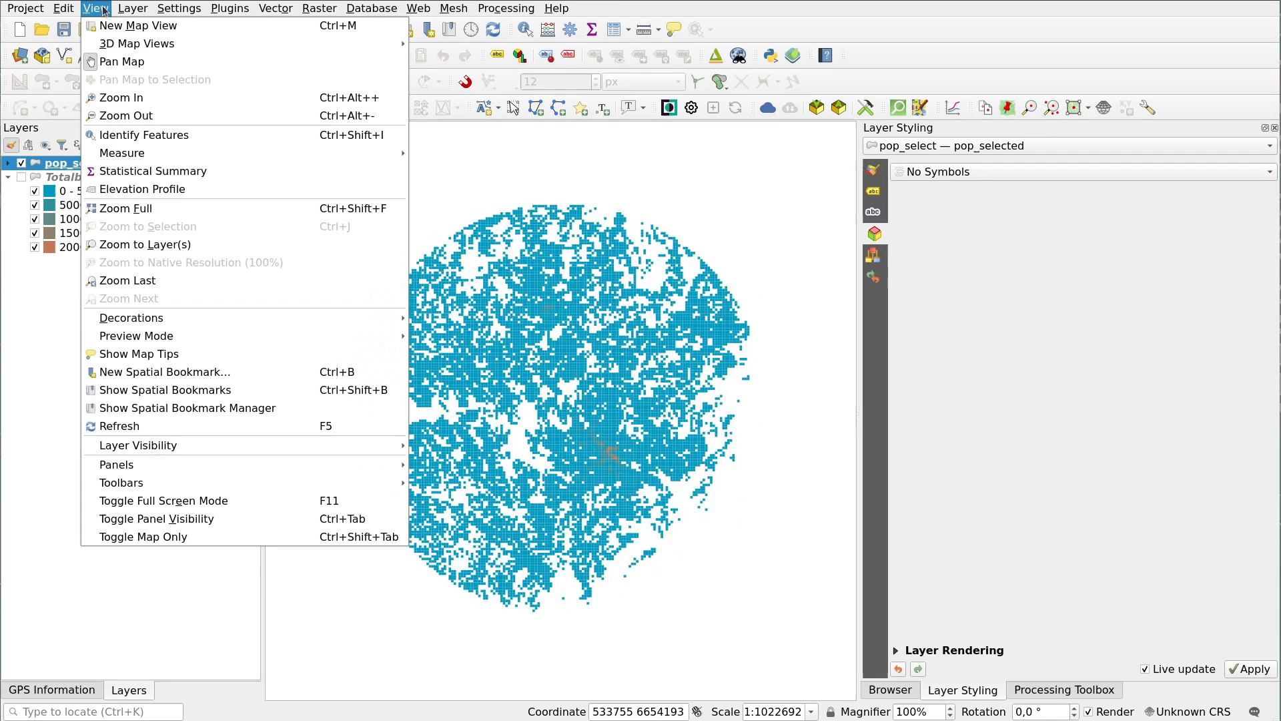
mouse_move(127, 44)
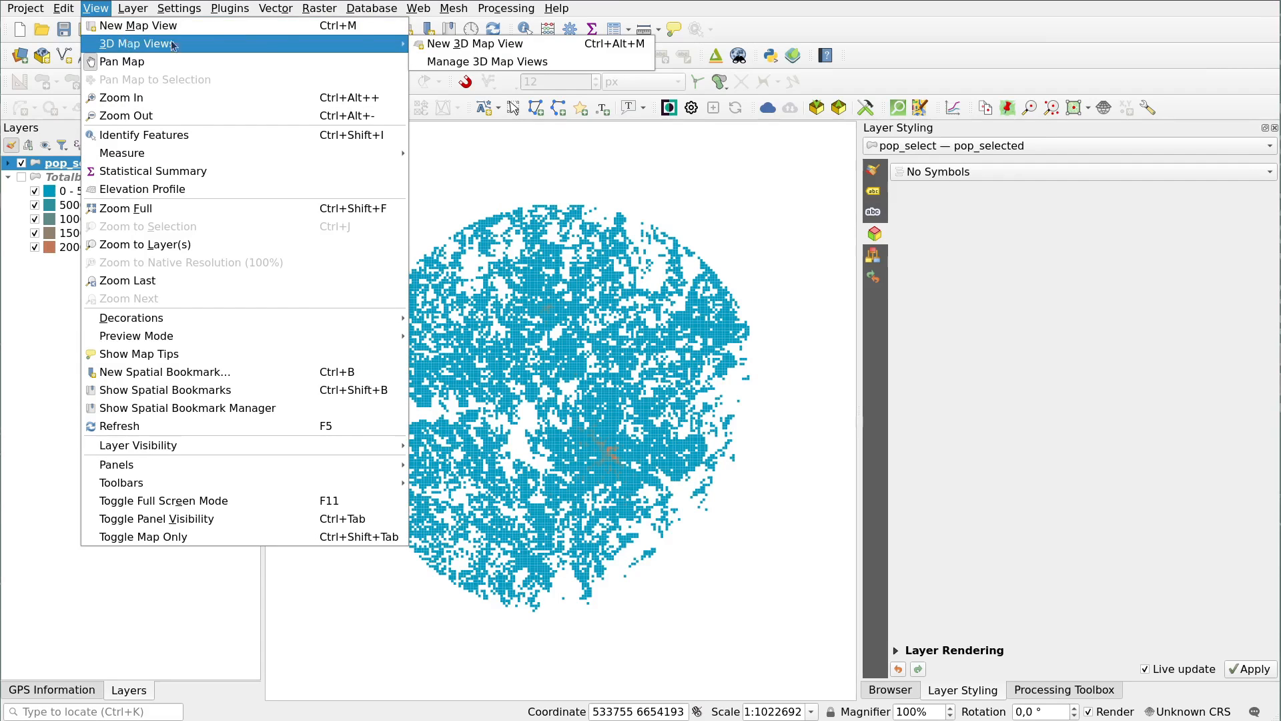
click(466, 45)
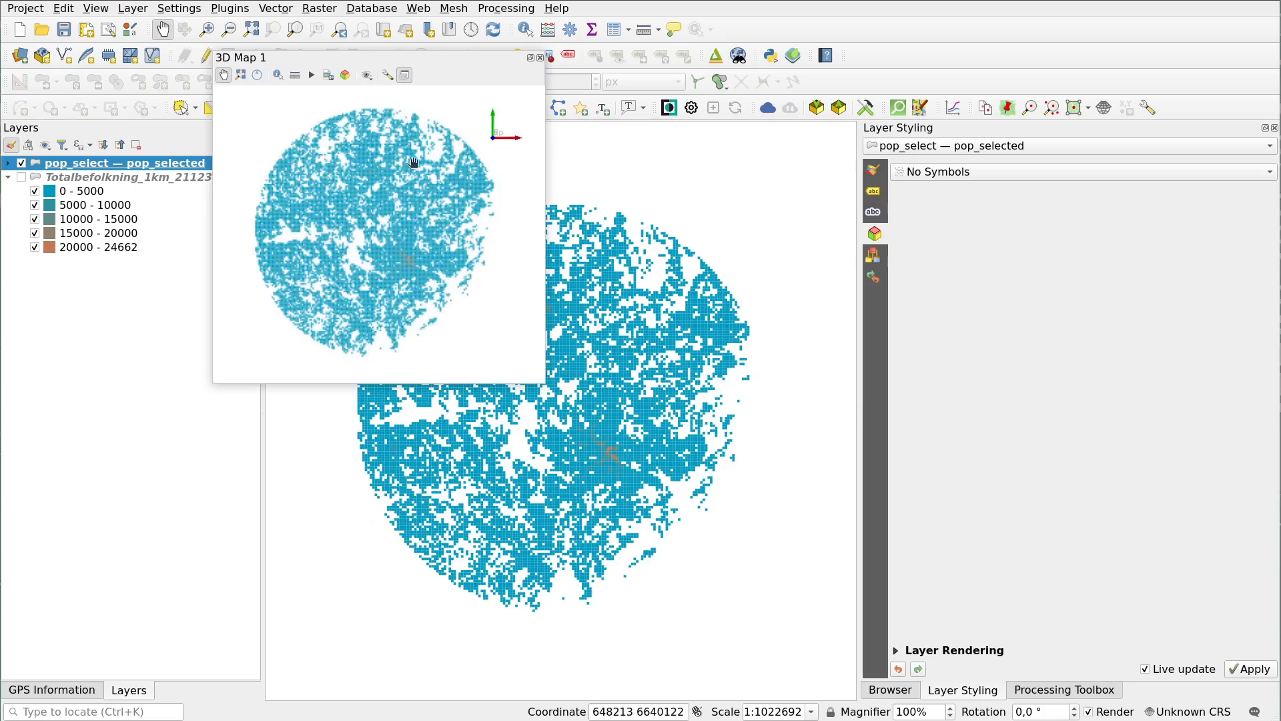
drag(409, 67, 578, 349)
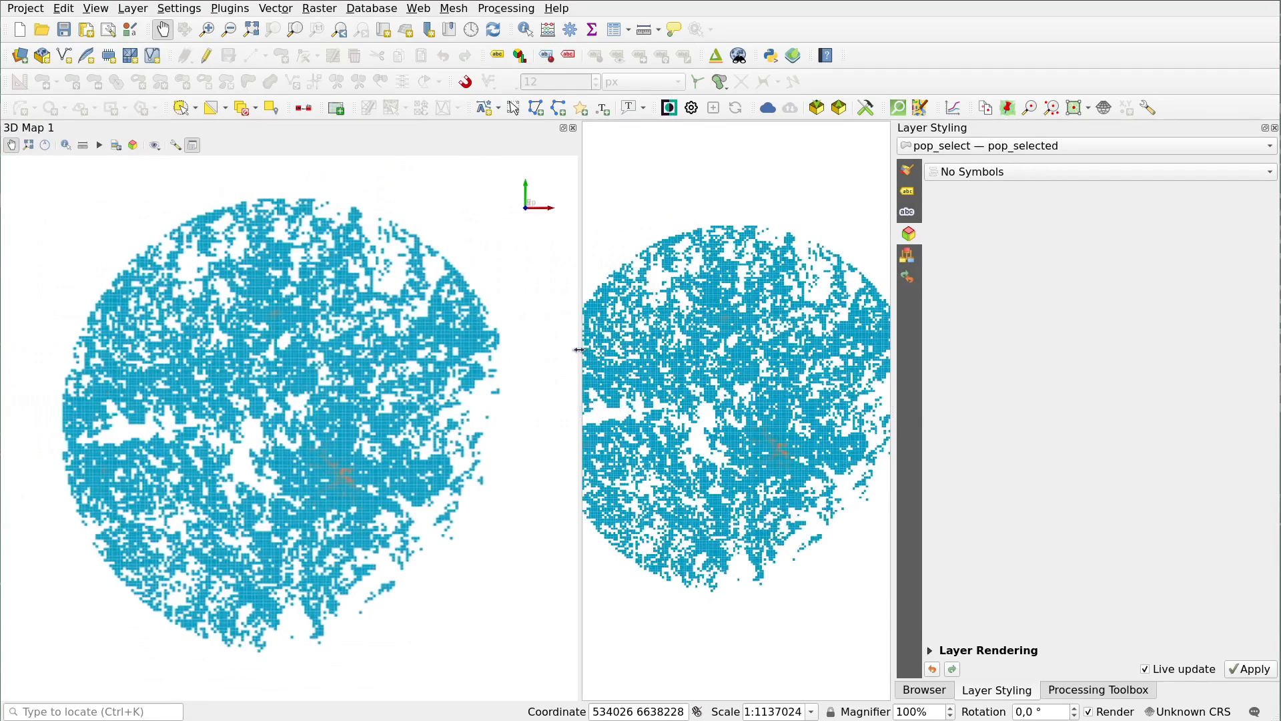
Give pop_select a Single Symbol 3D style and extrude its grid squares by the population field
middle_drag(342, 458, 290, 658)
scroll(296, 580, down, 1)
scroll(295, 576, up, 3)
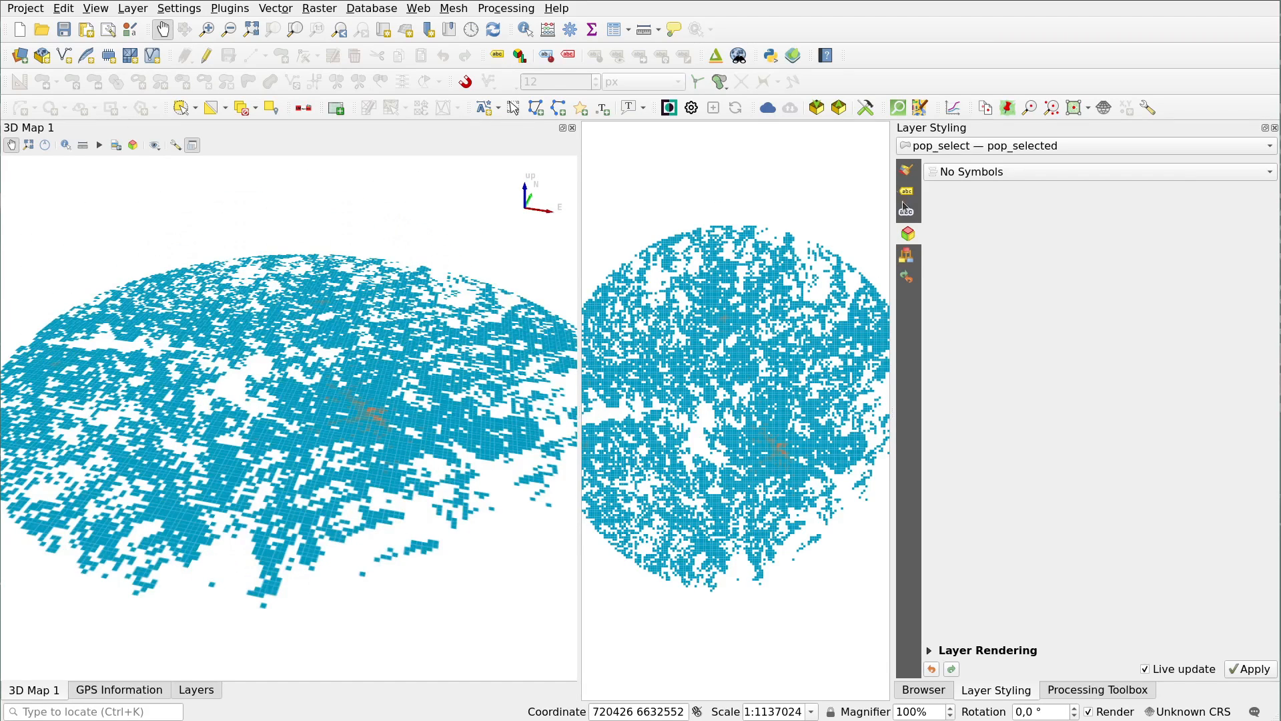
click(992, 173)
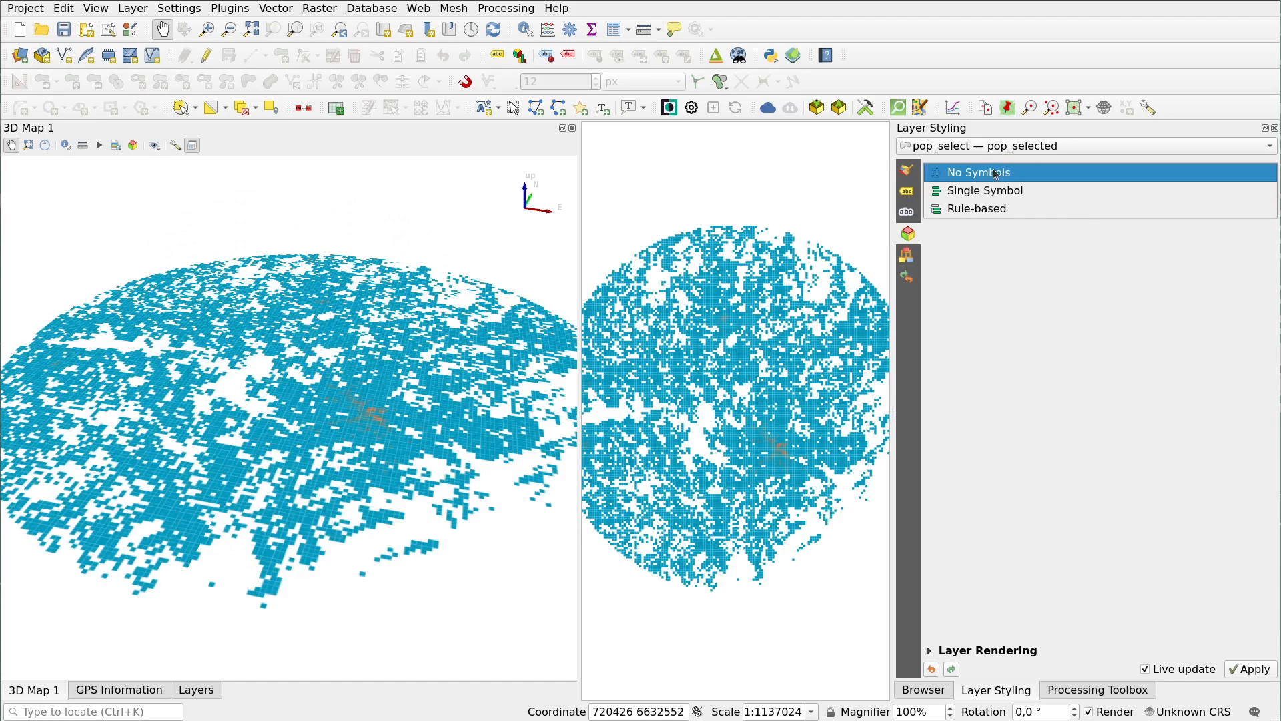
click(1021, 191)
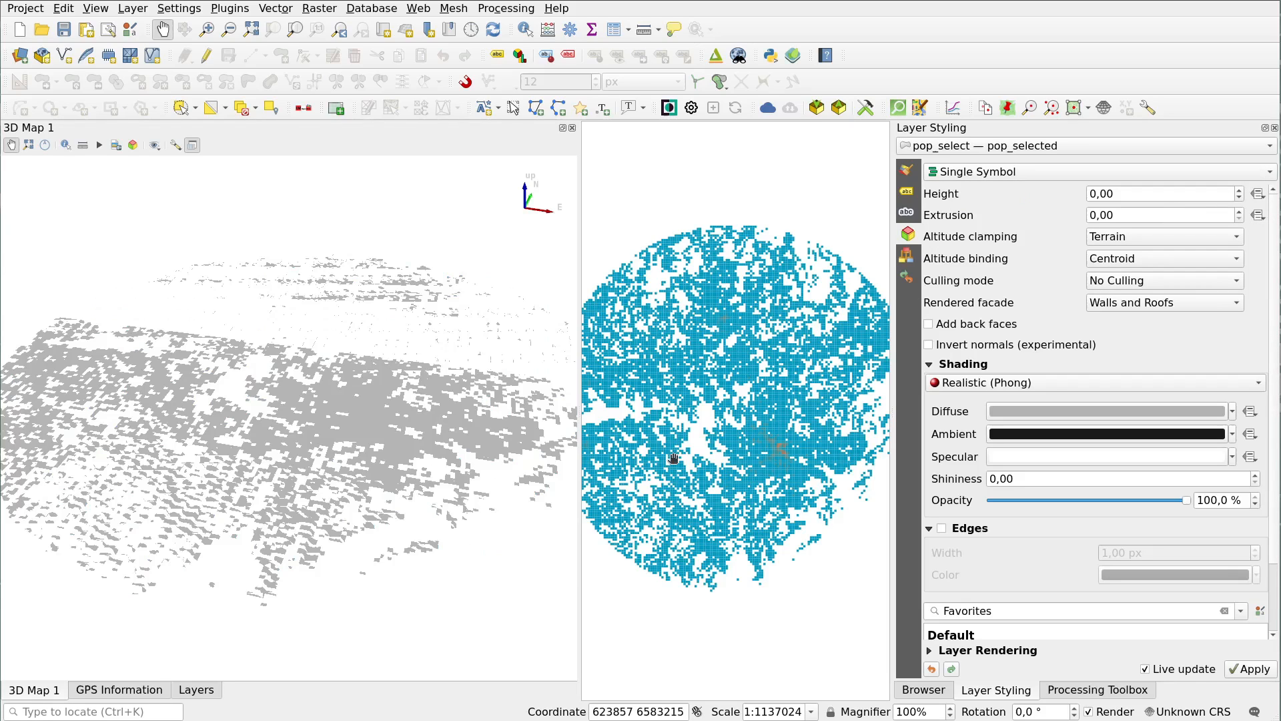
click(1257, 216)
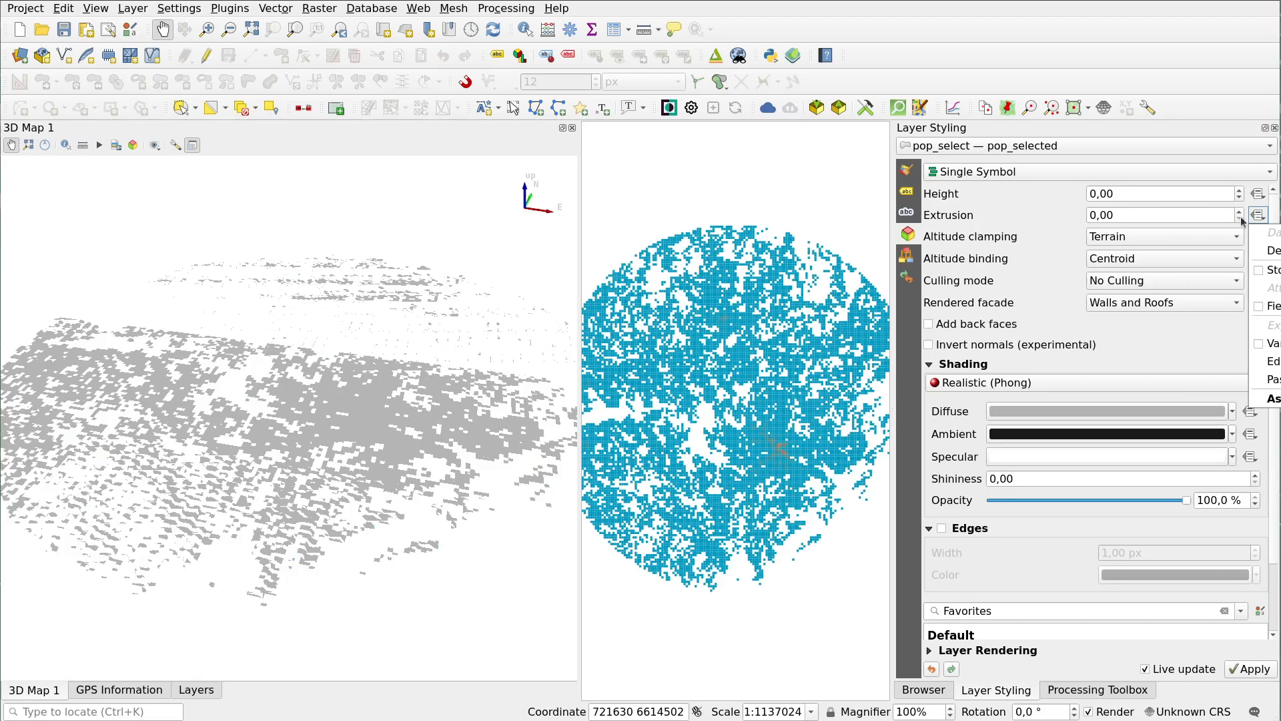
click(1268, 306)
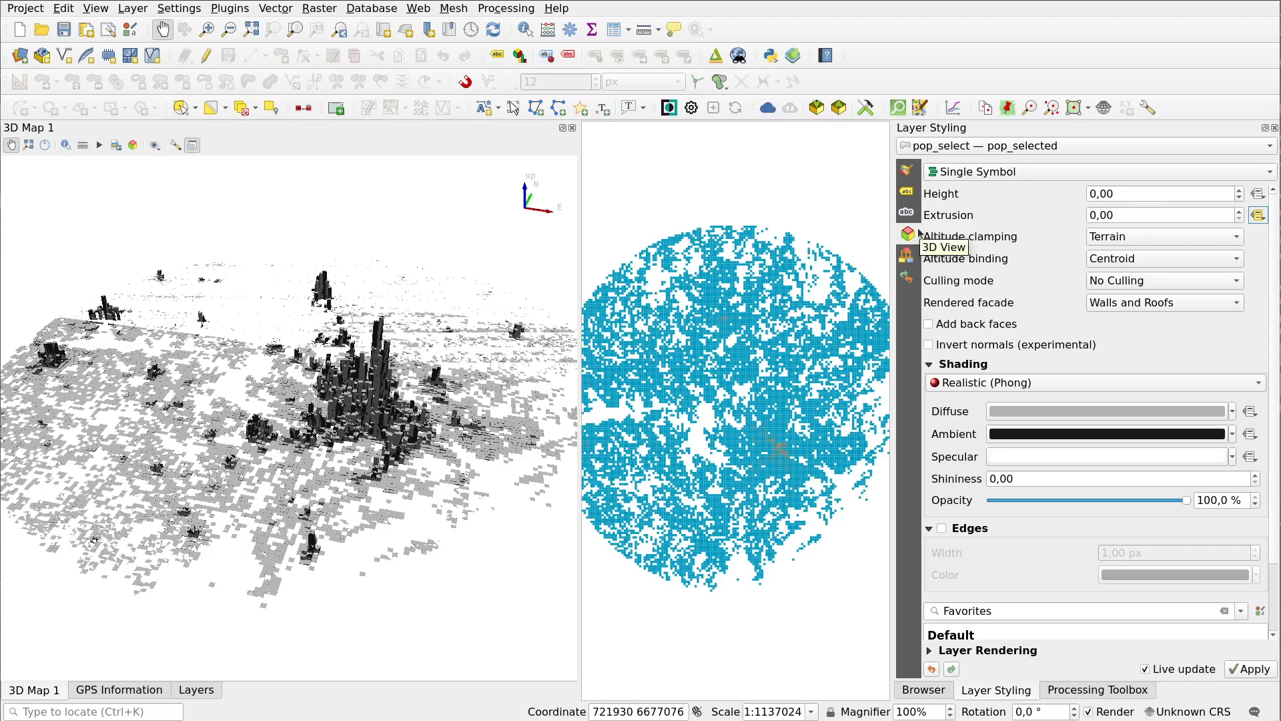
Drive the diffuse shading color by the Pop field through the data-defined assistant, with the layer's value range of 0 to 24662
middle_drag(325, 442, 190, 474)
scroll(190, 474, down, 5)
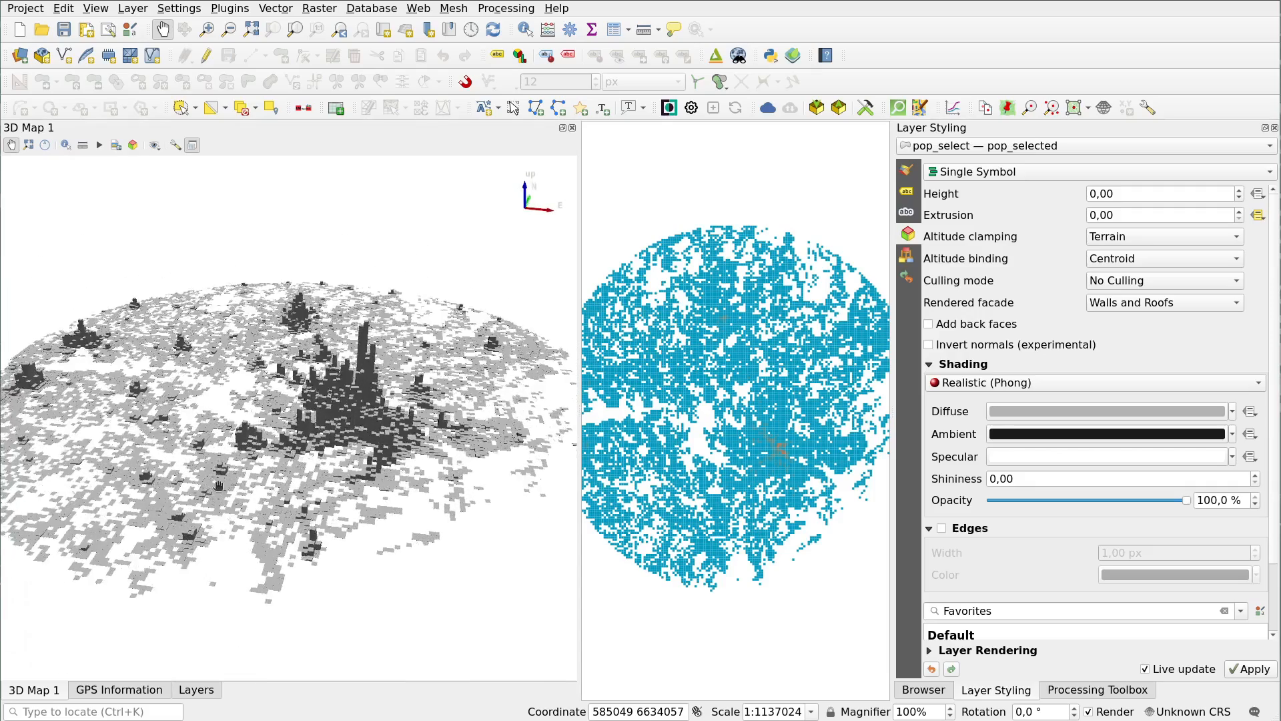
scroll(279, 505, up, 8)
middle_drag(354, 359, 274, 420)
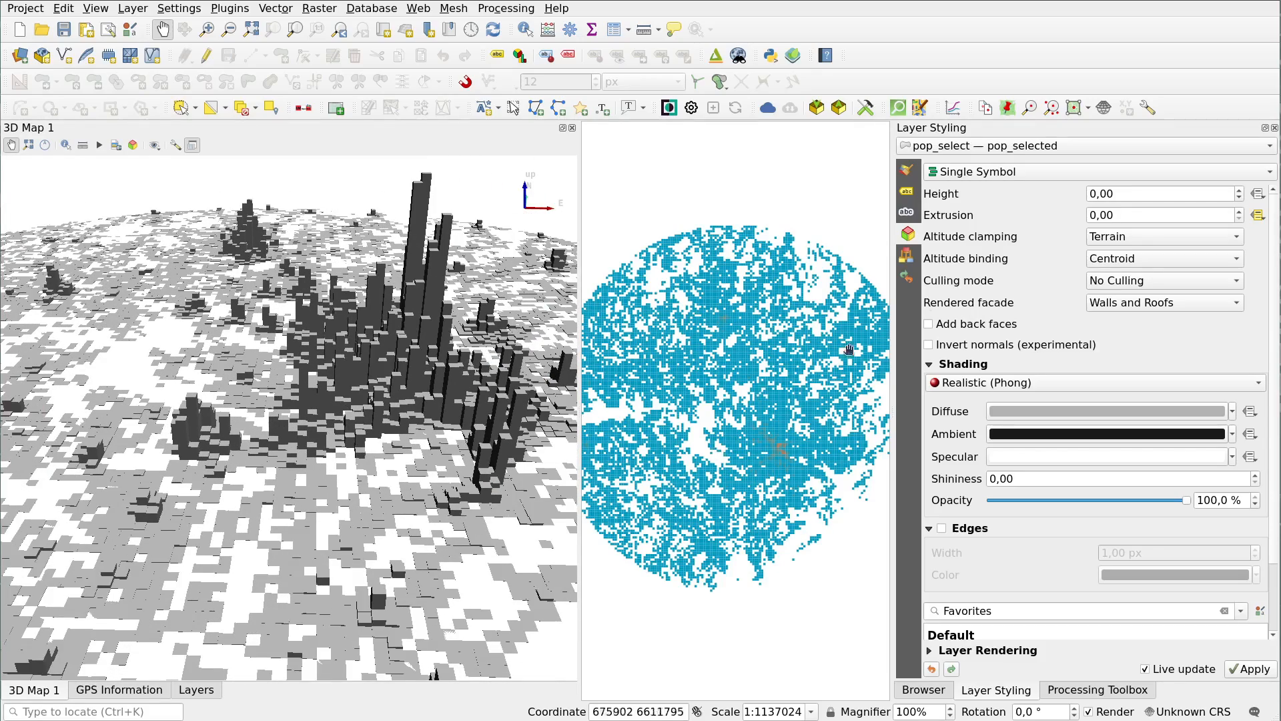
middle_drag(301, 438, 365, 447)
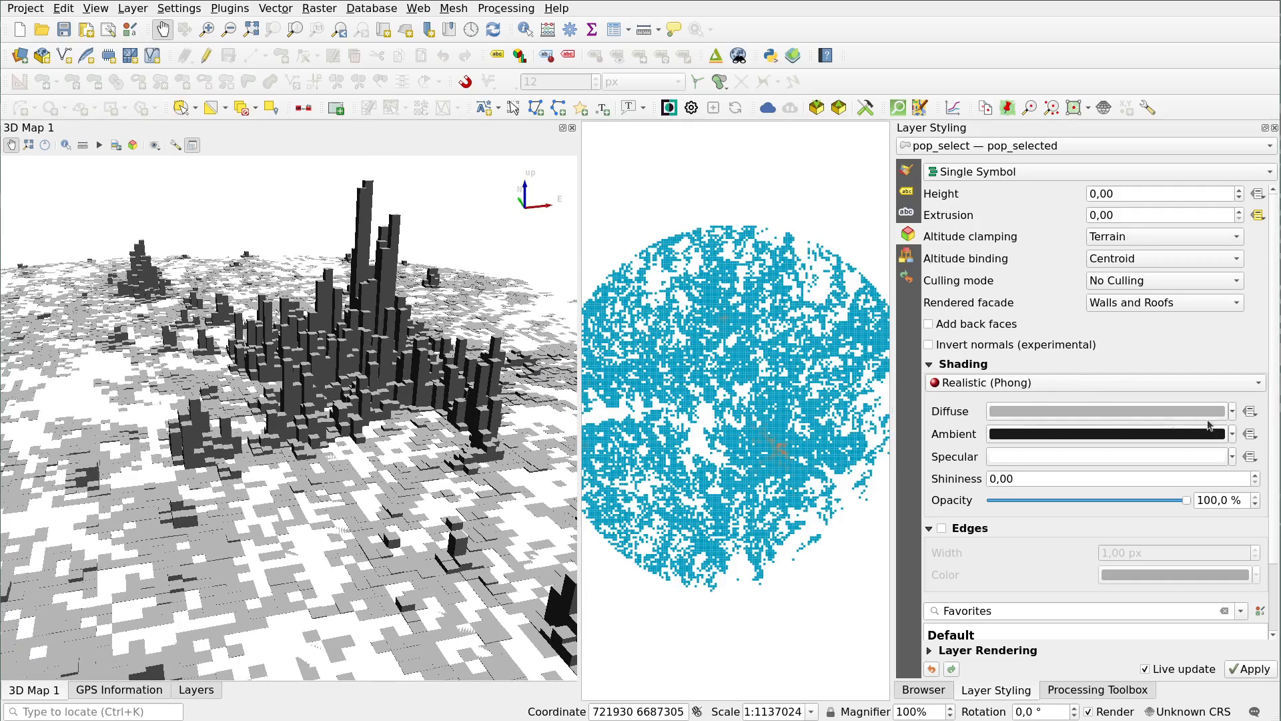
click(1250, 413)
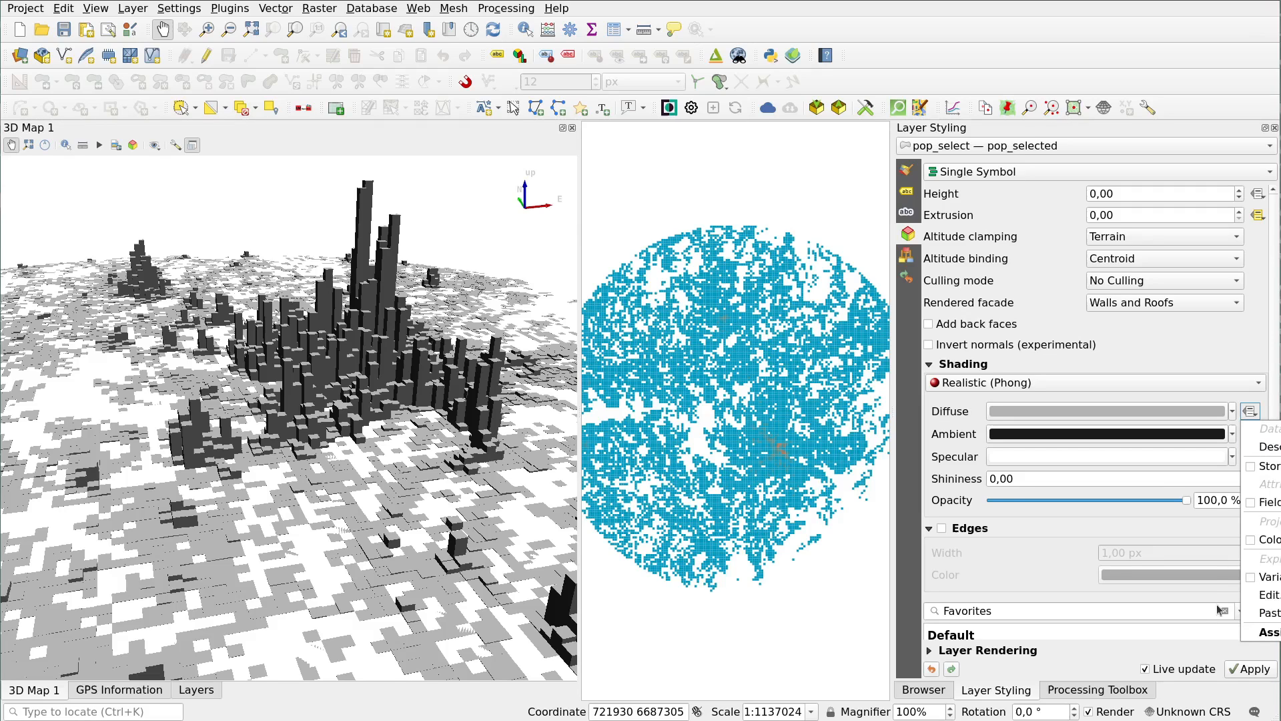
click(1268, 632)
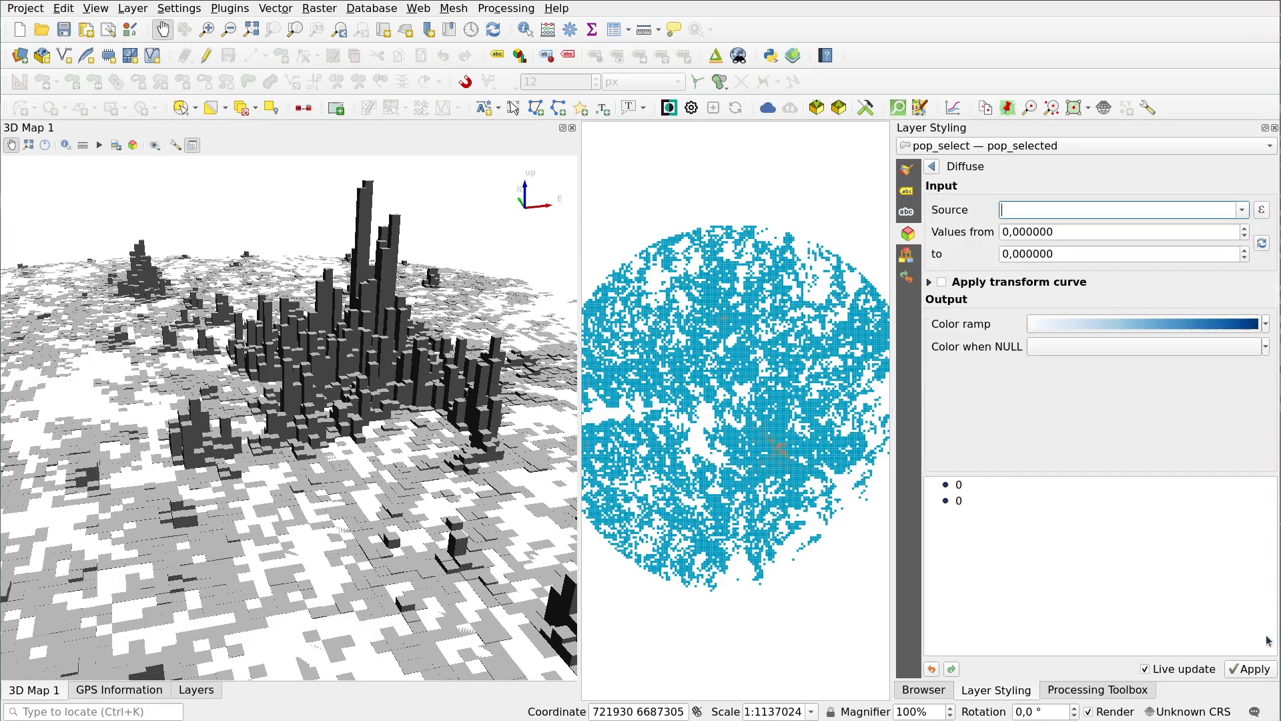
click(1242, 210)
click(1084, 260)
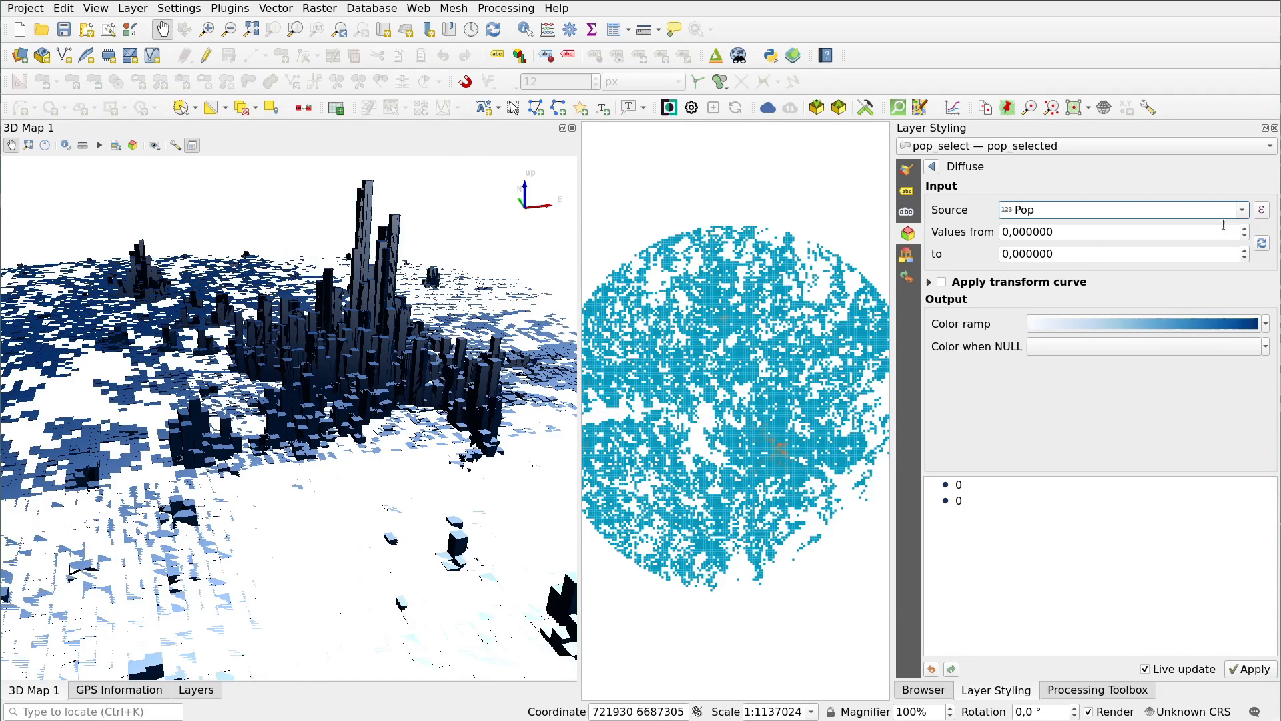
click(1260, 243)
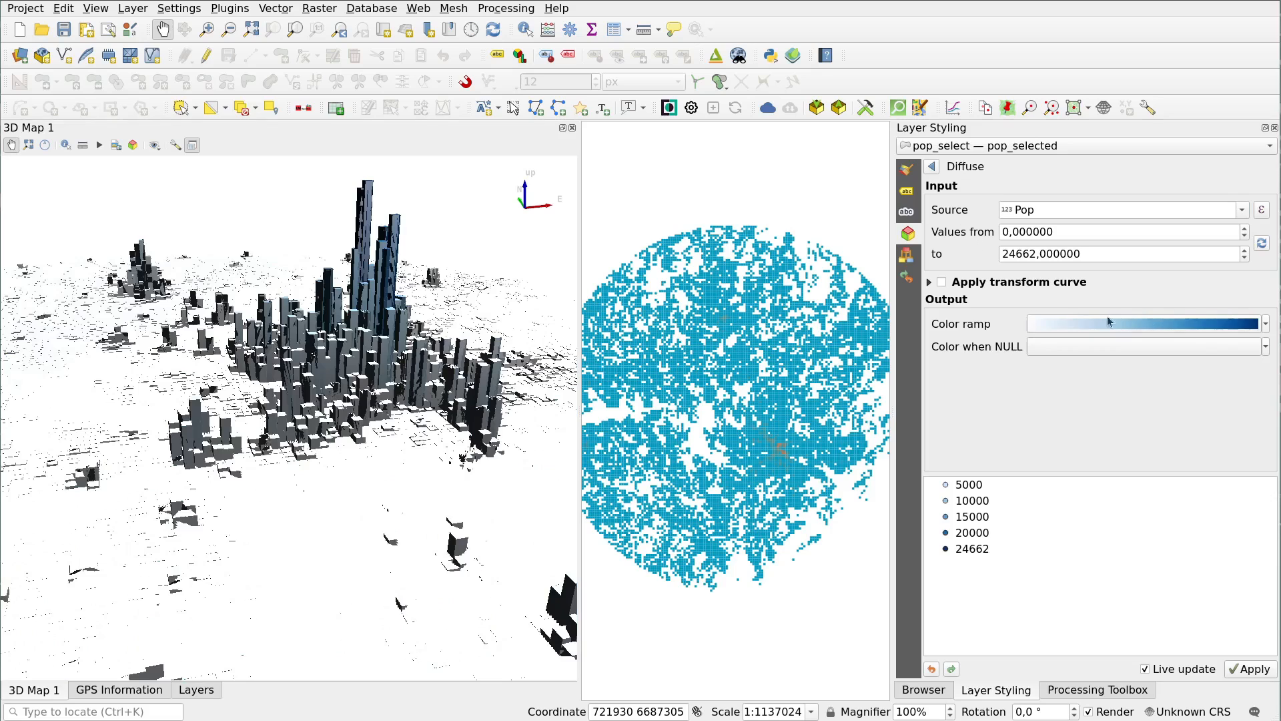
Set the diffuse color ramp to cyan-mauve from the Diverging km group of the cpt-city catalog
click(1266, 324)
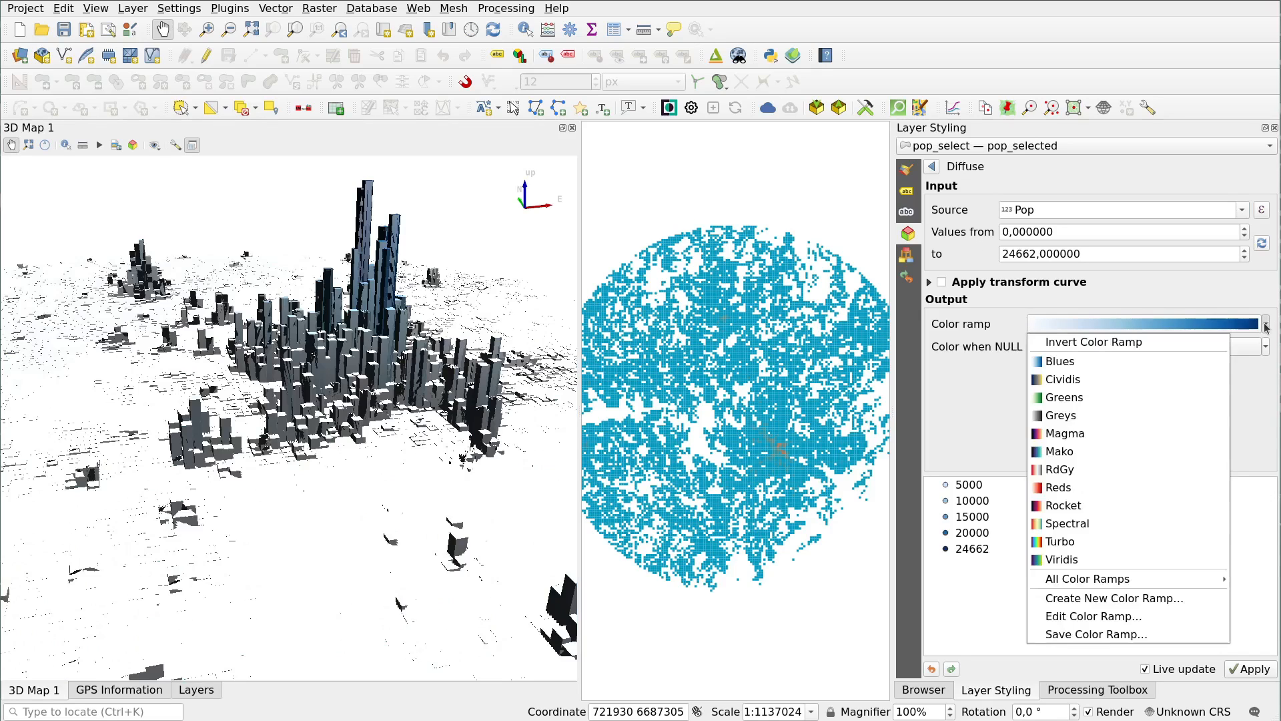
click(1073, 604)
click(660, 333)
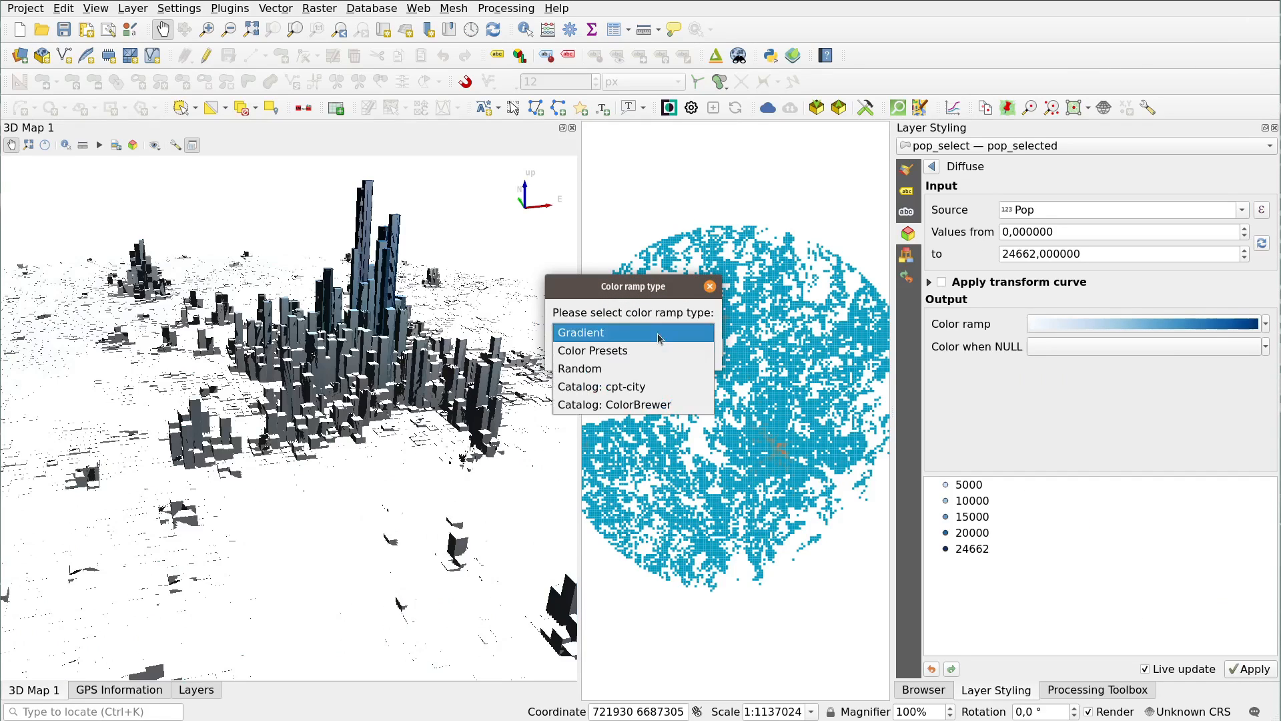
click(642, 388)
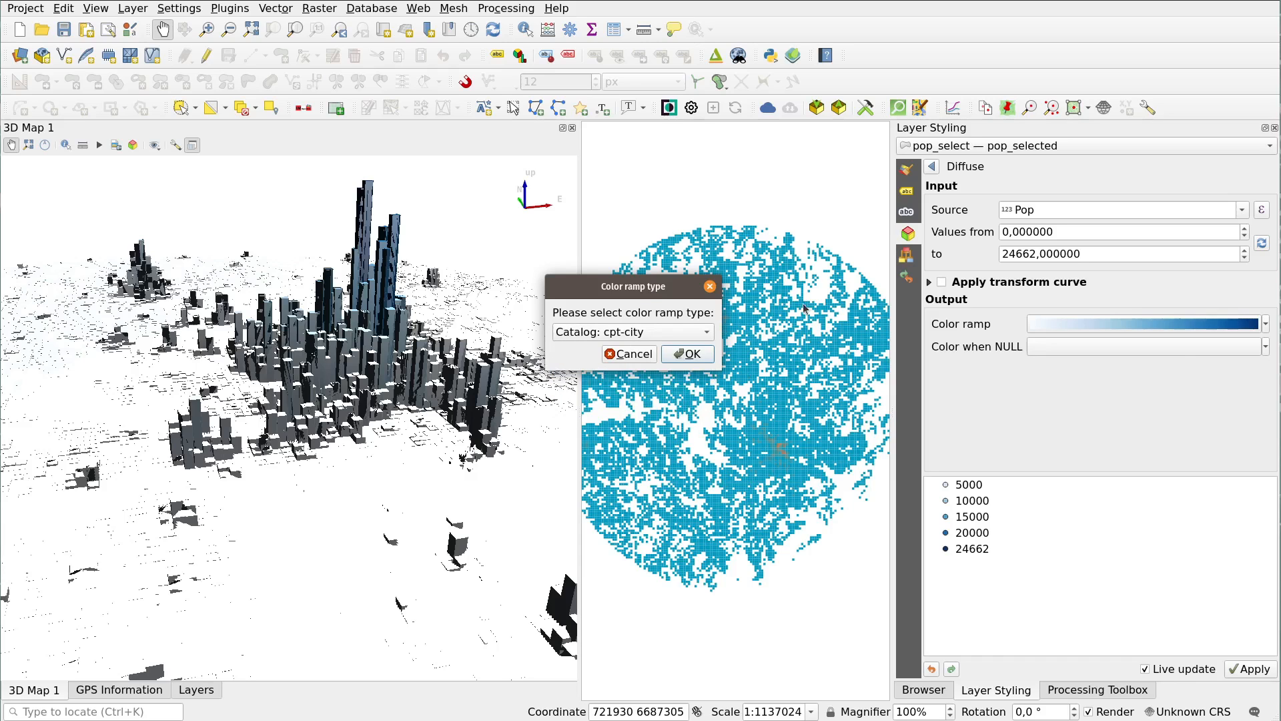
click(688, 353)
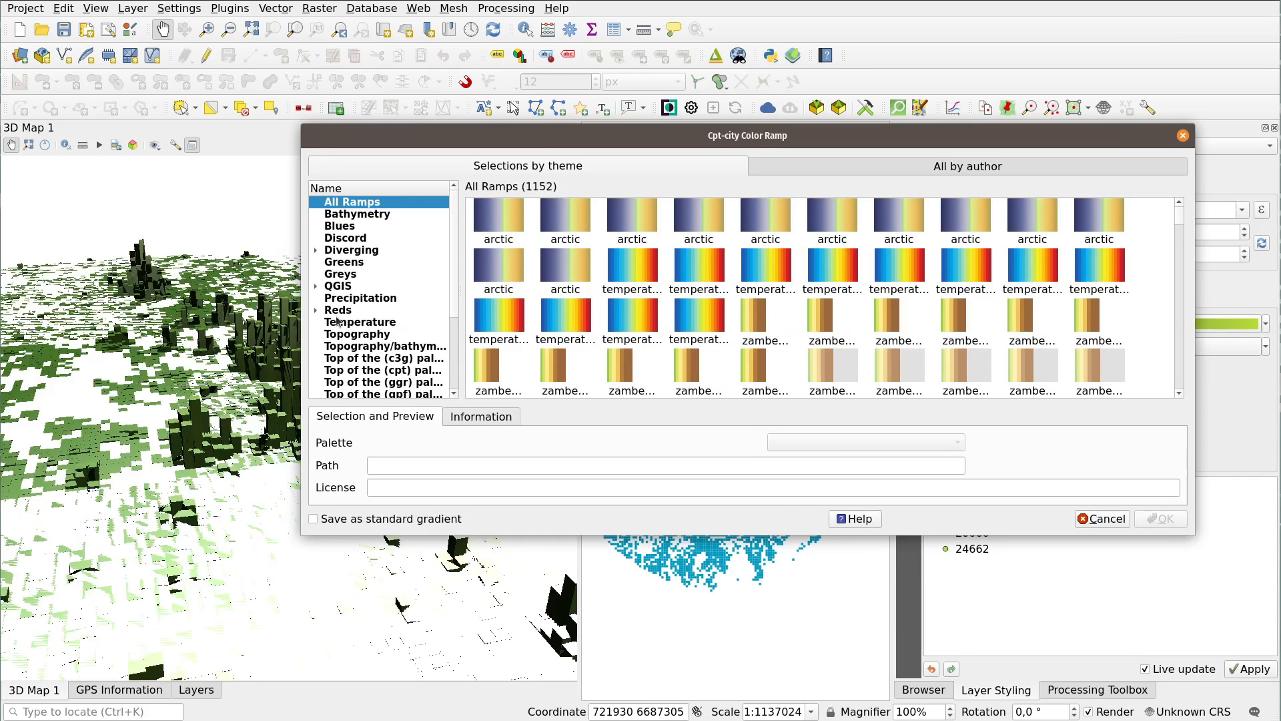
click(317, 251)
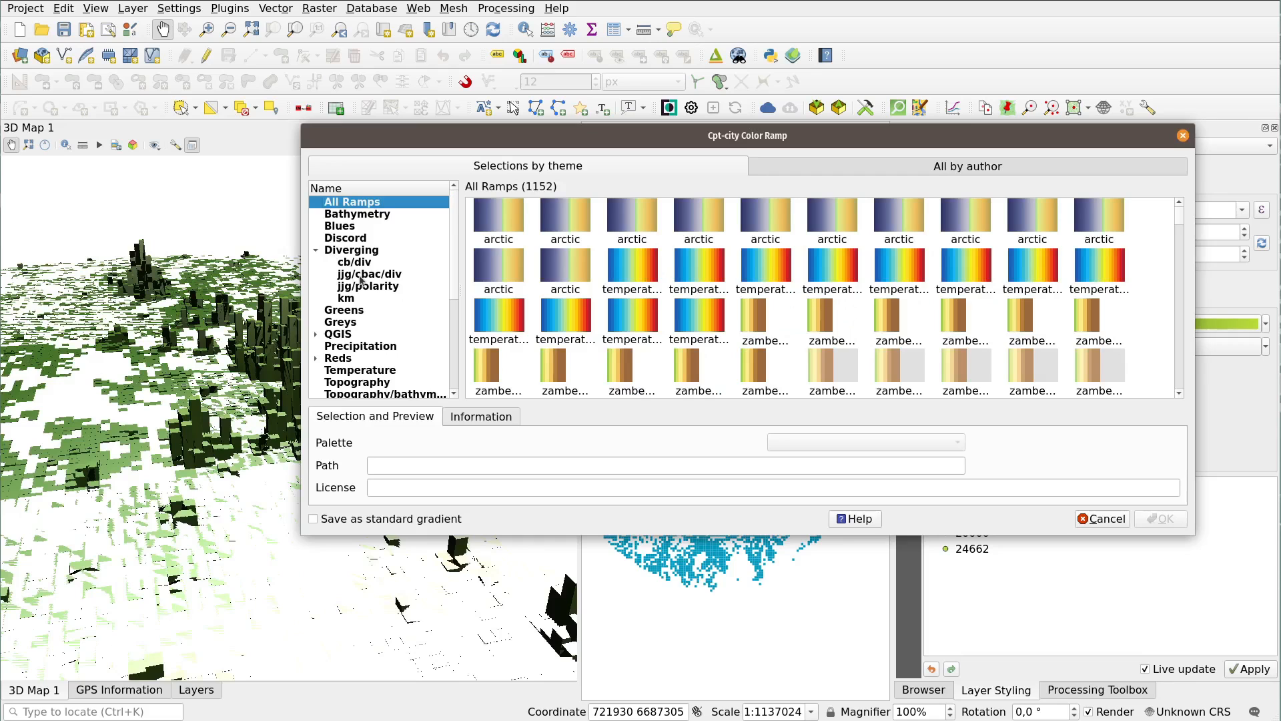
click(352, 297)
click(895, 214)
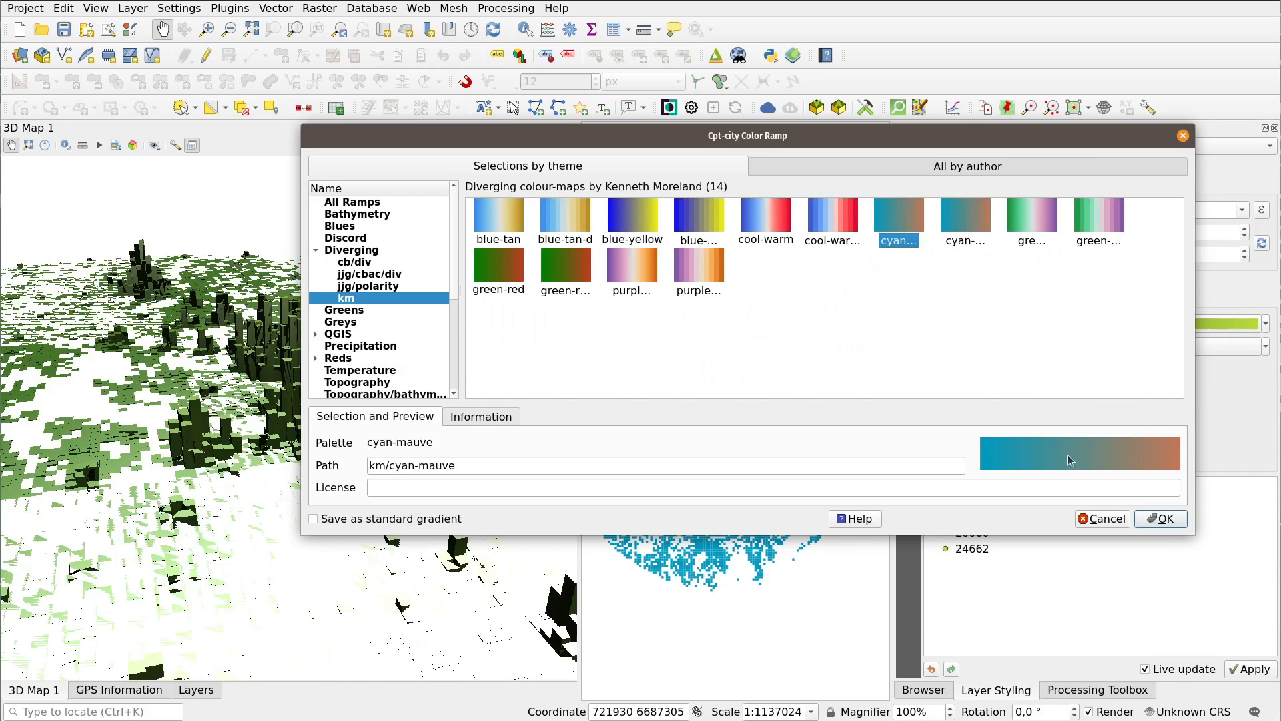
click(1151, 519)
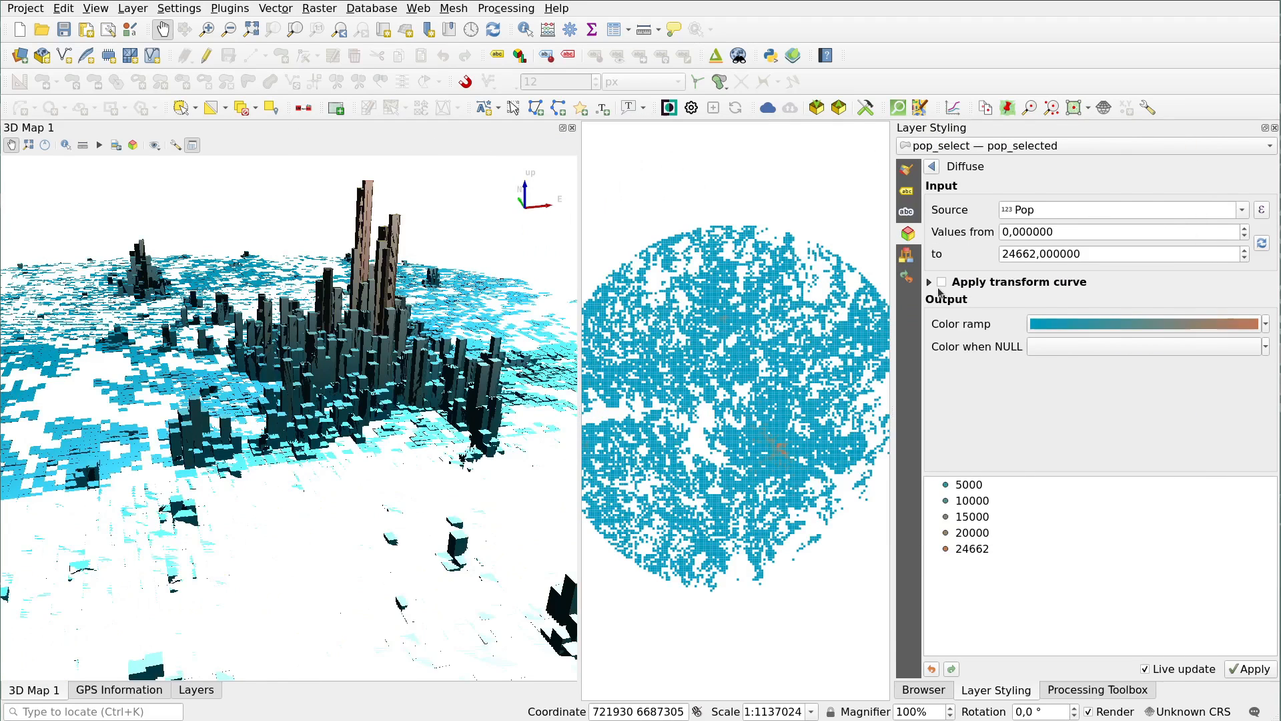
Apply a transform curve to the diffuse color mapping and bend its lower-middle part upward so moderate population values get warmer colours
click(929, 283)
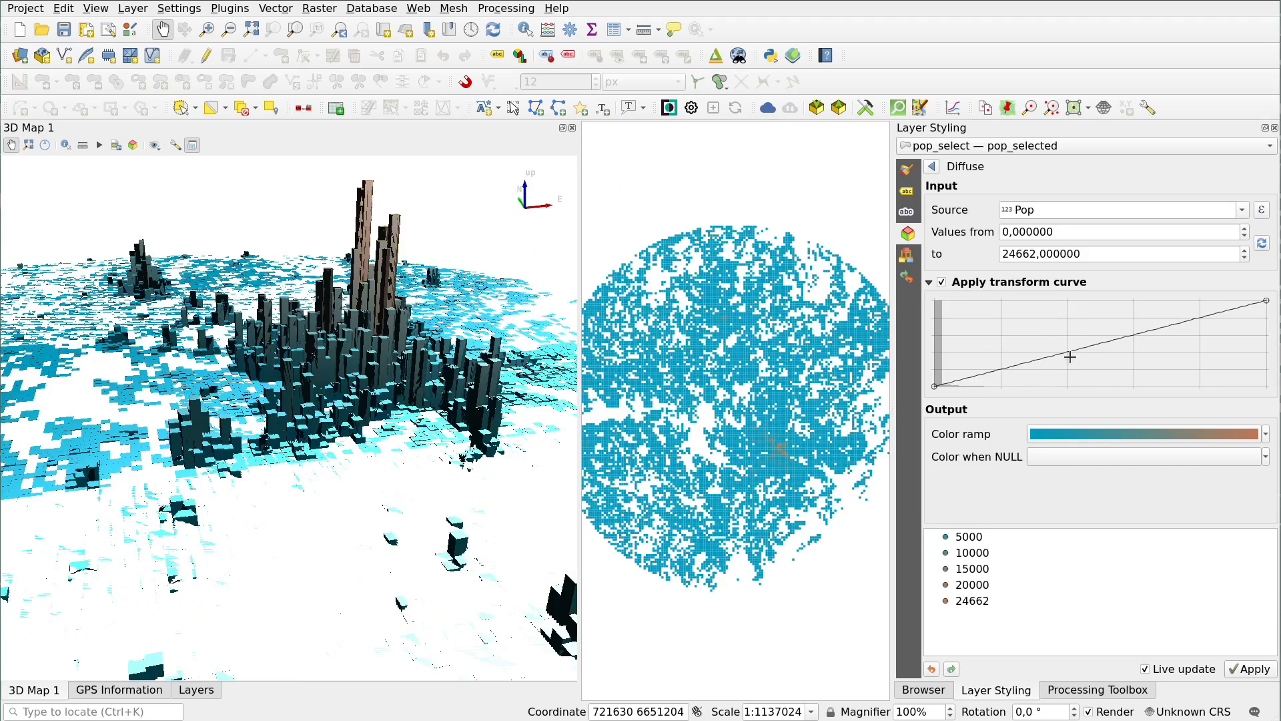
drag(1072, 352, 1037, 329)
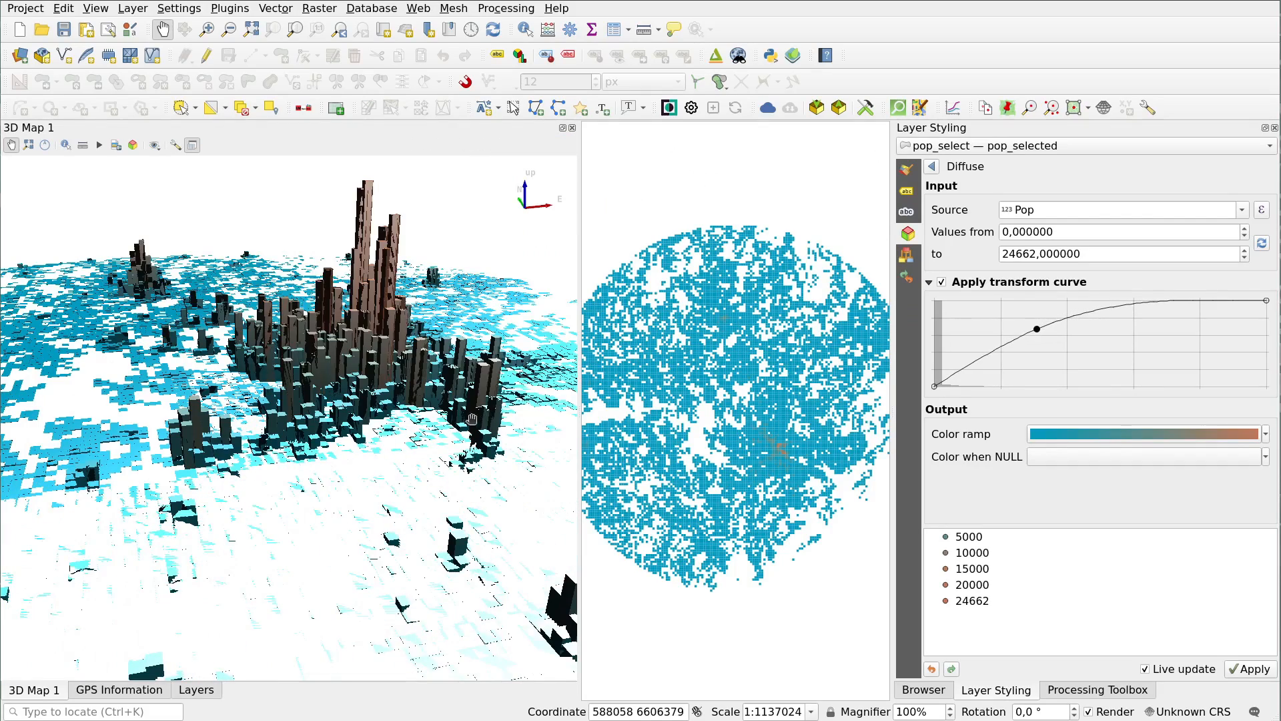
Examine the recoloured extruded population columns in the 3D map from several angles and distances
middle_drag(318, 382, 329, 390)
drag(316, 416, 345, 458)
middle_drag(344, 457, 340, 418)
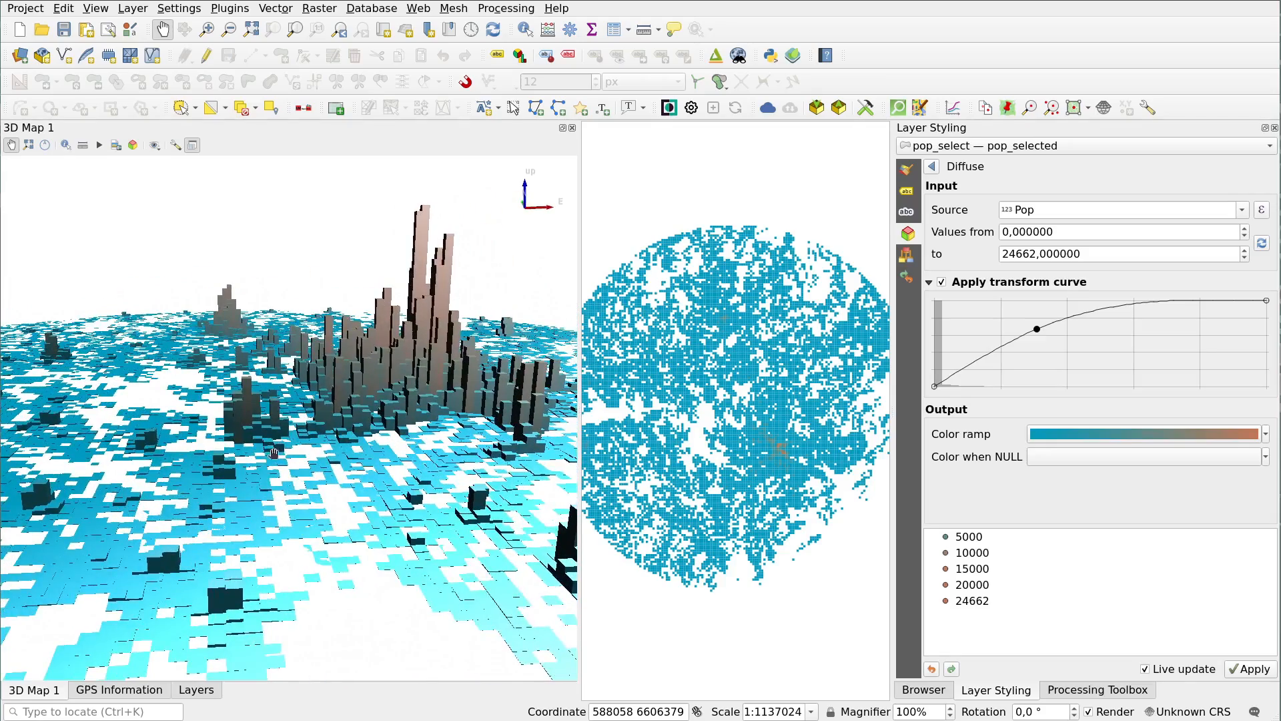
middle_drag(369, 432, 323, 433)
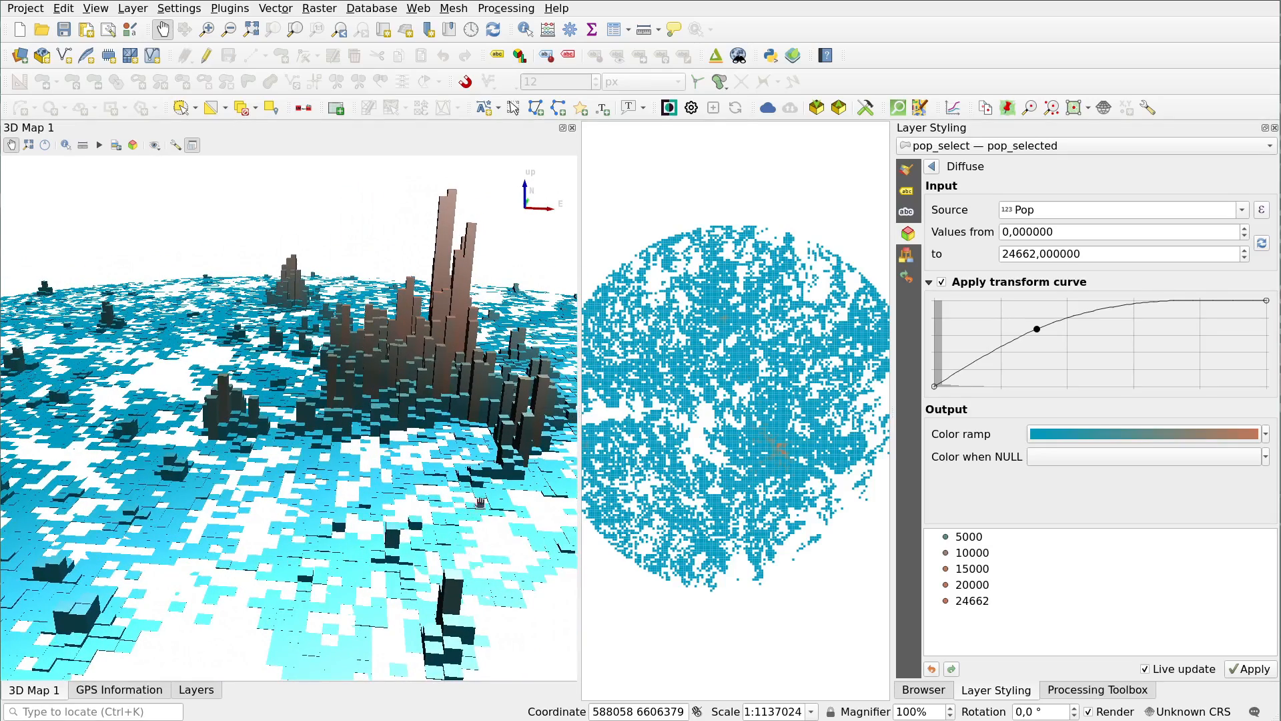
middle_drag(235, 410, 291, 442)
middle_drag(348, 473, 206, 455)
drag(206, 454, 183, 455)
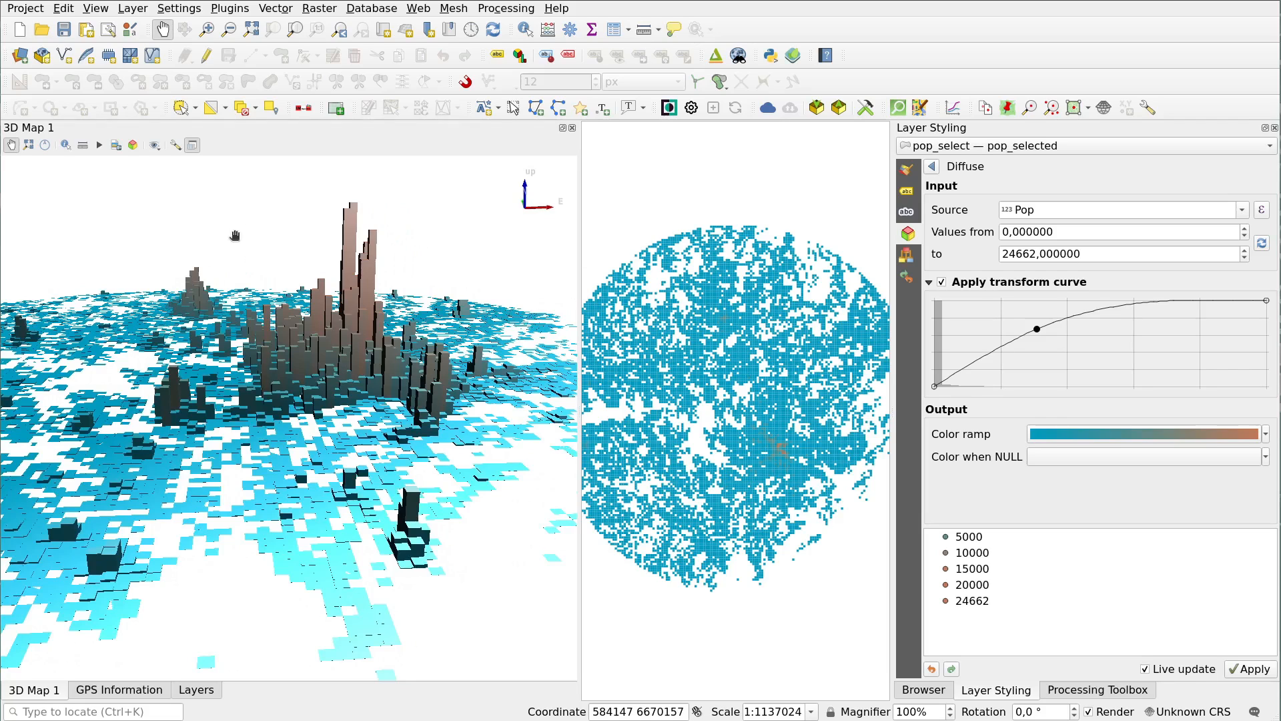
Start a 3D scene export named pop_stockholm and choose totalbefolkning_1km_211231 inside the slask directory as its folder
click(133, 145)
drag(469, 331, 341, 277)
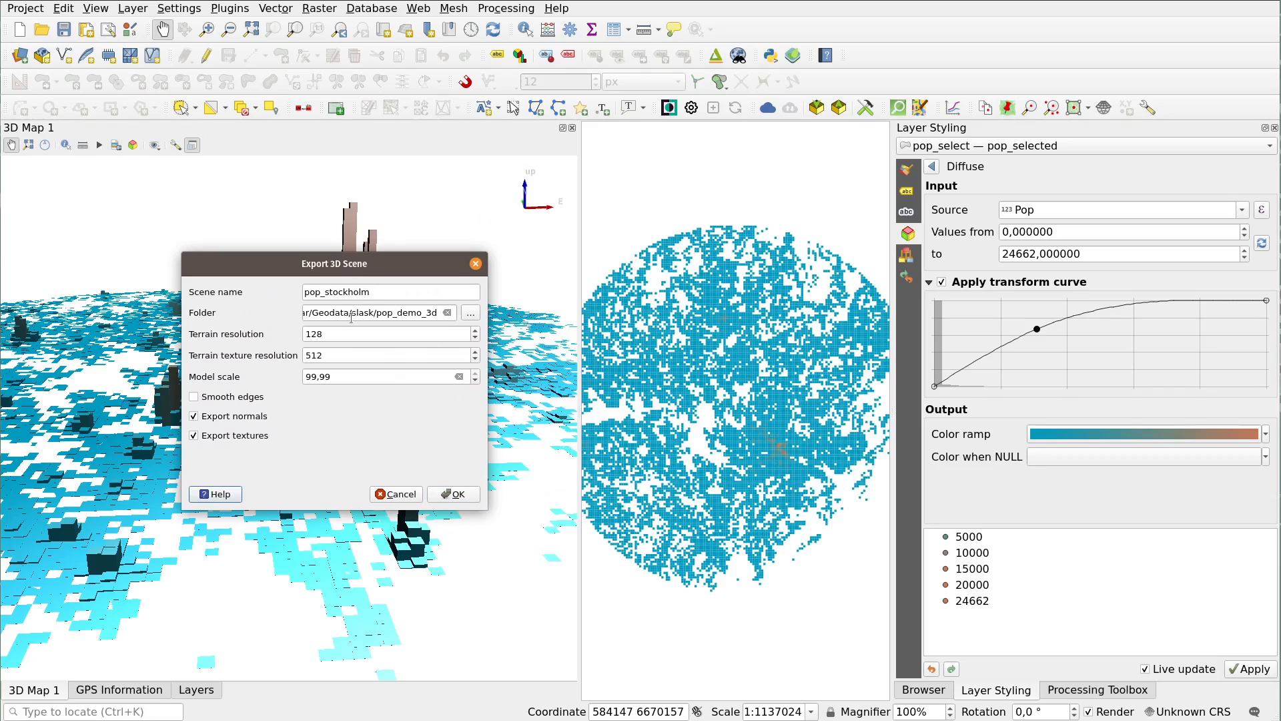
drag(409, 313, 431, 316)
click(389, 292)
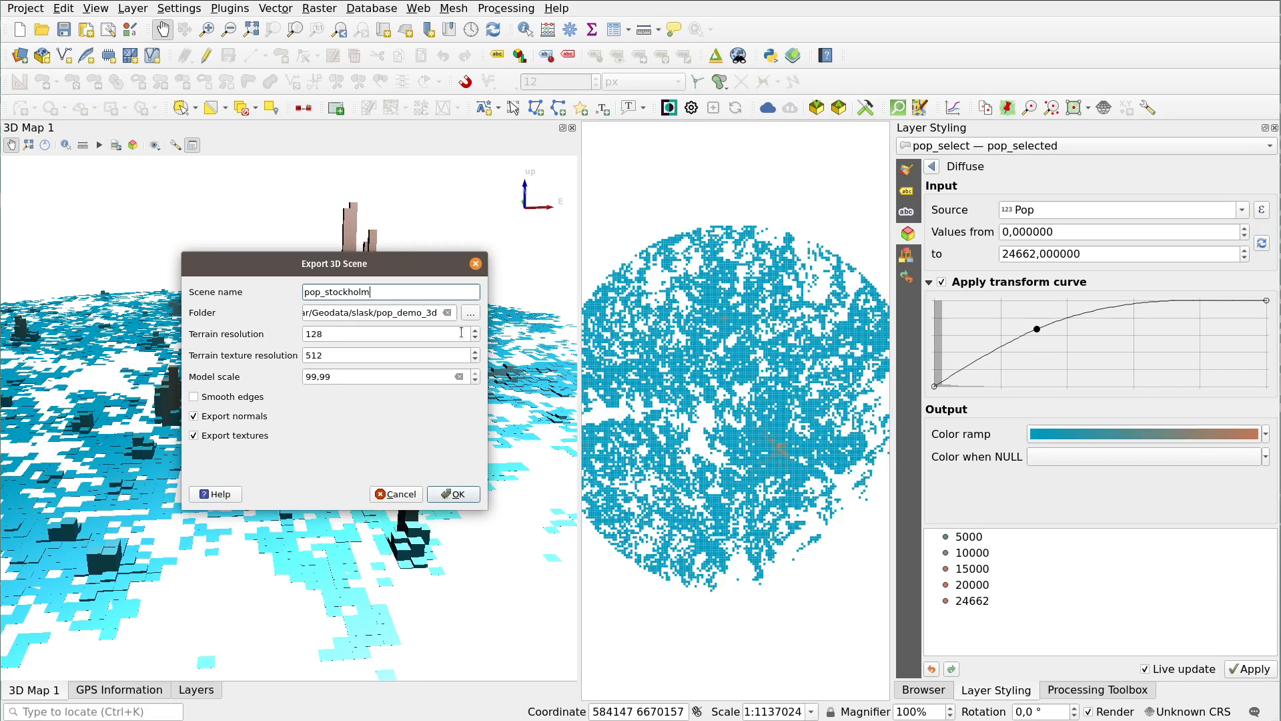
click(470, 313)
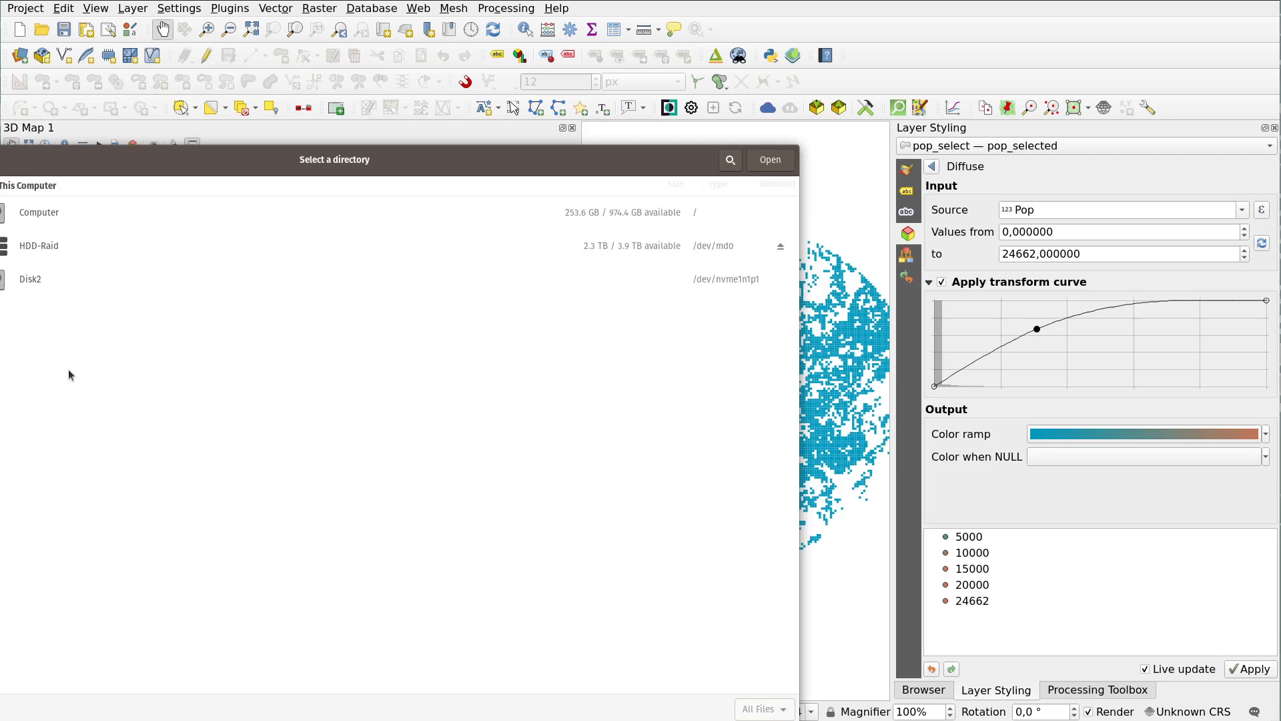
double_click(32, 250)
double_click(39, 277)
double_click(29, 355)
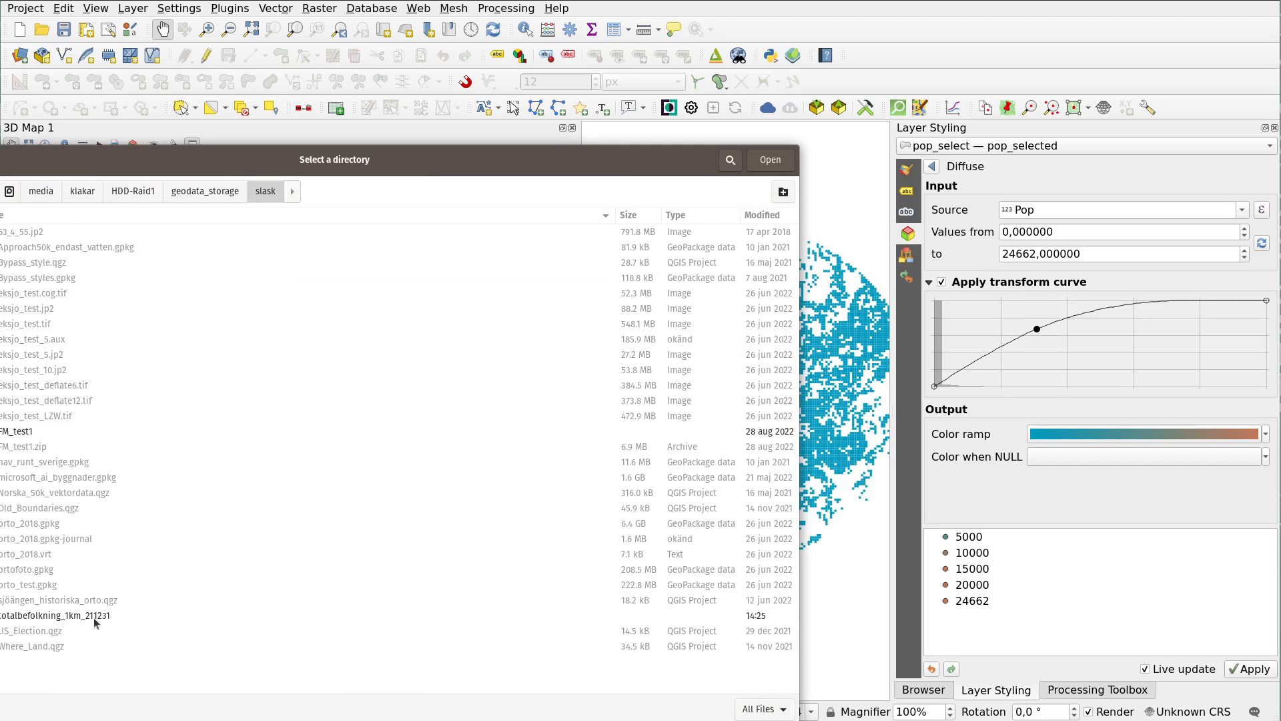
double_click(95, 618)
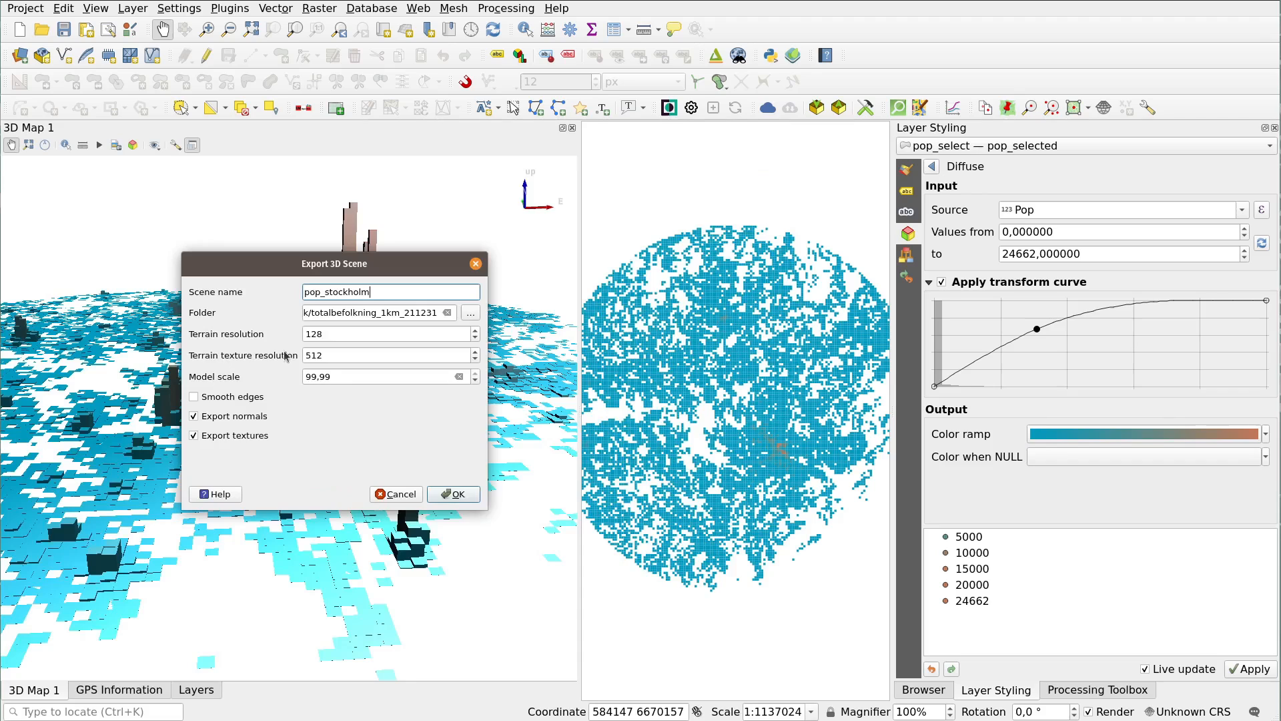
Export the 3D scene at model scale 99.99 with normals and textures included and edges not smoothed
click(379, 379)
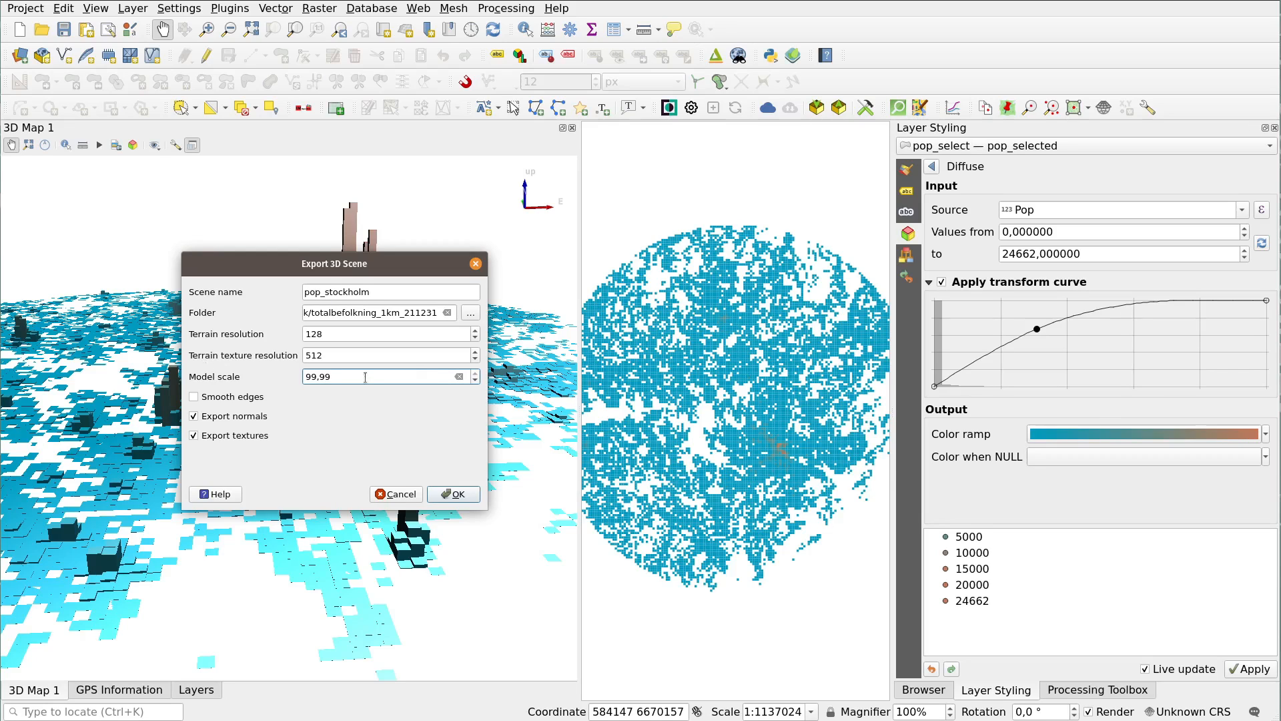
drag(339, 377, 305, 376)
text(100)
drag(382, 267, 349, 265)
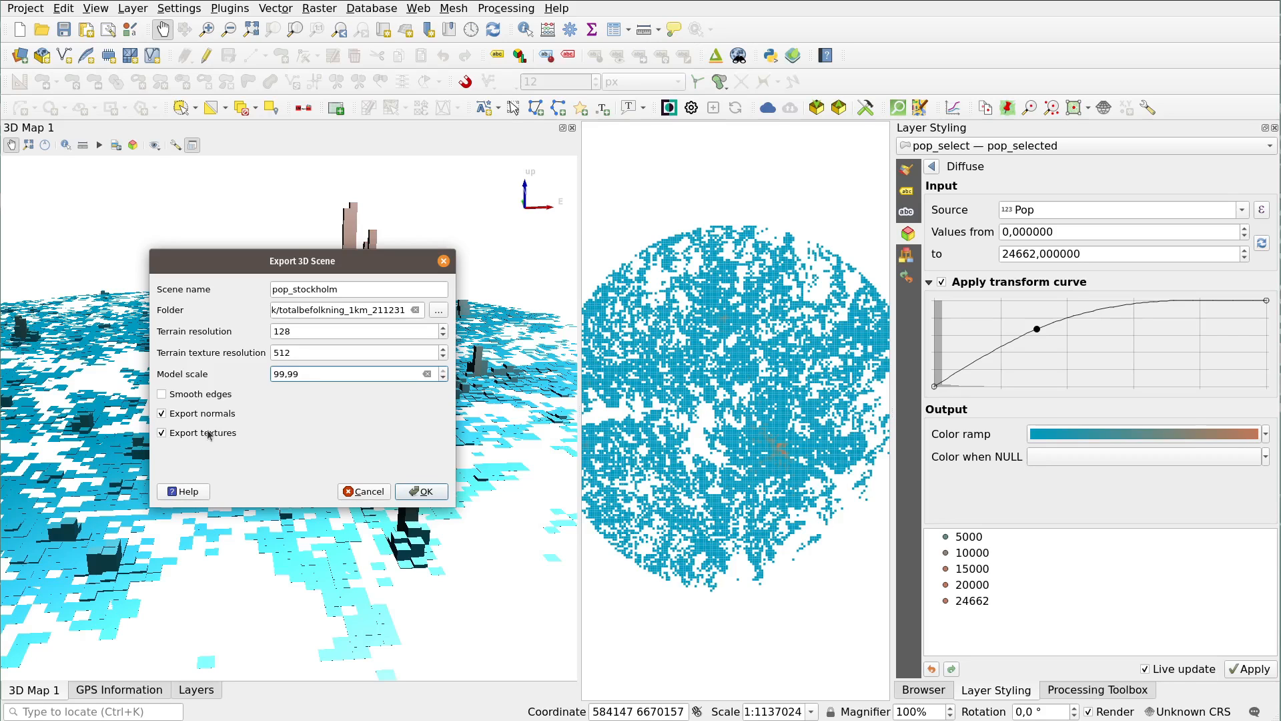
drag(253, 262, 513, 253)
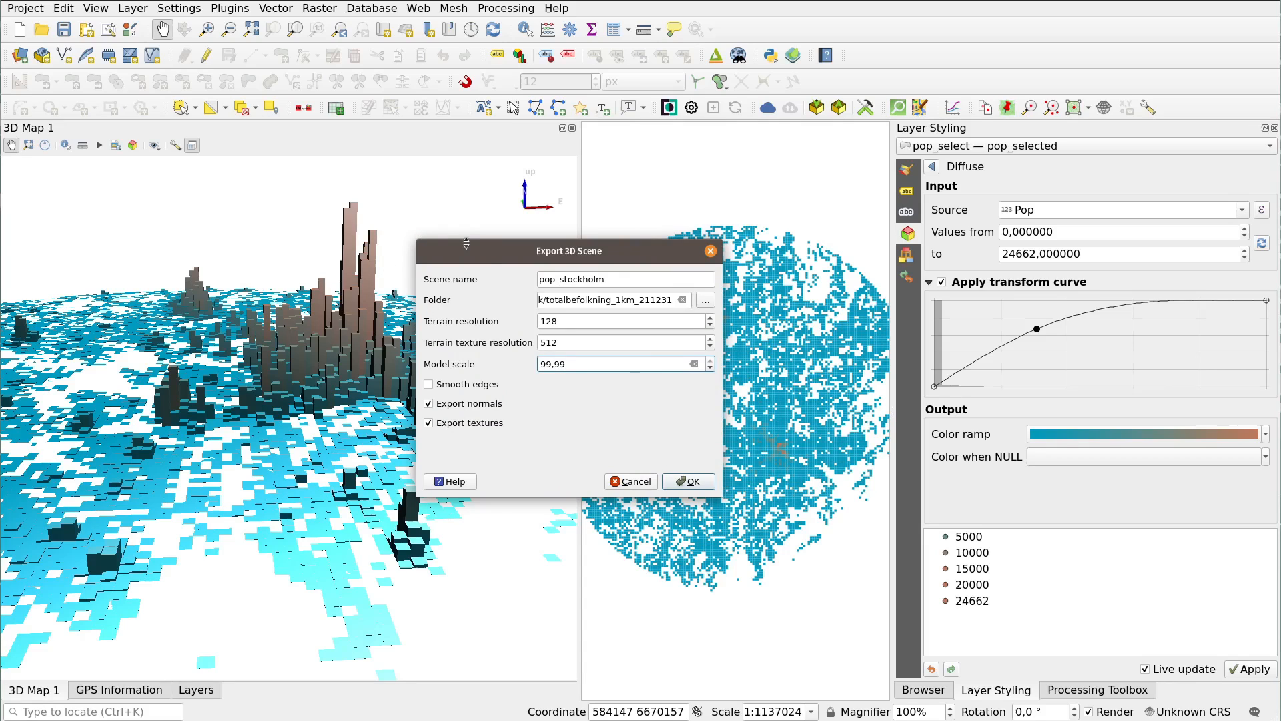
drag(523, 243, 503, 240)
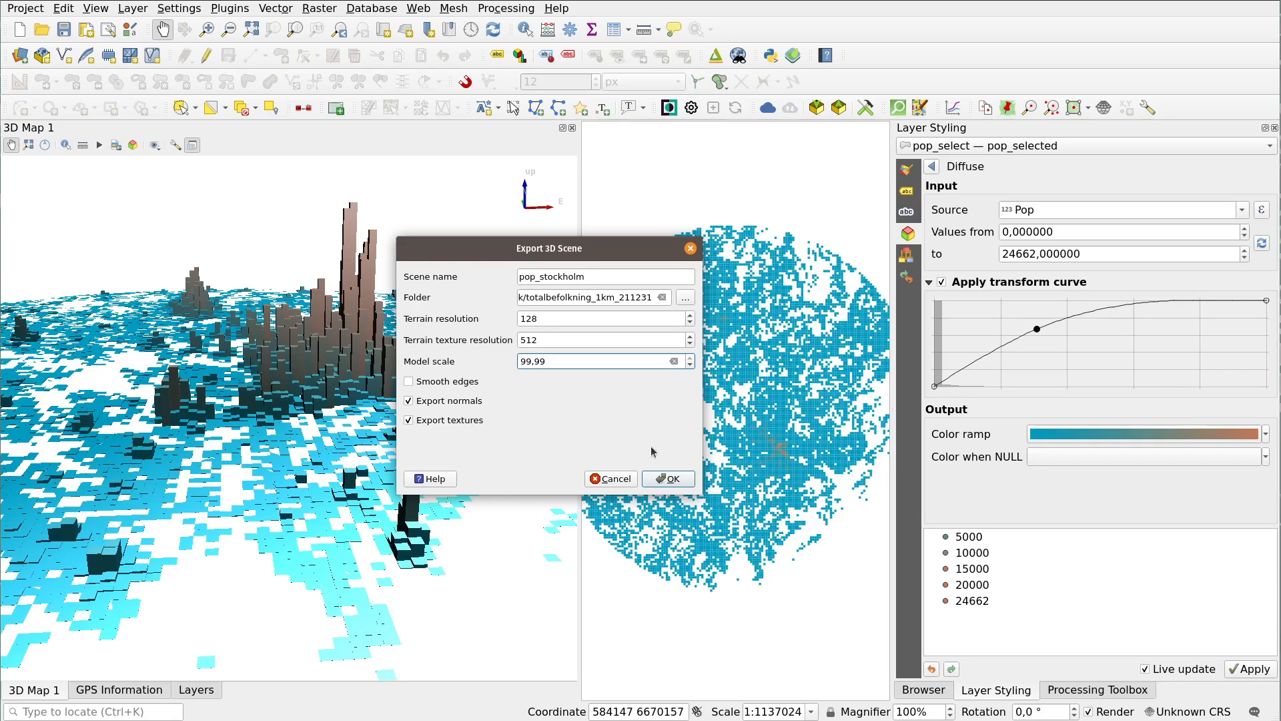
click(665, 479)
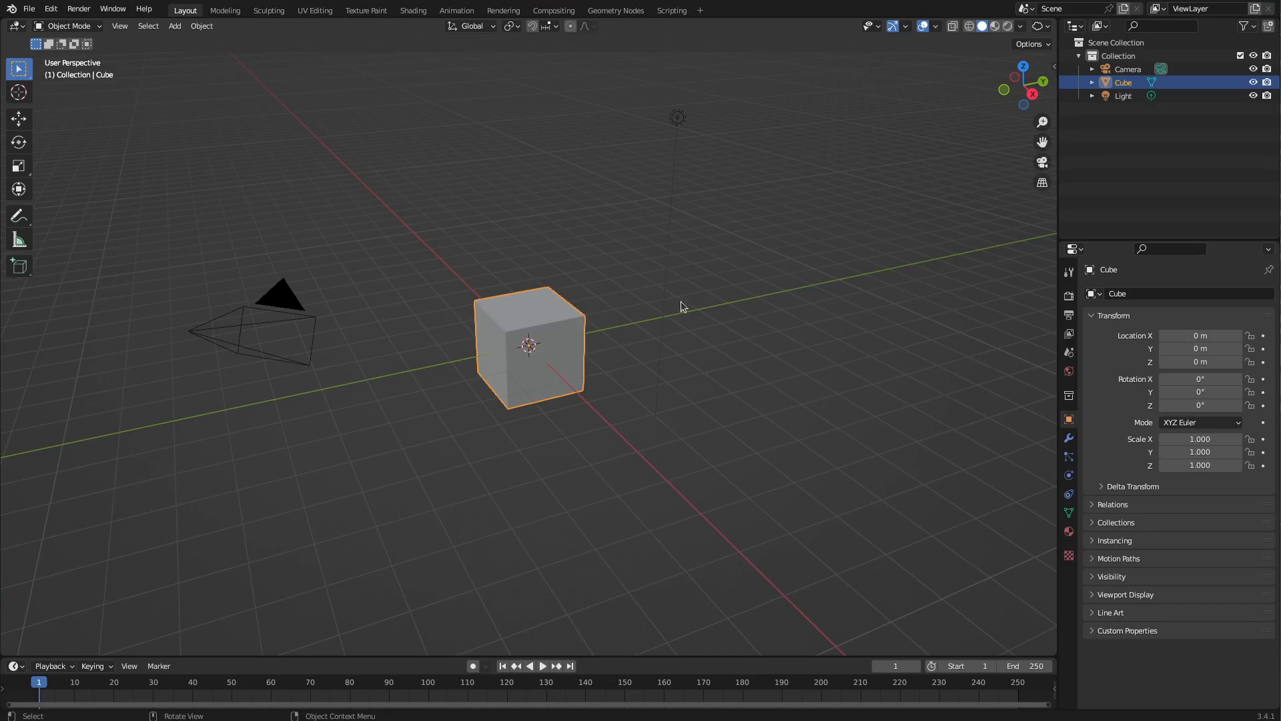
Switch to Blender and delete the default cube from the scene
middle_drag(460, 442, 452, 406)
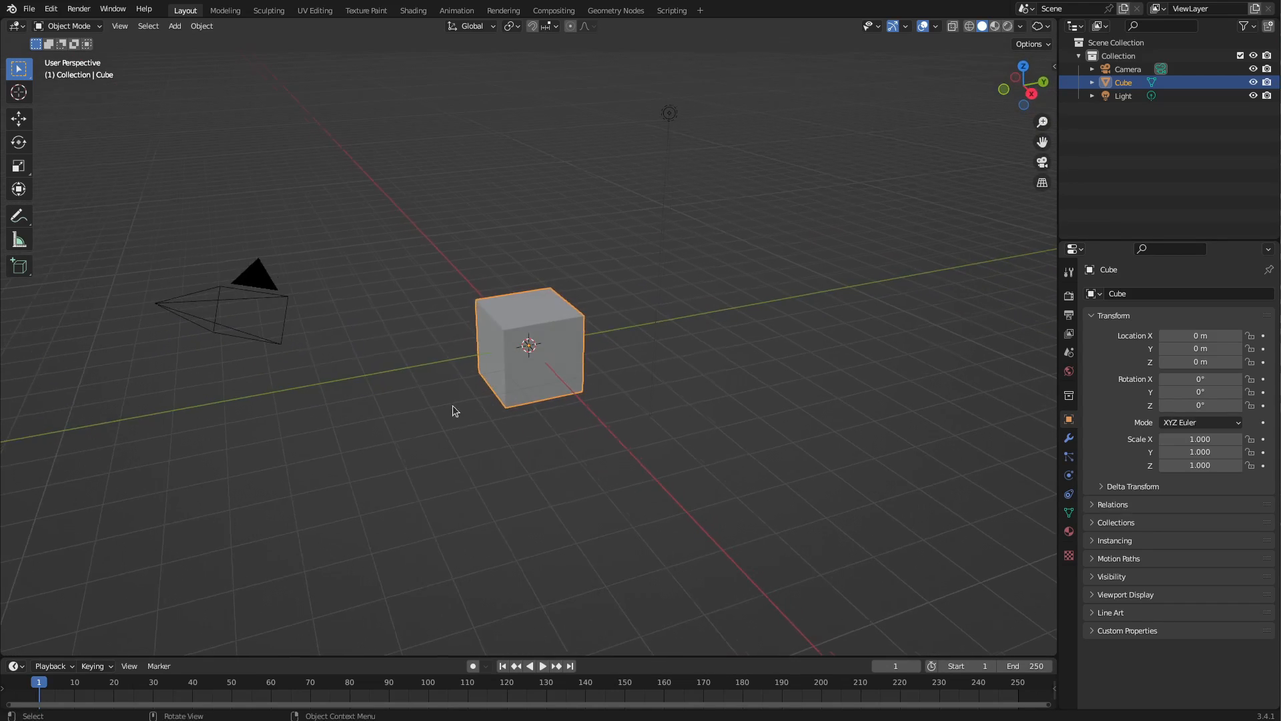
click(159, 308)
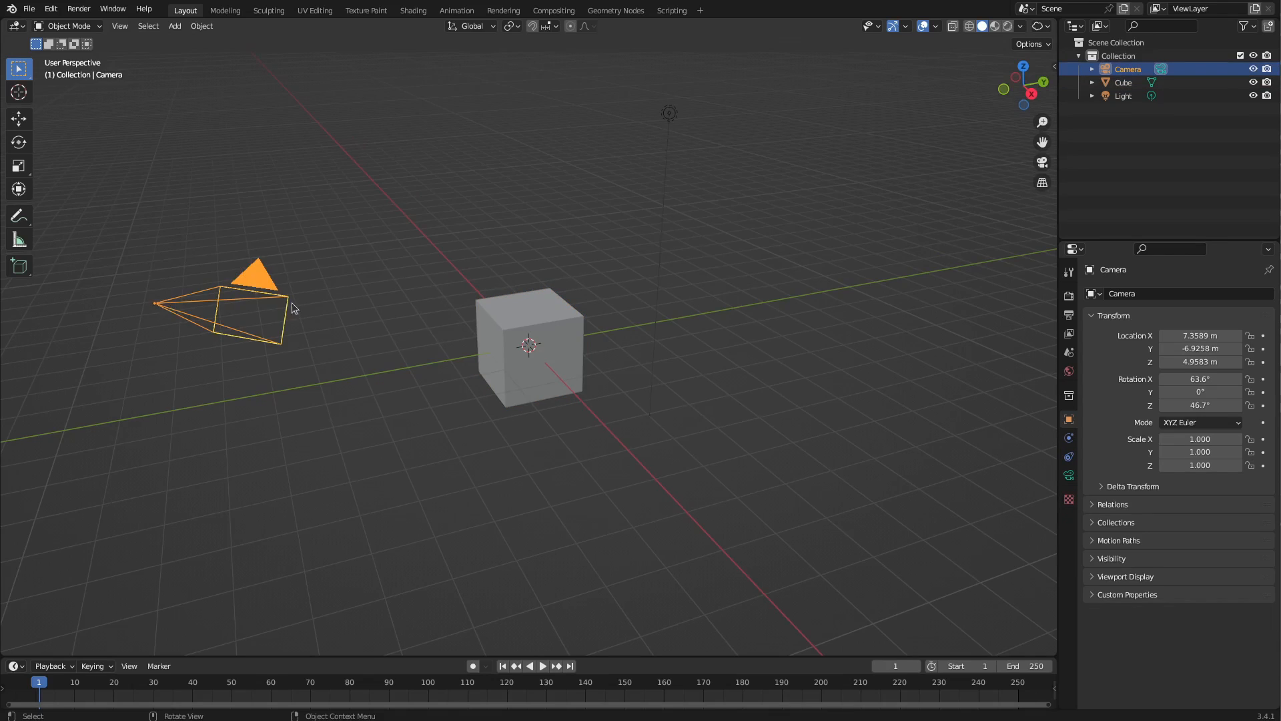
click(669, 114)
click(528, 380)
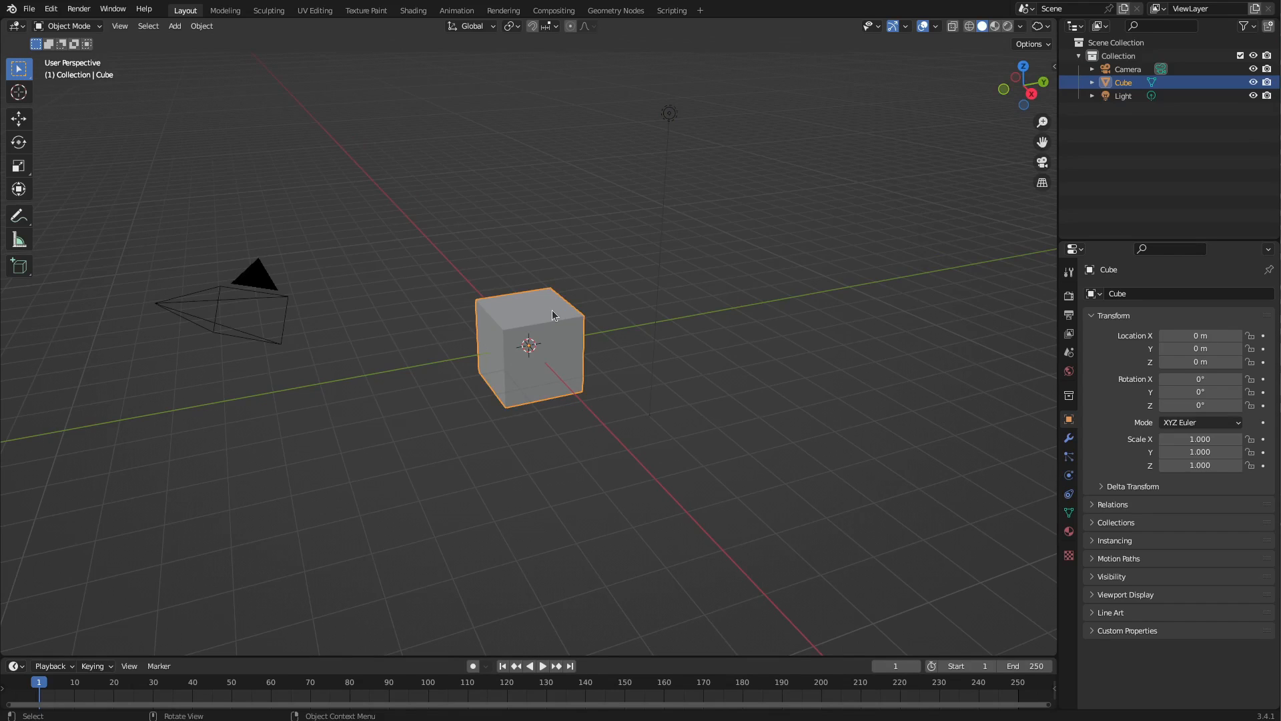
key(Delete)
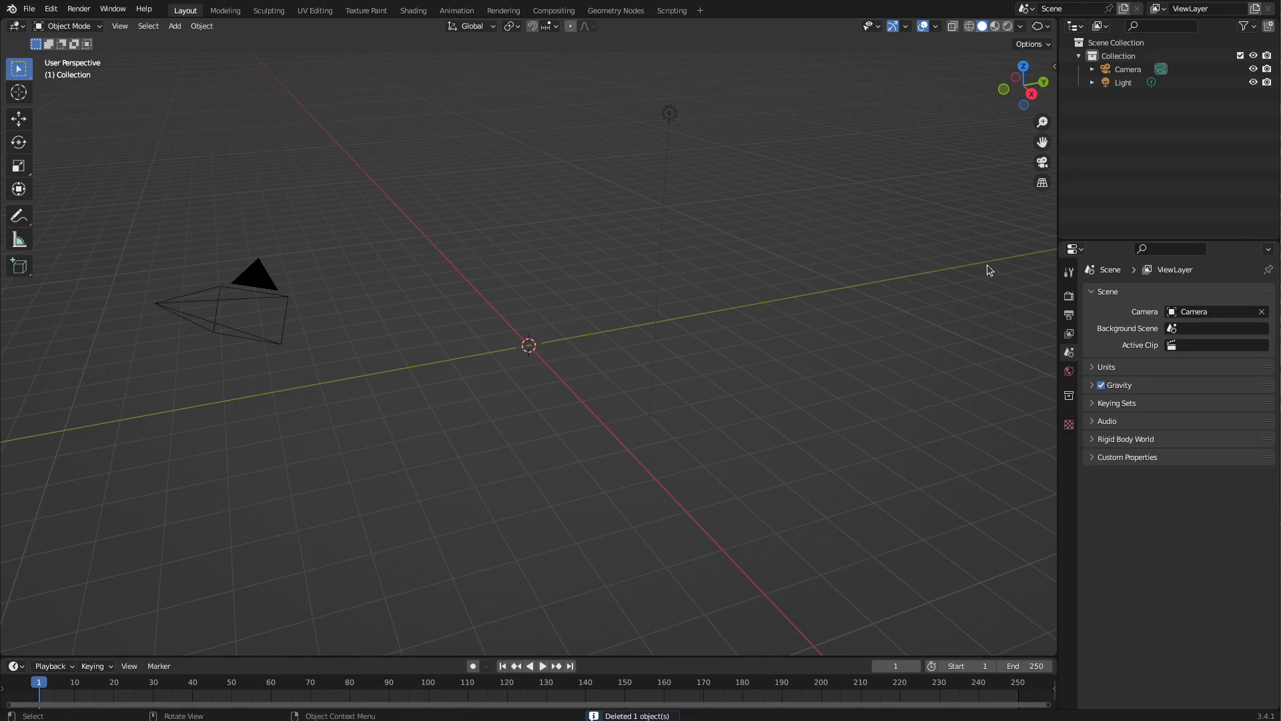
Start the Shortcut VUr input display docked at the right, test it with mouse actions, and hide the sidebar
key(n)
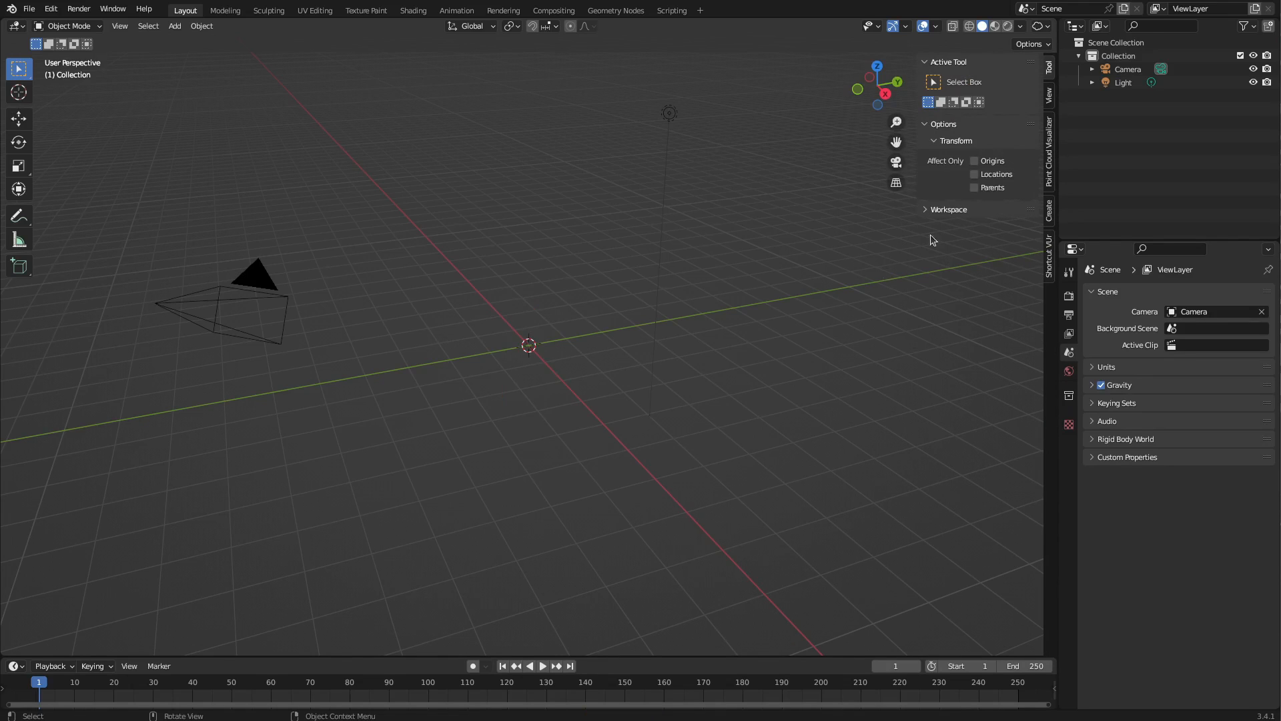
click(1048, 254)
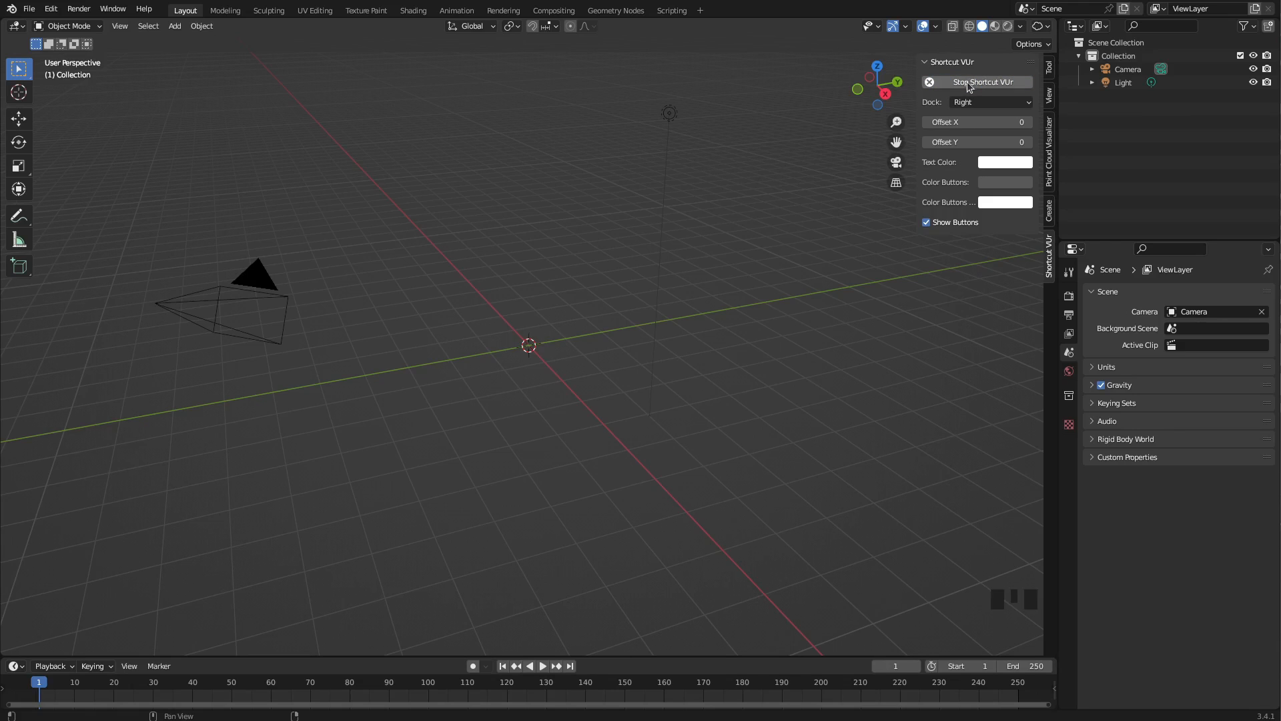
click(969, 83)
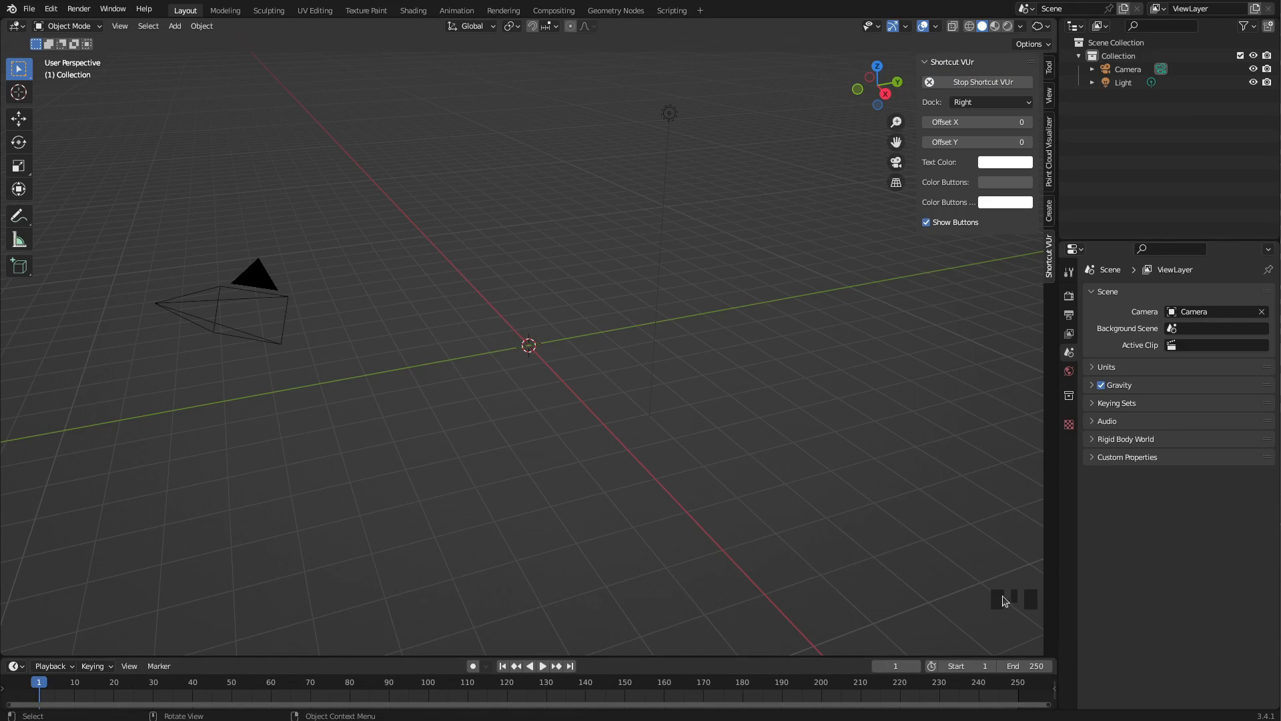
click(598, 491)
right_click(586, 491)
middle_drag(642, 403, 831, 447)
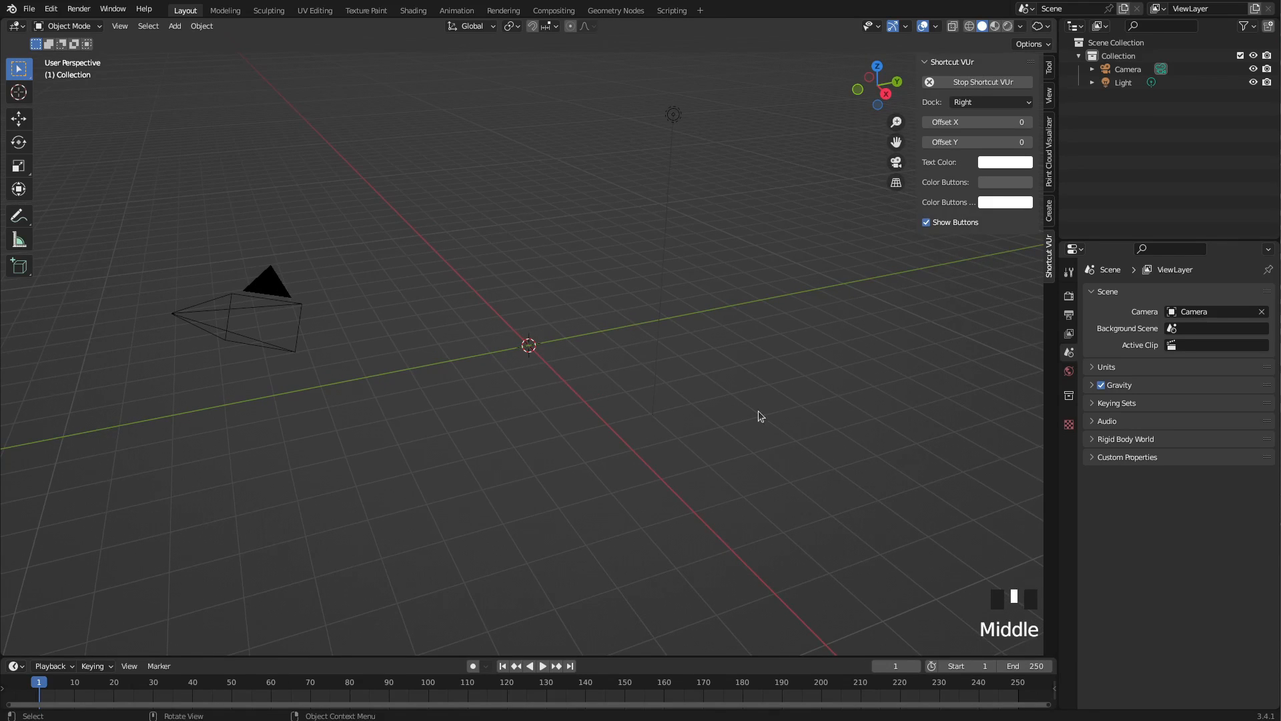
key(n)
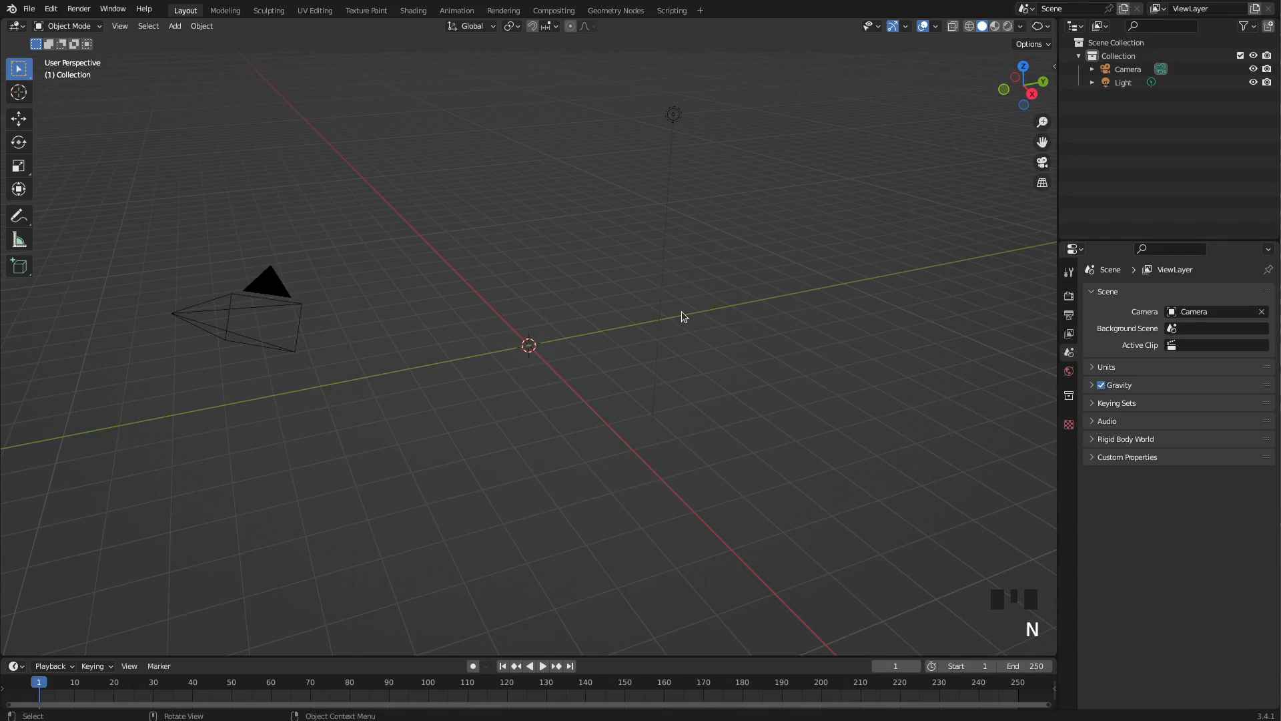
Import pop_stockholm.obj as a Wavefront OBJ from the totalbefolkning_1km_211231 folder with -Z forward and Y up
middle_drag(615, 386, 645, 432)
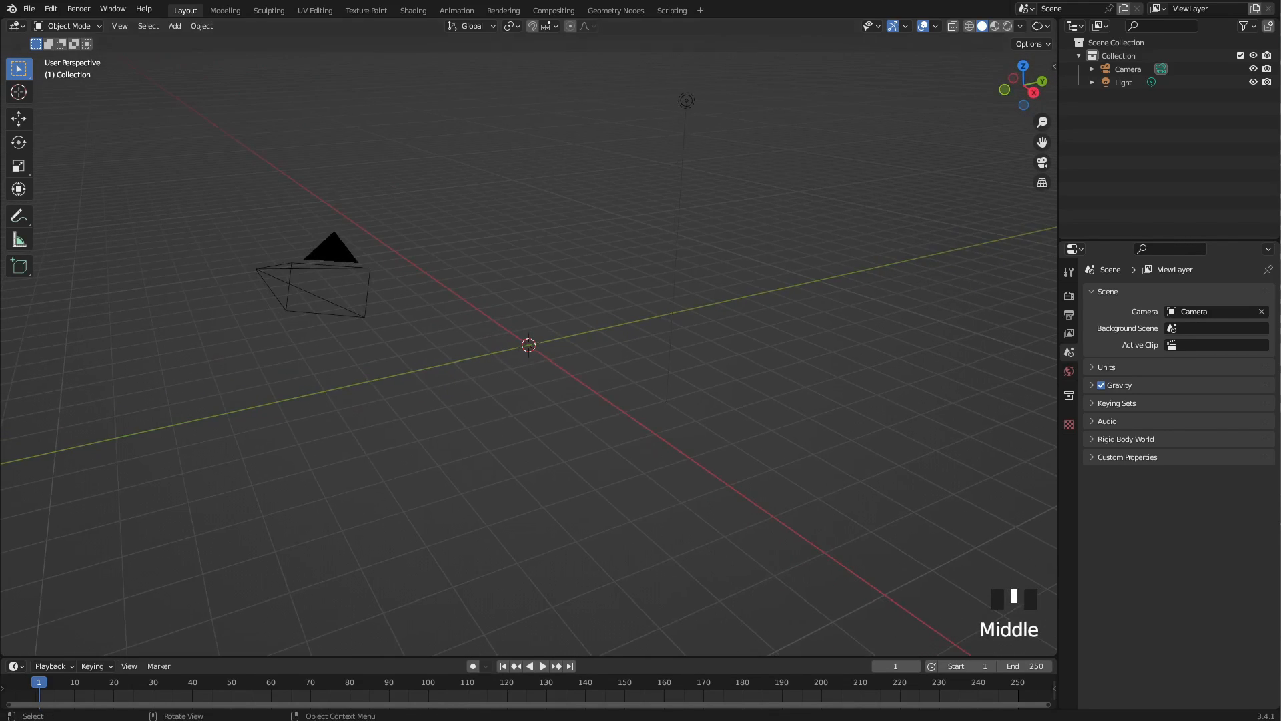
click(29, 8)
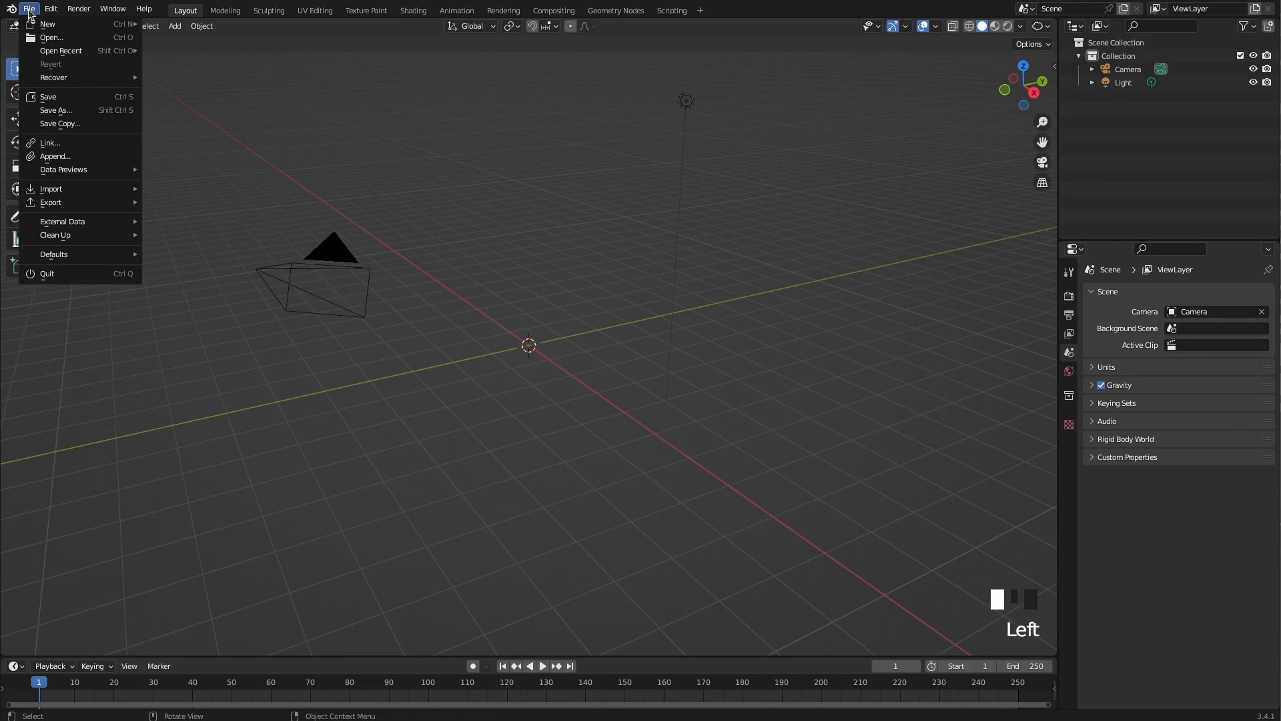
mouse_move(64, 175)
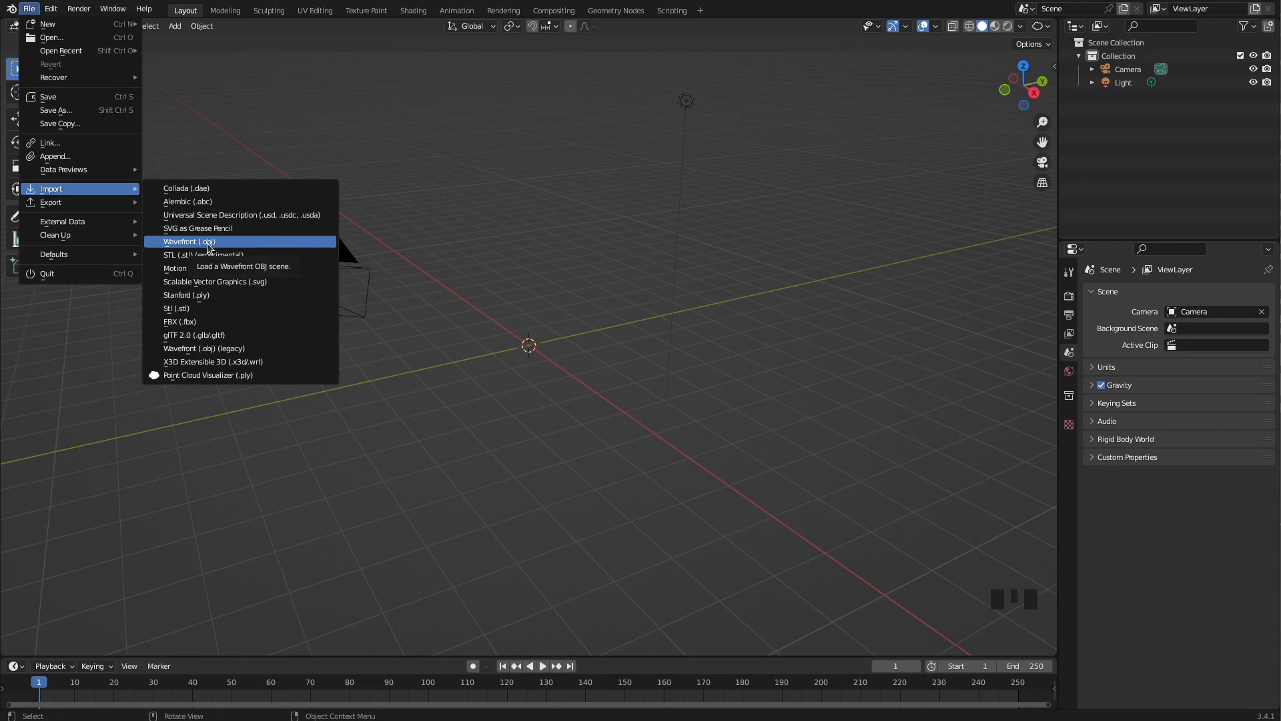
click(208, 243)
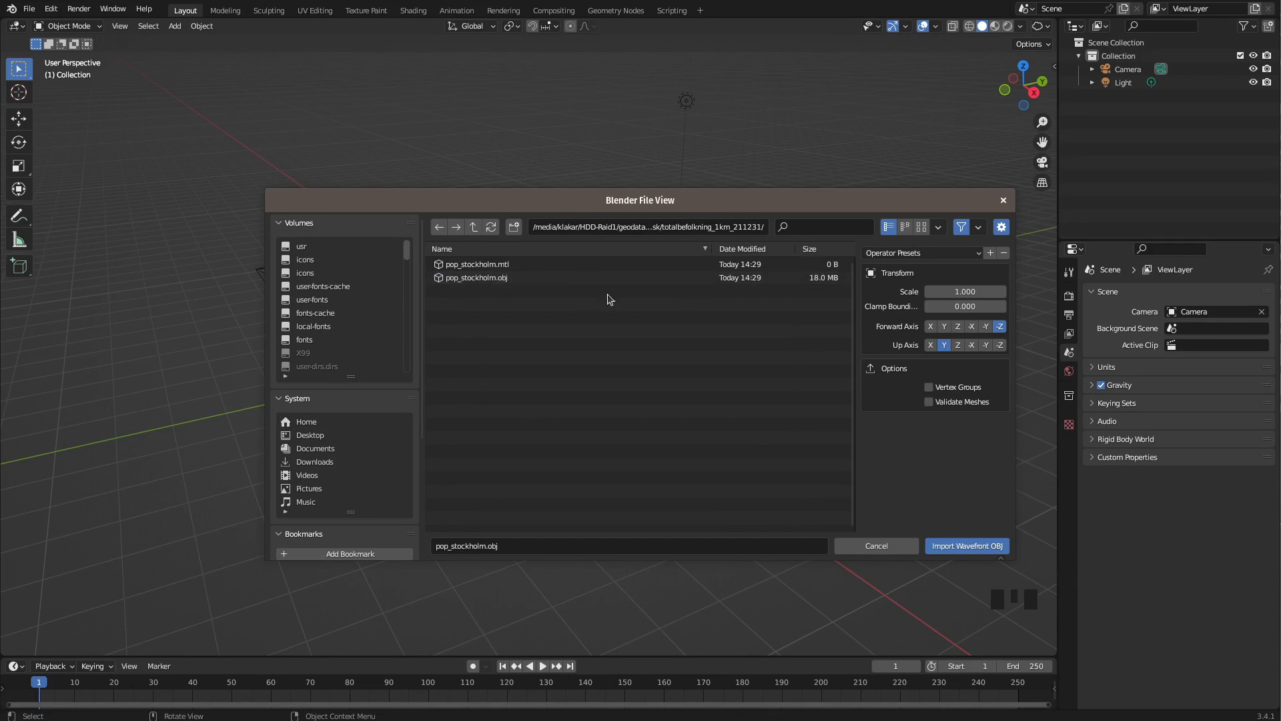
click(498, 278)
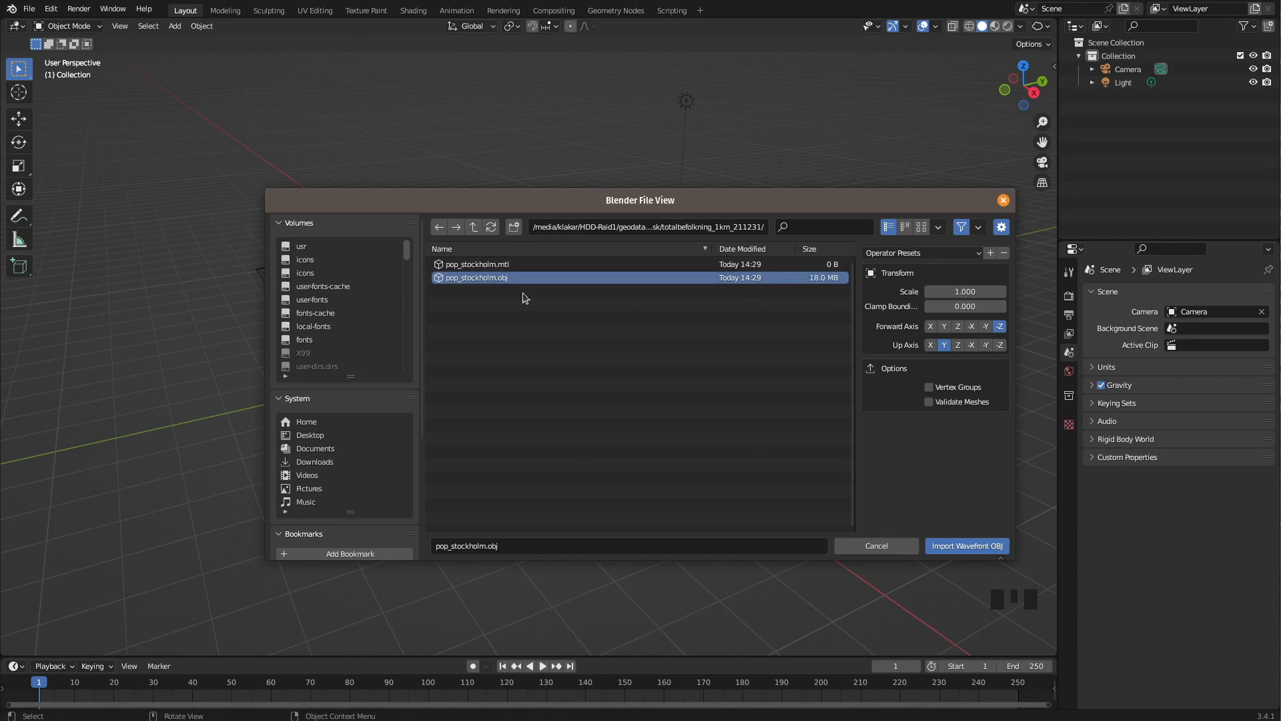
click(965, 546)
Move all the imported population meshes up about 8.41 m along Z so their base sits at the origin's level
middle_drag(534, 420, 578, 421)
scroll(578, 421, up, 4)
scroll(578, 422, down, 14)
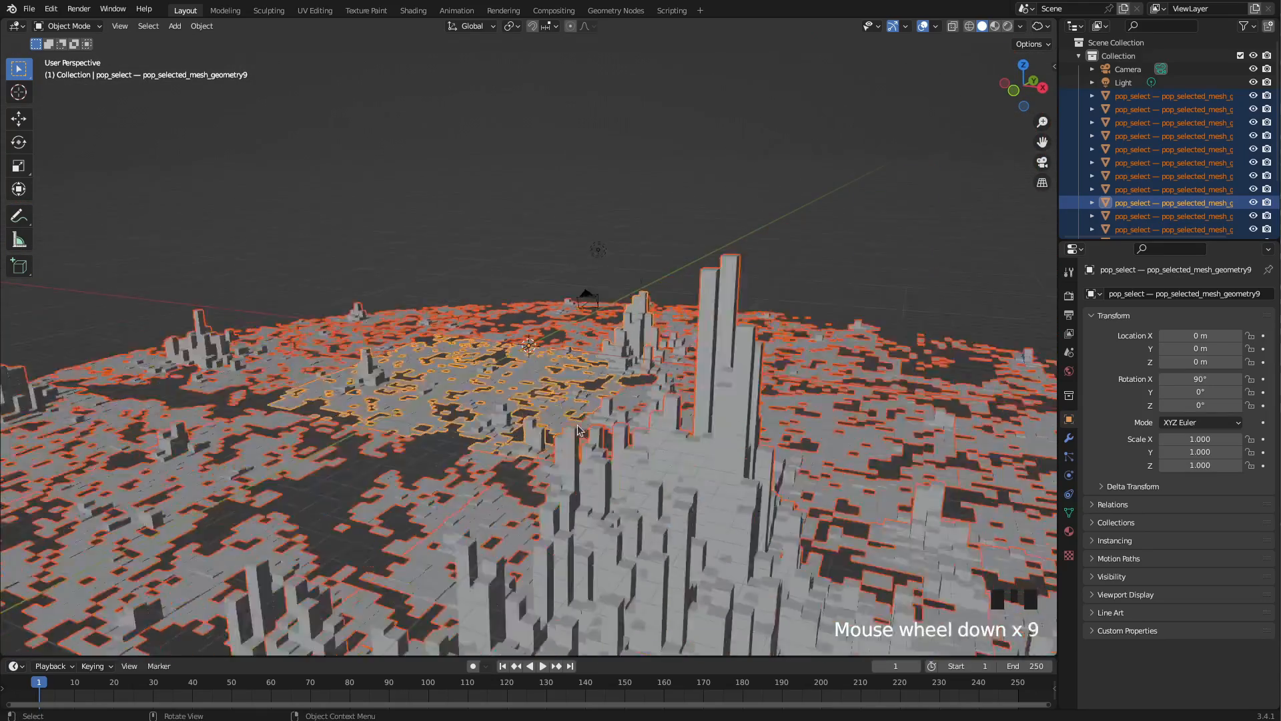
middle_drag(484, 450, 518, 352)
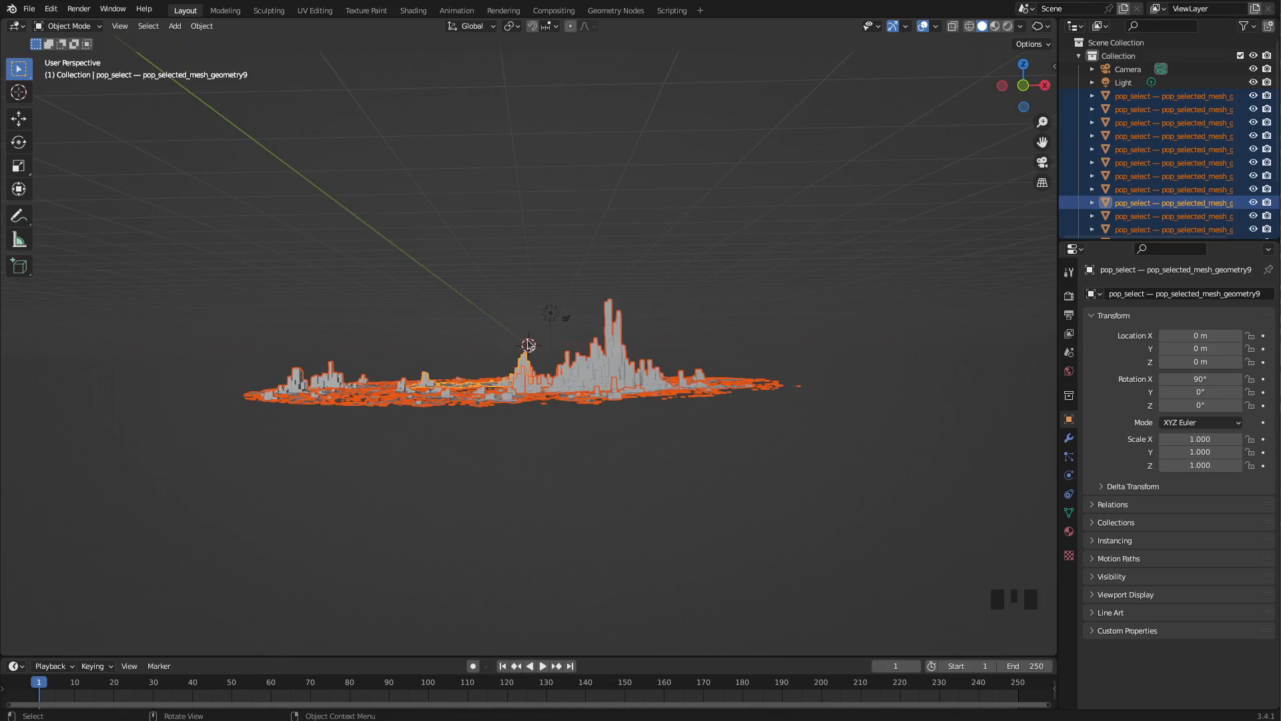
middle_drag(564, 409, 617, 421)
middle_drag(573, 380, 525, 405)
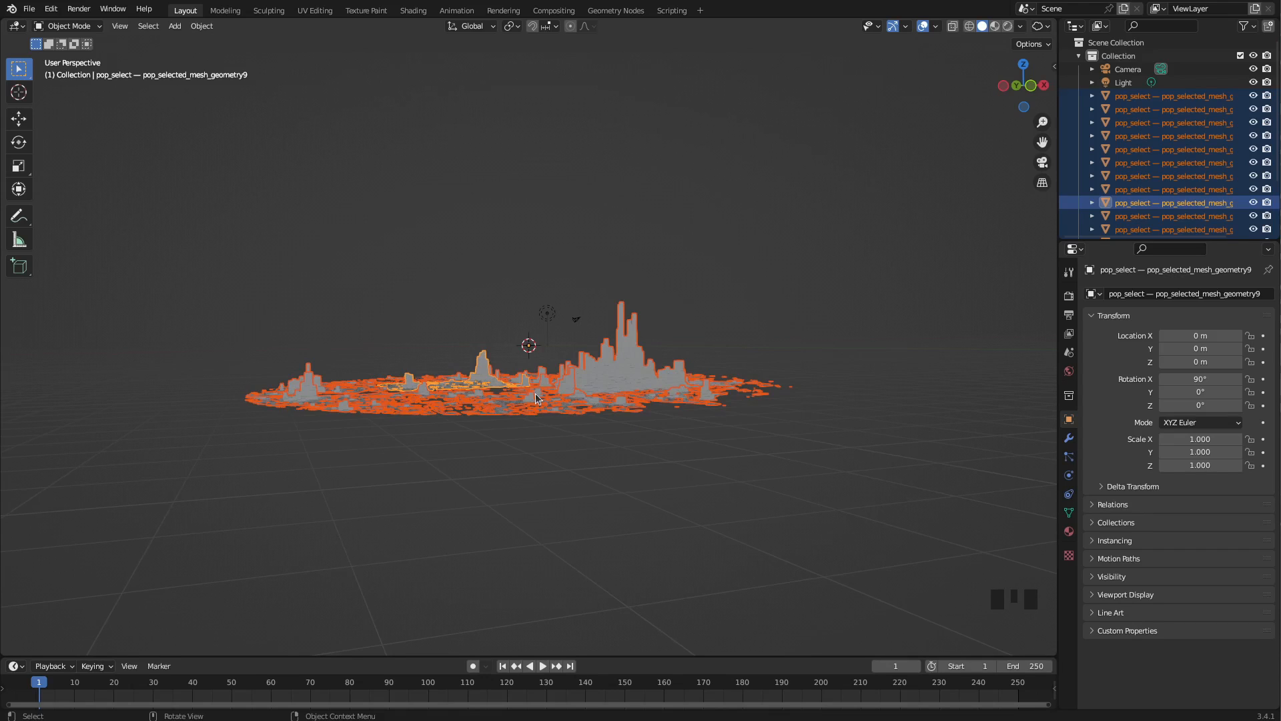
key(g)
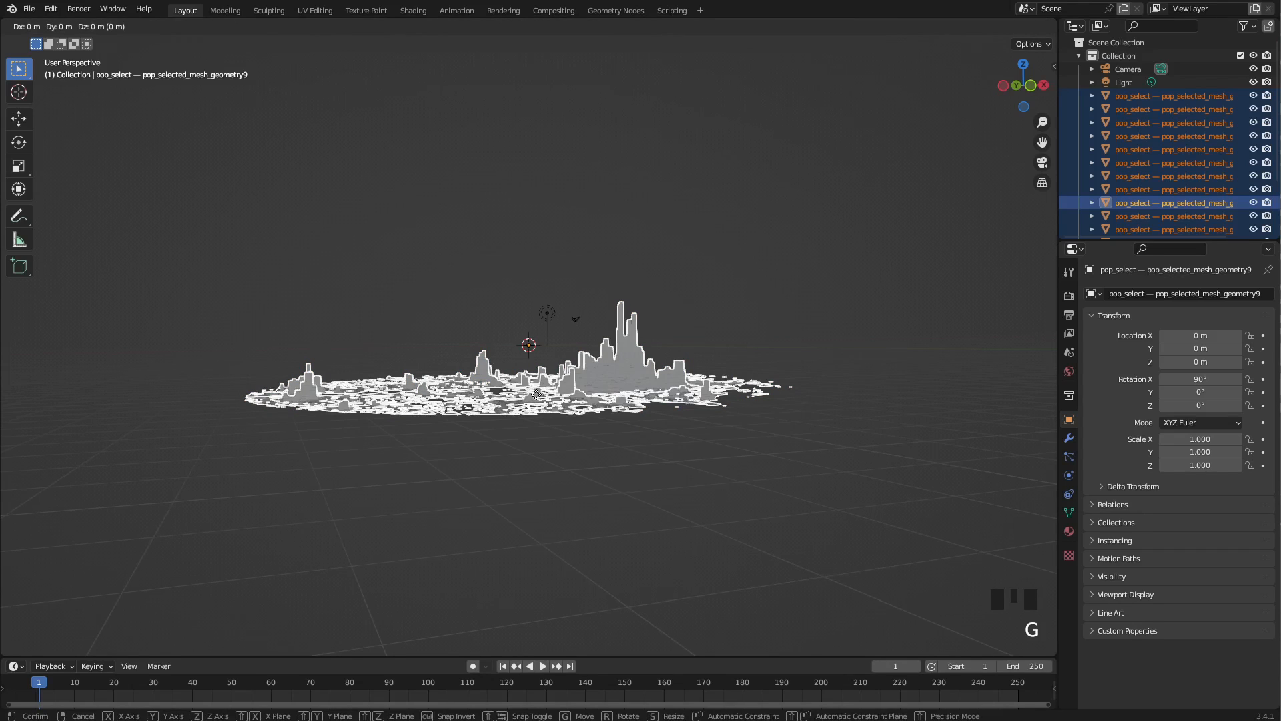
key(z)
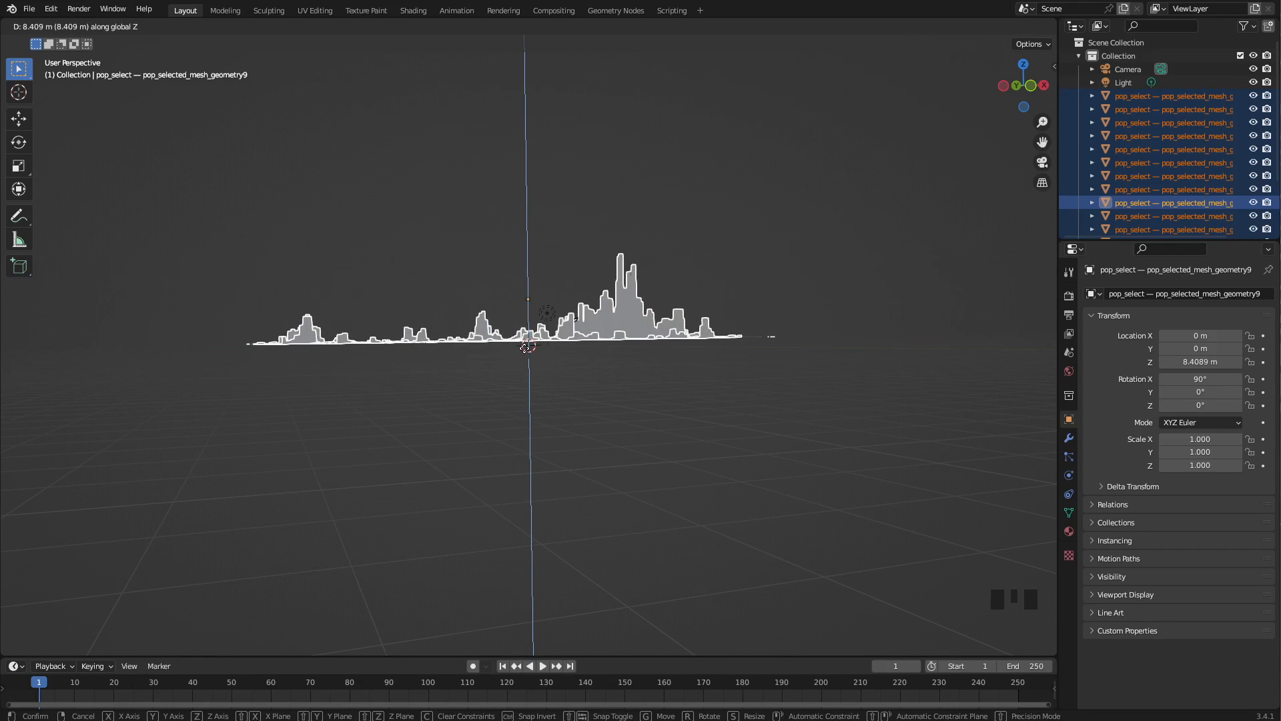
click(524, 347)
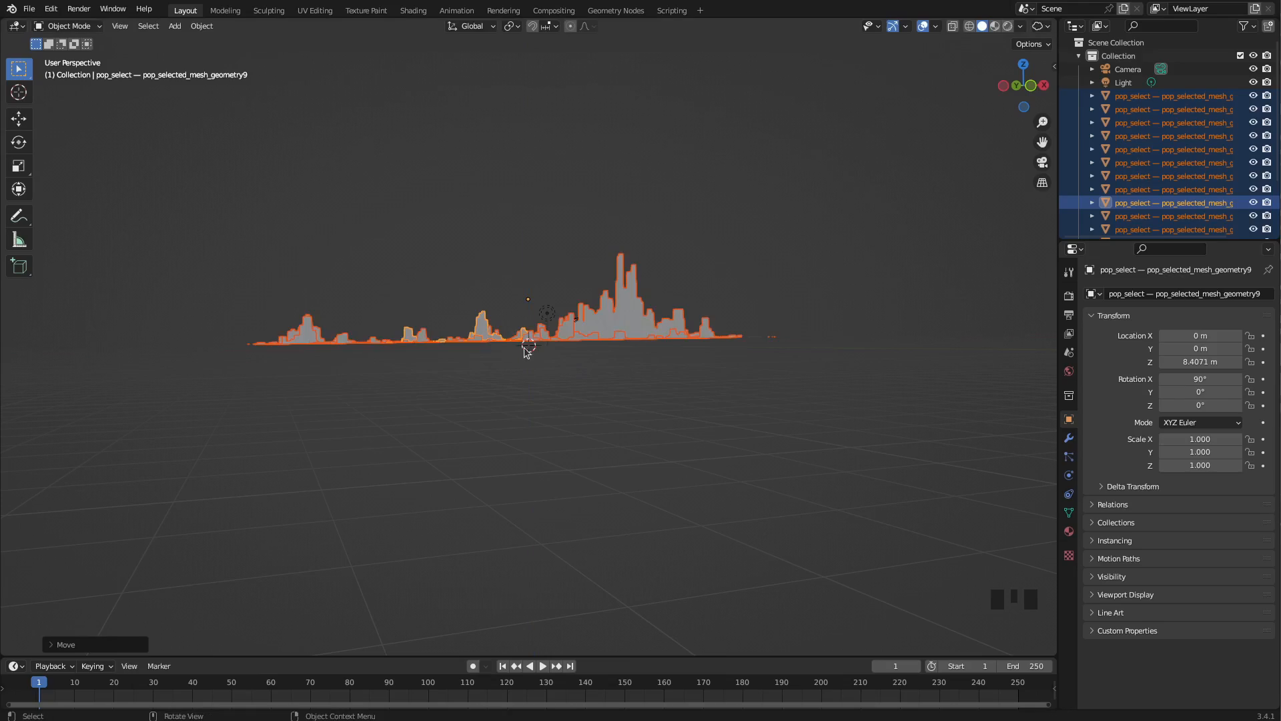
Examine how the imported population map is divided by selecting several of its mesh tiles one after another
middle_drag(503, 373, 606, 435)
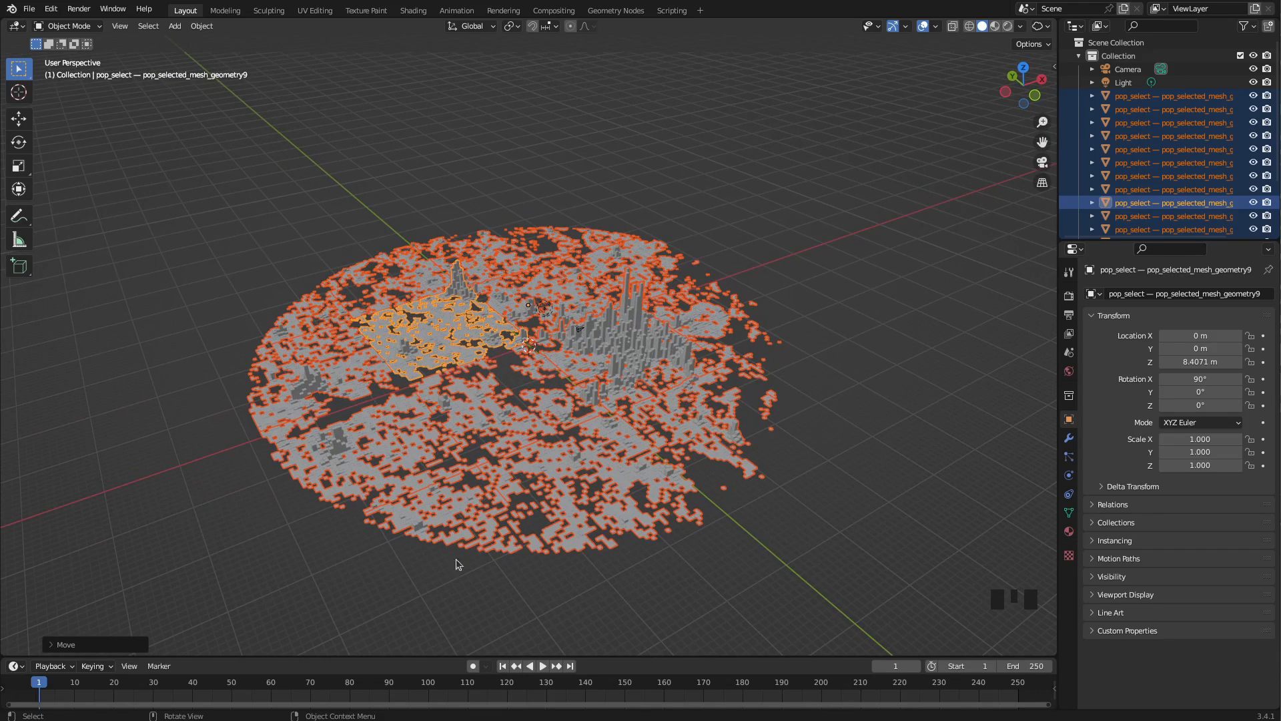
click(467, 424)
click(434, 348)
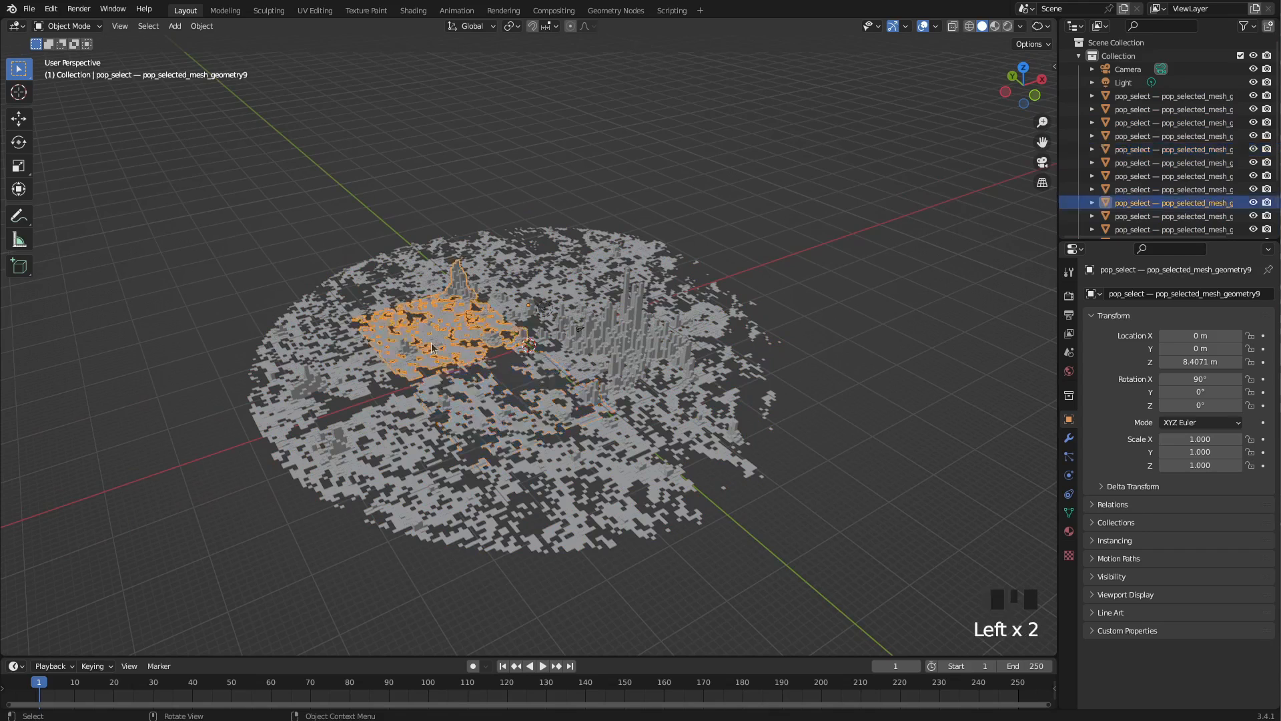
click(384, 277)
click(513, 247)
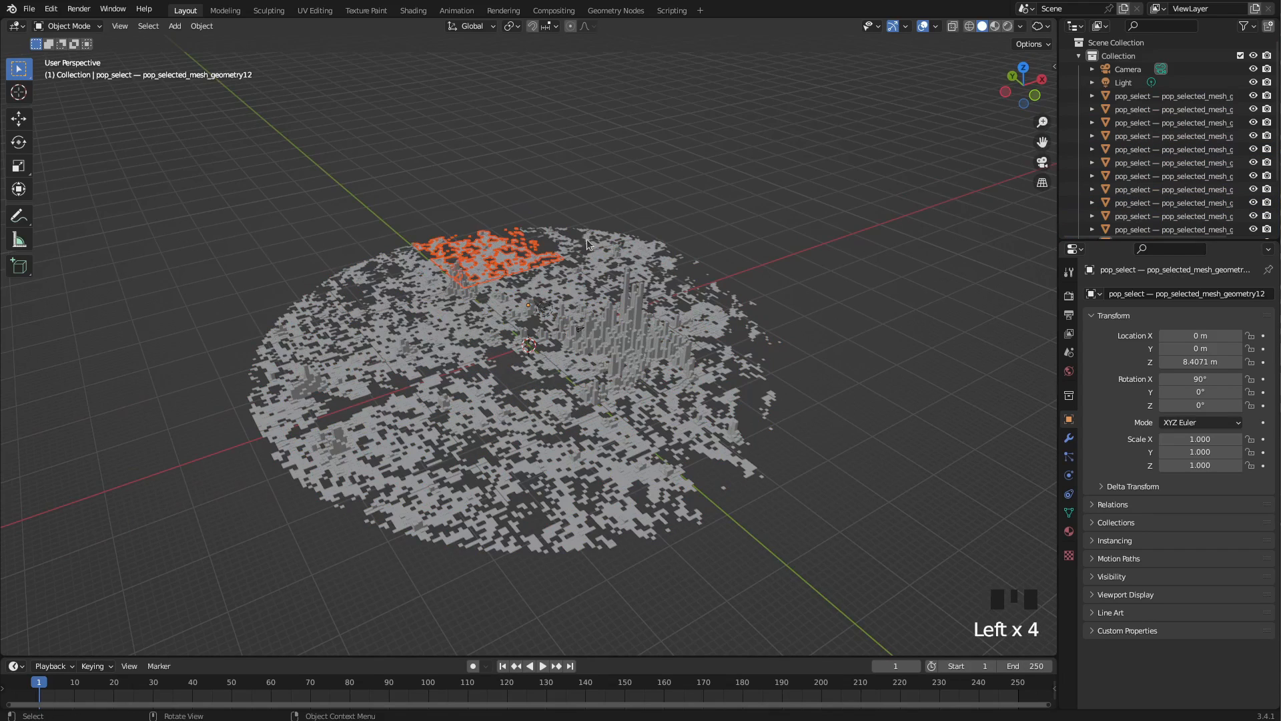
click(587, 243)
click(645, 344)
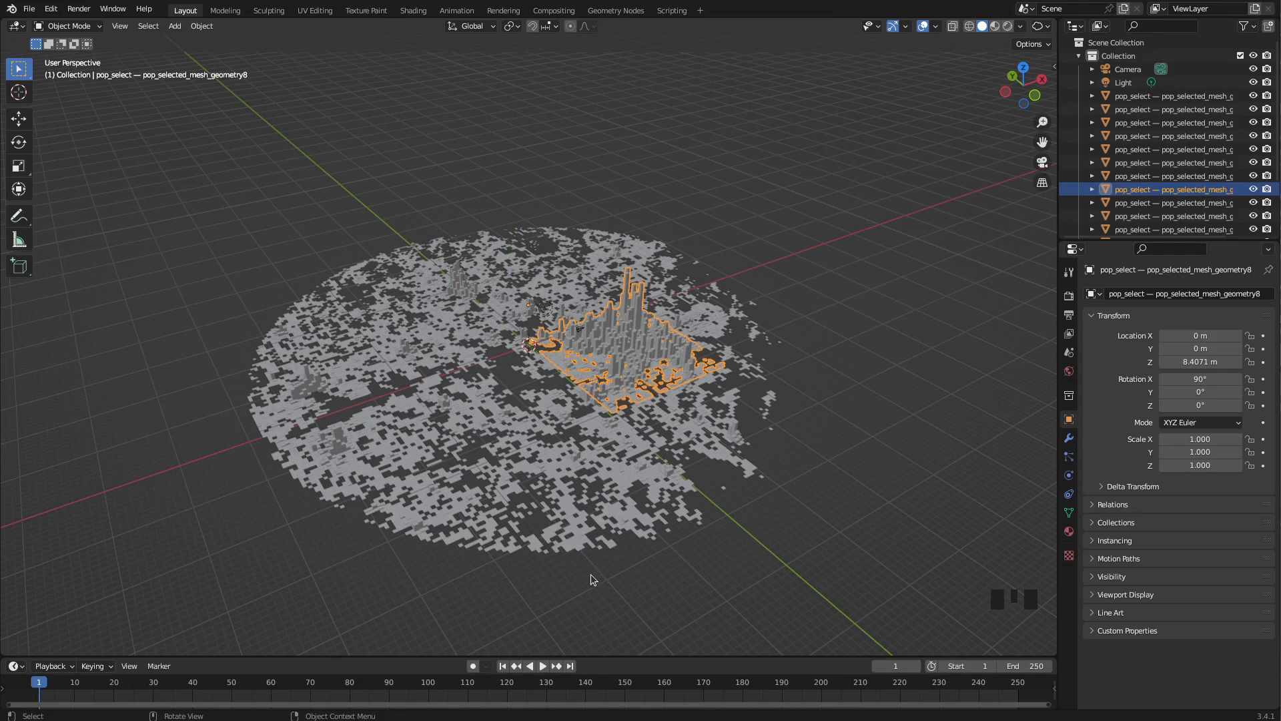
Box-select all the population meshes from the orthographic front view
middle_drag(590, 511, 560, 464)
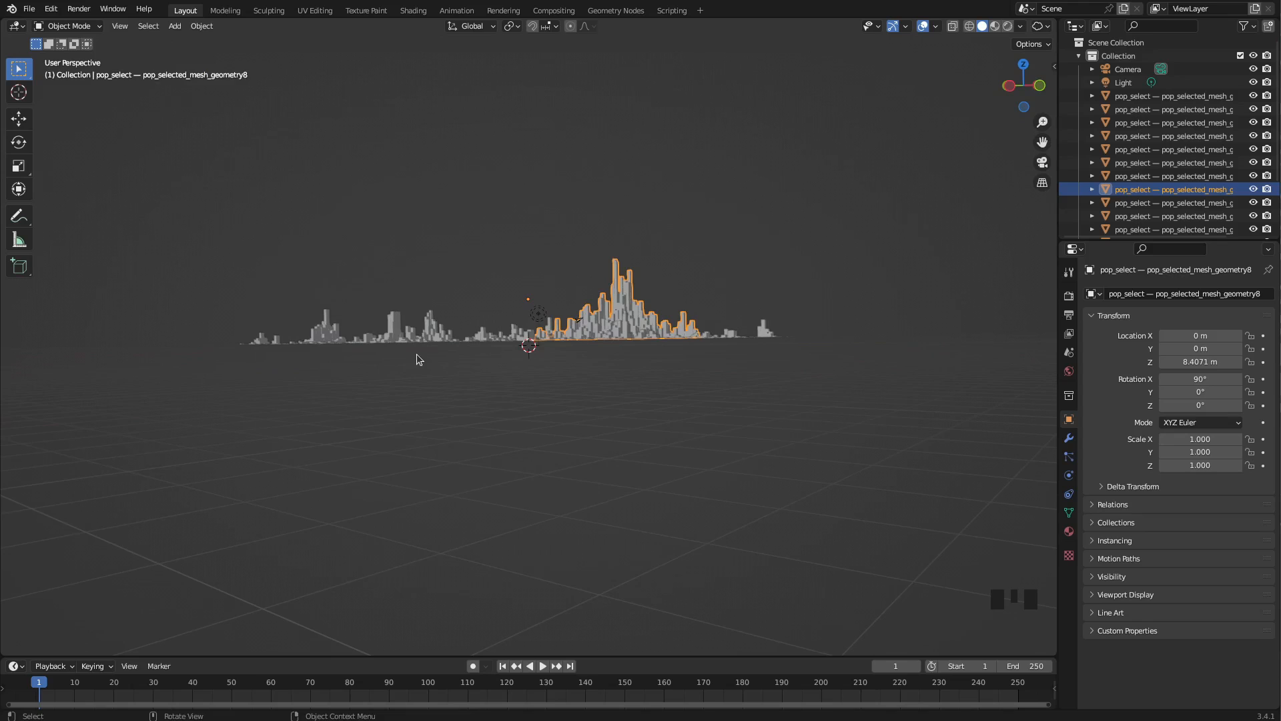
key(KP_1)
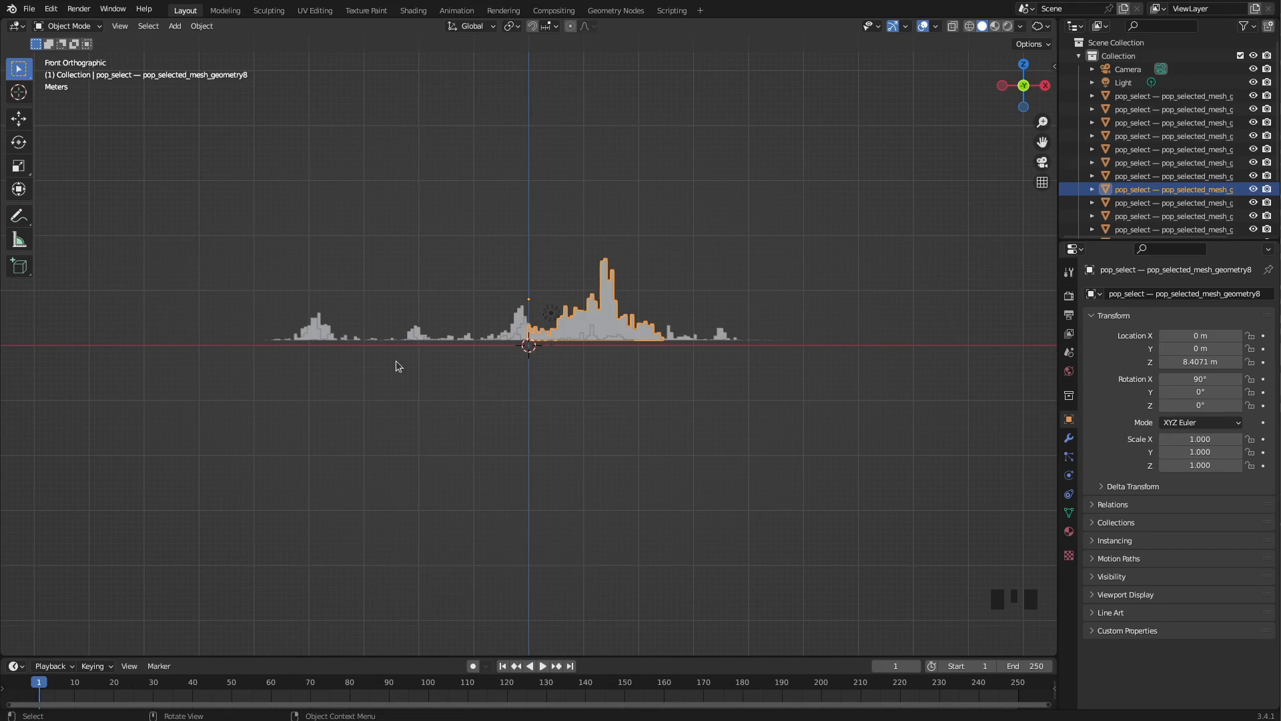
drag(172, 406, 922, 337)
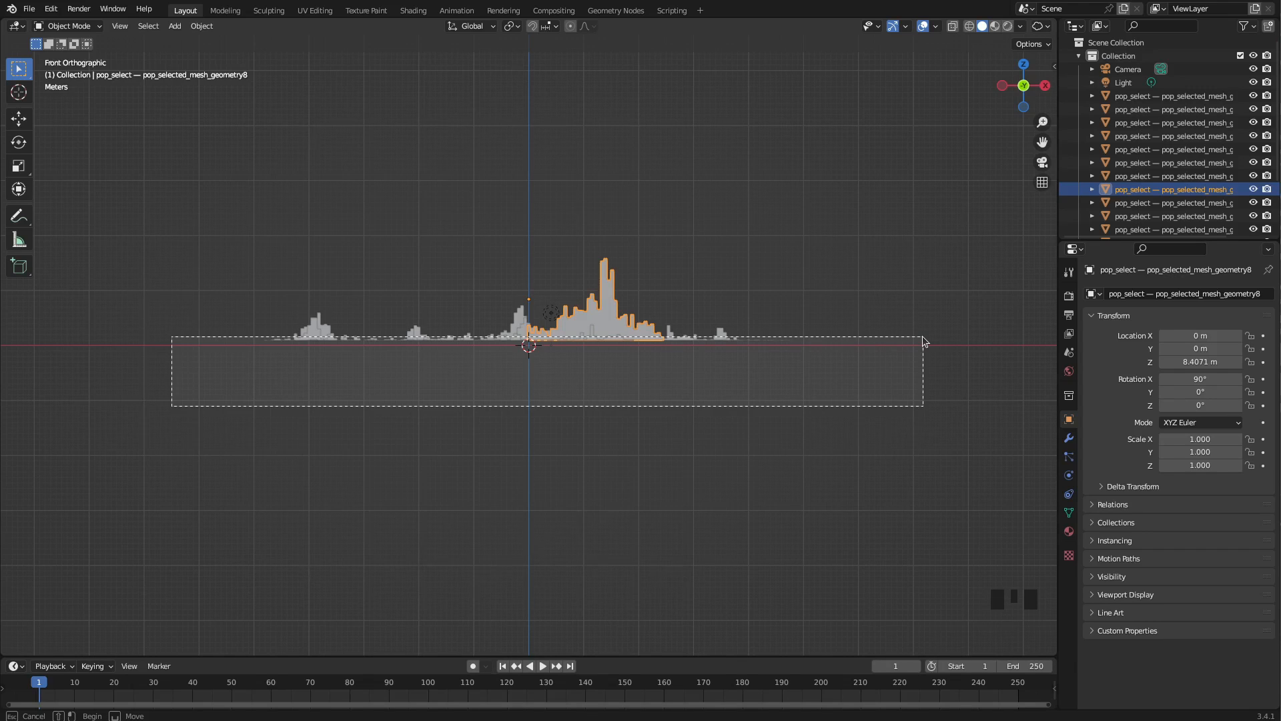
drag(922, 336, 917, 396)
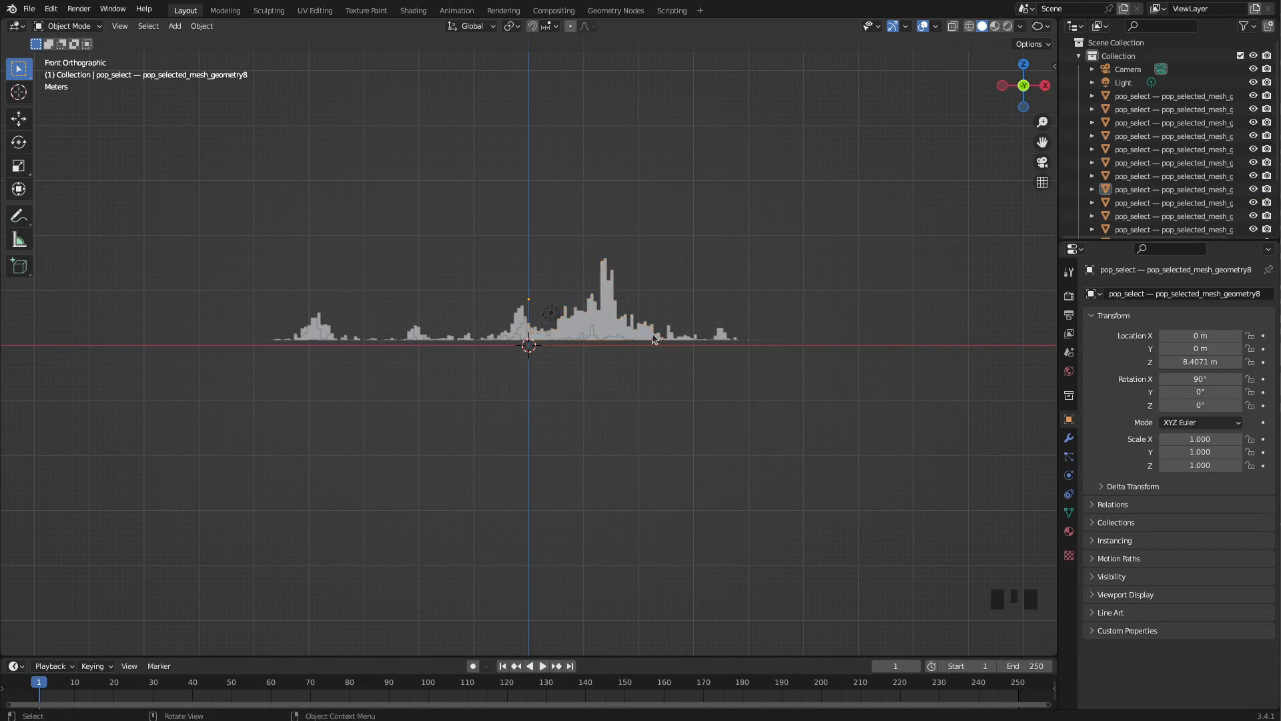
click(611, 308)
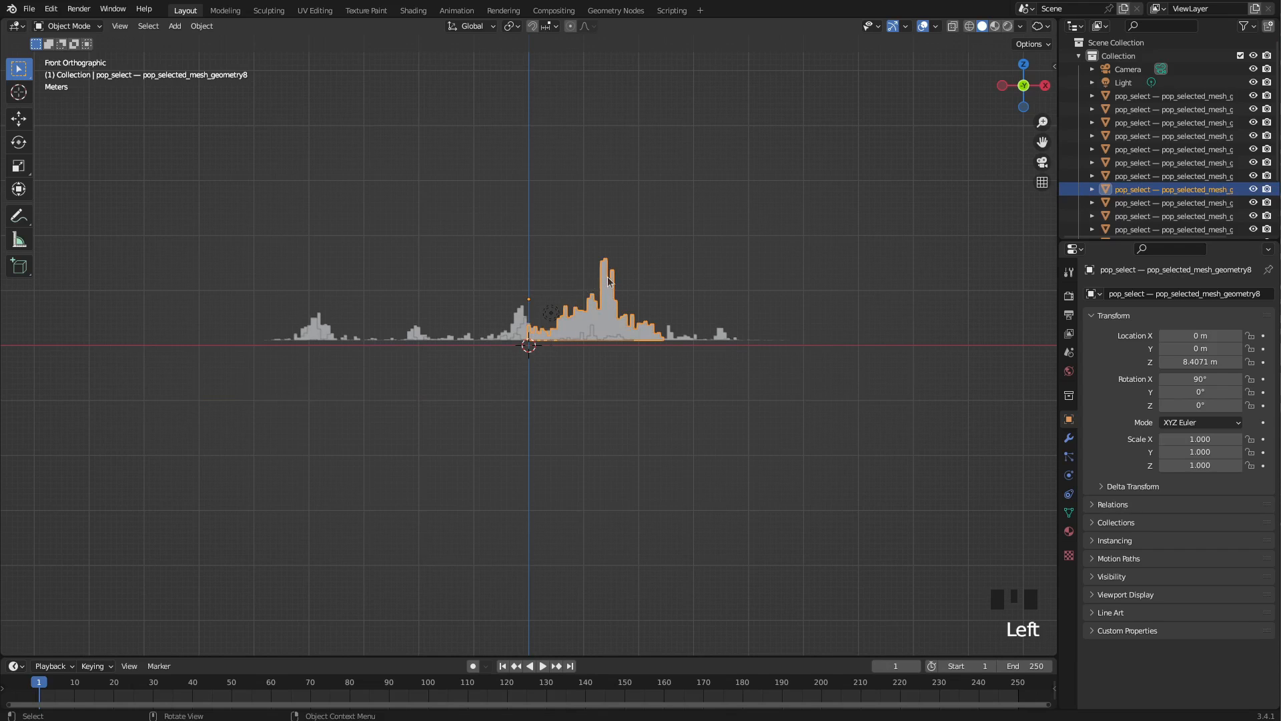
drag(211, 433, 787, 362)
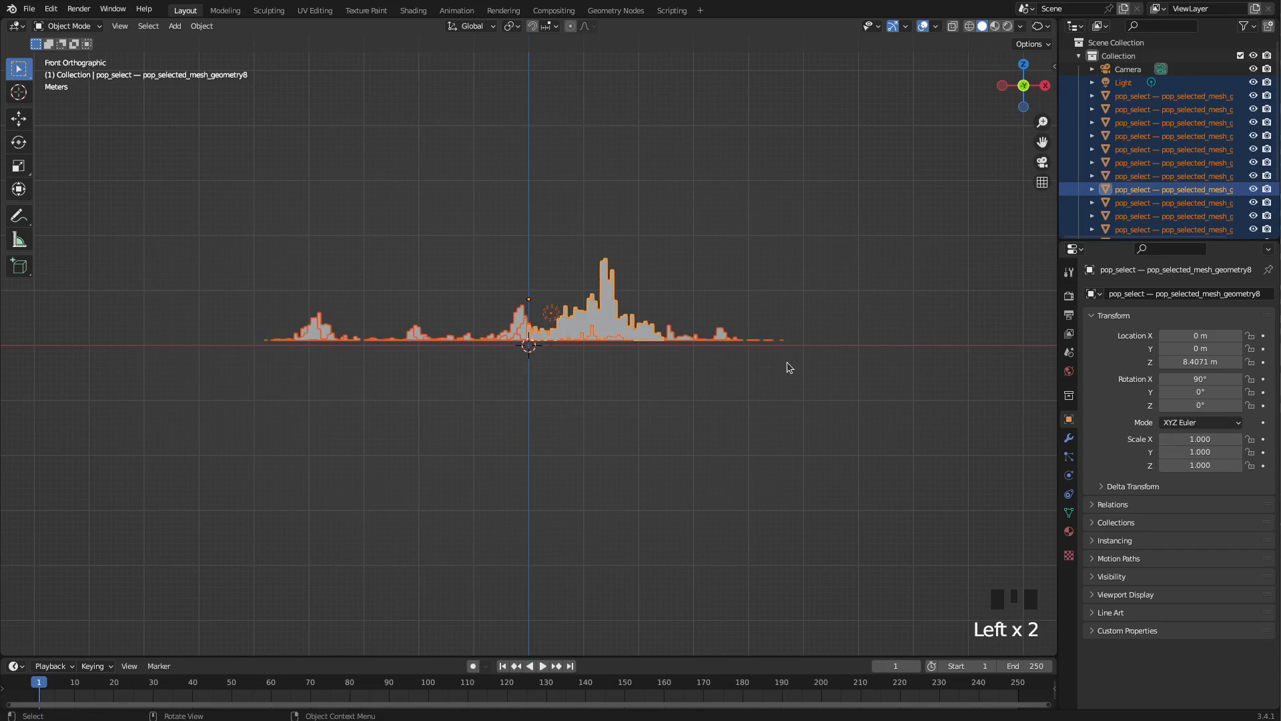
Remove the light from the selection so only the population meshes stay selected
middle_drag(554, 399, 628, 364)
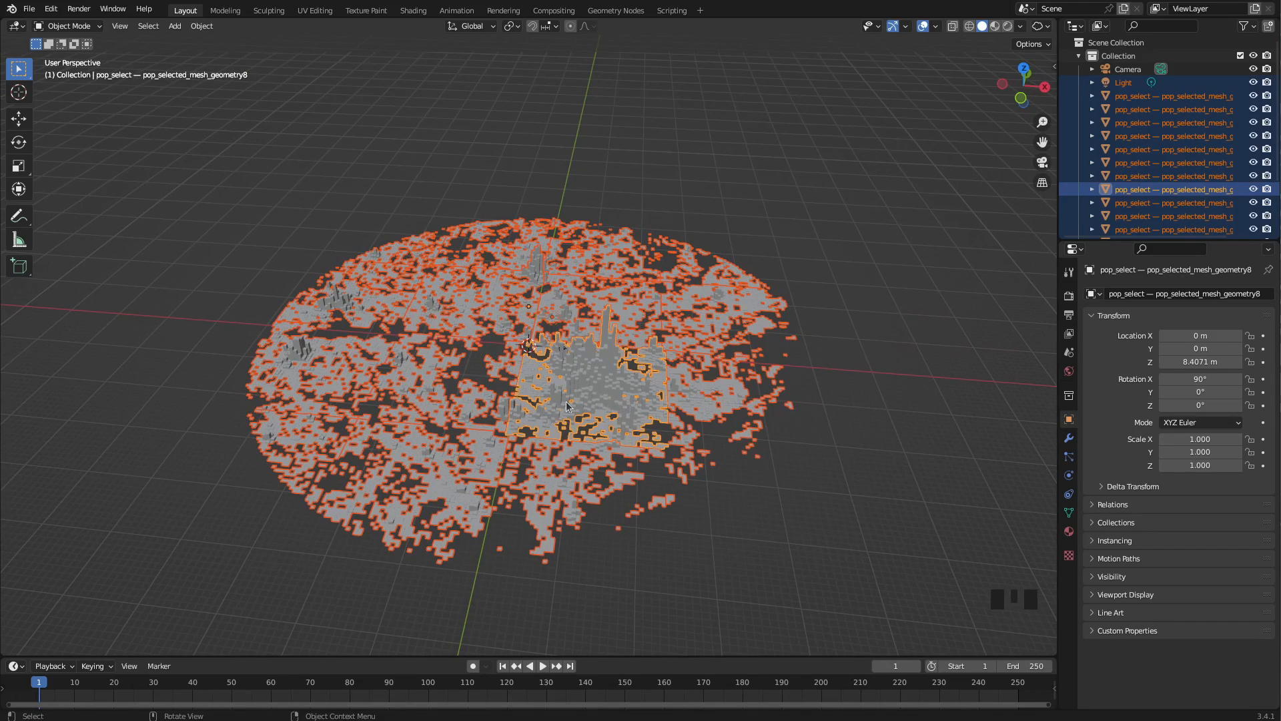
middle_drag(311, 568, 269, 503)
scroll(255, 503, up, 2)
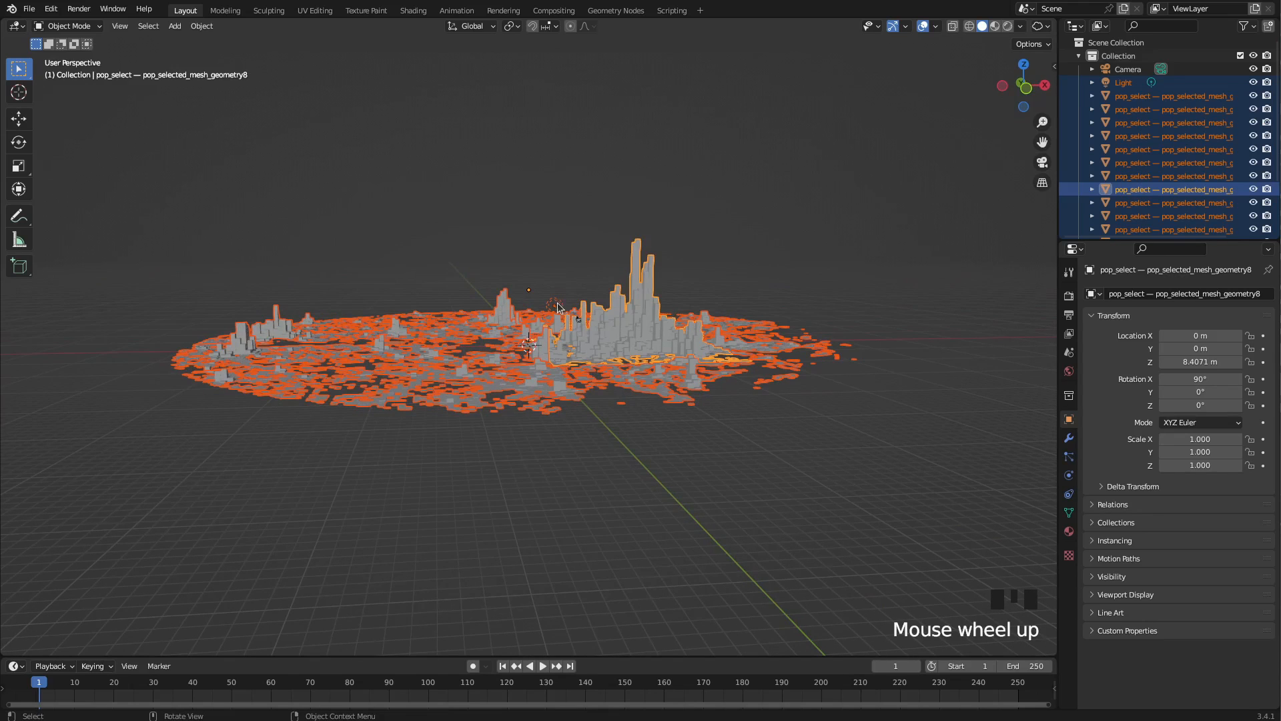
scroll(562, 316, down, 3)
scroll(574, 318, up, 7)
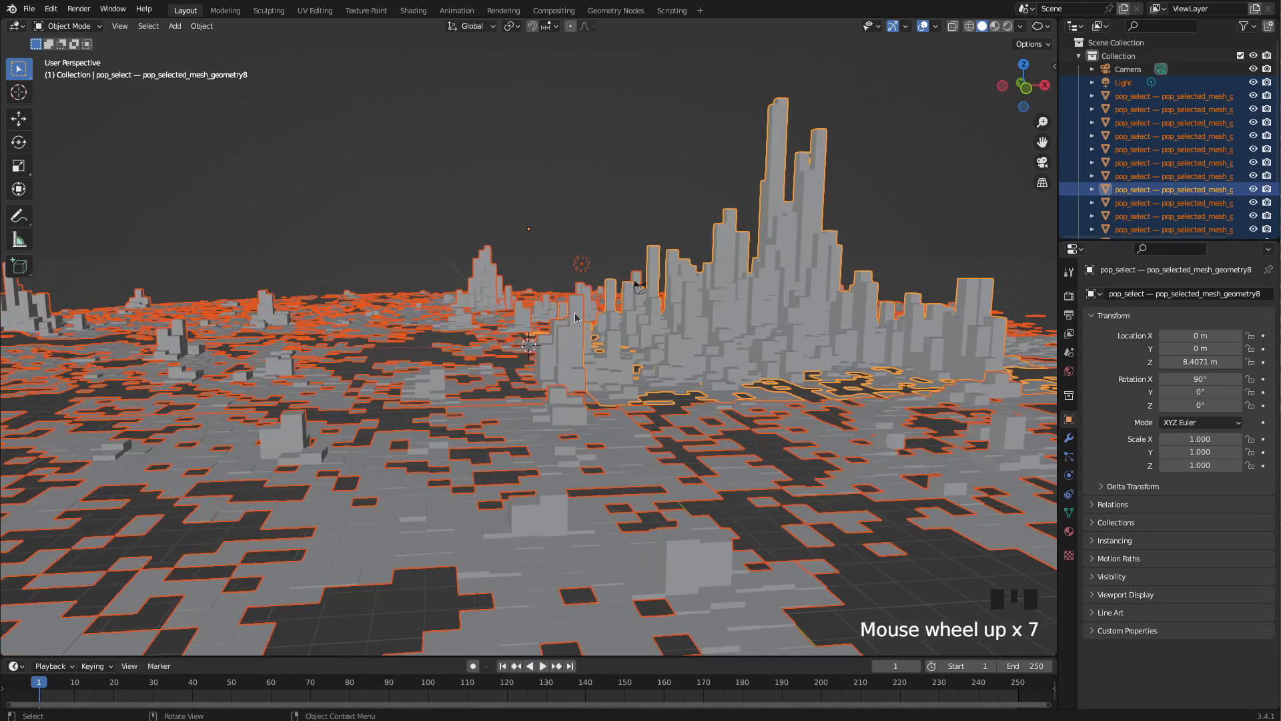
shift+click(581, 265)
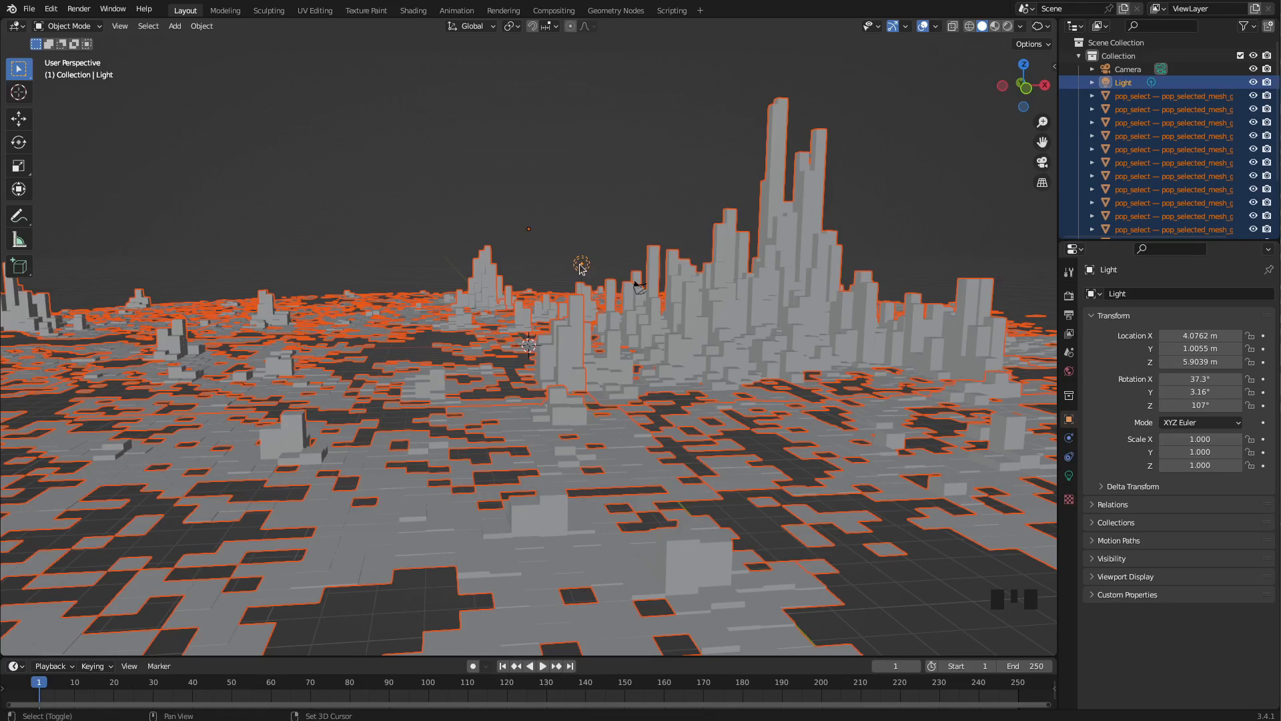
shift+click(580, 268)
Make the central mesh with the tallest columns active and join all selected population meshes into one object
middle_drag(587, 417, 616, 487)
scroll(635, 515, up, 4)
scroll(635, 515, down, 9)
middle_drag(615, 418, 621, 318)
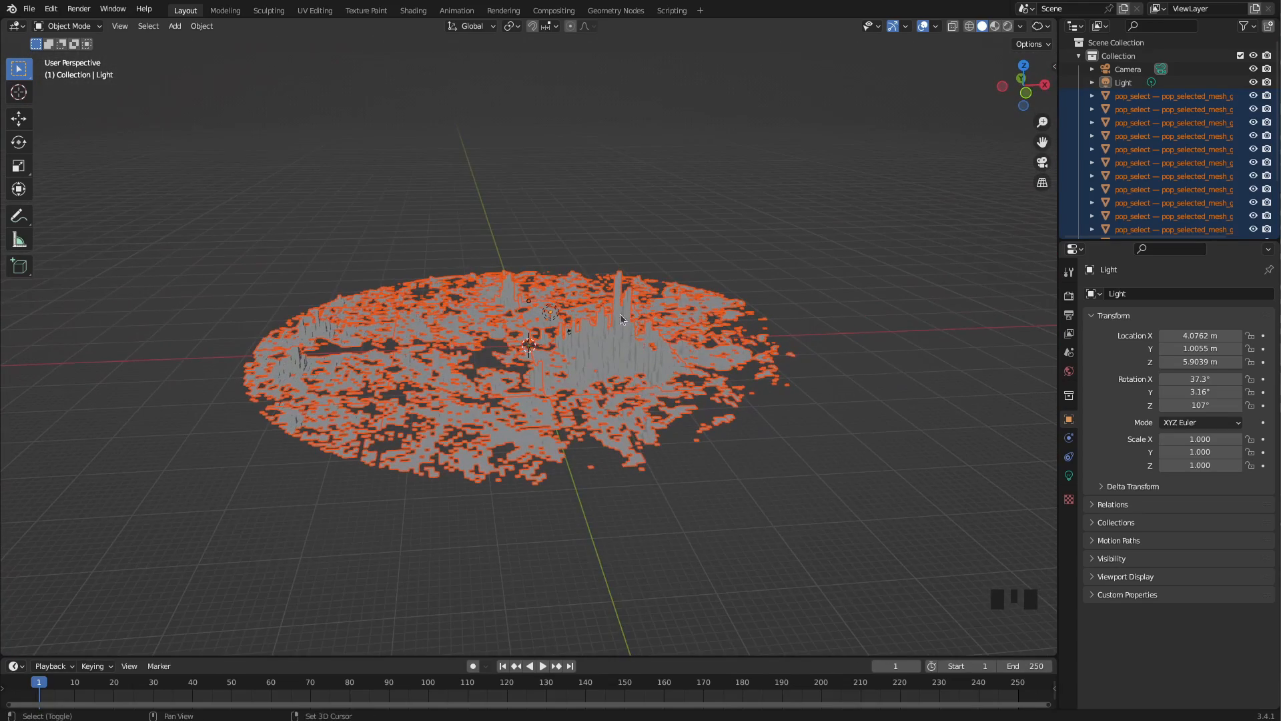
shift+click(616, 359)
middle_drag(501, 515, 577, 478)
scroll(560, 486, up, 11)
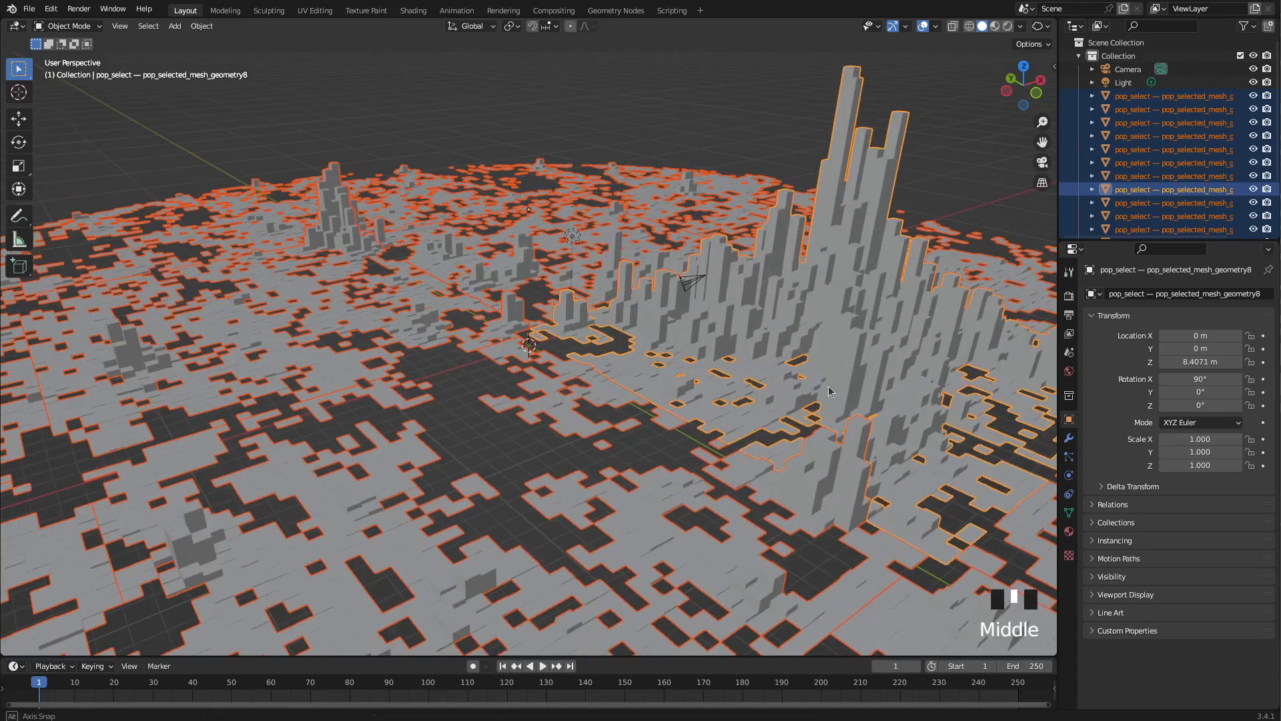
middle_drag(827, 386, 844, 391)
scroll(844, 391, up, 1)
scroll(570, 494, down, 9)
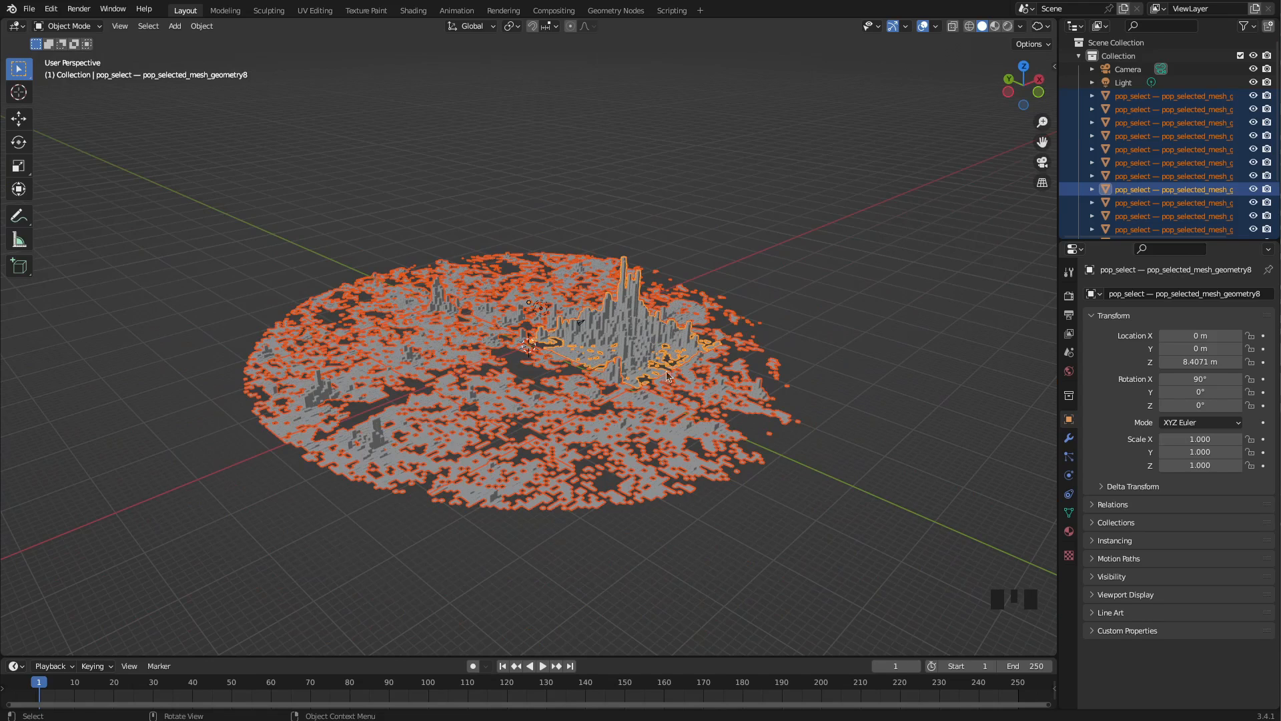
middle_drag(607, 531, 571, 528)
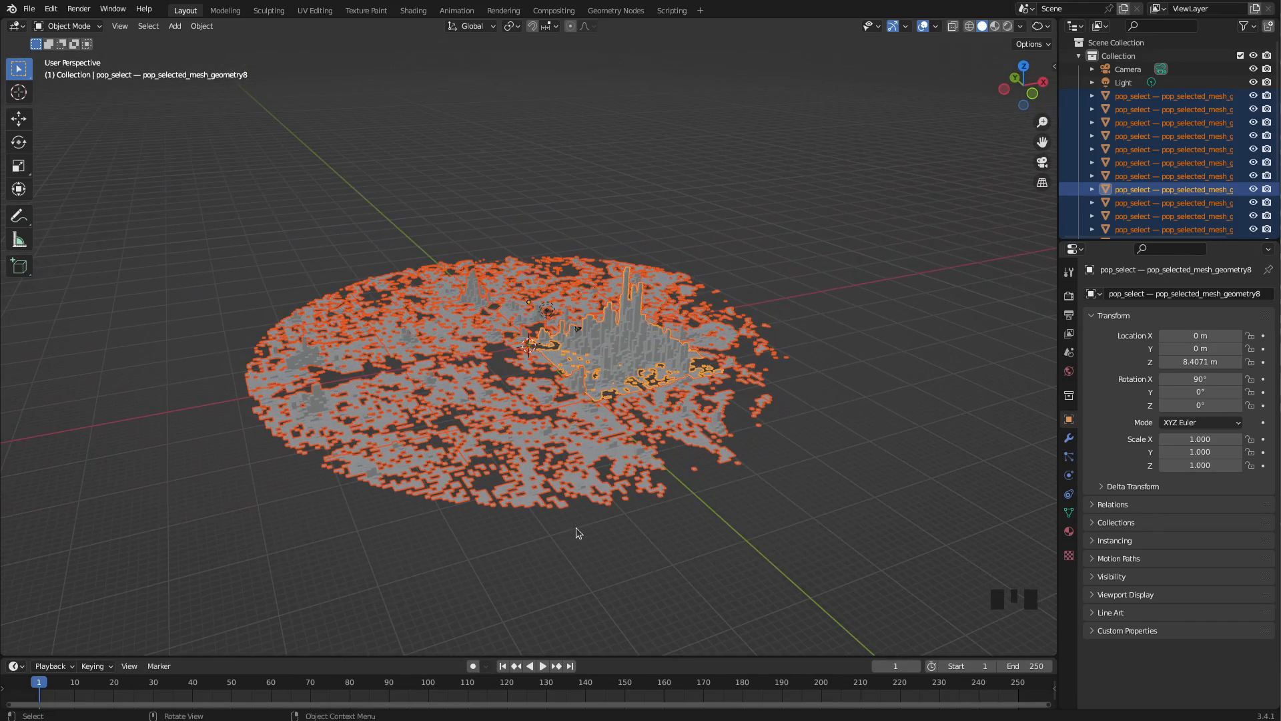
key(ctrl+j)
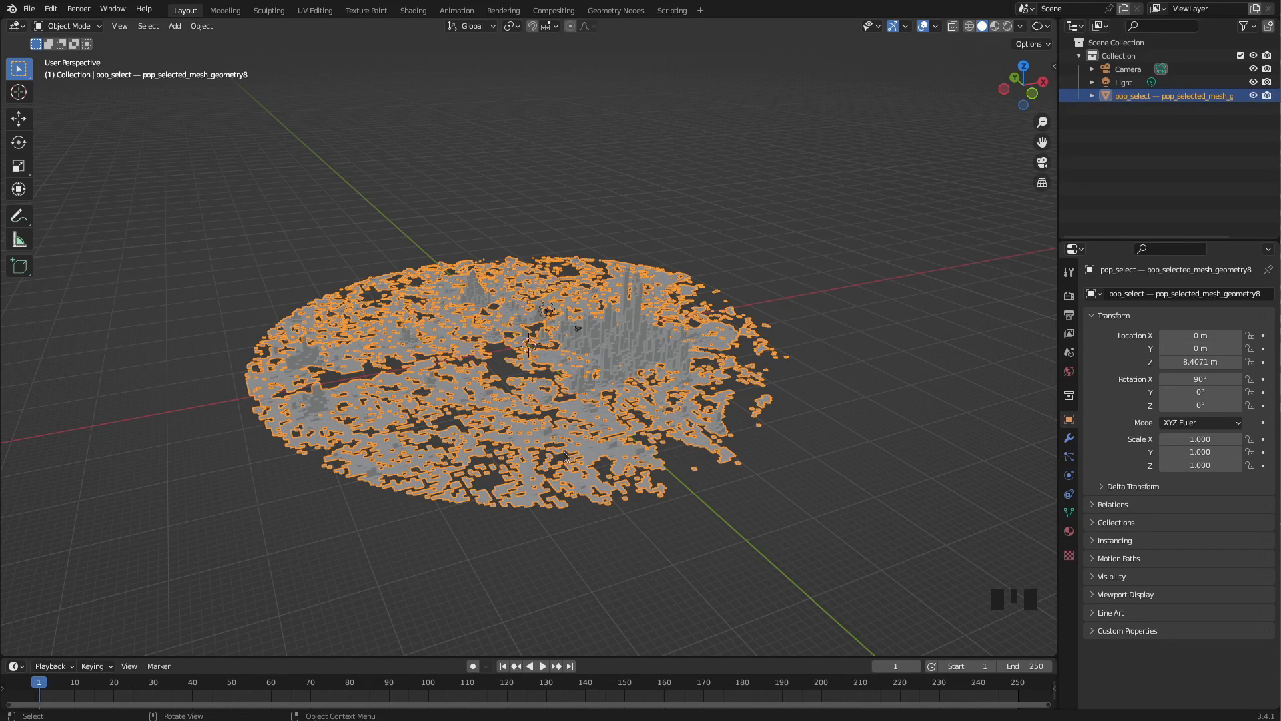
Add a plane mesh at the origin and scale it by 100 as a ground under the population map
middle_drag(732, 481, 651, 405)
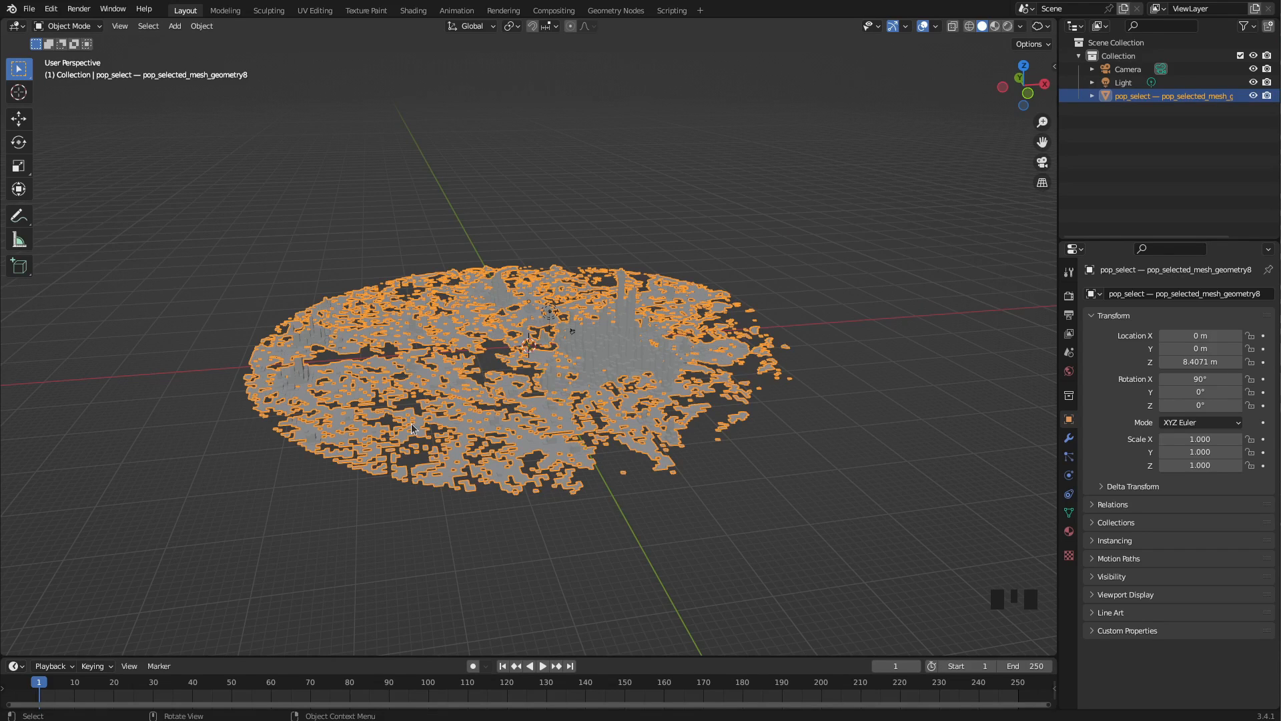
key(shift+a)
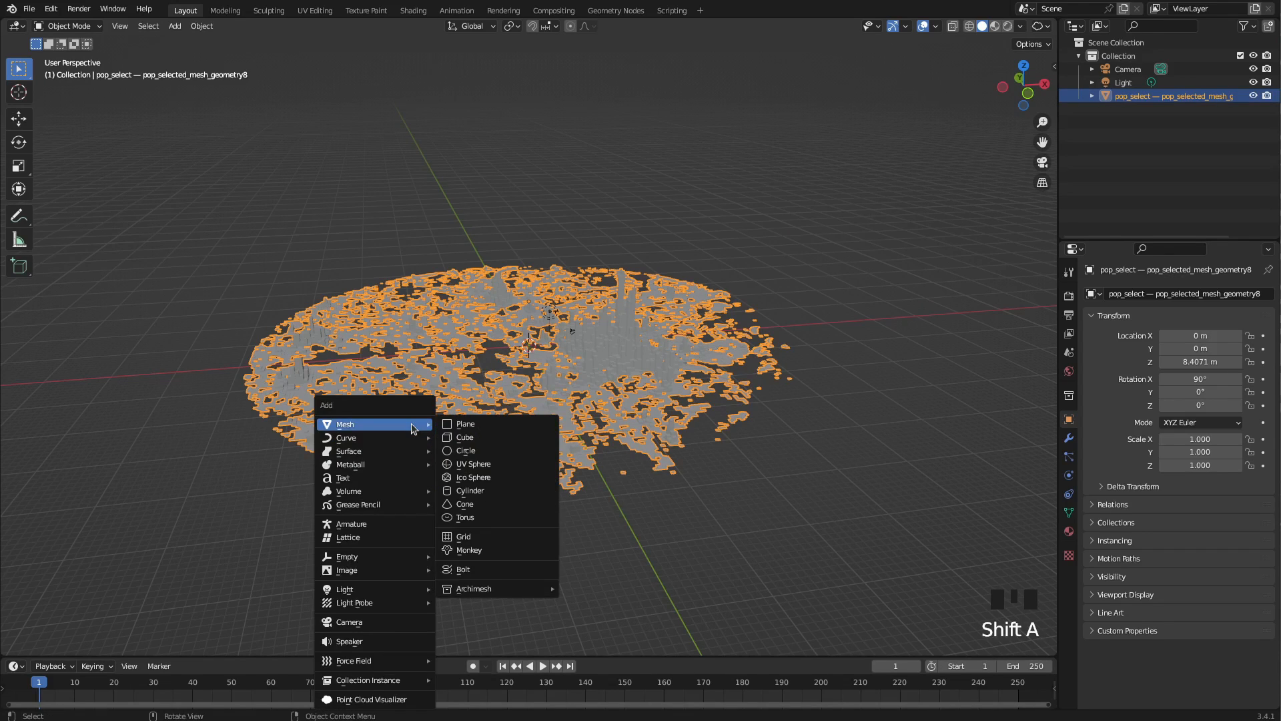
click(468, 425)
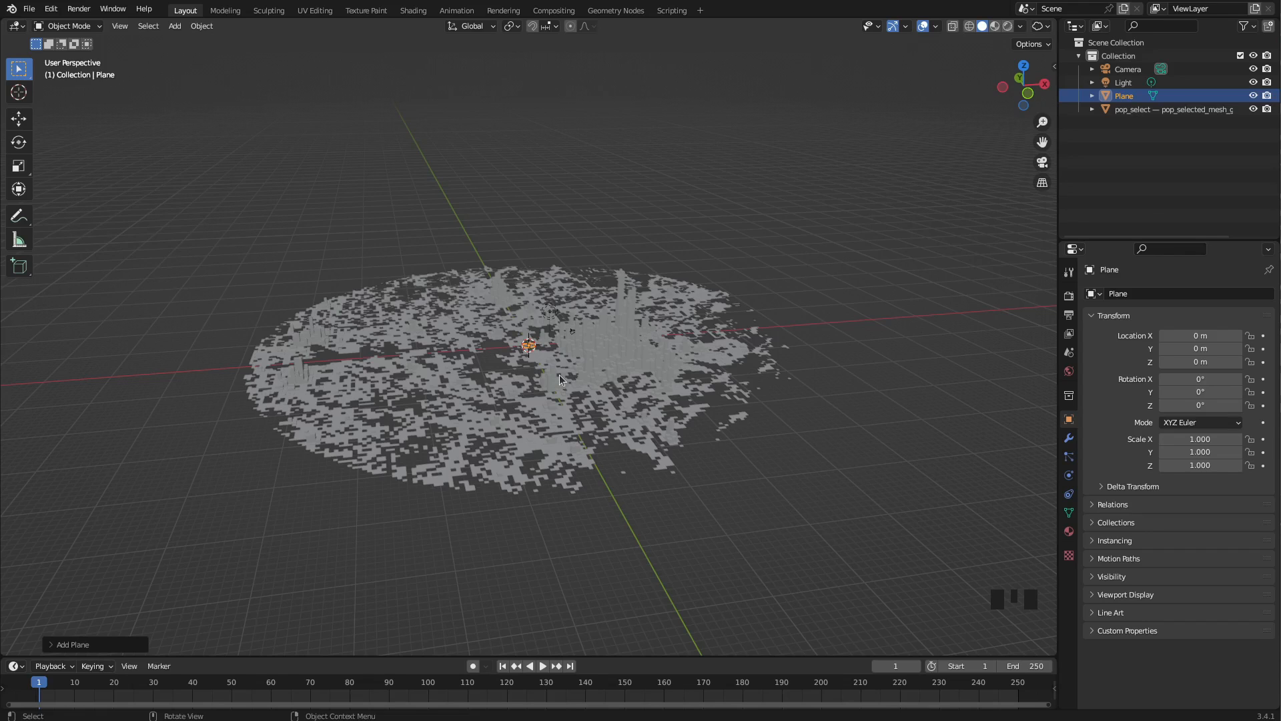
key(s)
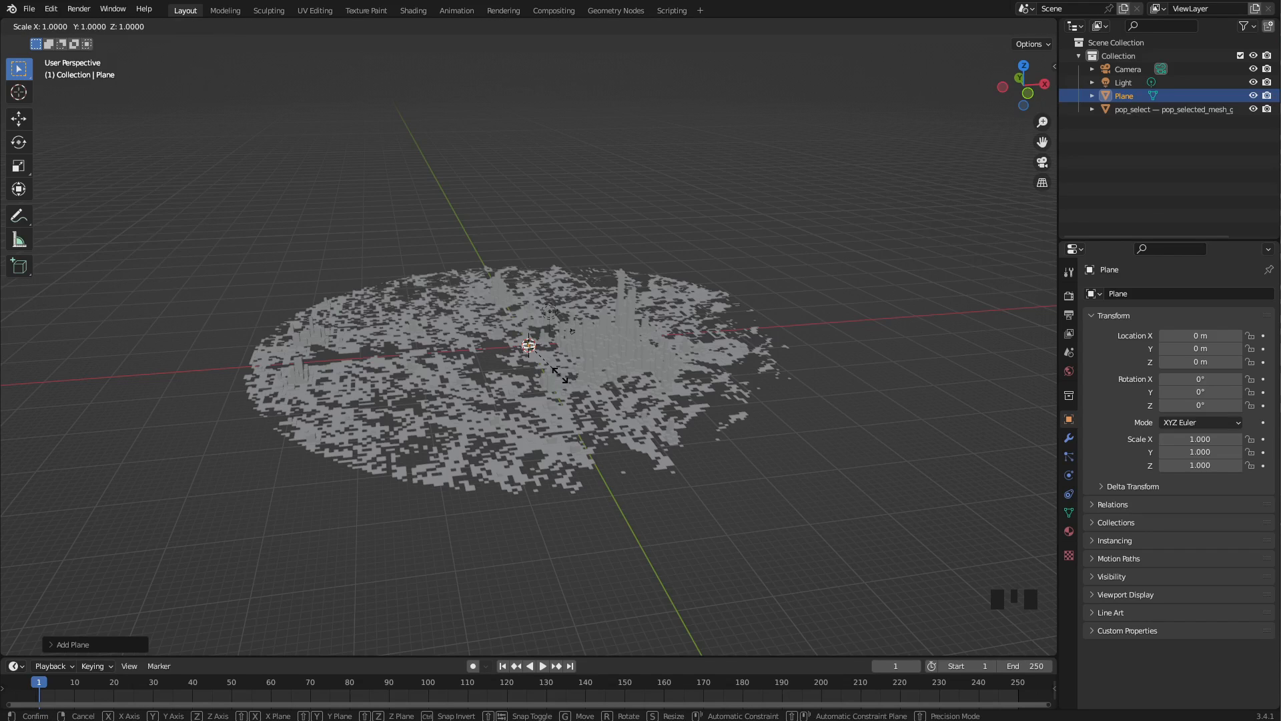
text(100)
key(Return)
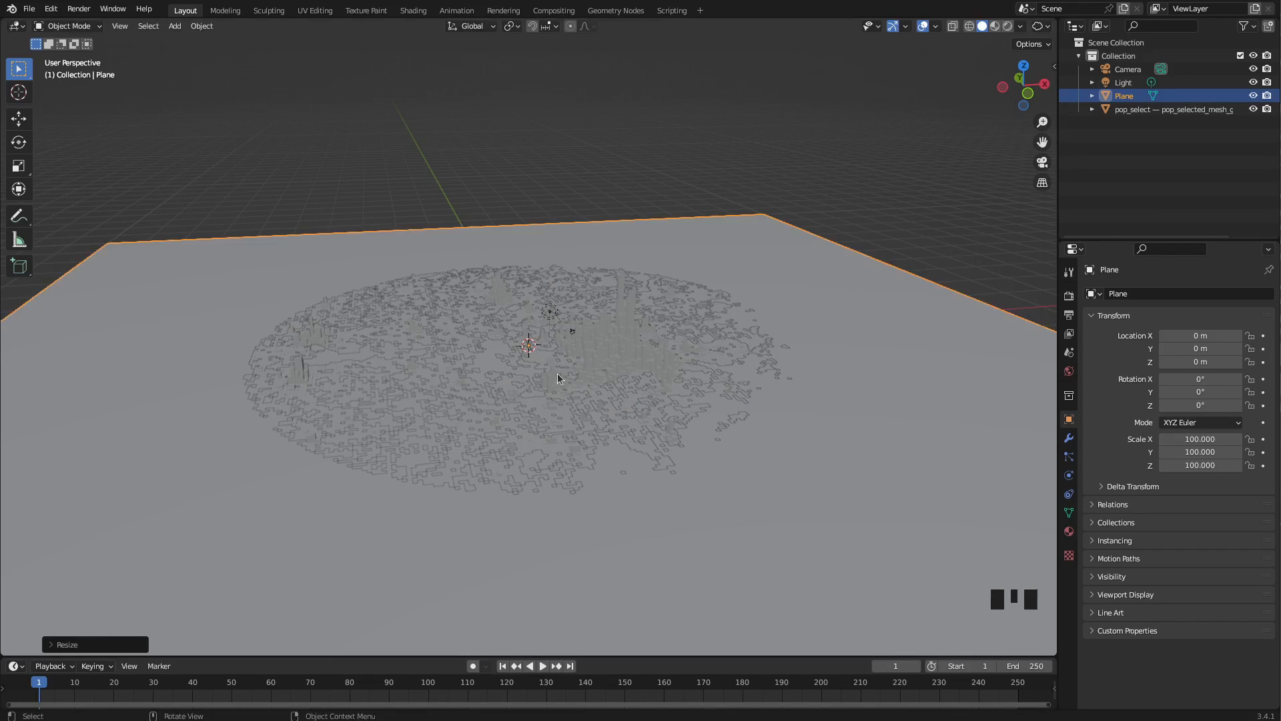
Switch the viewport shading from Solid to Rendered to preview the lighting on the map and ground plane
scroll(558, 374, down, 4)
scroll(548, 379, up, 12)
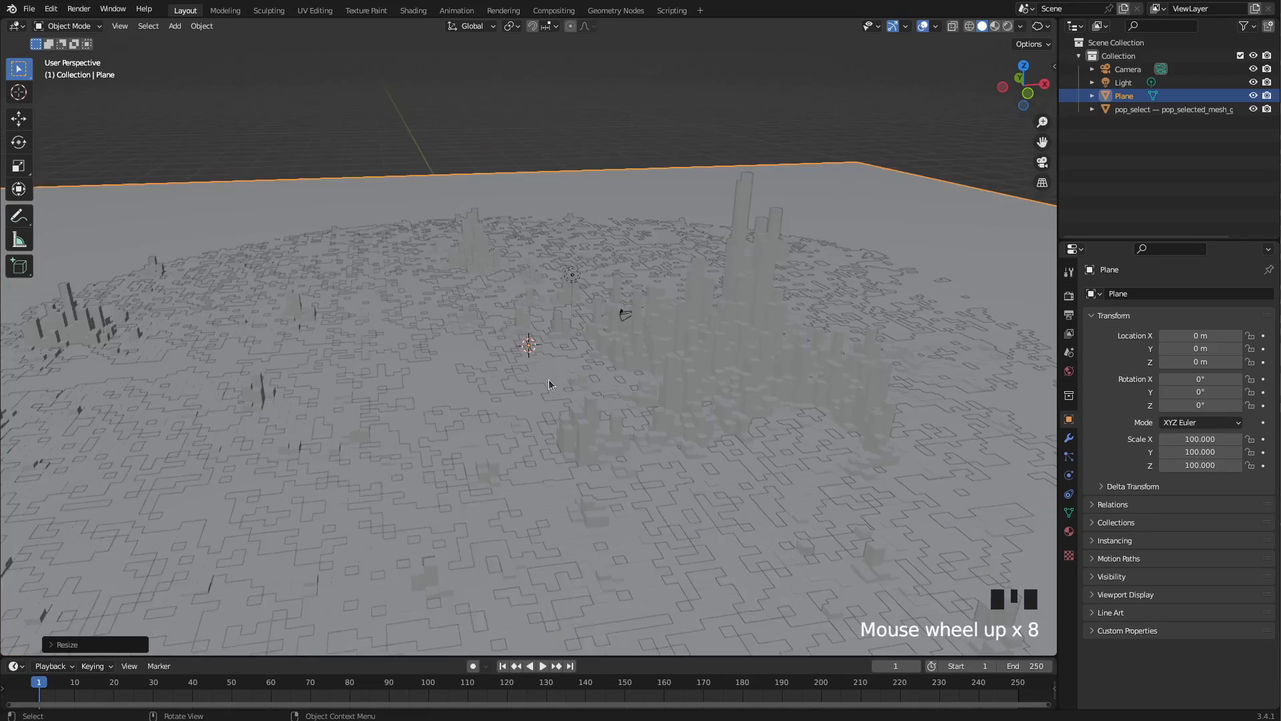
middle_drag(568, 456, 519, 508)
scroll(578, 448, down, 9)
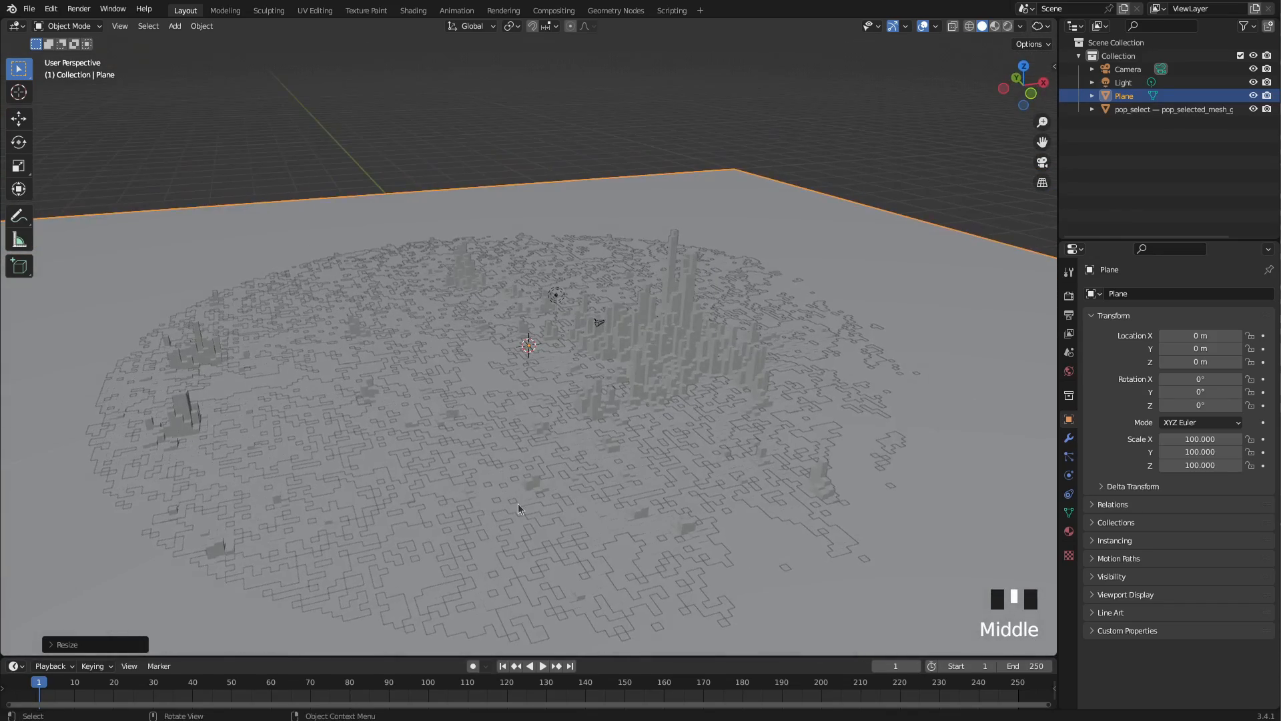
key(z)
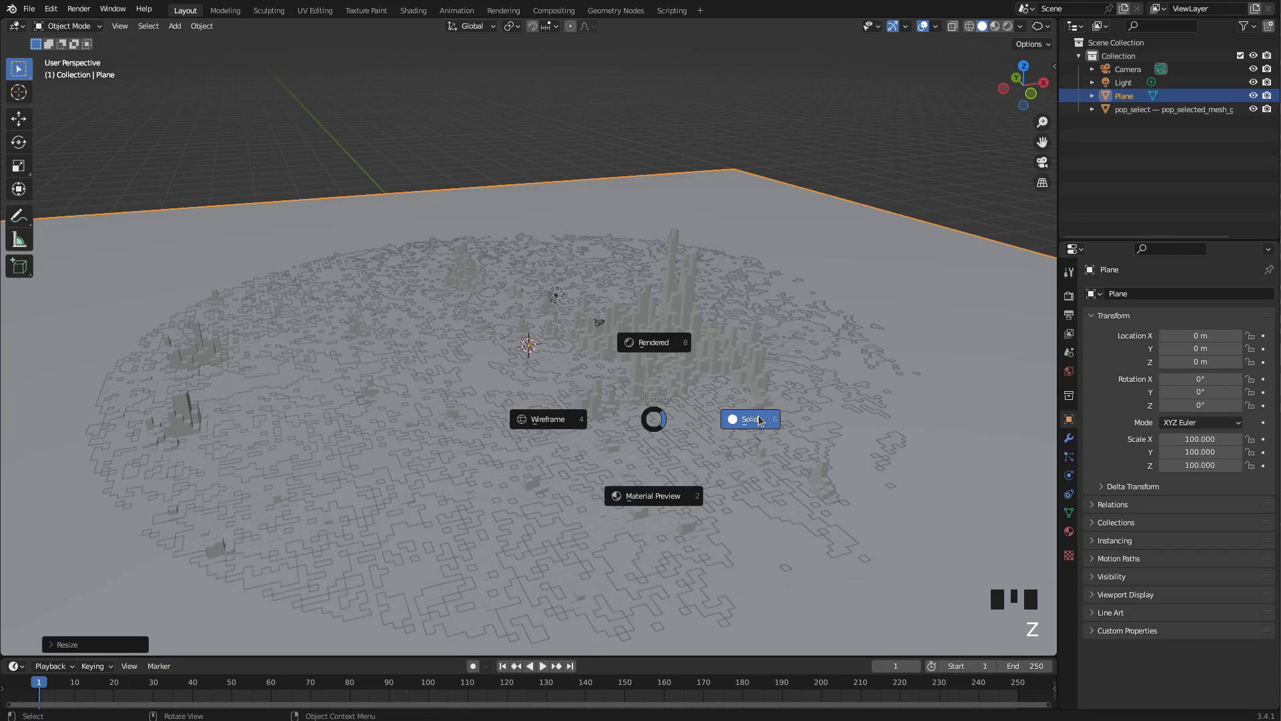
key(z)
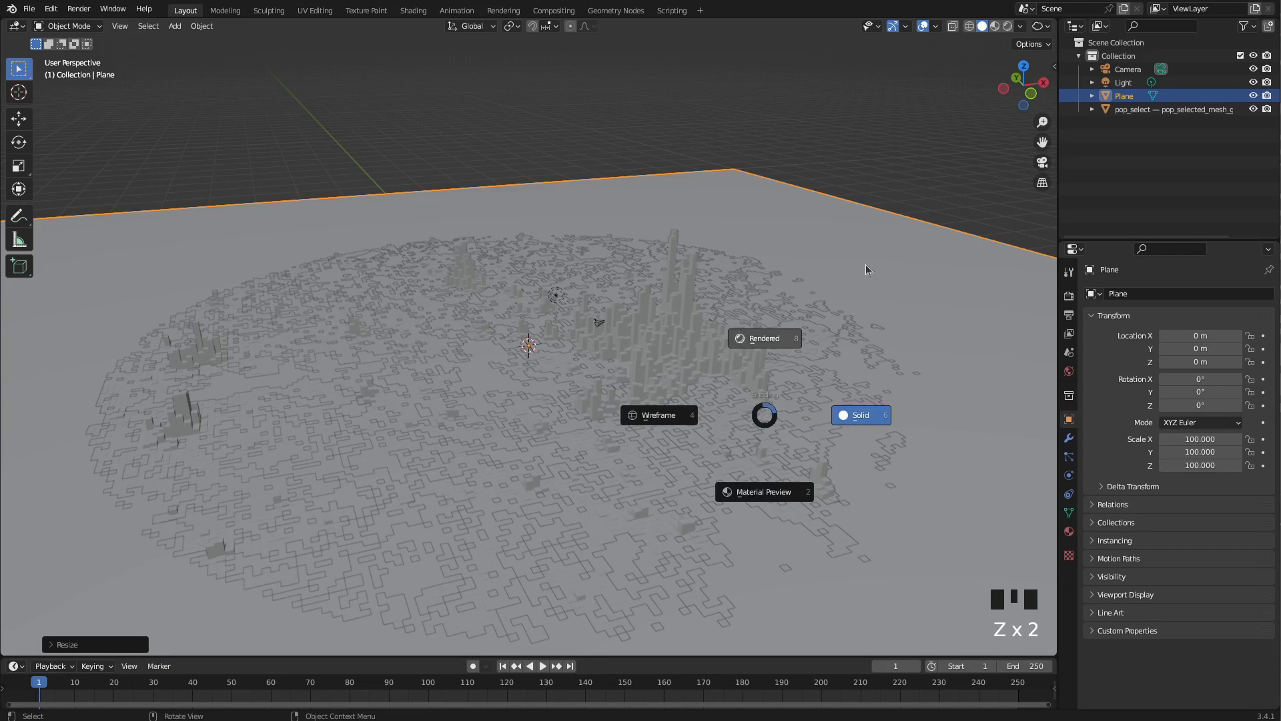
click(863, 415)
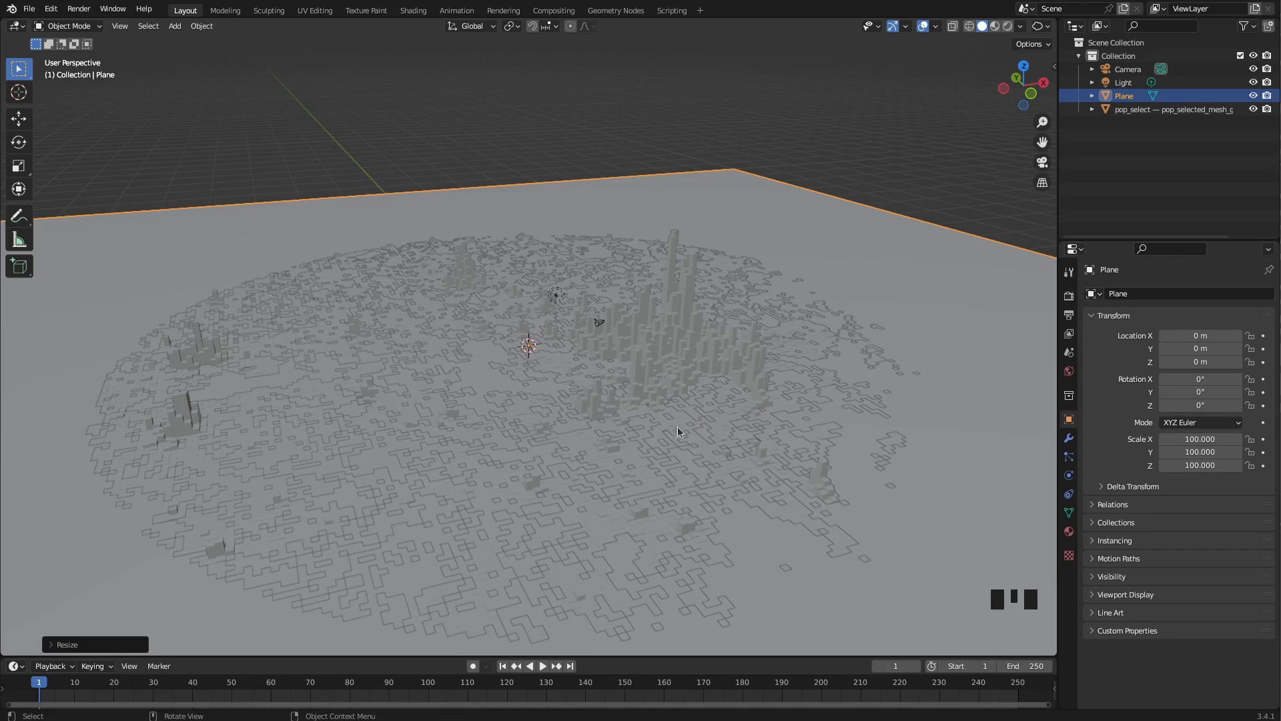
key(z)
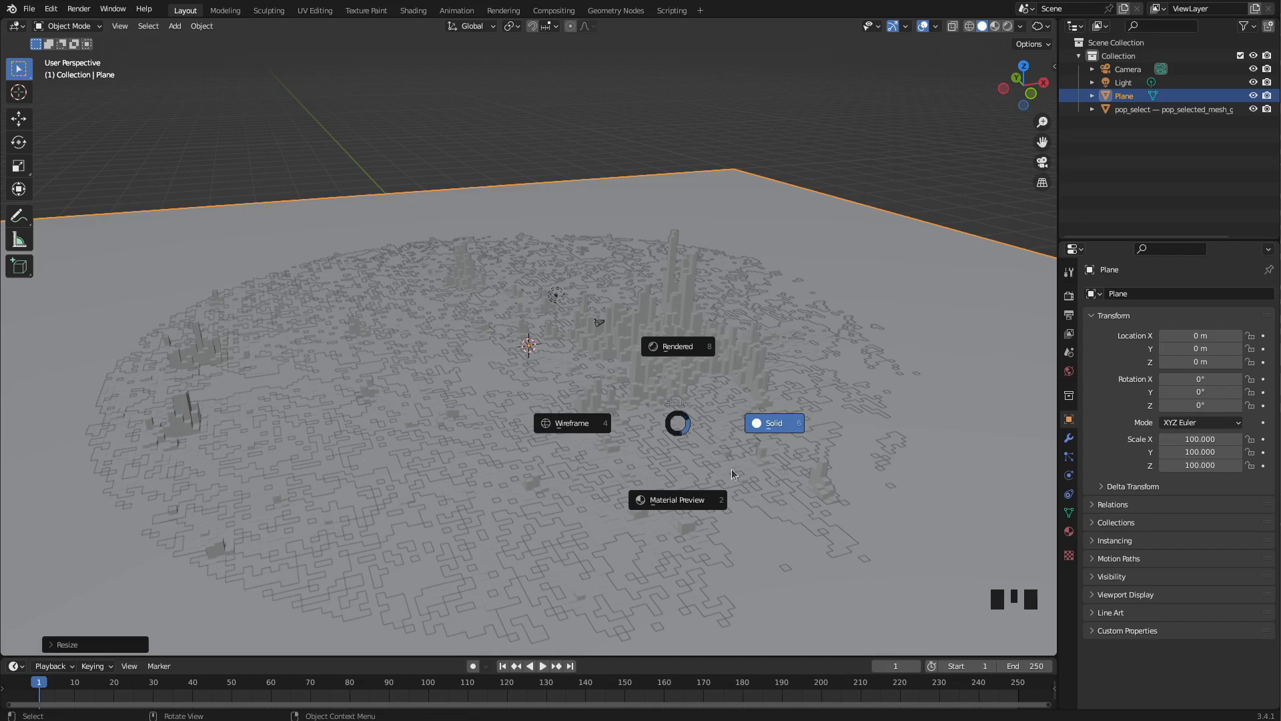
click(795, 428)
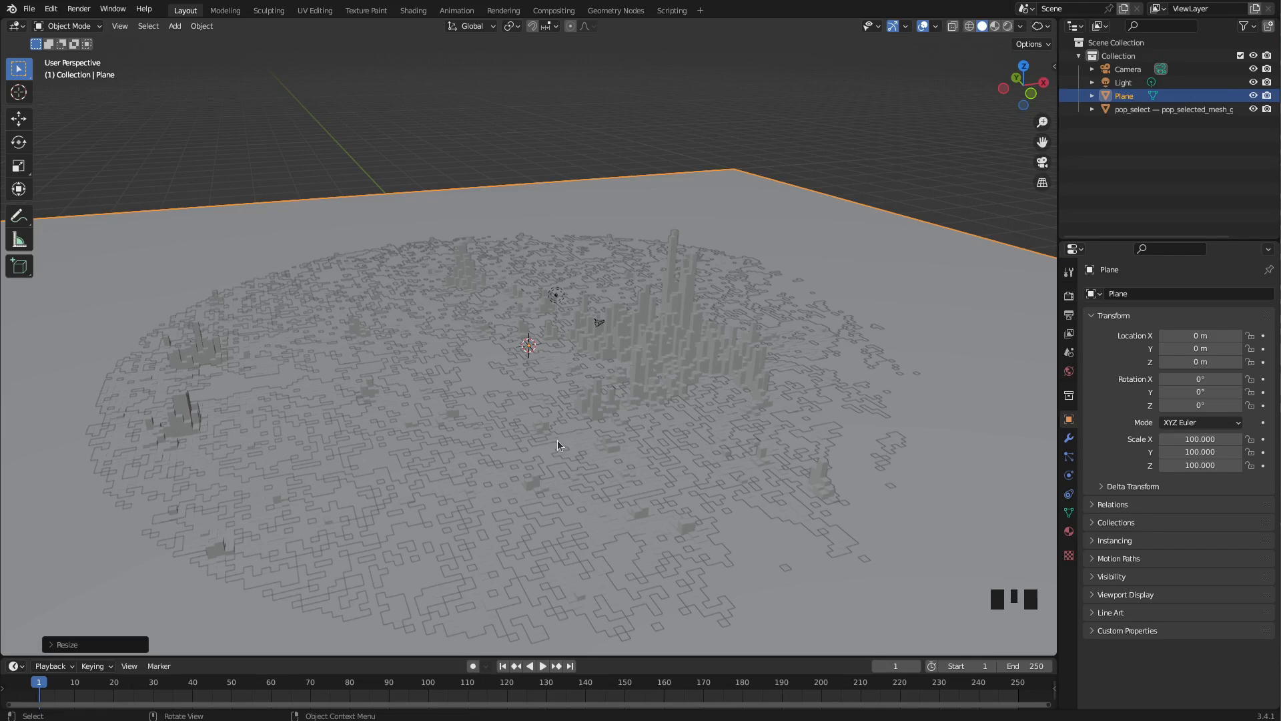
key(z)
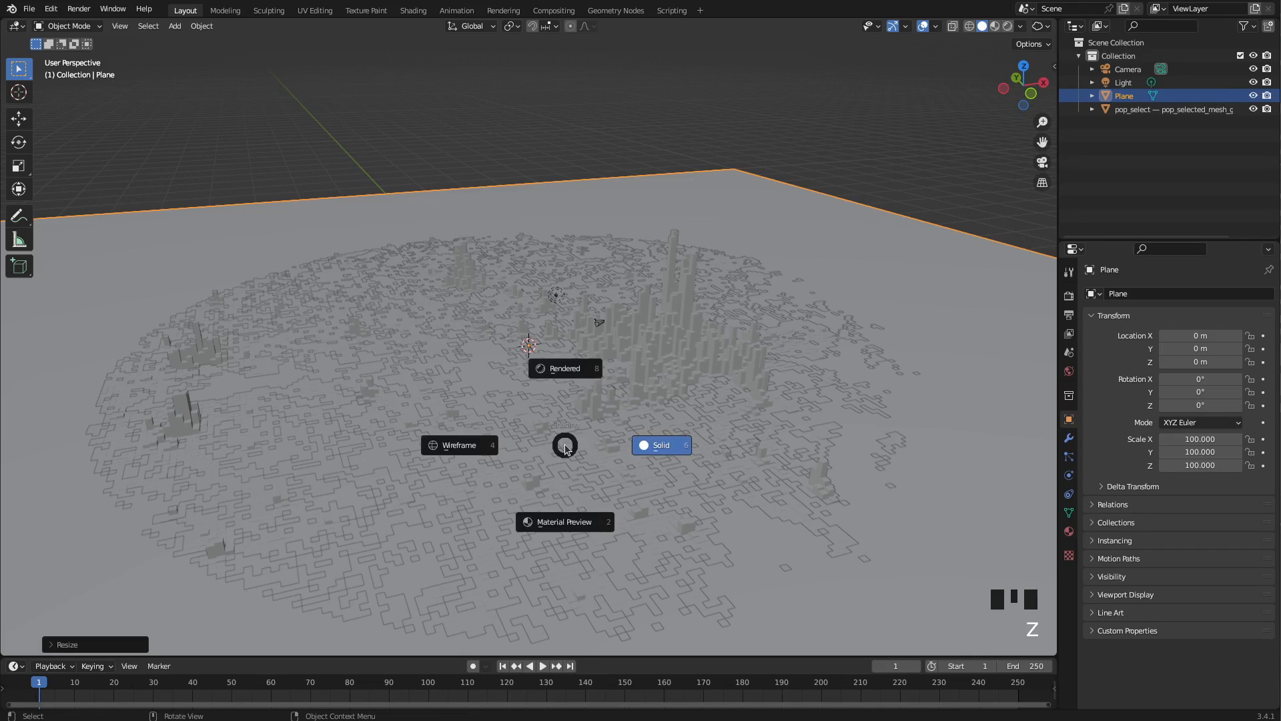
click(570, 370)
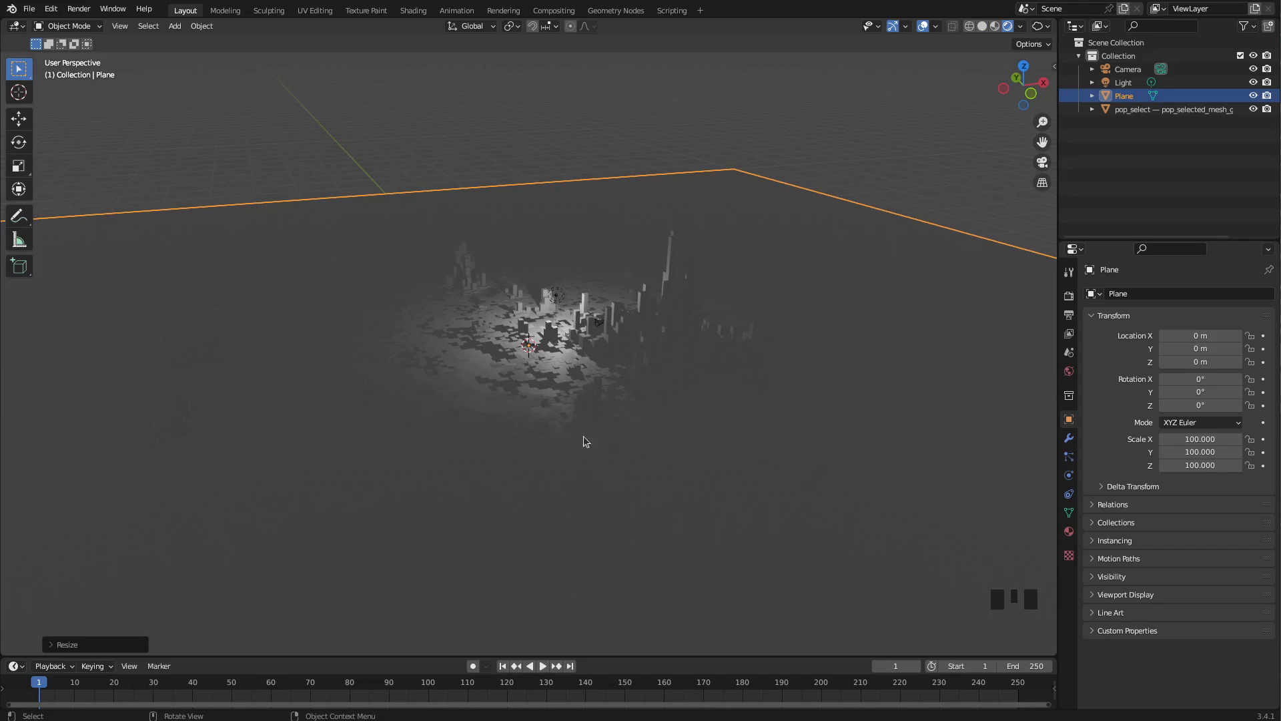
Select the point light, change its type to Sun and set its strength to 15
middle_drag(591, 393, 602, 330)
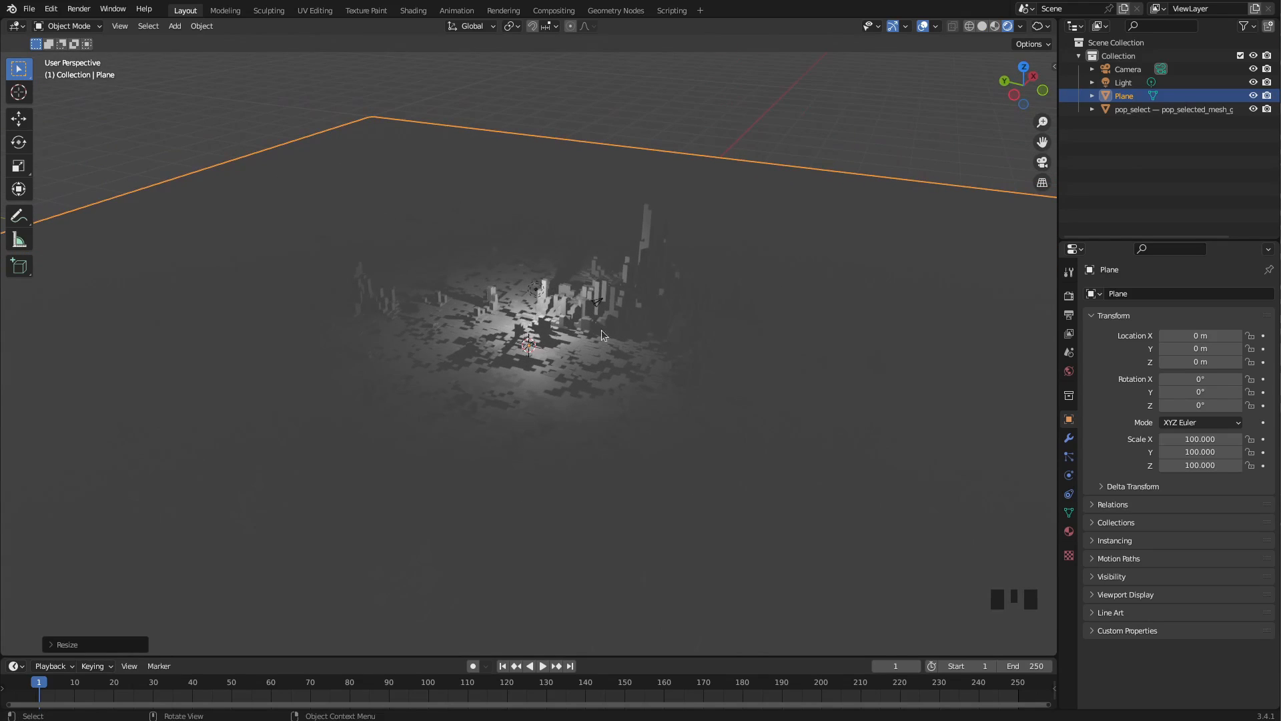
click(533, 289)
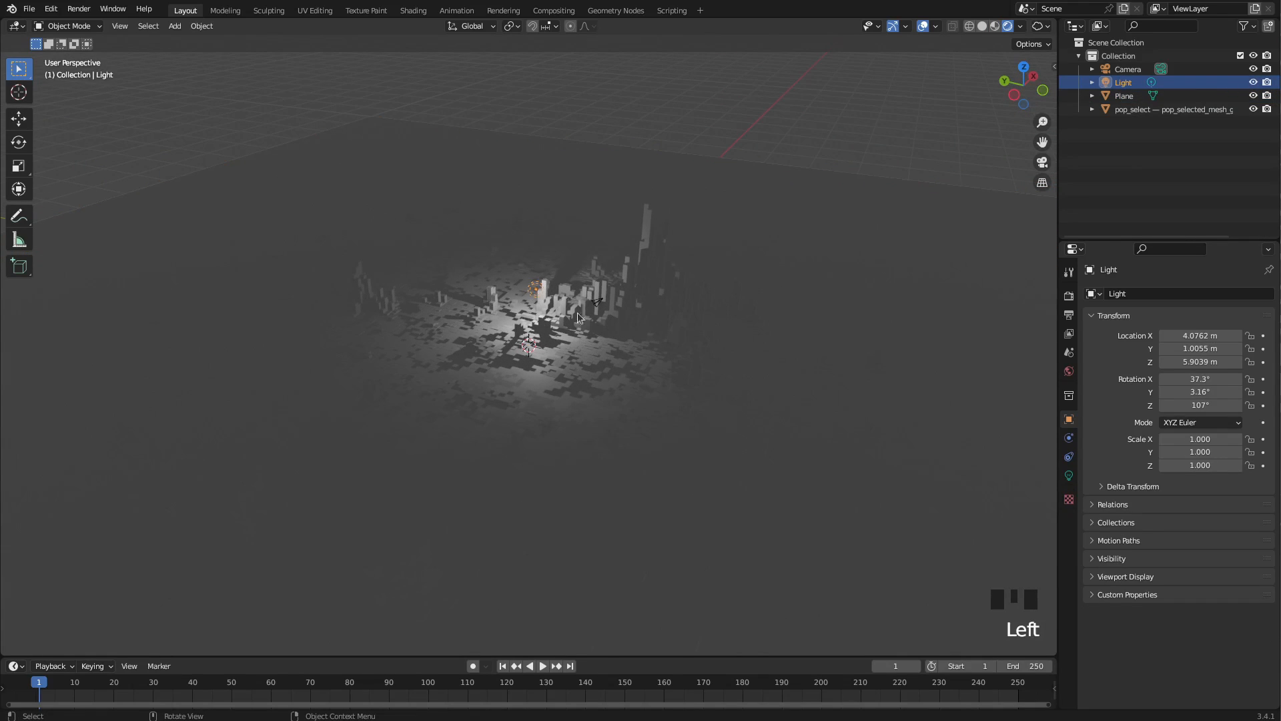
click(1070, 476)
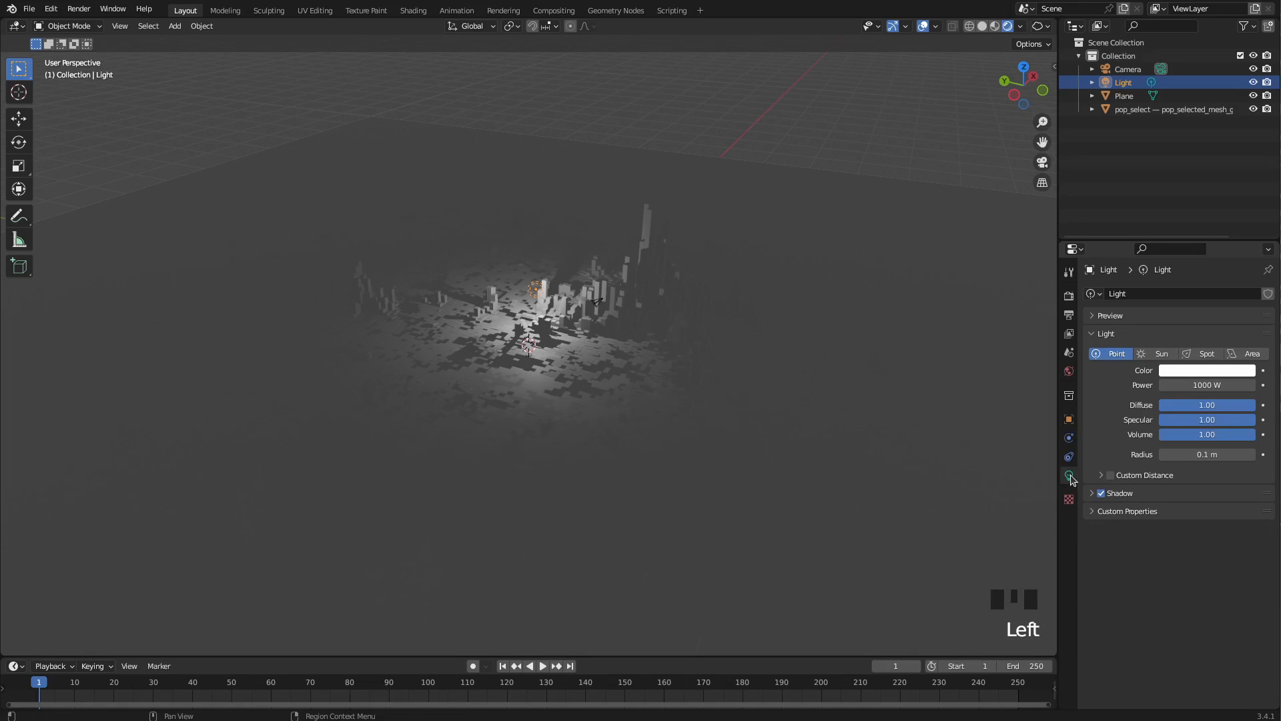
click(1165, 356)
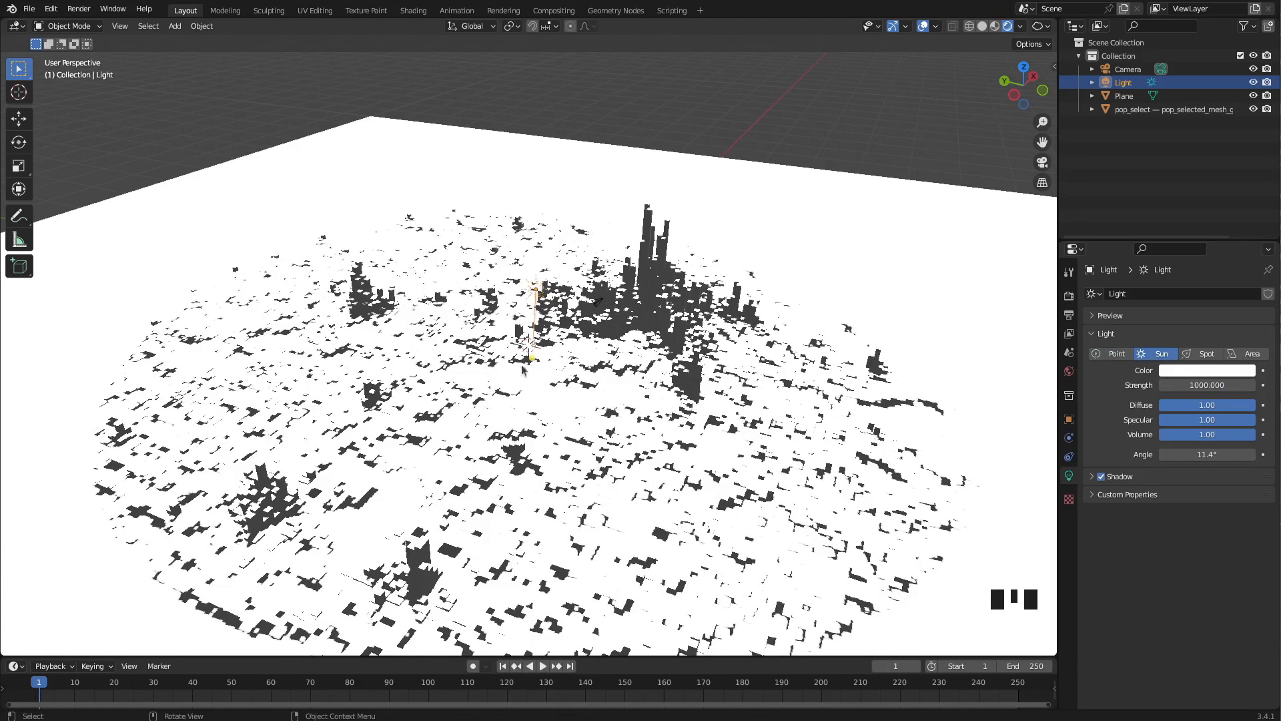
click(1204, 385)
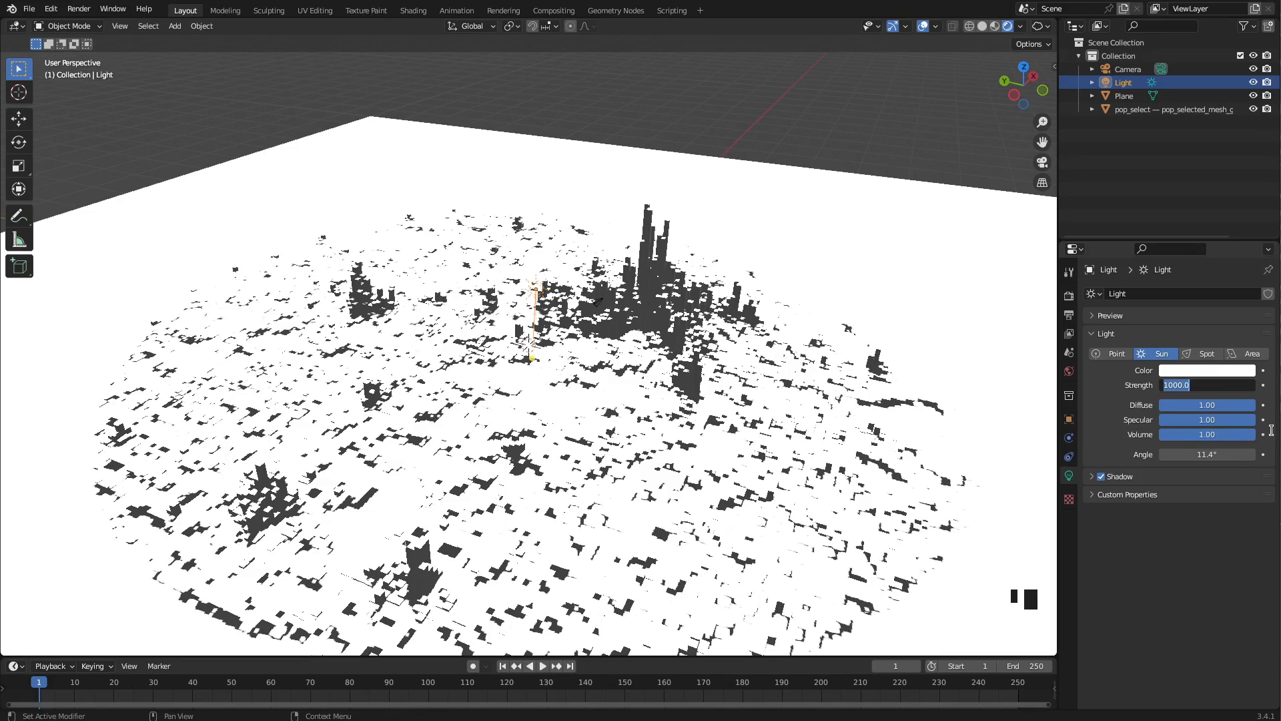
text(15)
key(Return)
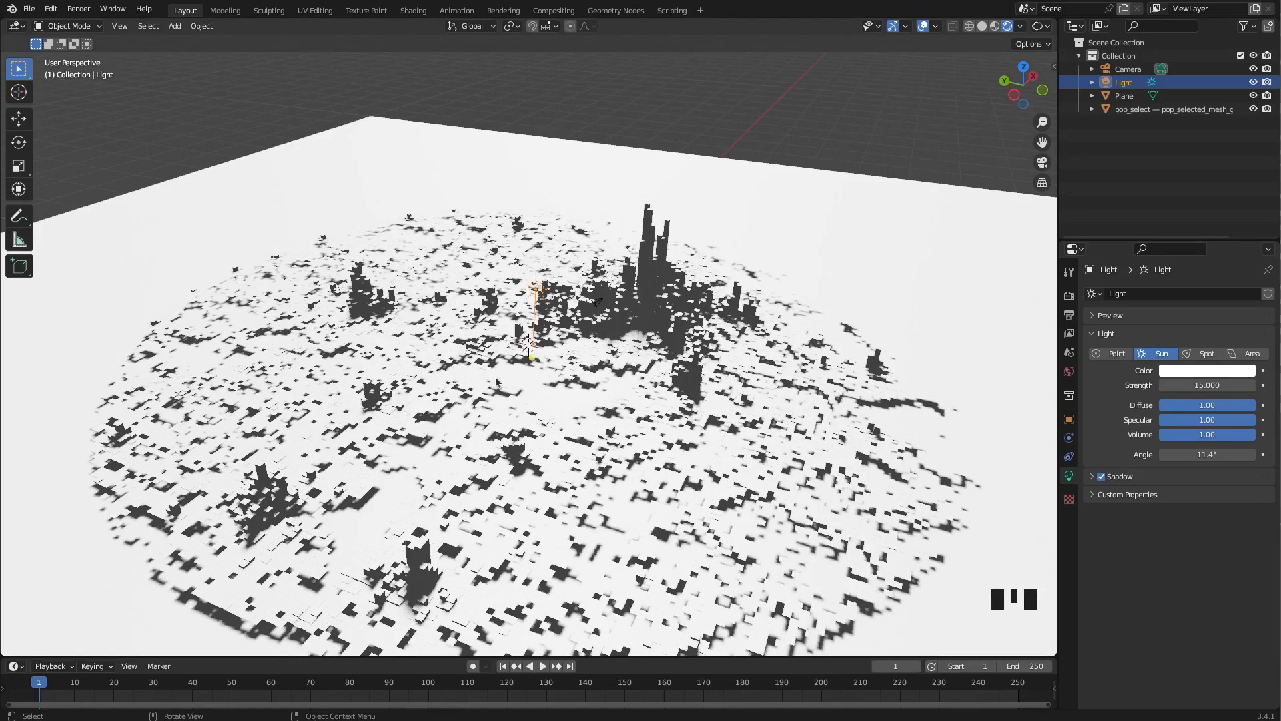
Move the sun light straight up along the Z axis until it is high above the tallest columns
middle_drag(496, 382, 563, 264)
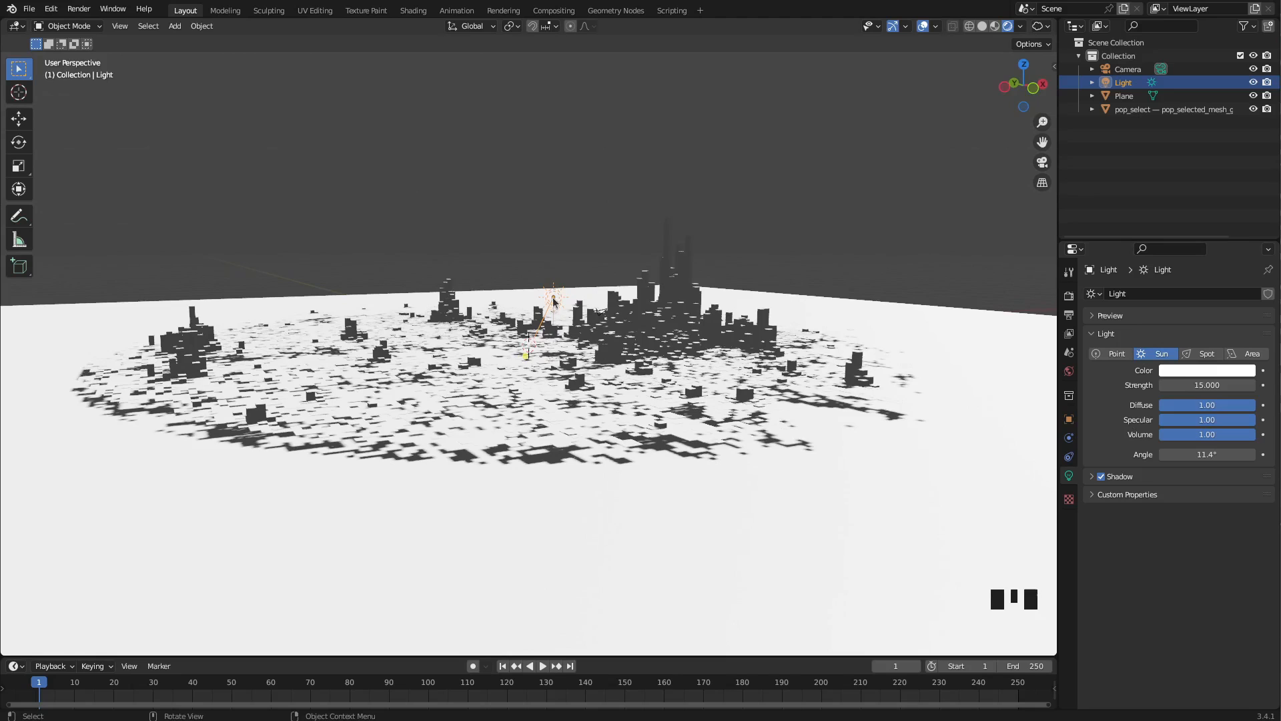
key(g)
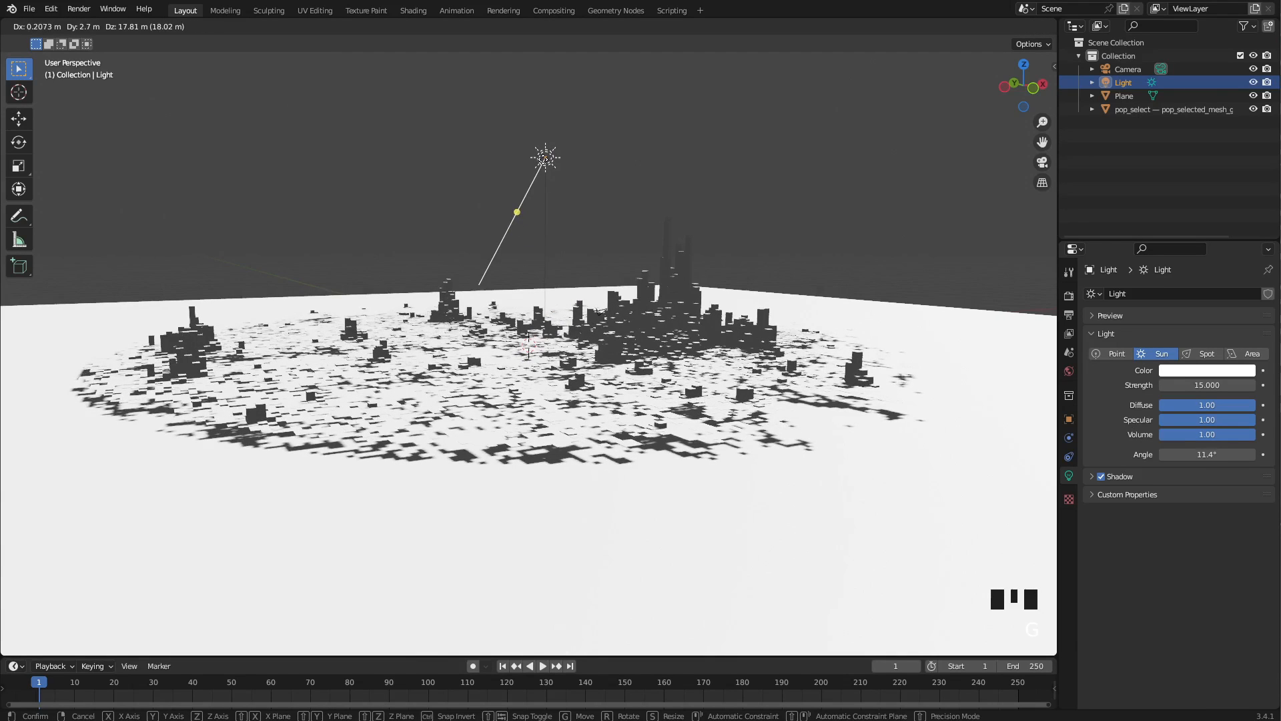
key(z)
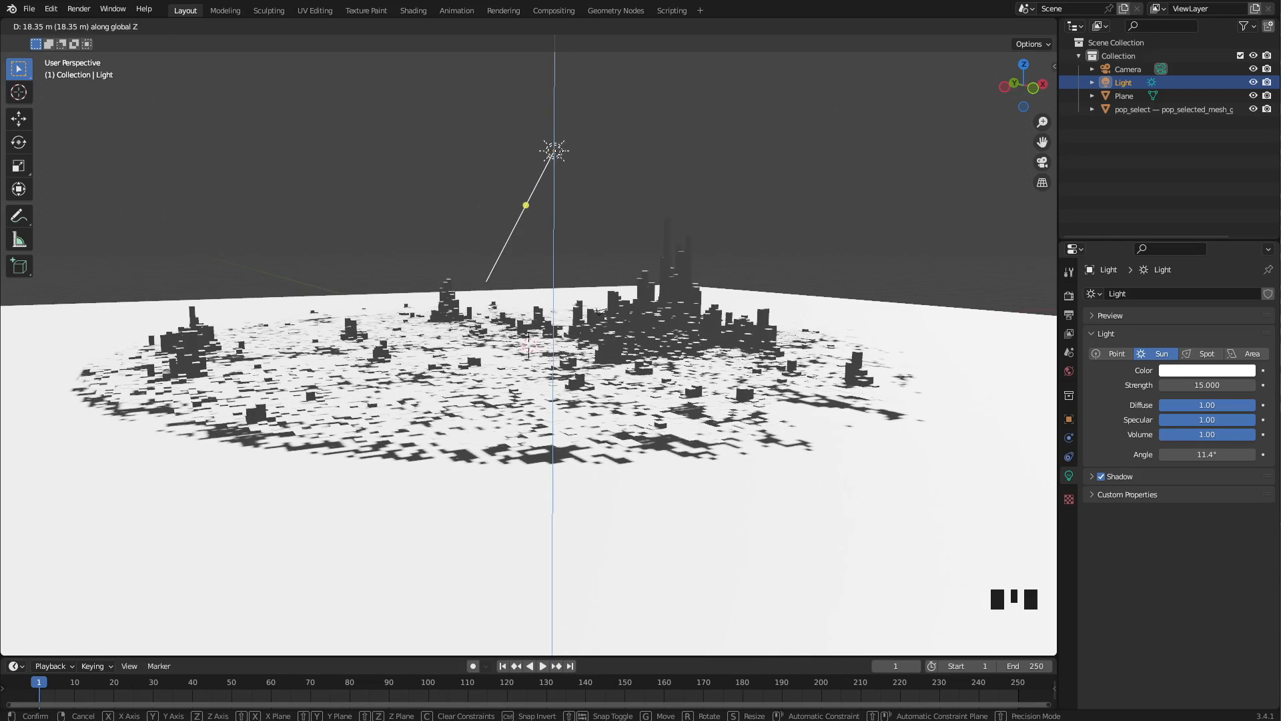
click(560, 125)
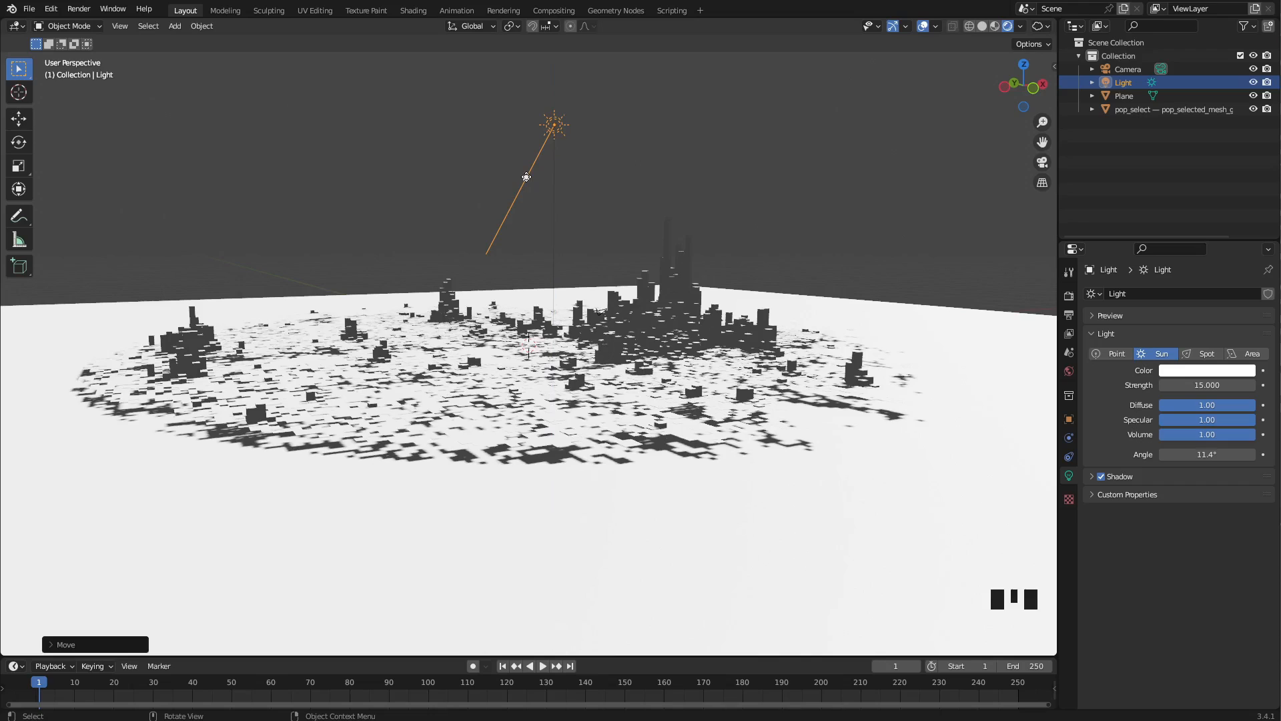
Aim the sun light at a low angle across the map so the column shadows fall roughly towards positive X
drag(525, 179, 739, 189)
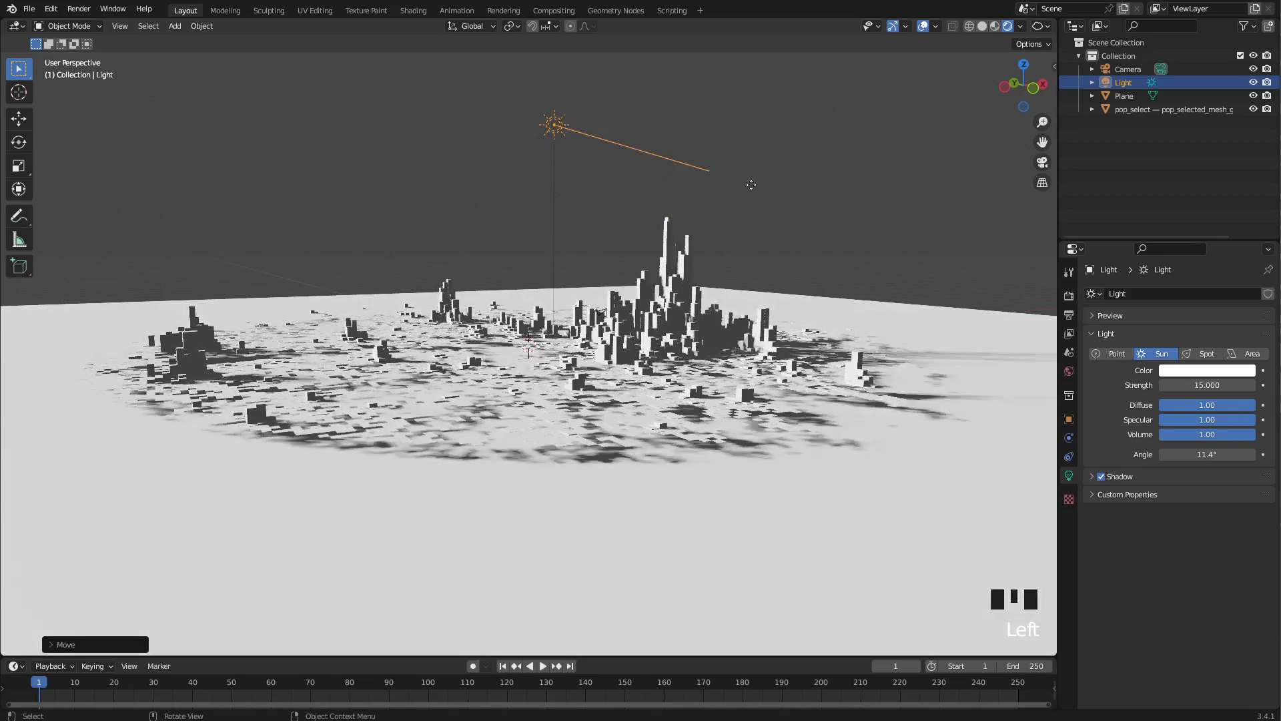
middle_drag(601, 397, 559, 465)
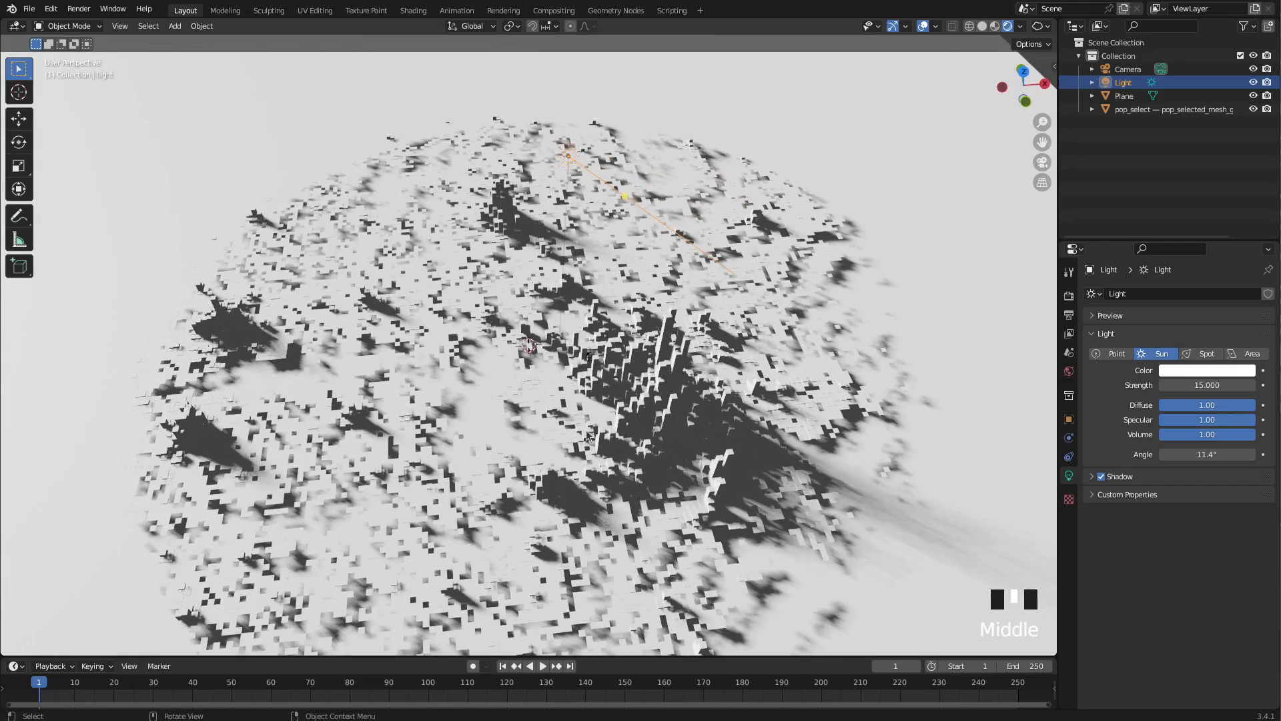
scroll(528, 435, down, 3)
scroll(530, 437, up, 1)
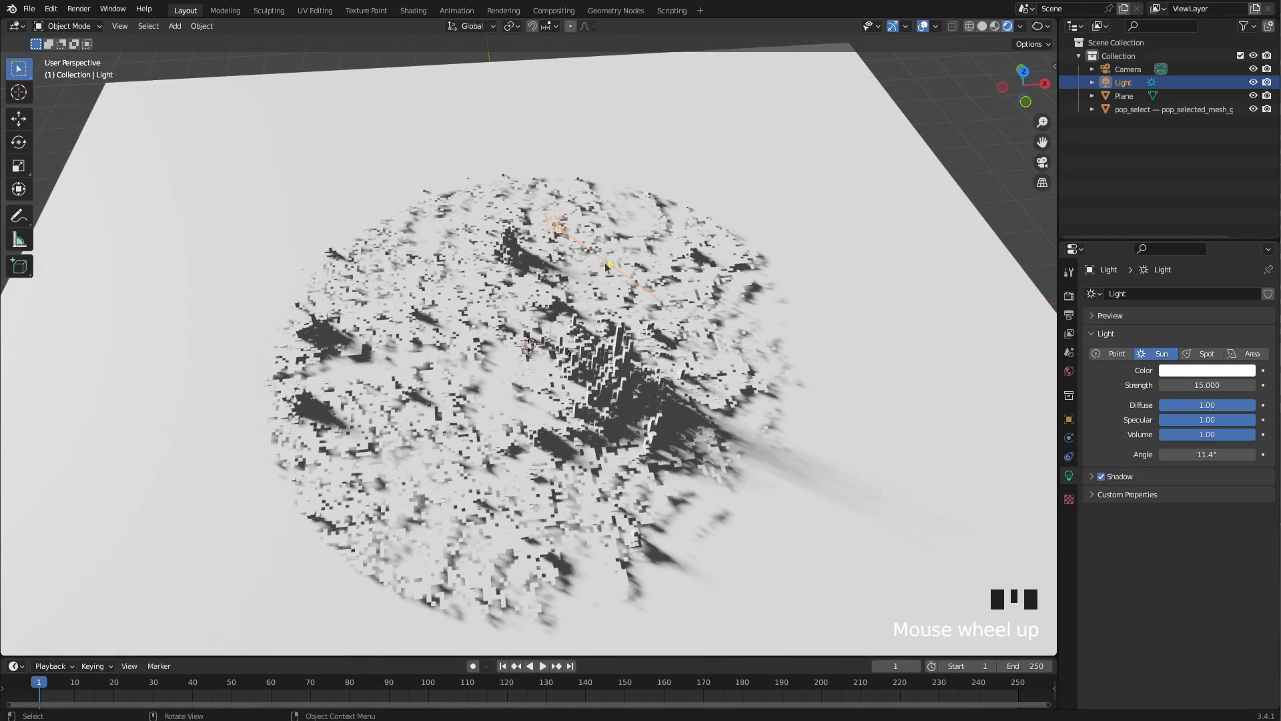
drag(614, 266, 874, 339)
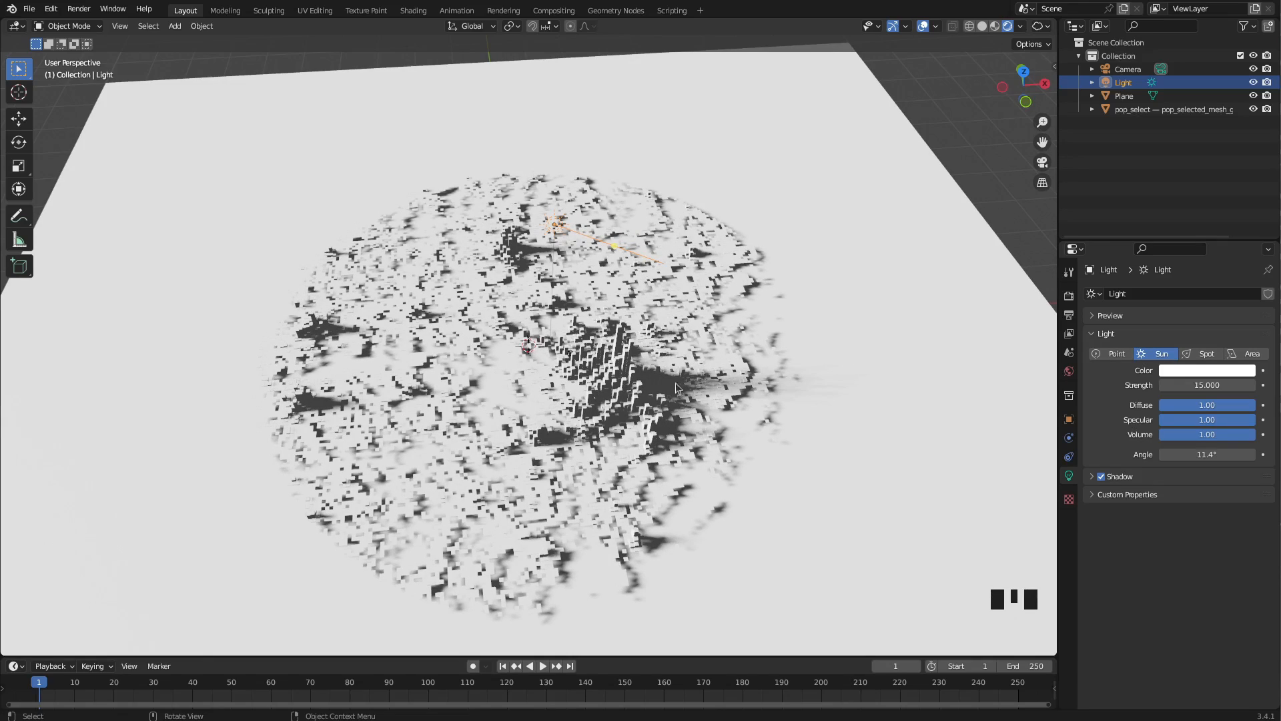
Change the render engine to Cycles and set its device to GPU Compute
middle_drag(522, 397, 548, 346)
scroll(776, 408, up, 7)
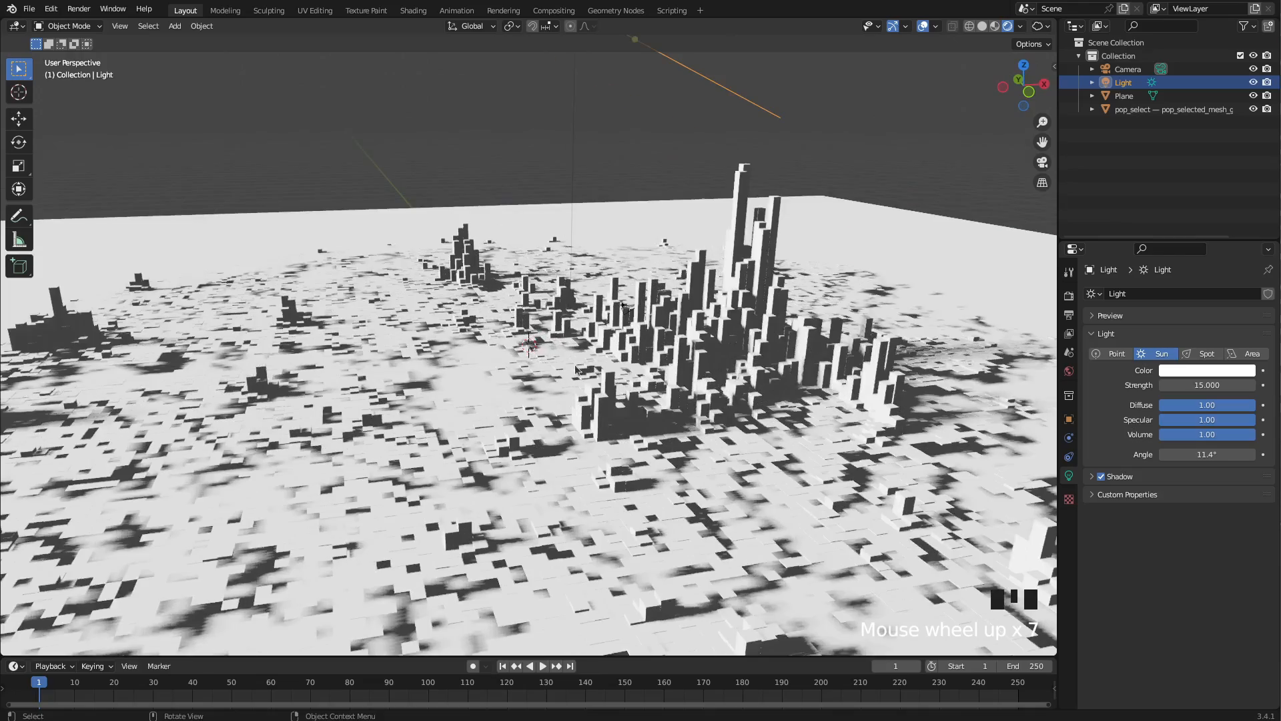
middle_drag(776, 409, 764, 399)
scroll(784, 399, down, 3)
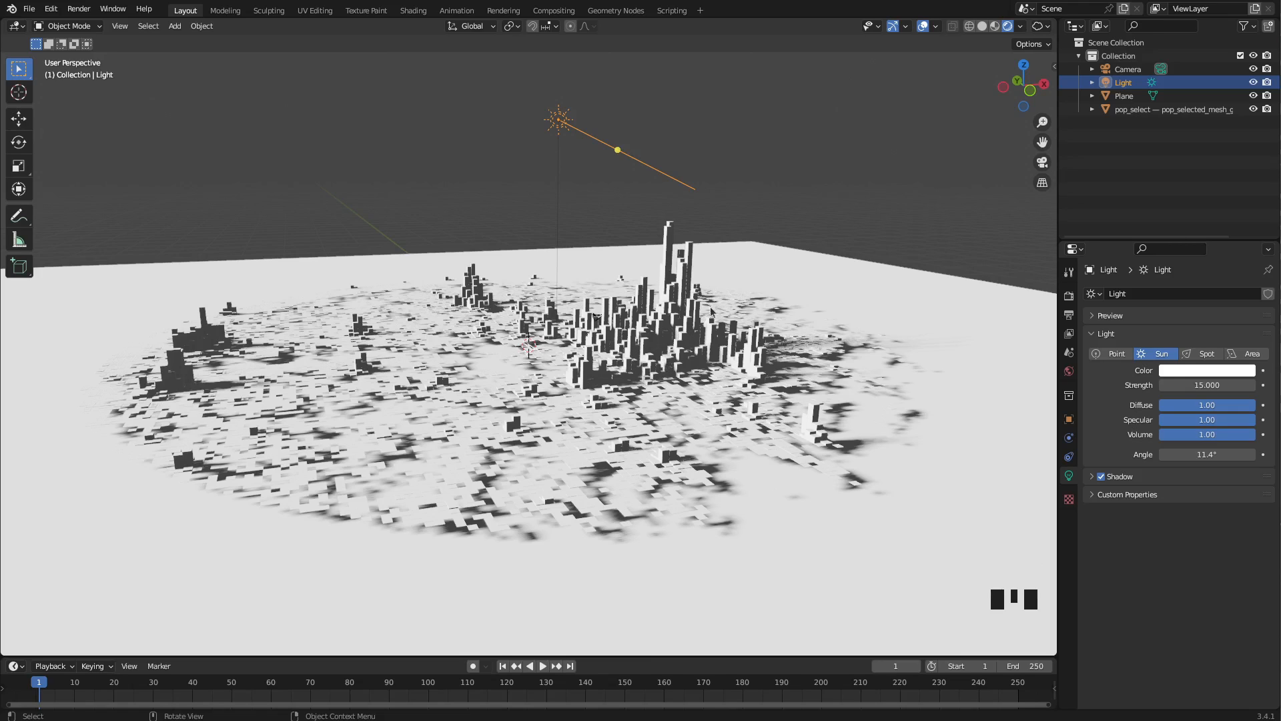
middle_drag(487, 457, 517, 468)
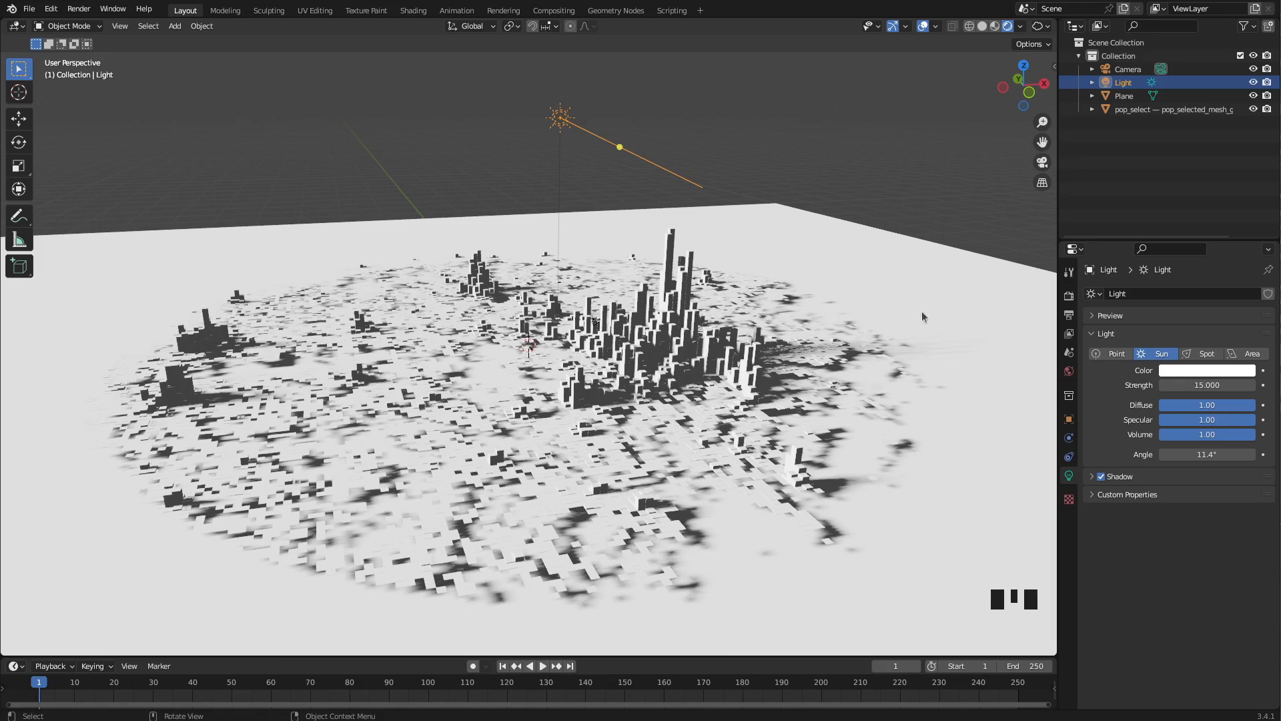
click(1070, 298)
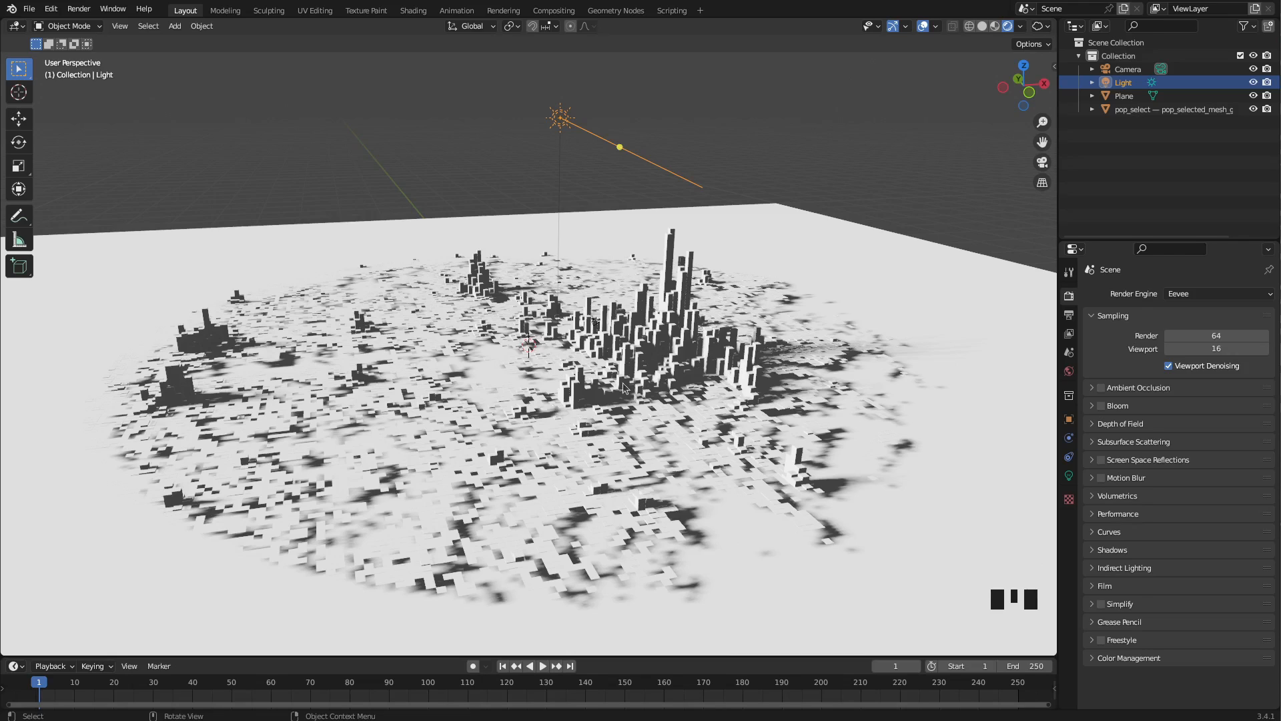
click(1228, 292)
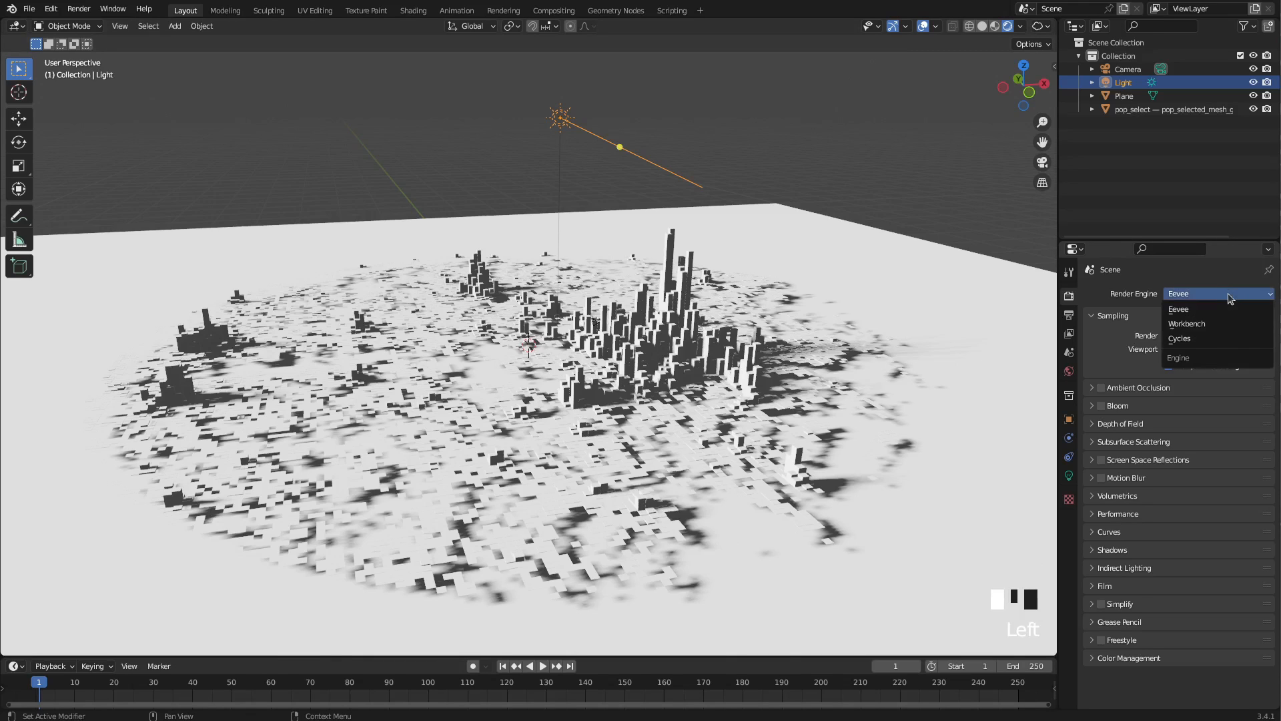
click(1193, 340)
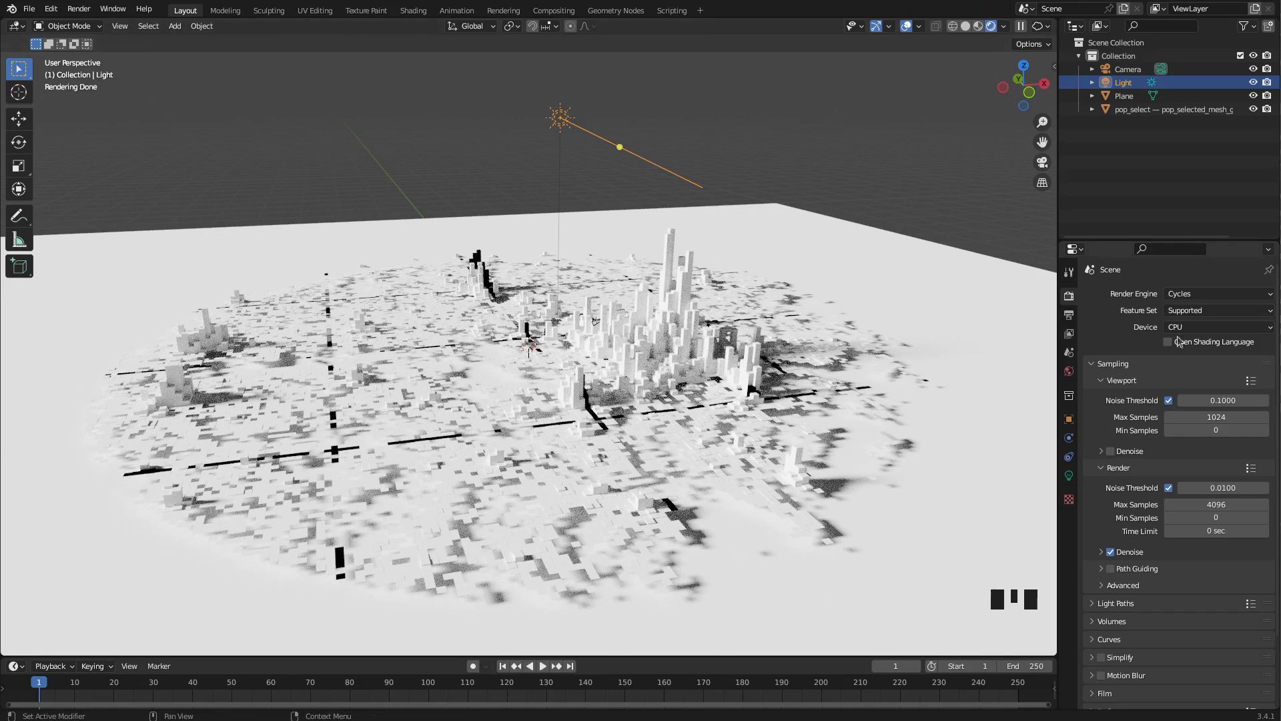
click(1246, 328)
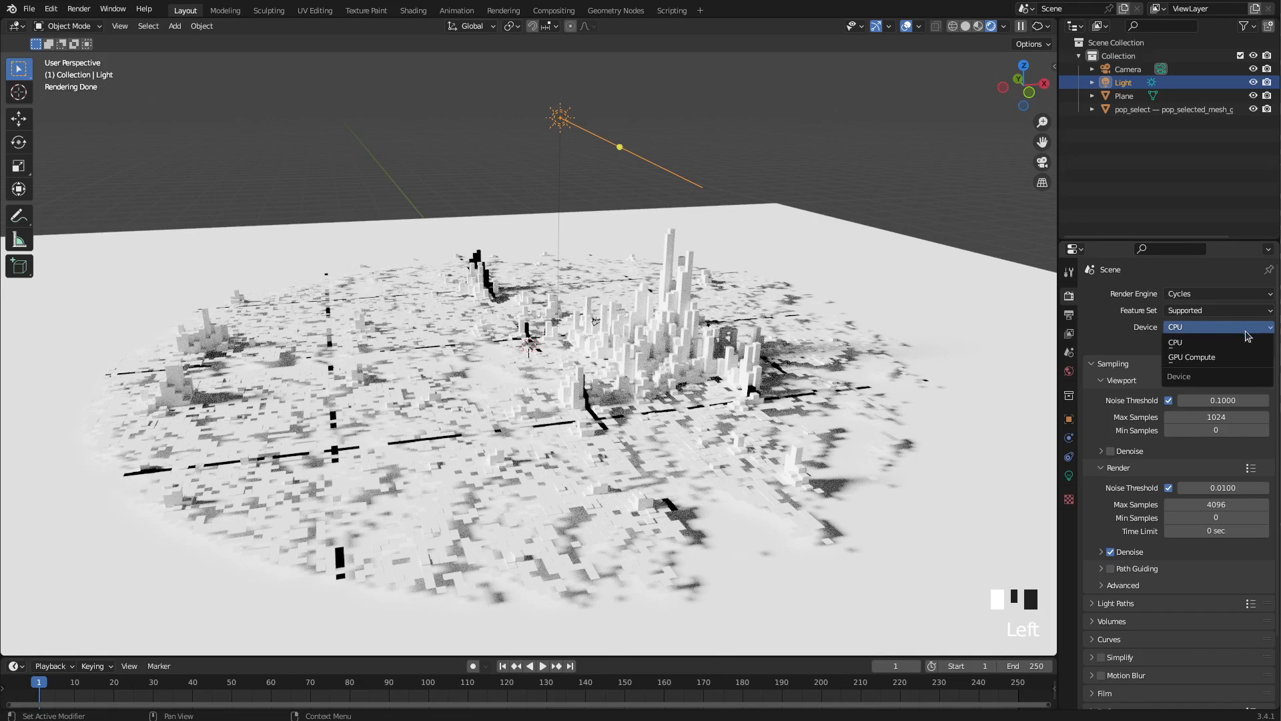
click(1205, 358)
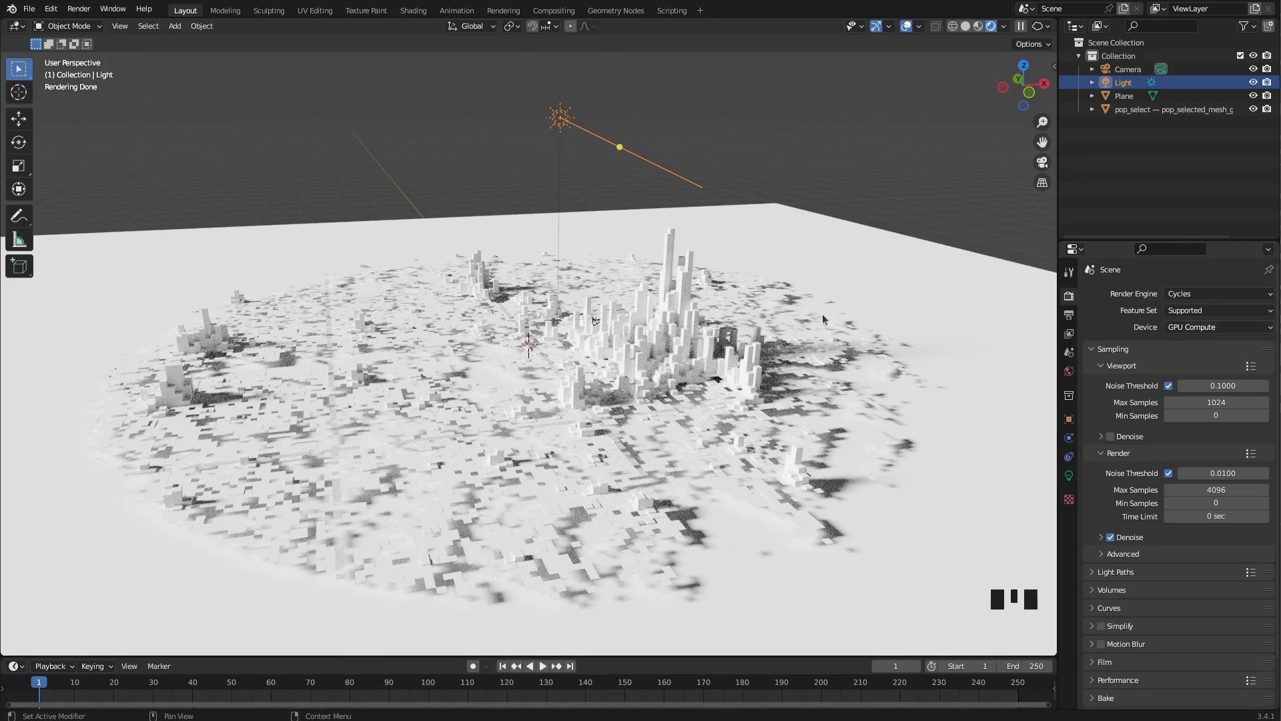
Check the Cycles render devices in the system preferences, then close the preferences
click(55, 8)
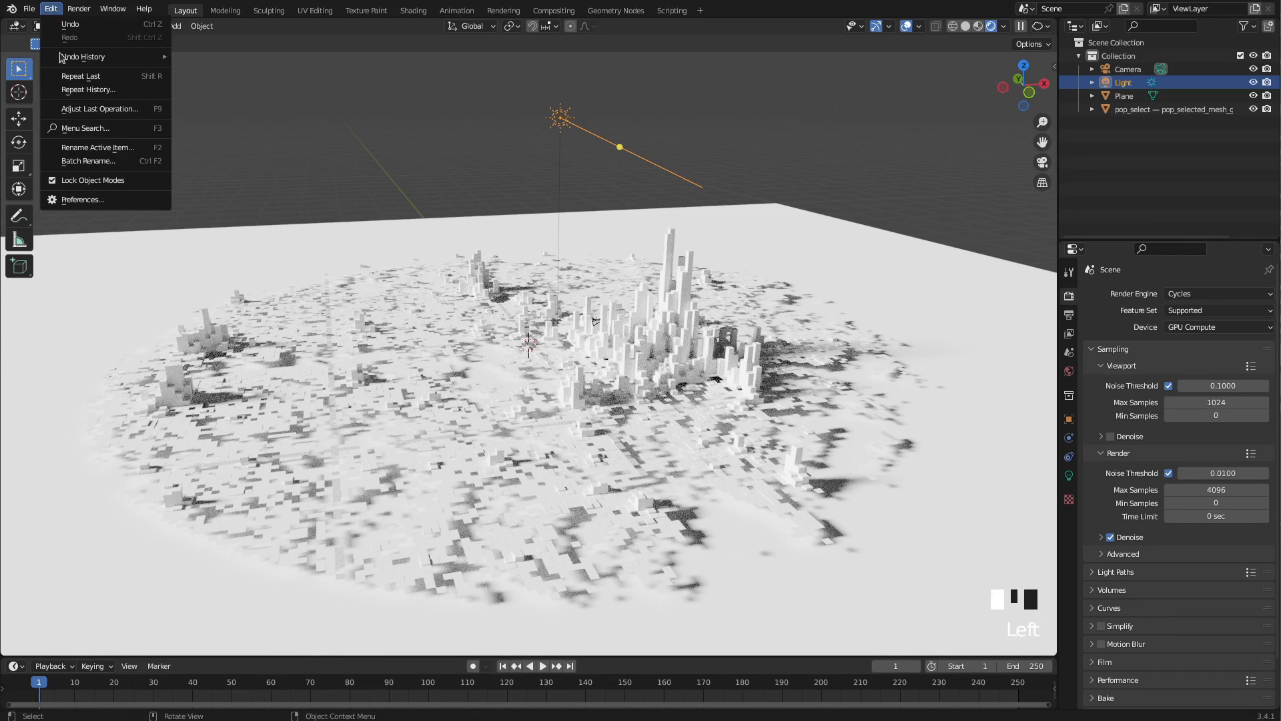
click(86, 199)
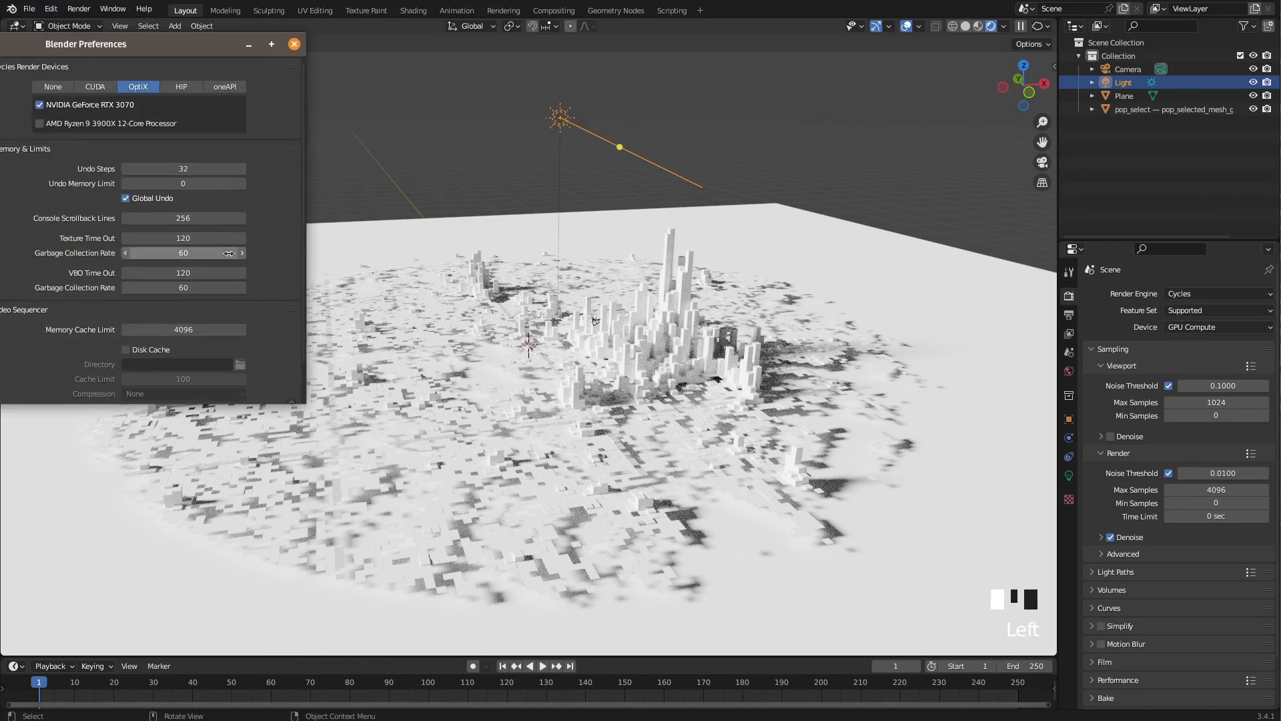
drag(168, 46, 812, 235)
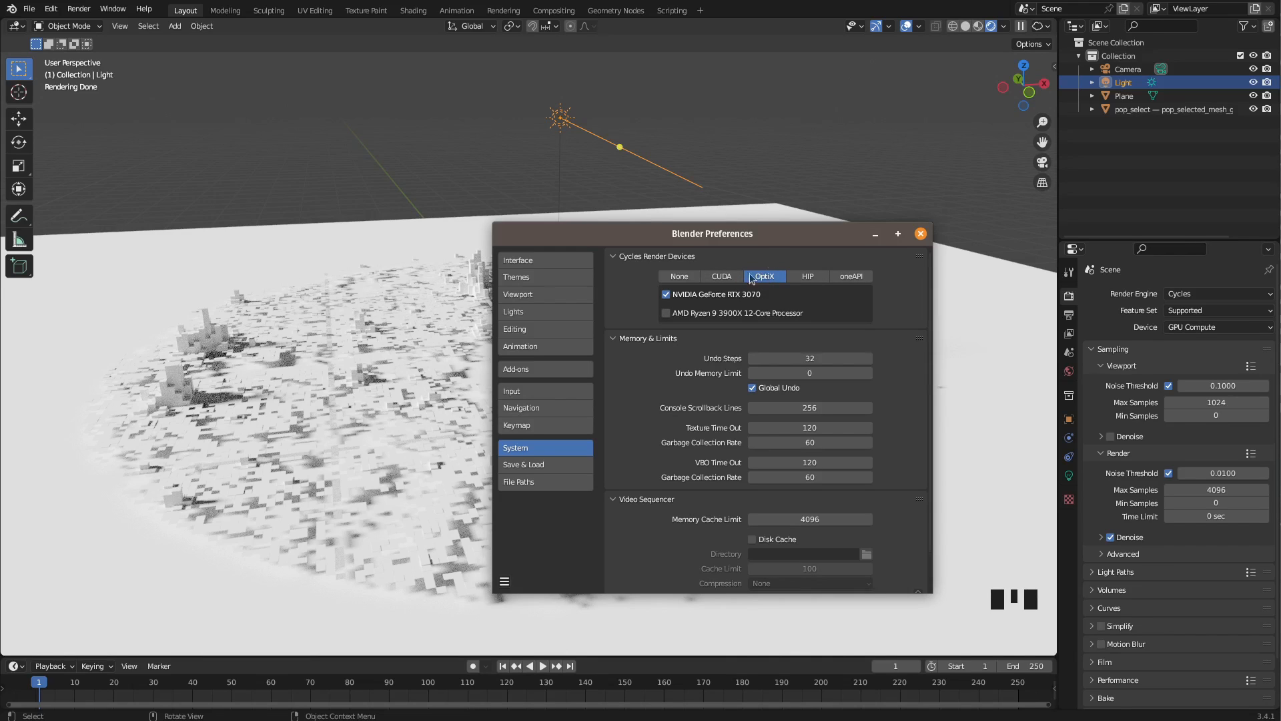
drag(789, 239, 630, 134)
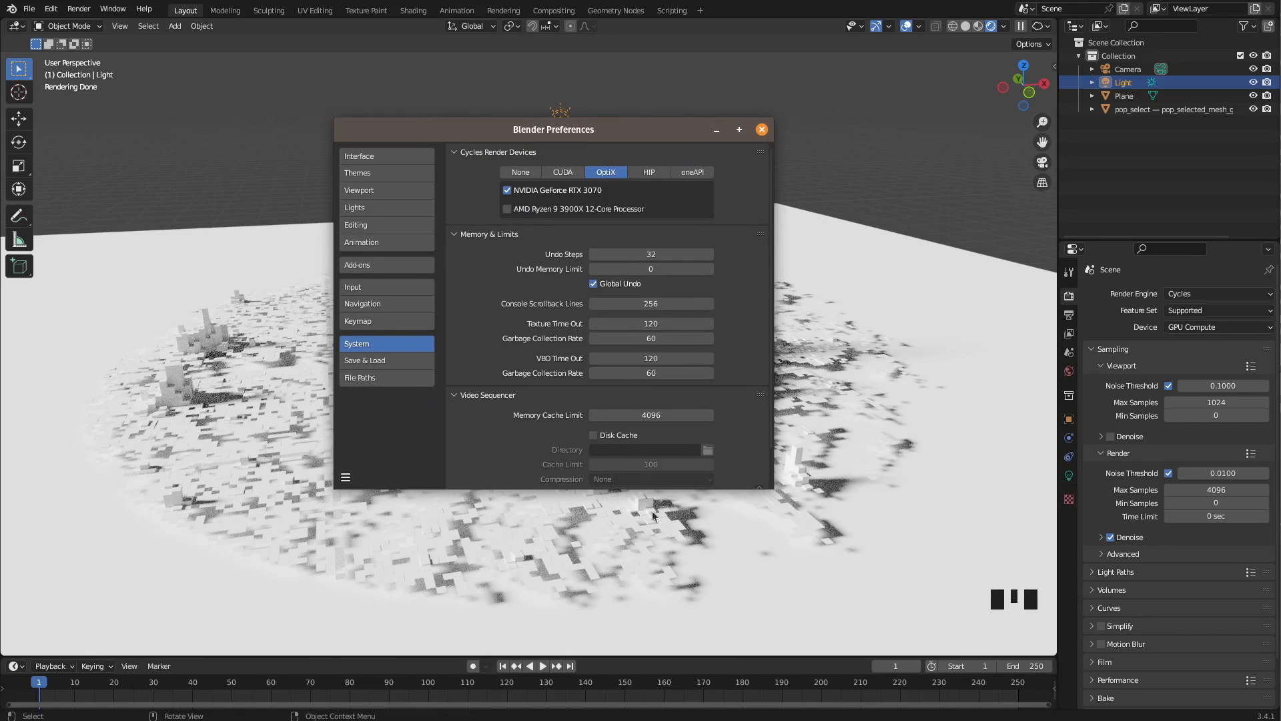
click(762, 130)
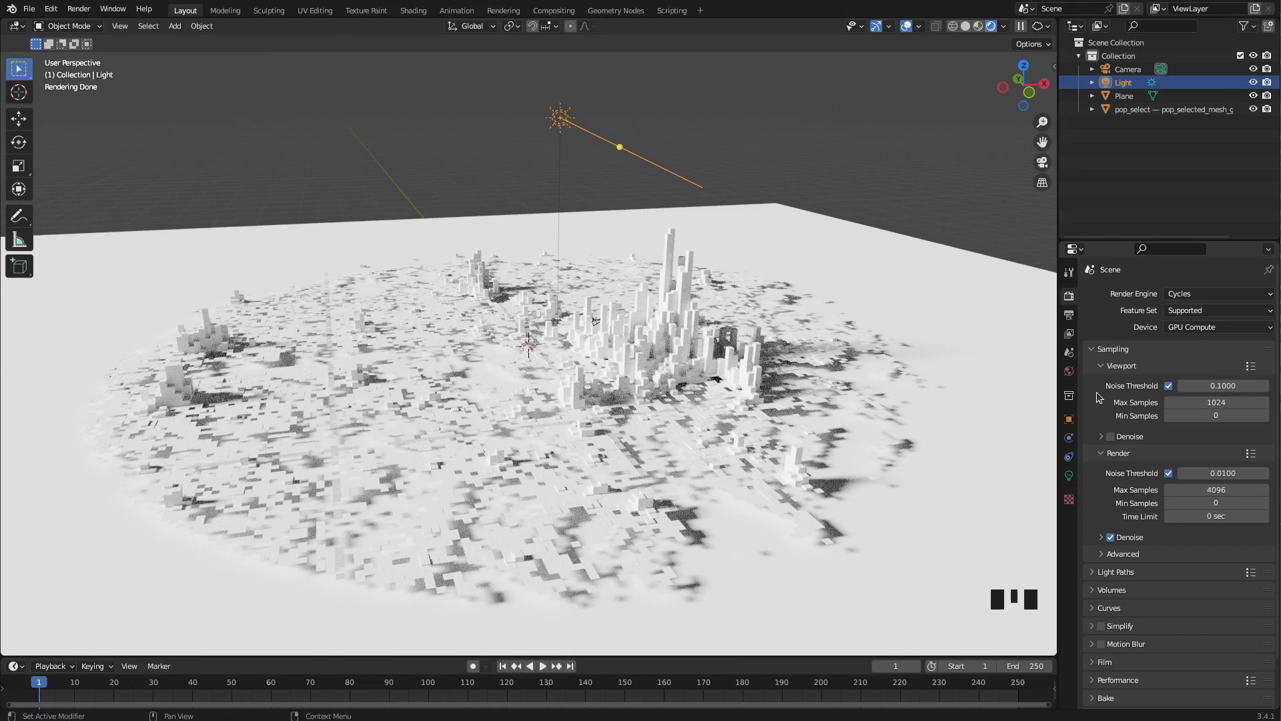
Enable viewport denoising and review the denoiser options for both the viewport and the final render
click(1110, 436)
click(1101, 436)
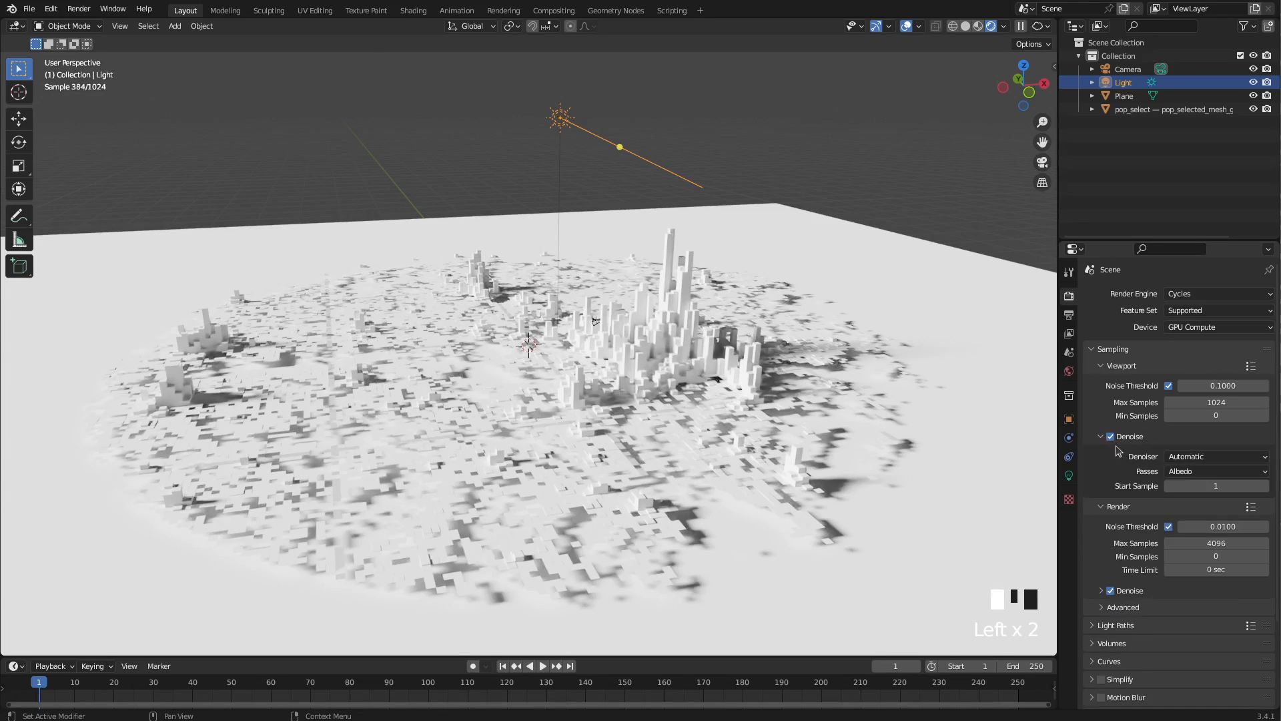
click(1208, 456)
click(1195, 471)
click(1101, 437)
click(1101, 537)
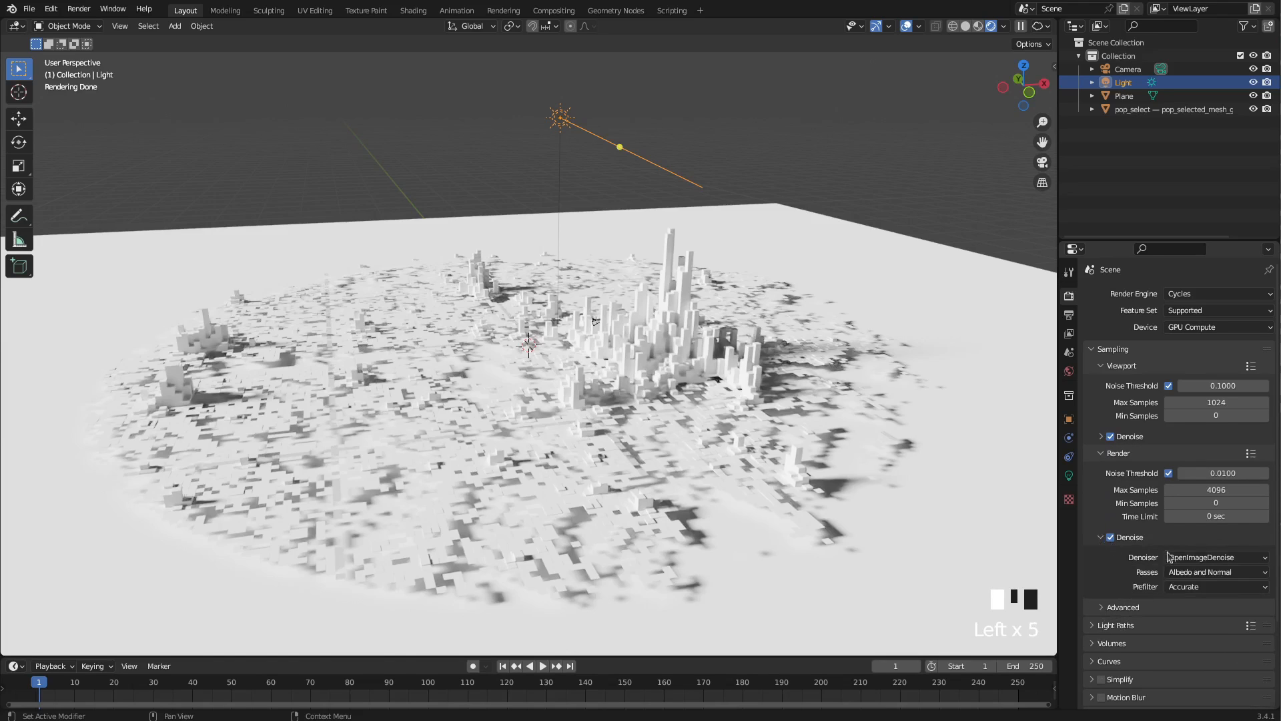
click(1208, 557)
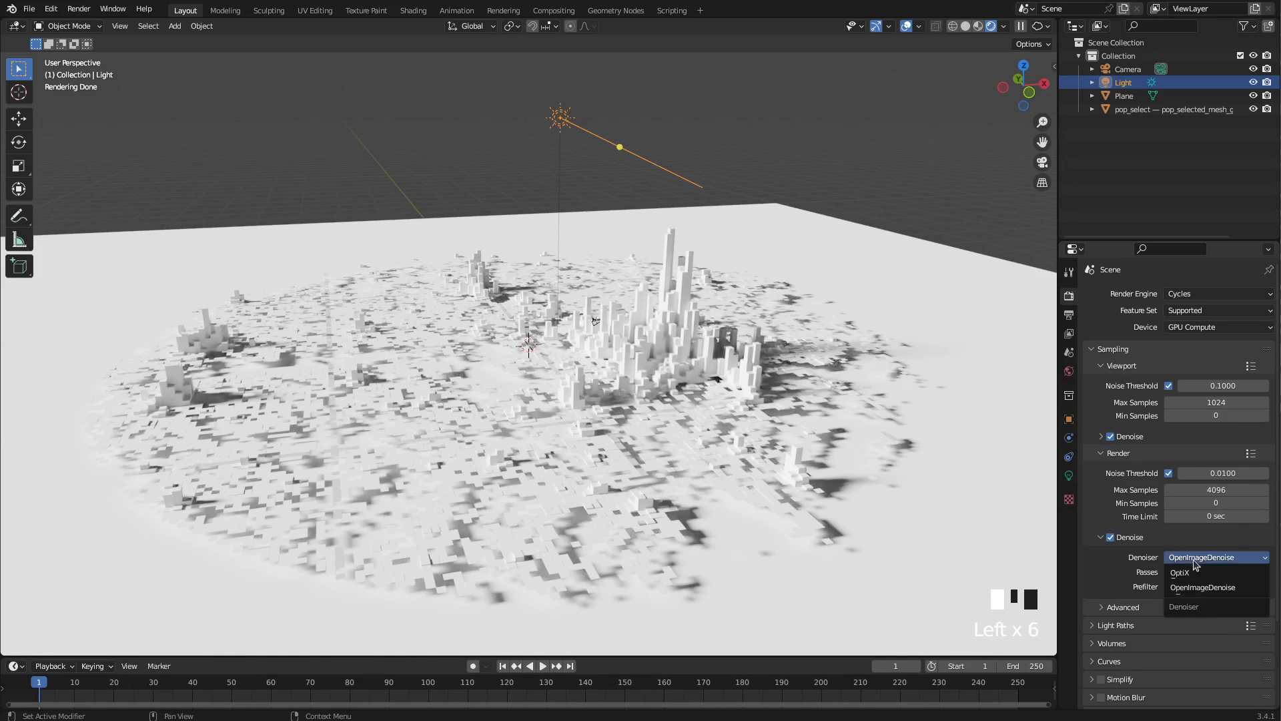
click(1102, 538)
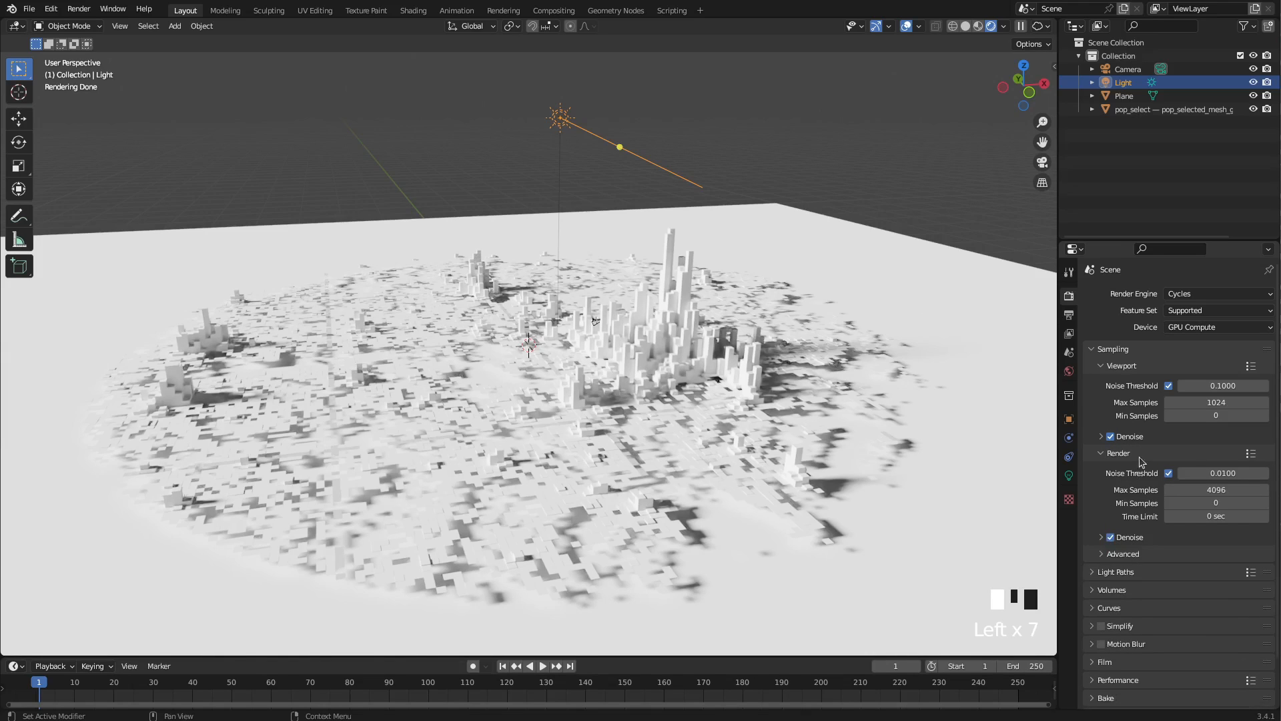
Set the Cycles max samples to 64 for the viewport and 128 for the final render
click(1229, 402)
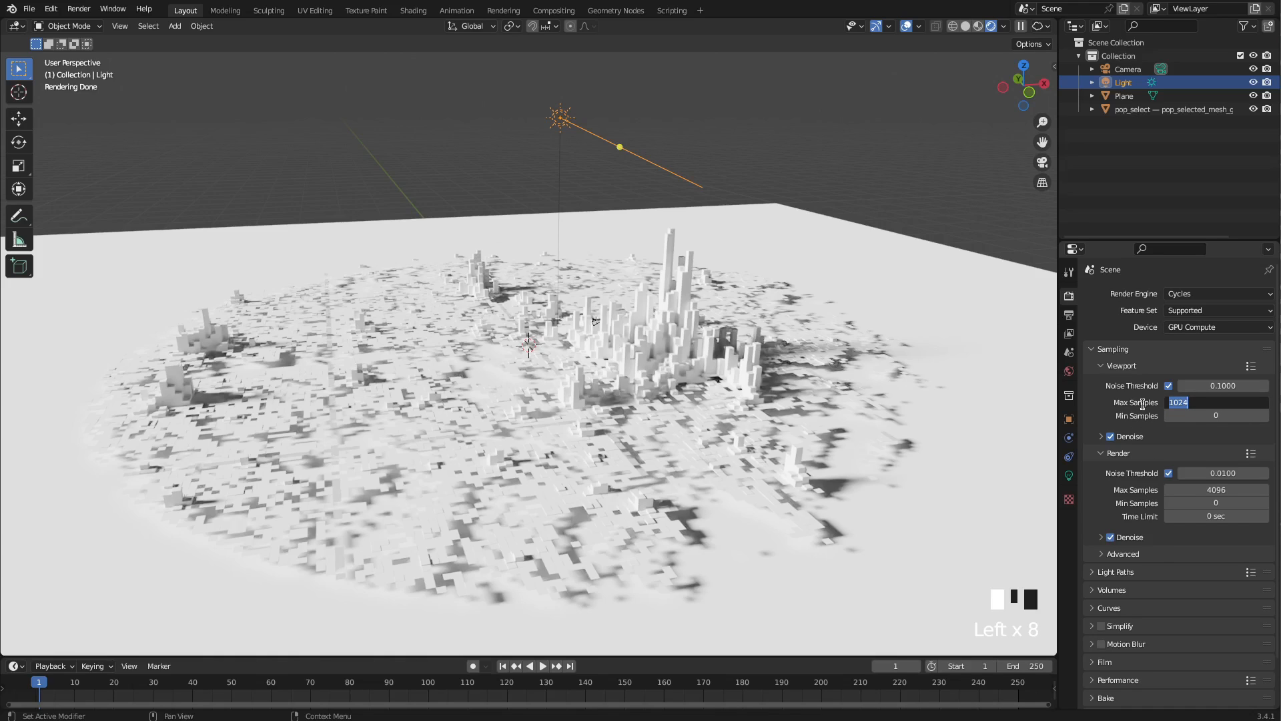
text(1)
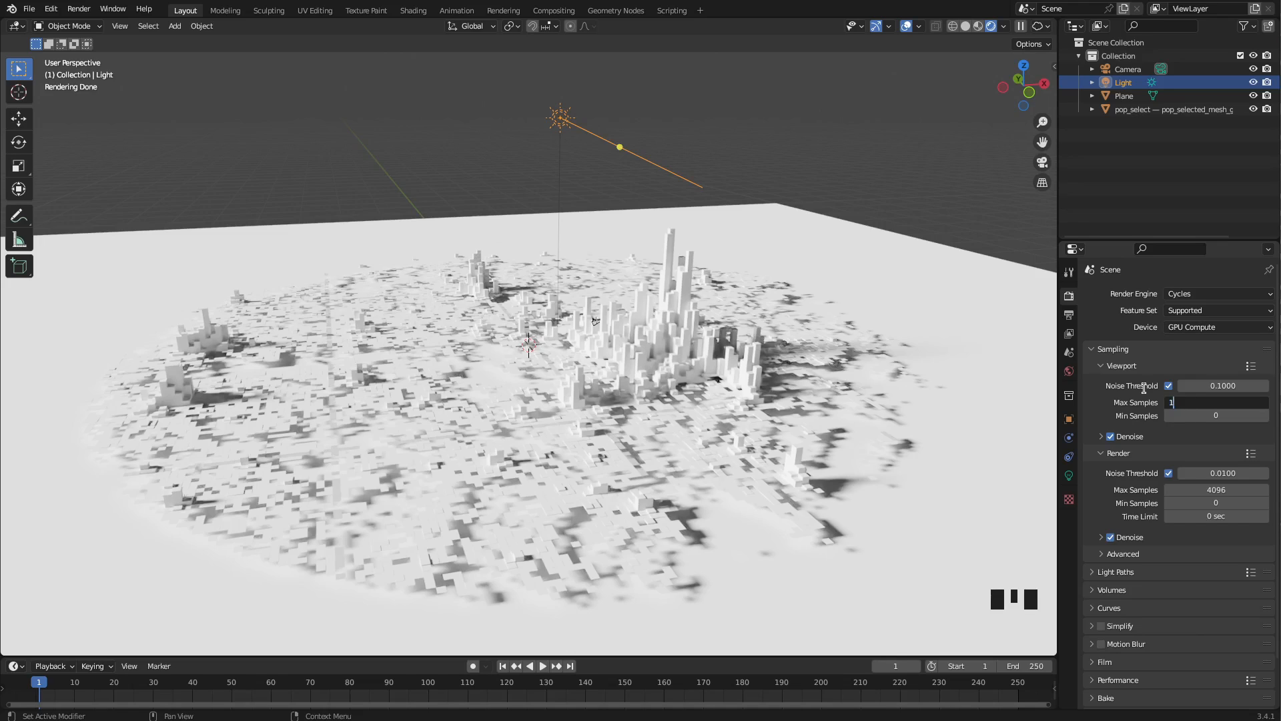
key(BackSpace)
key(BackSpace)
key(Tab)
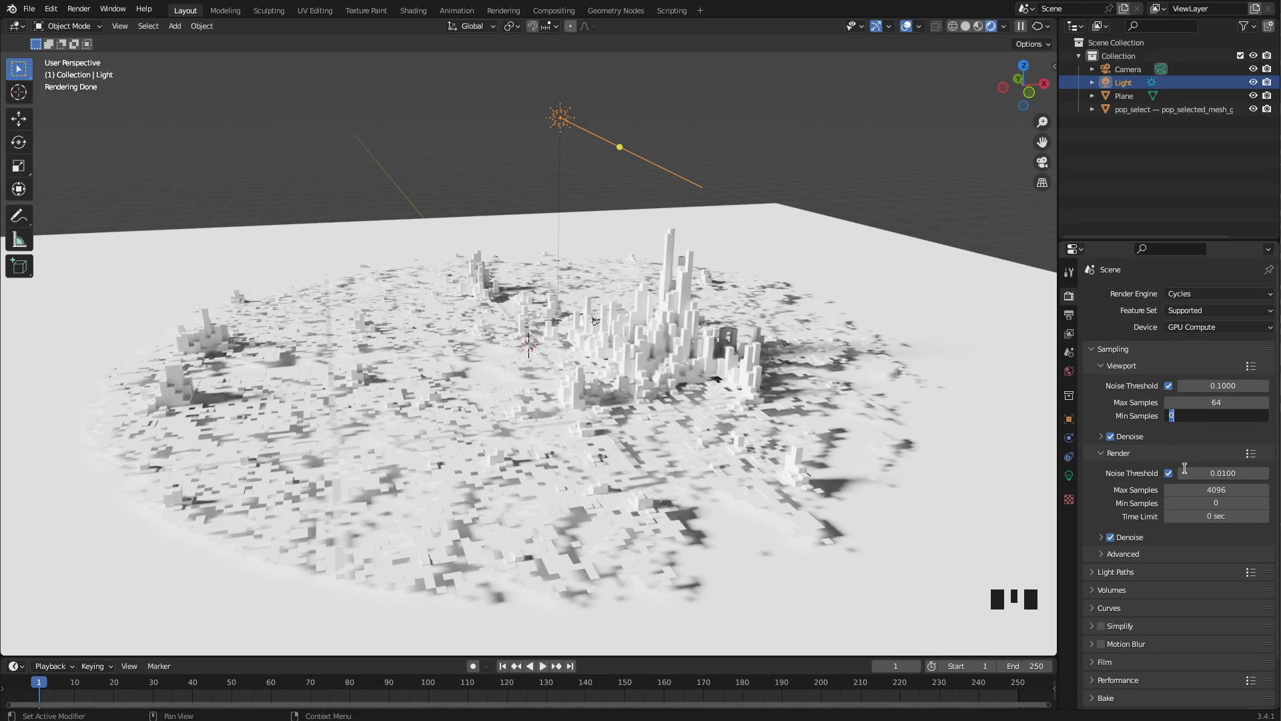
click(1180, 496)
click(1224, 488)
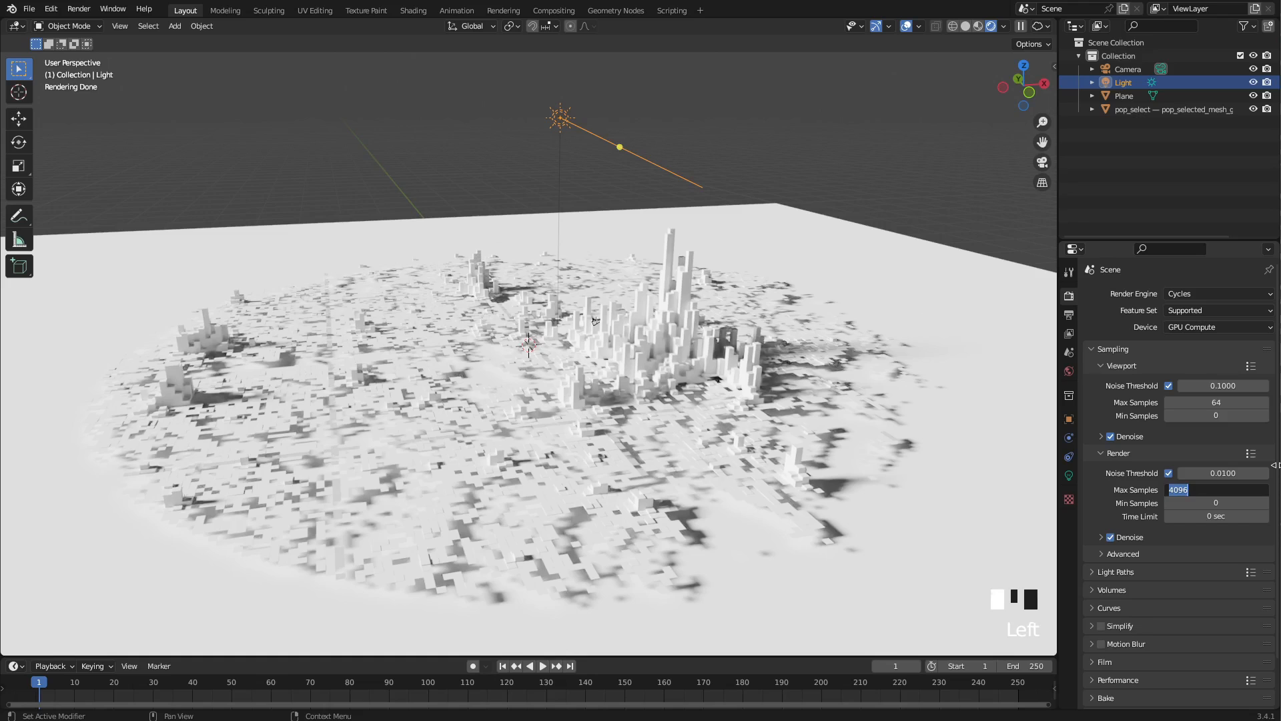
text(128)
key(Return)
Examine the viewport render of the population columns and their shadows from several angles and distances
middle_drag(631, 406, 671, 318)
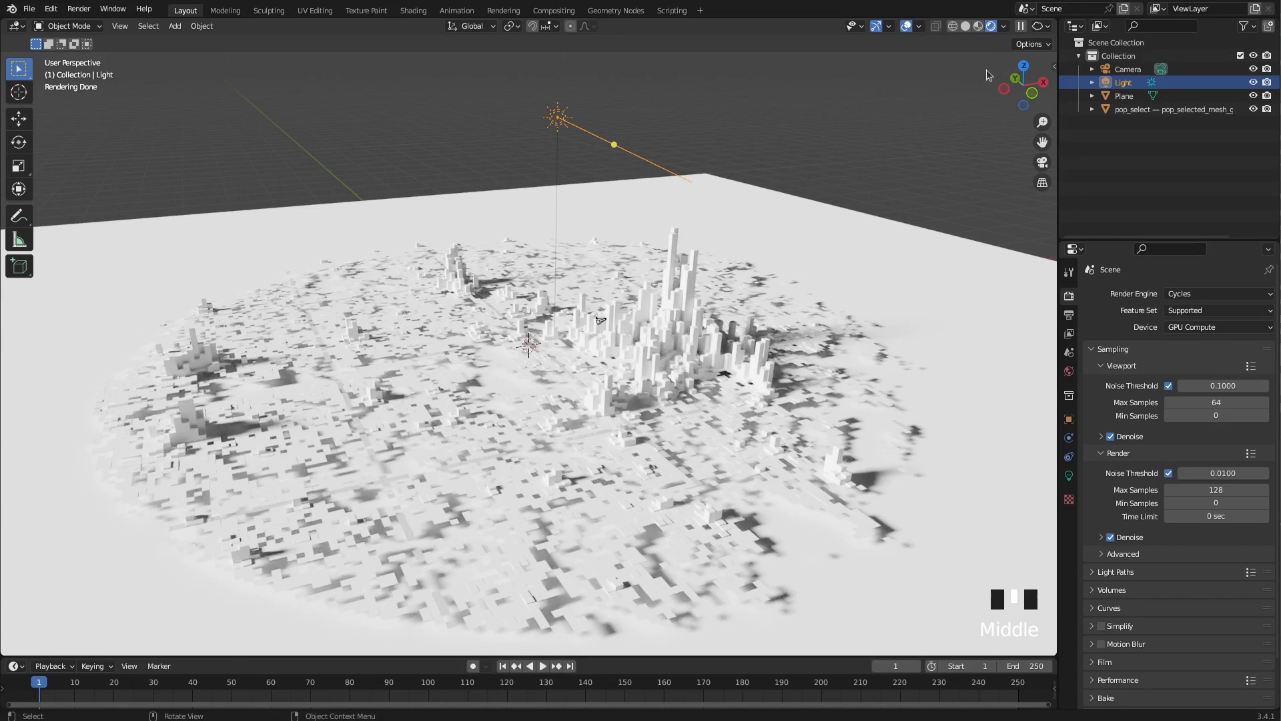
scroll(612, 397, down, 2)
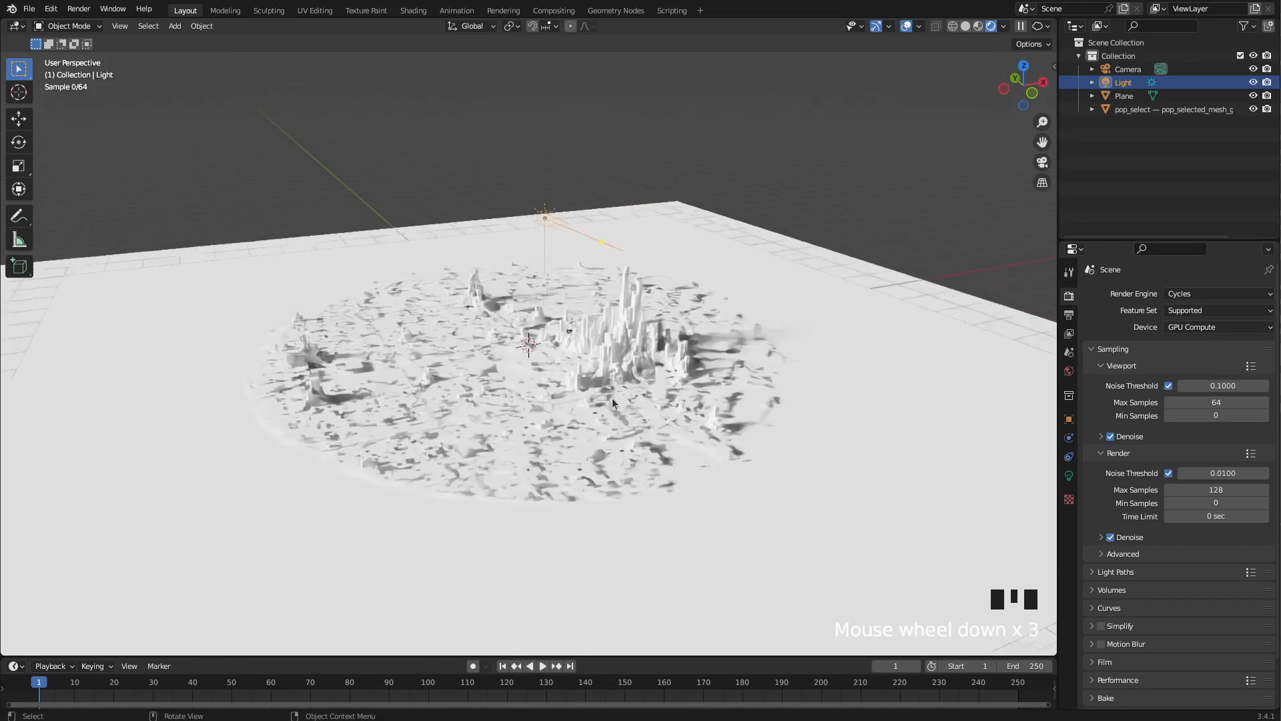
scroll(617, 416, up, 4)
middle_drag(618, 417, 648, 441)
scroll(648, 440, down, 4)
scroll(651, 442, up, 6)
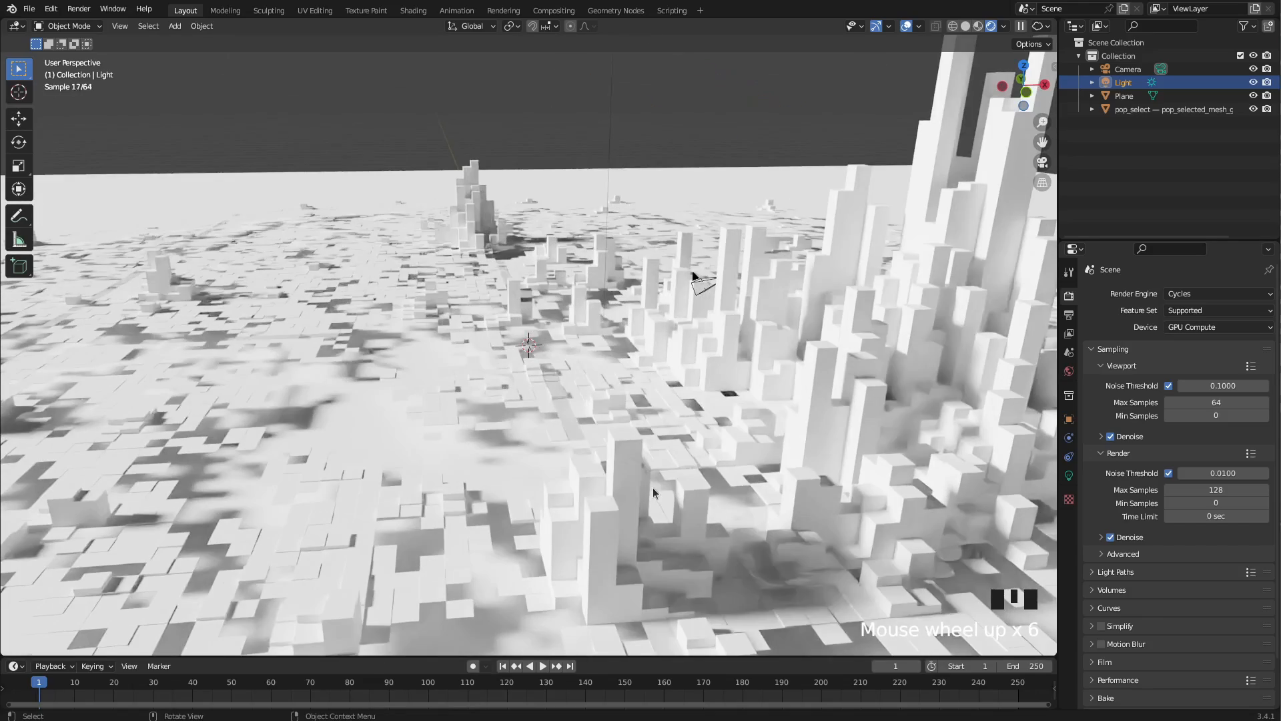
middle_drag(658, 501, 599, 511)
scroll(592, 495, down, 7)
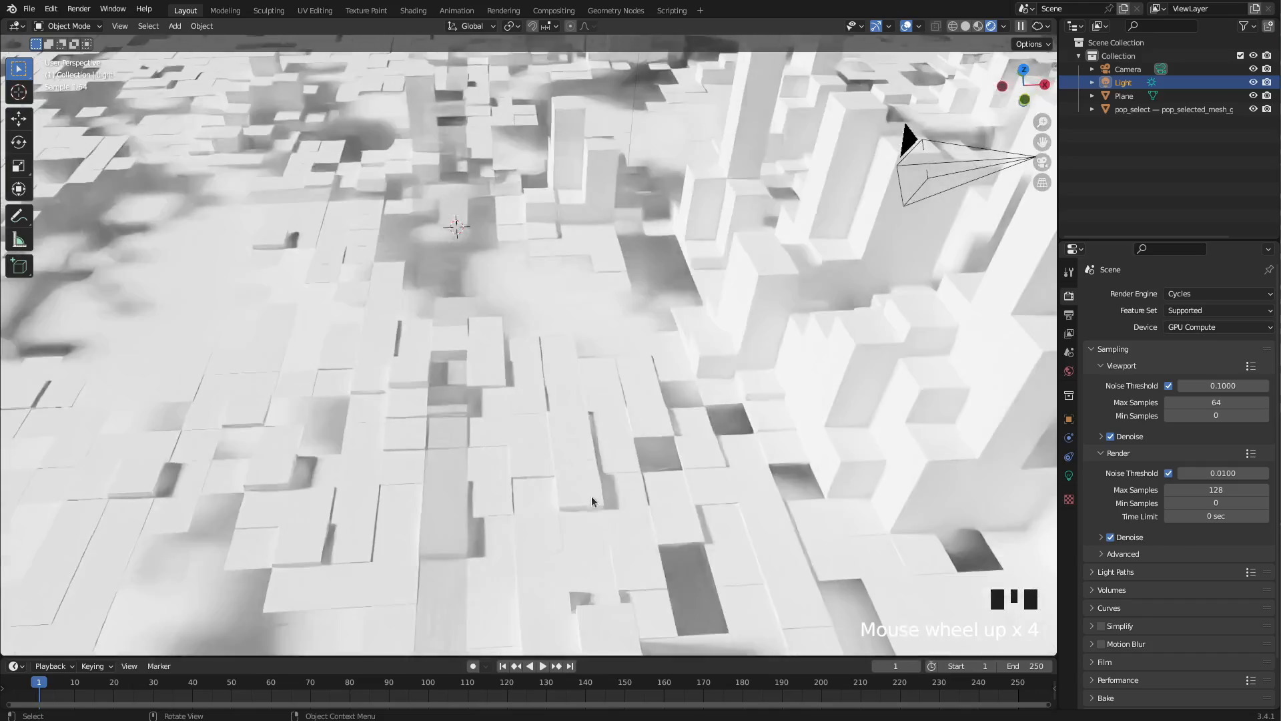
scroll(590, 491, down, 4)
mouse_move(590, 463)
middle_down()
mouse_move(559, 475)
mouse_move(557, 524)
mouse_move(594, 520)
mouse_move(591, 462)
middle_up()
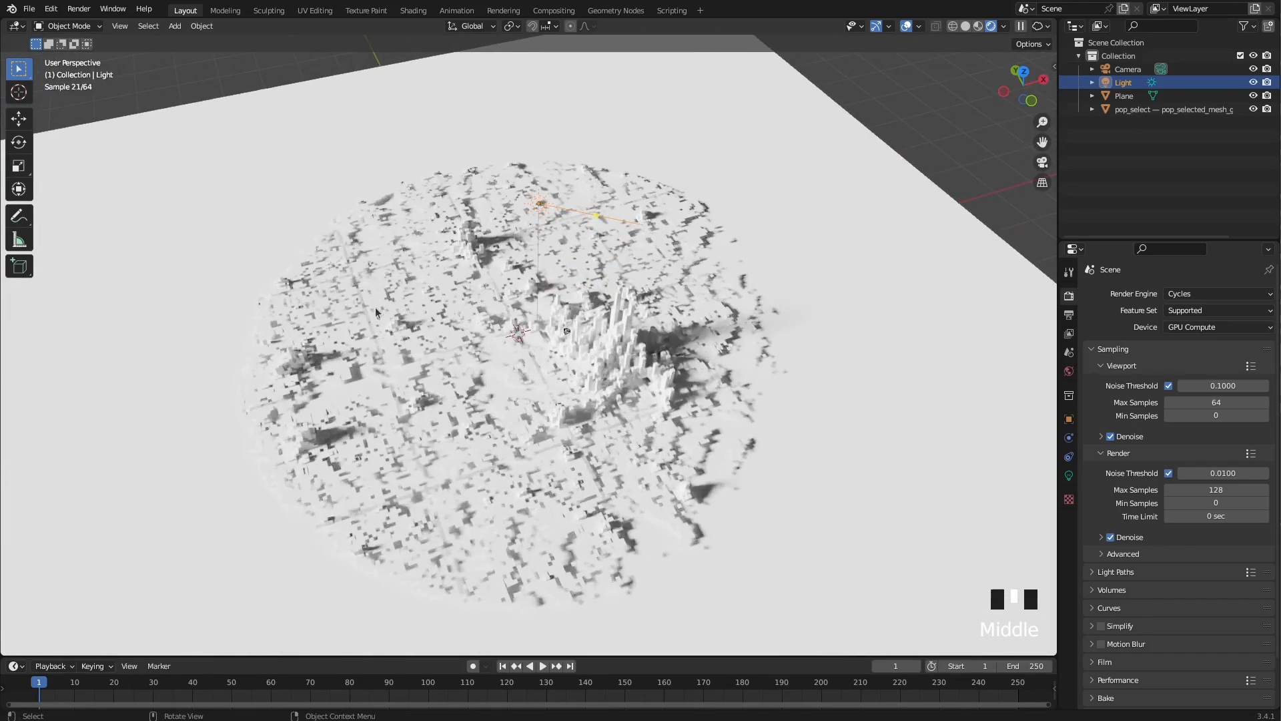
Switch the Cycles device to CPU to compare the viewport render
click(1204, 327)
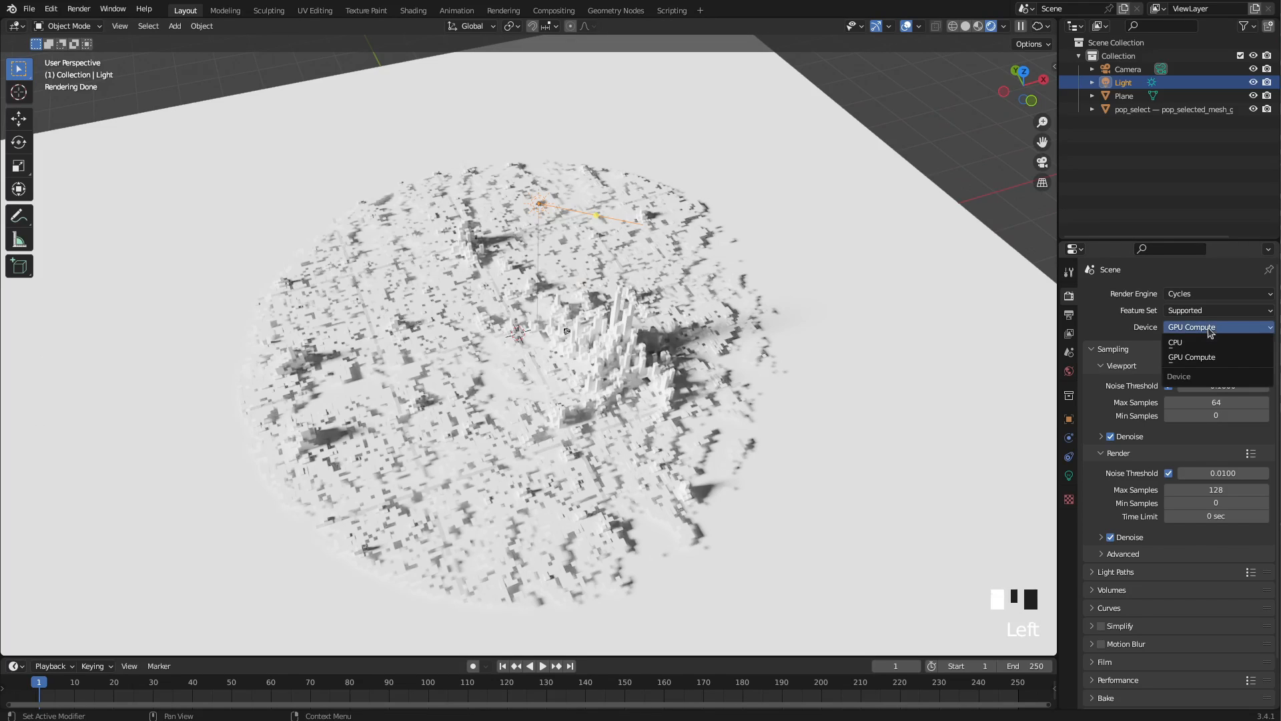
click(1195, 342)
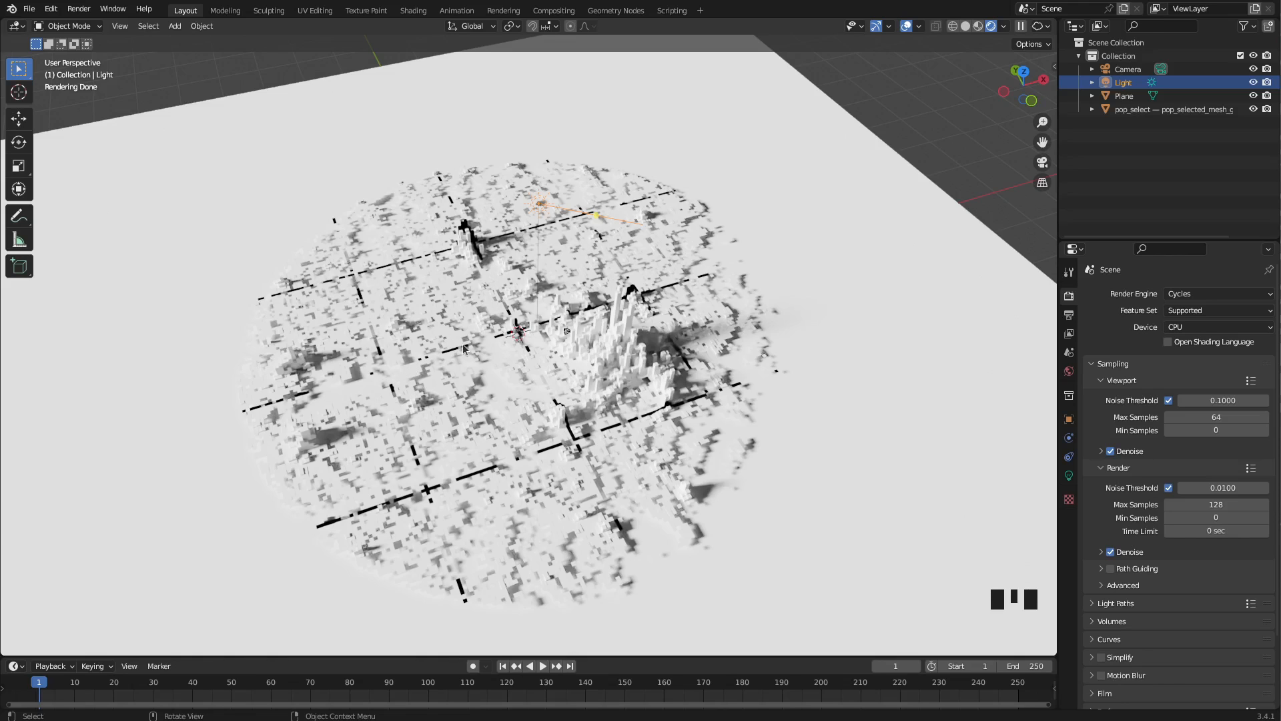
Merge all vertices of the pop_select mesh by distance in Edit Mode, and return to Object Mode
click(479, 460)
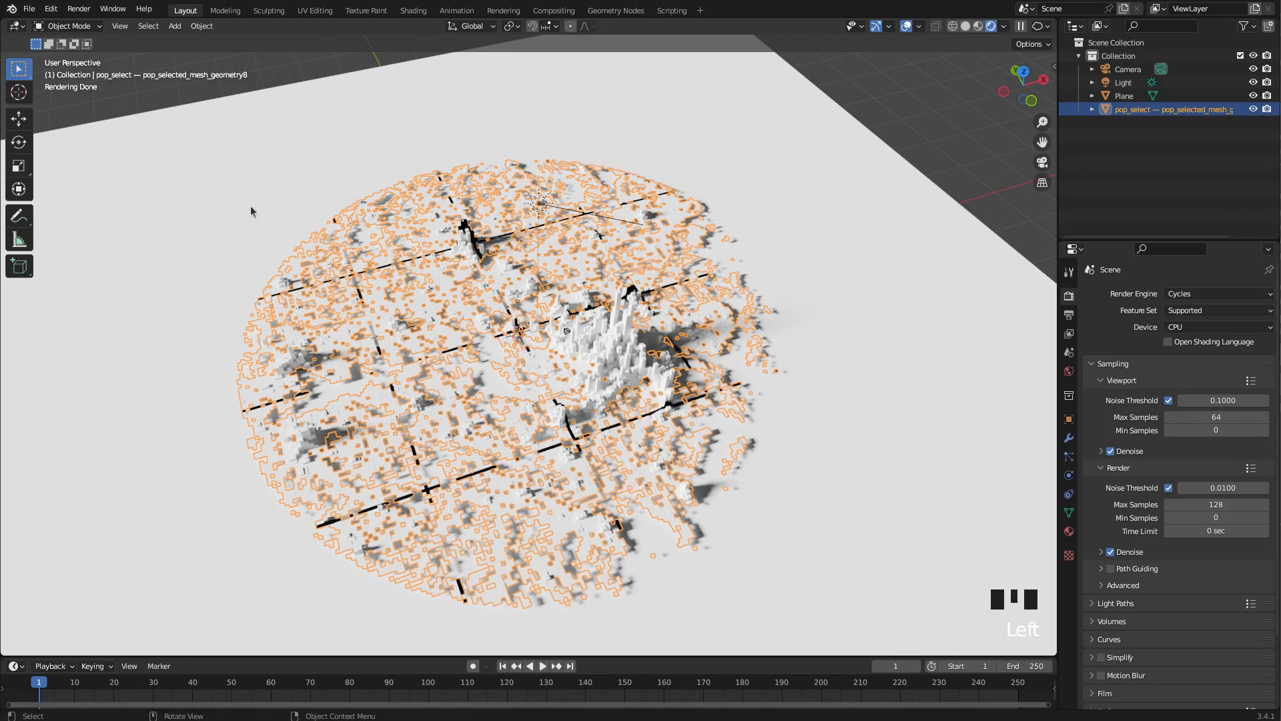
click(98, 30)
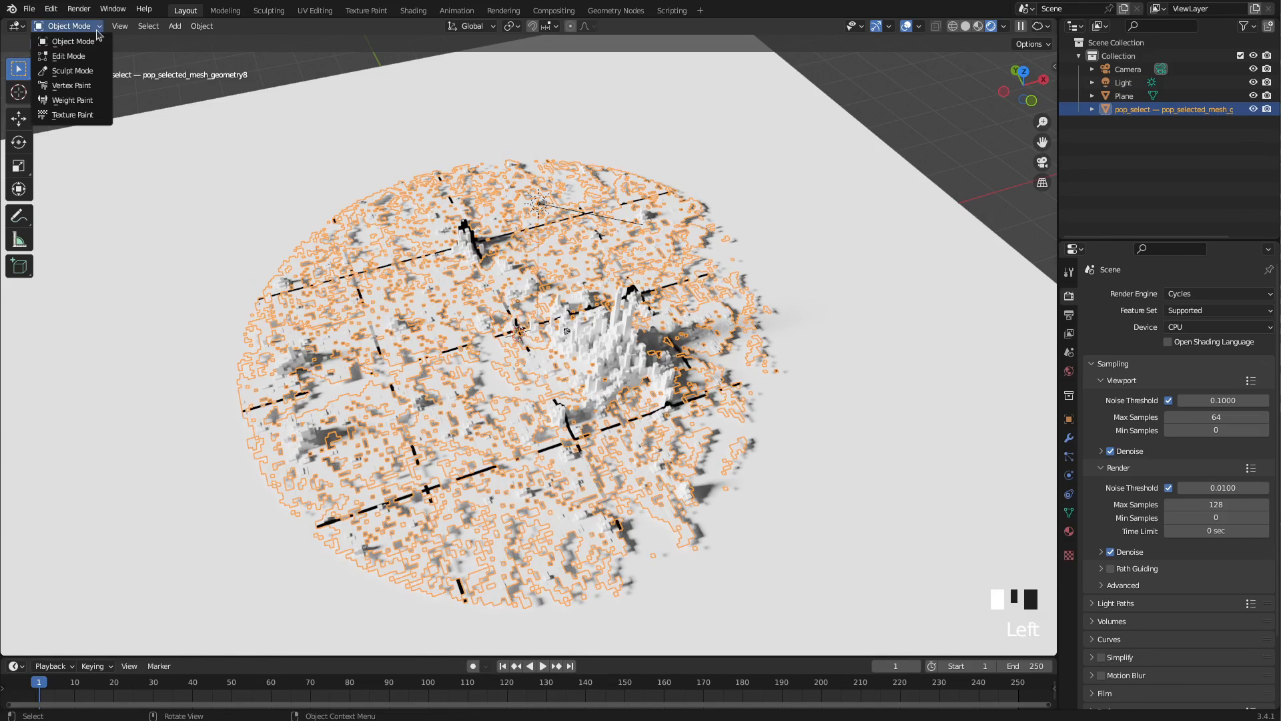
click(69, 58)
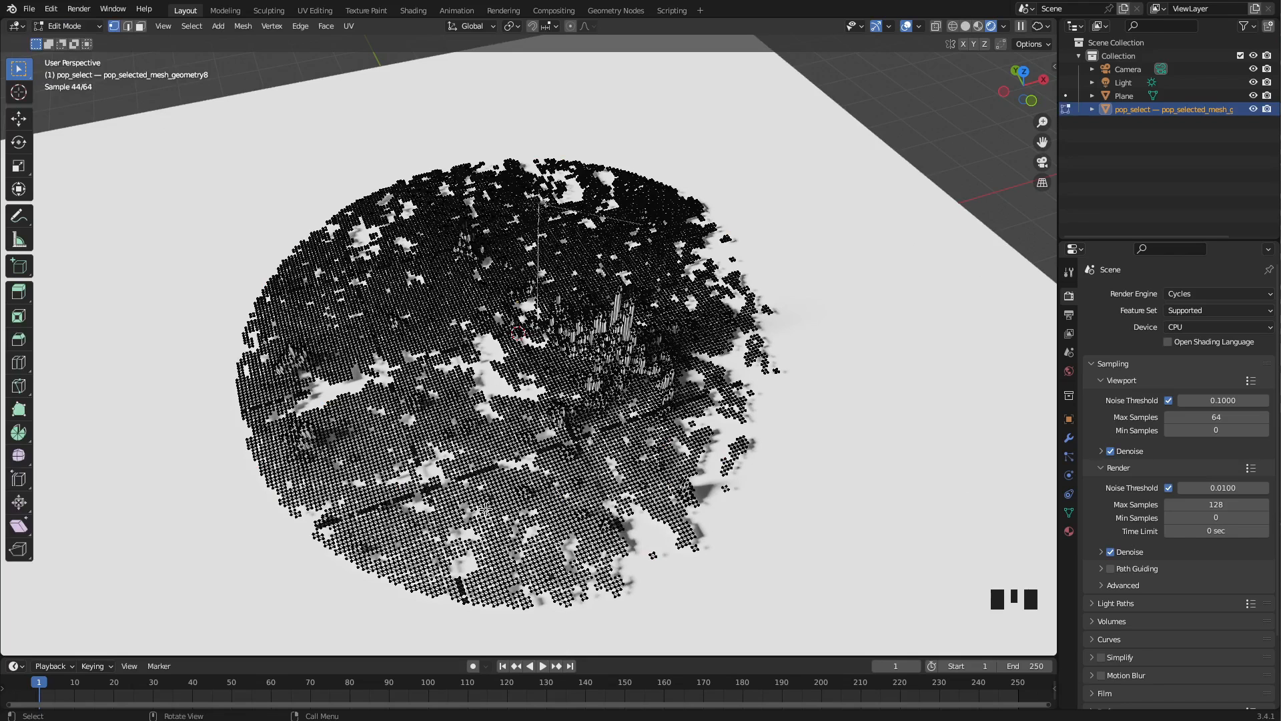
key(a)
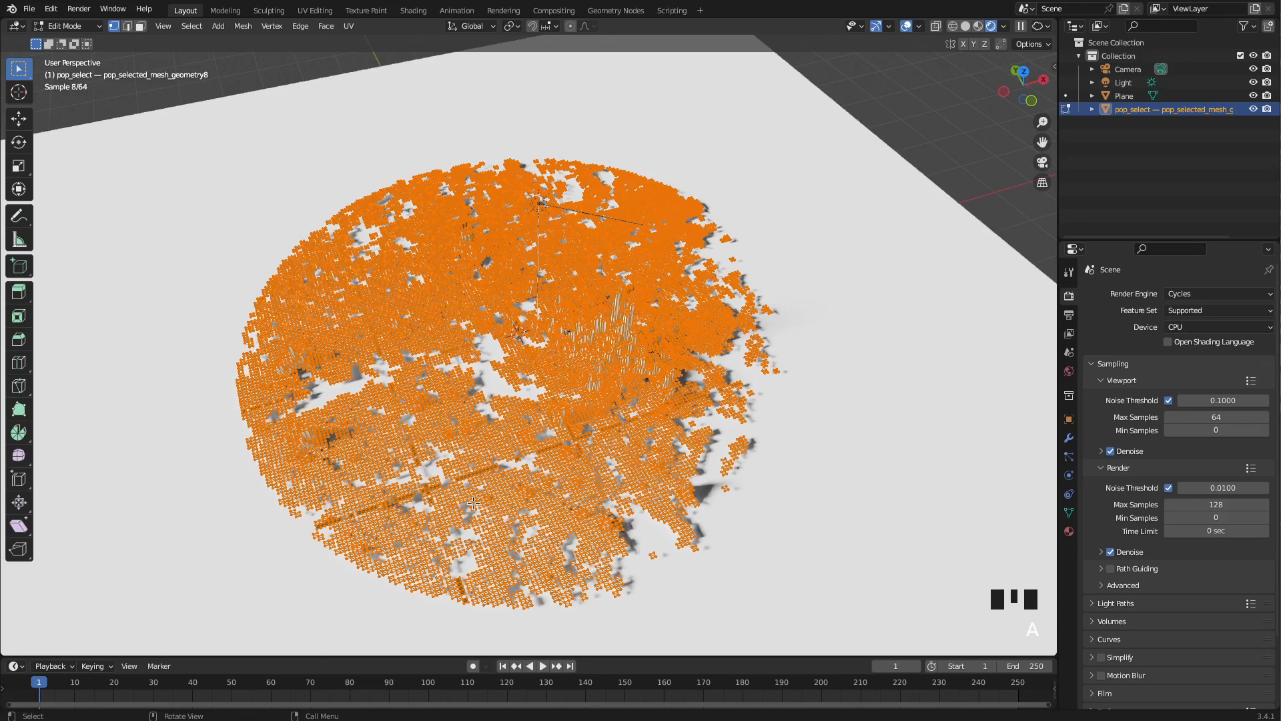
right_click(468, 437)
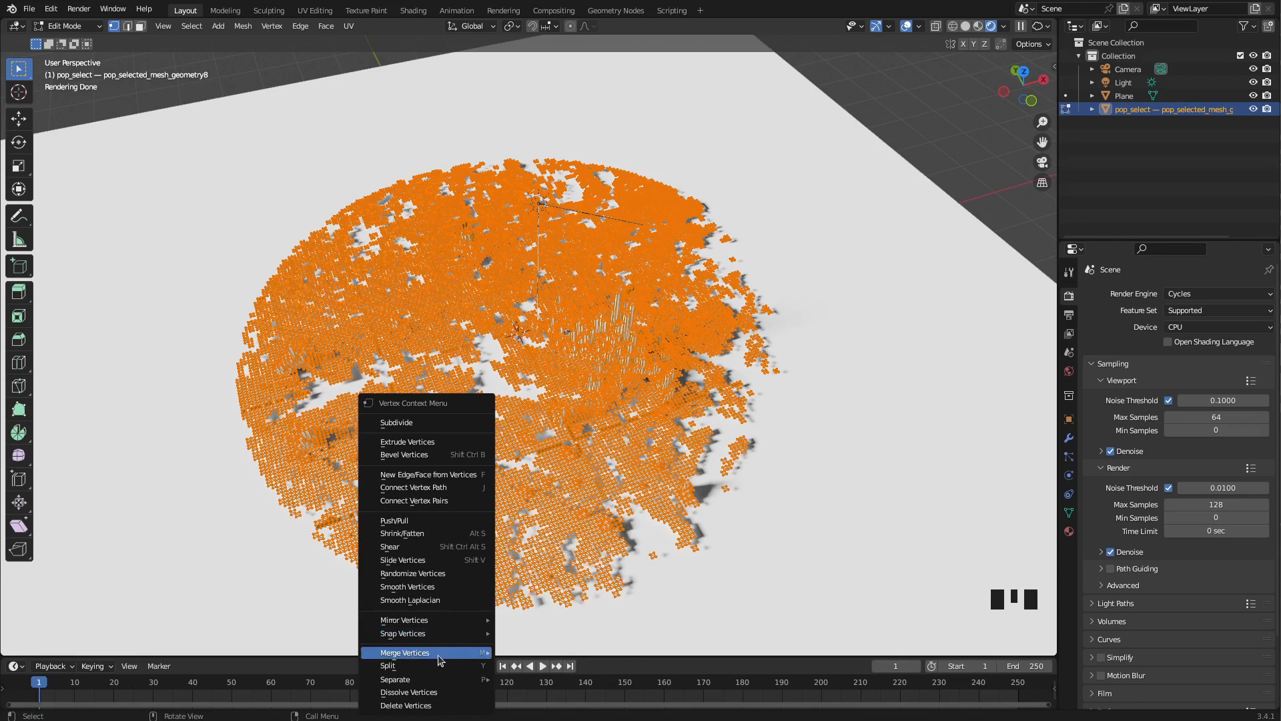
mouse_move(460, 656)
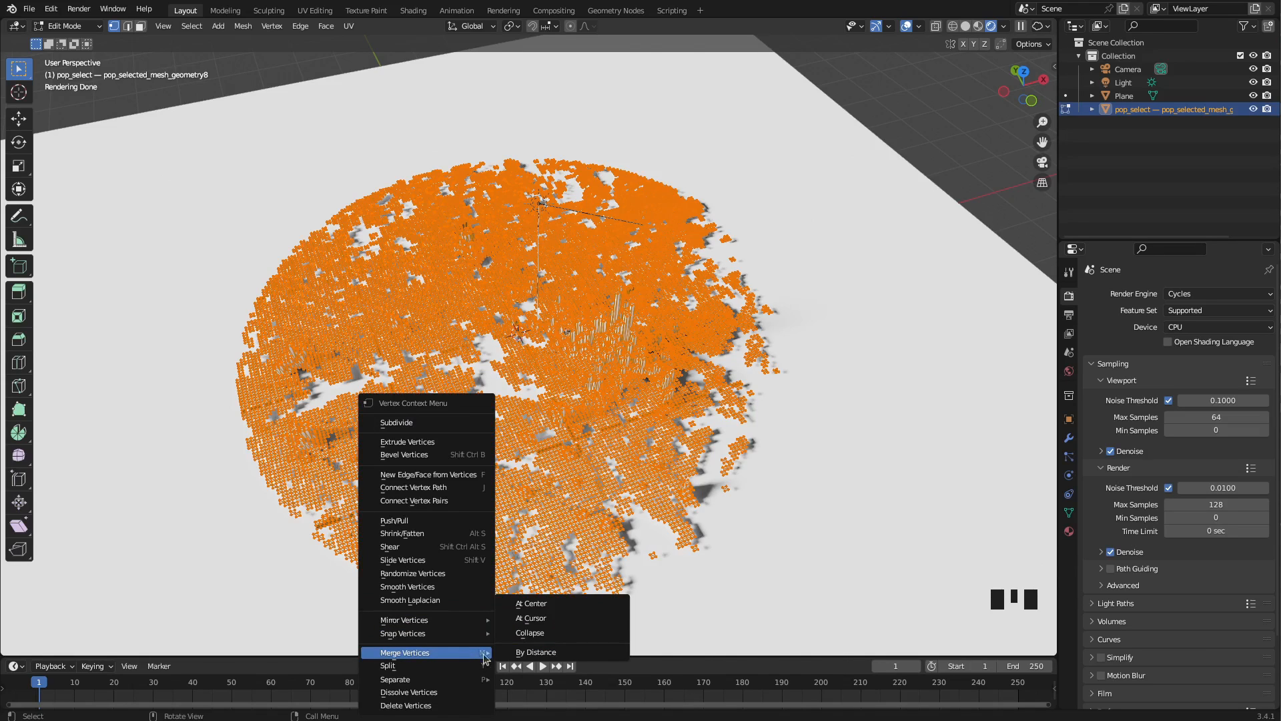
click(549, 651)
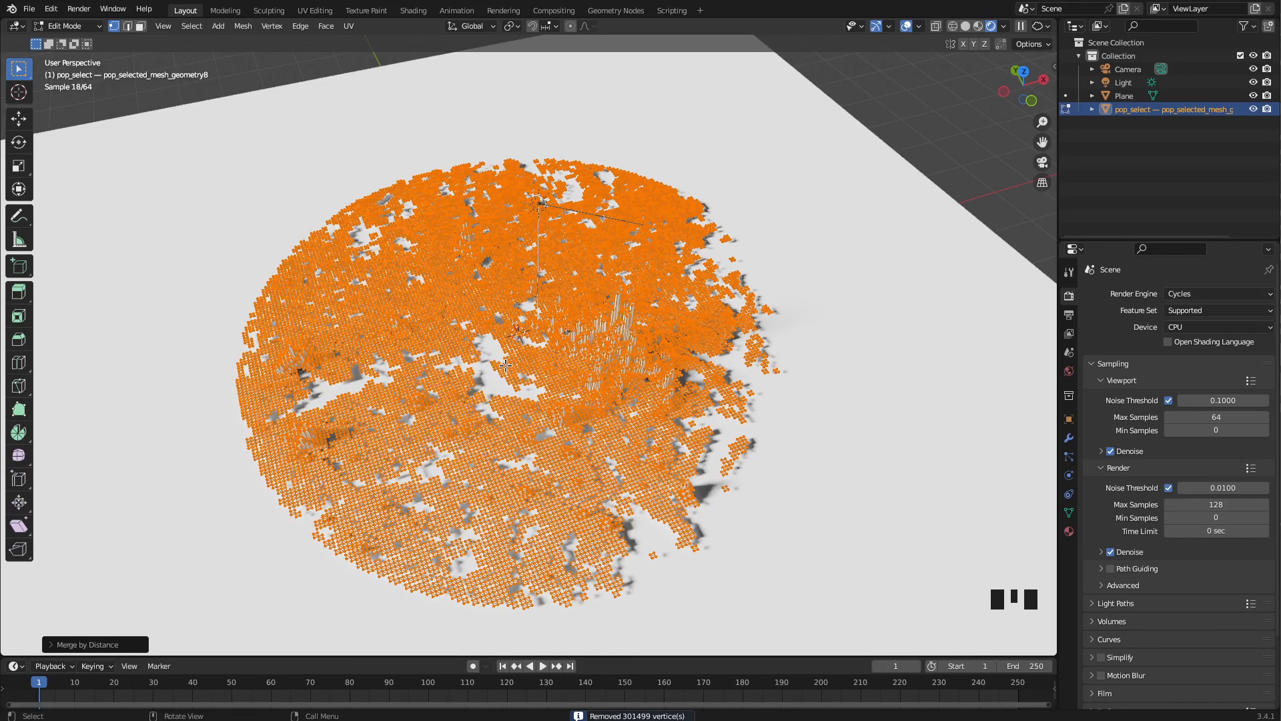
click(100, 29)
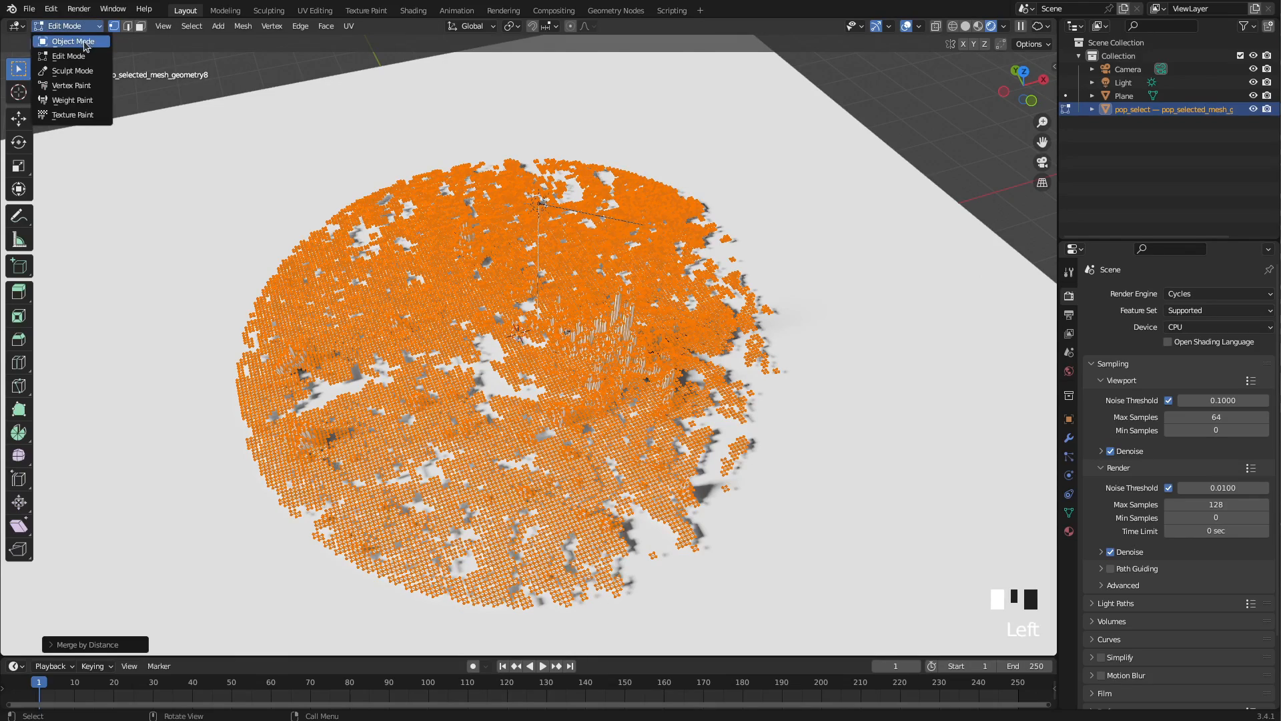
click(86, 47)
Set the Cycles device back to GPU Compute
scroll(546, 446, down, 3)
scroll(546, 446, up, 8)
scroll(551, 448, down, 2)
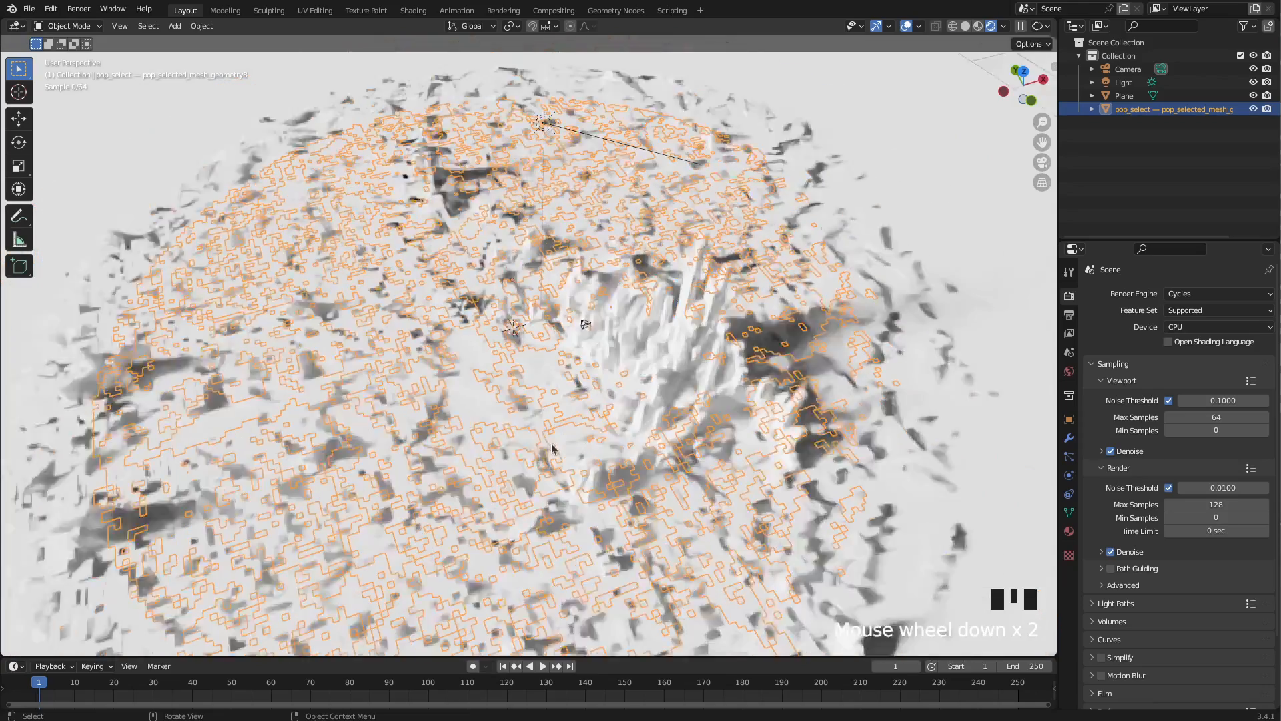
click(1218, 328)
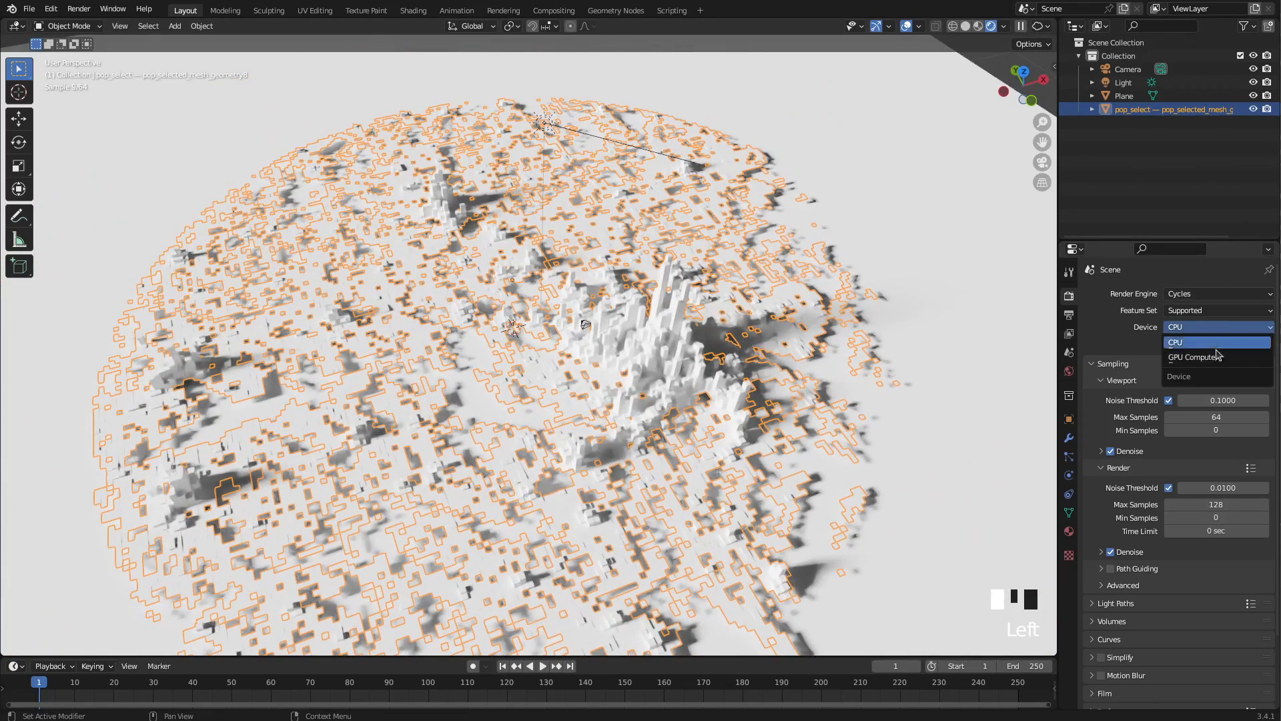
click(1217, 357)
Raise the ground plane about 0.91 m along the global Z axis towards the tops of the lowest columns
click(899, 231)
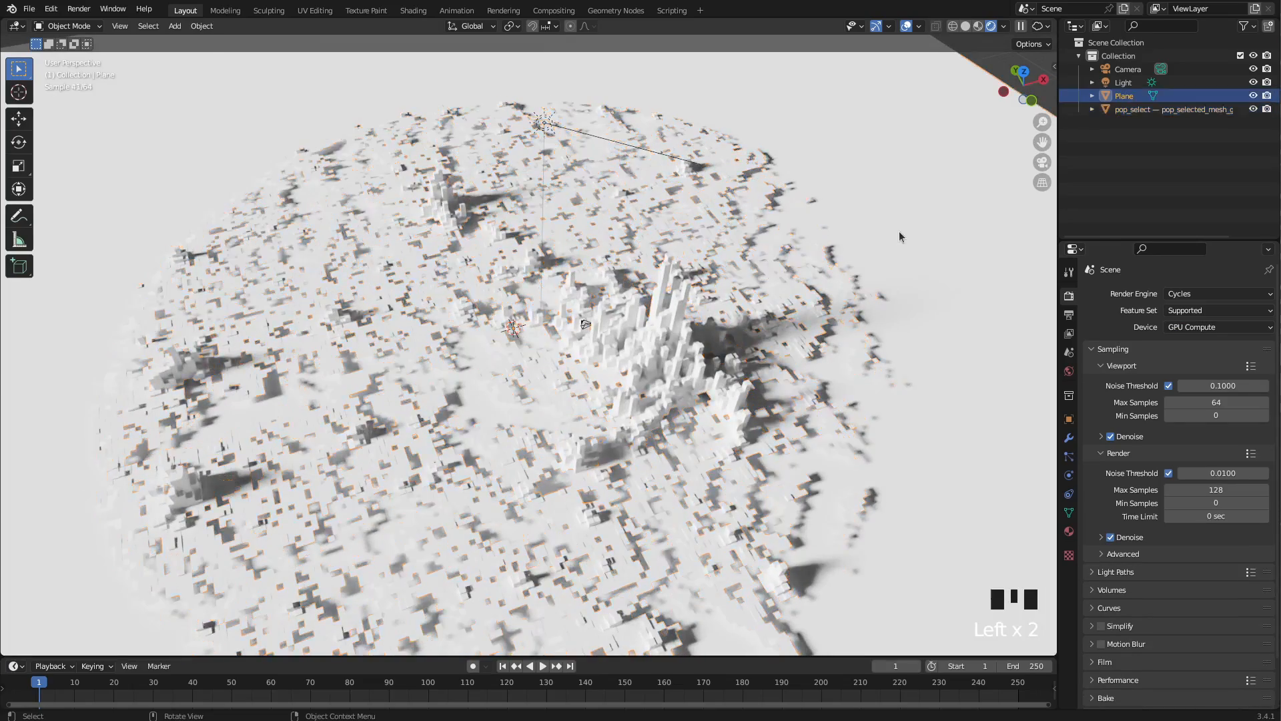
middle_drag(841, 563, 845, 530)
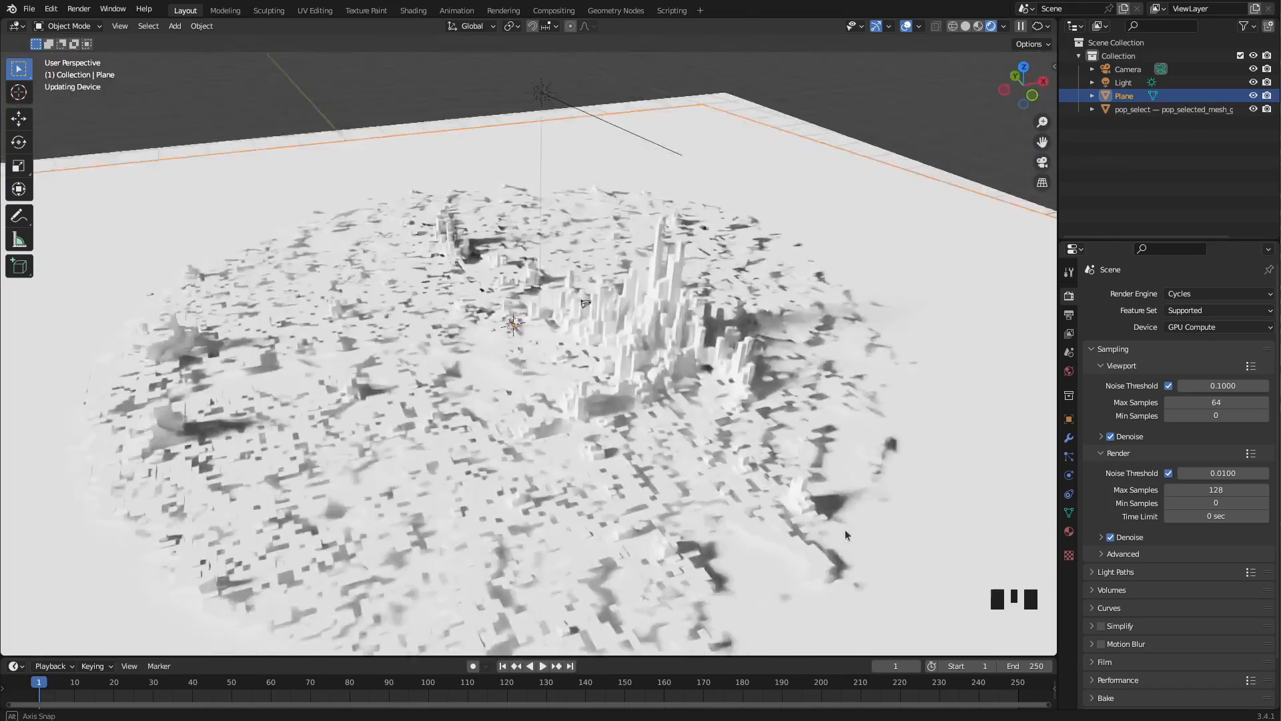
scroll(666, 455, down, 3)
scroll(600, 433, up, 6)
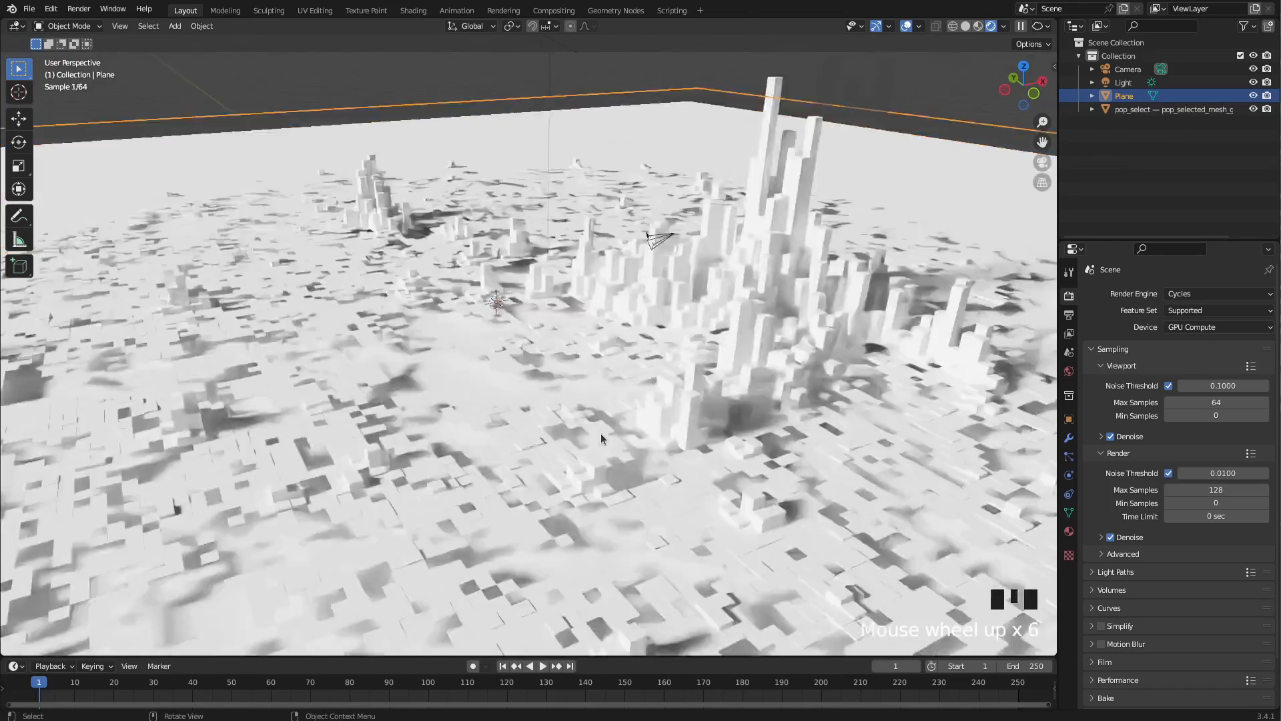
scroll(590, 430, up, 4)
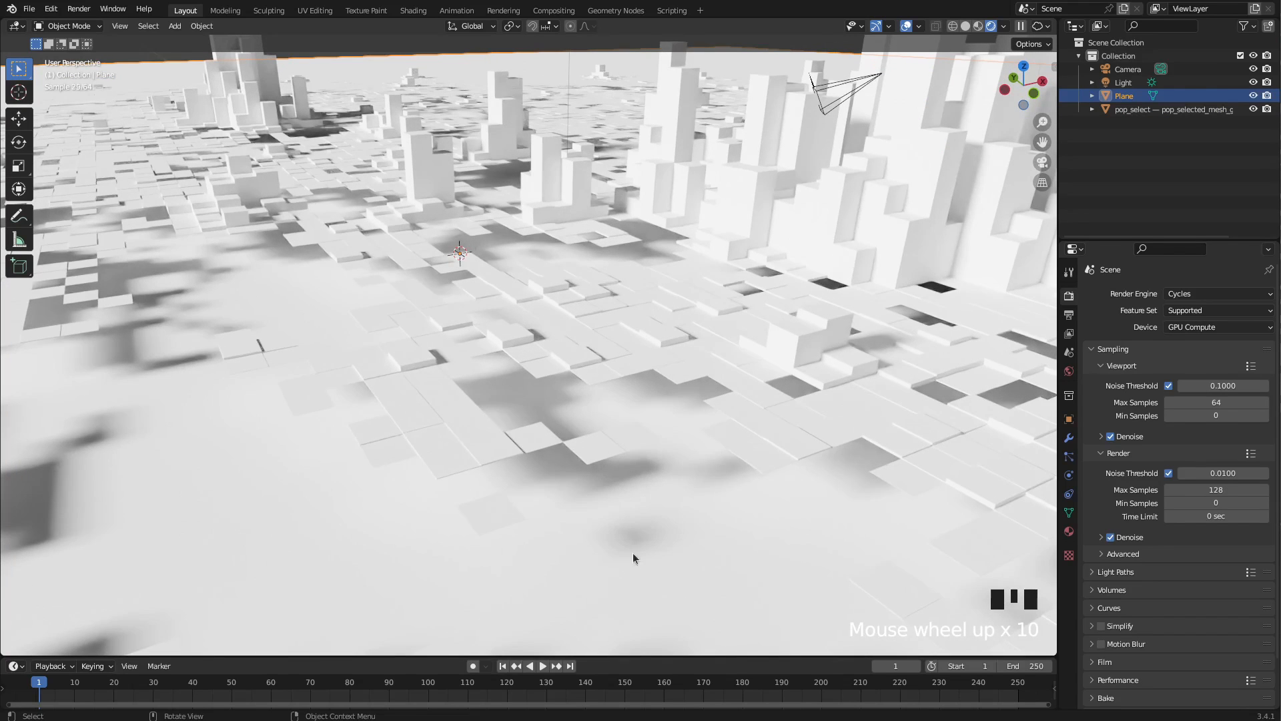
click(596, 537)
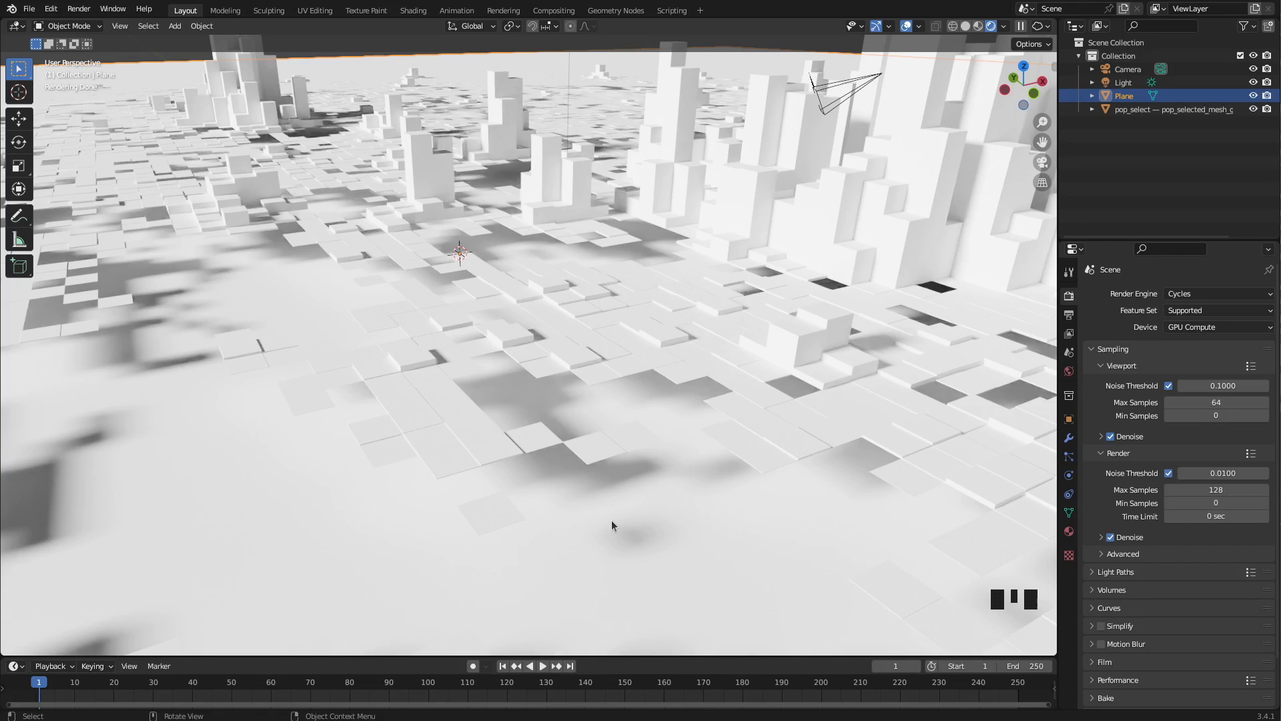
key(g)
key(z)
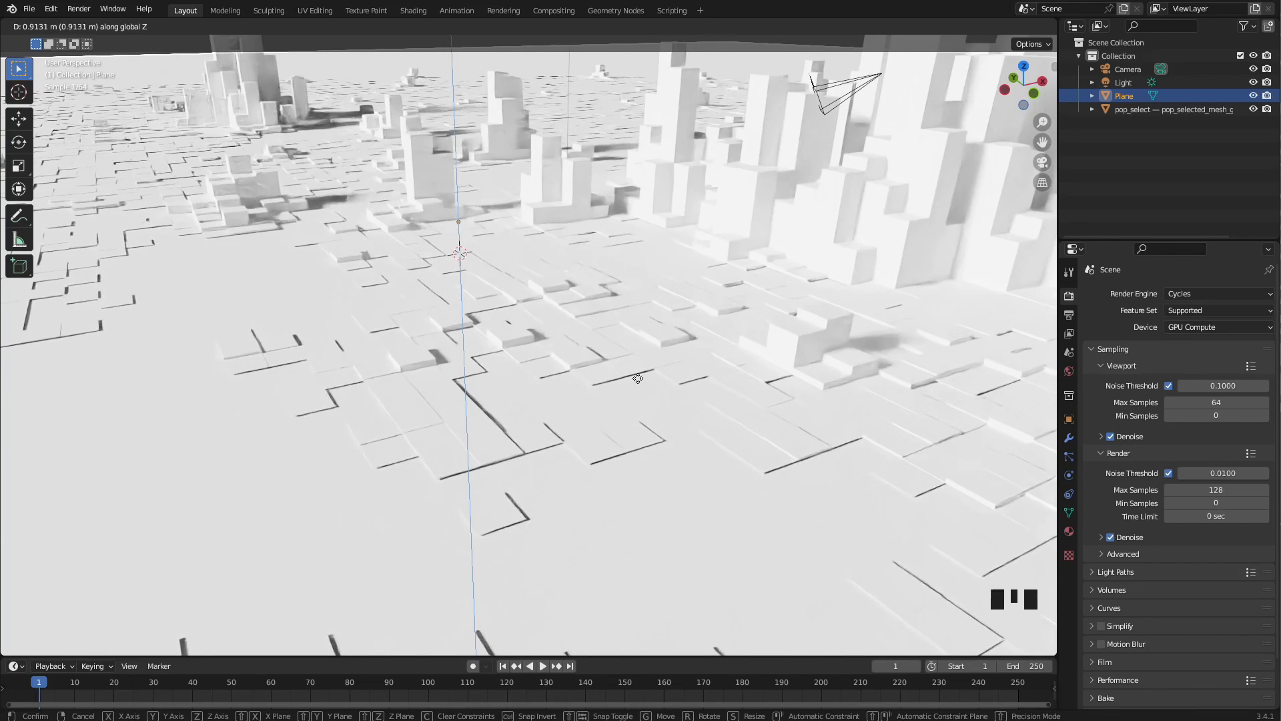
click(638, 378)
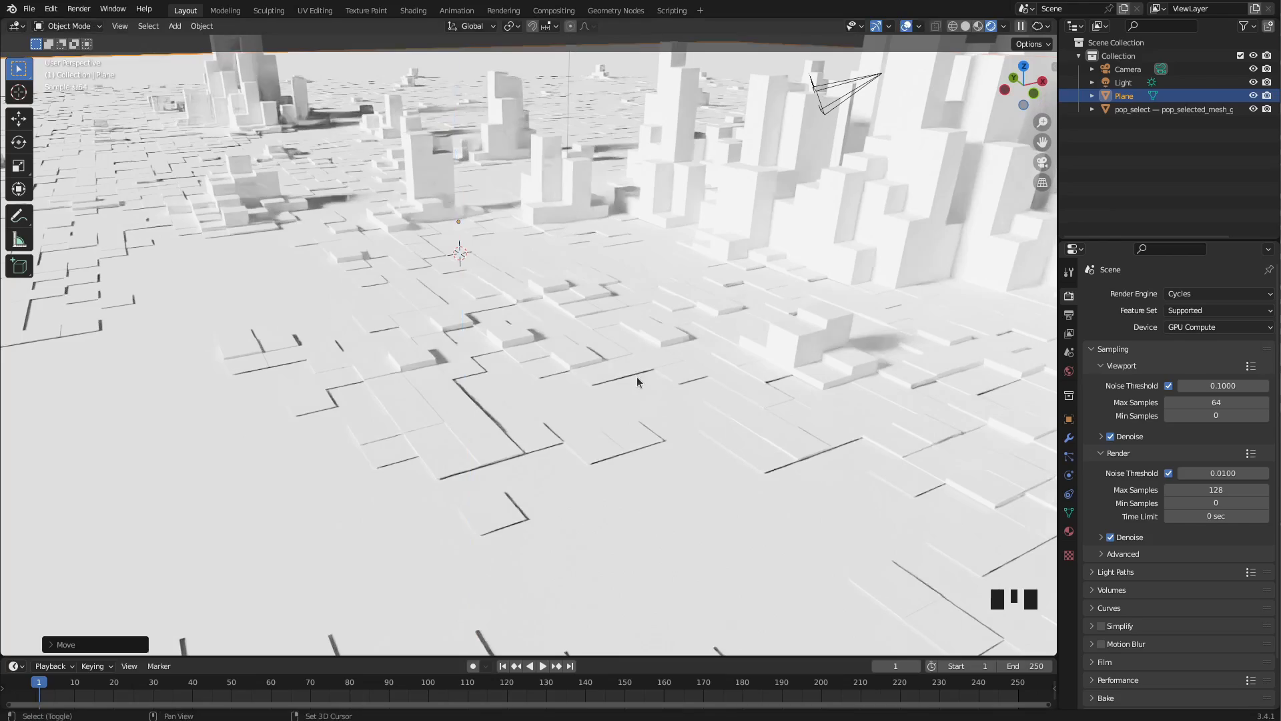
Inspect the raised ground plane and the shadows around the tallest column cluster from close up and farther away
middle_drag(614, 455, 554, 334)
scroll(558, 353, up, 2)
scroll(558, 349, down, 2)
scroll(558, 349, down, 3)
scroll(414, 380, down, 2)
scroll(571, 342, up, 2)
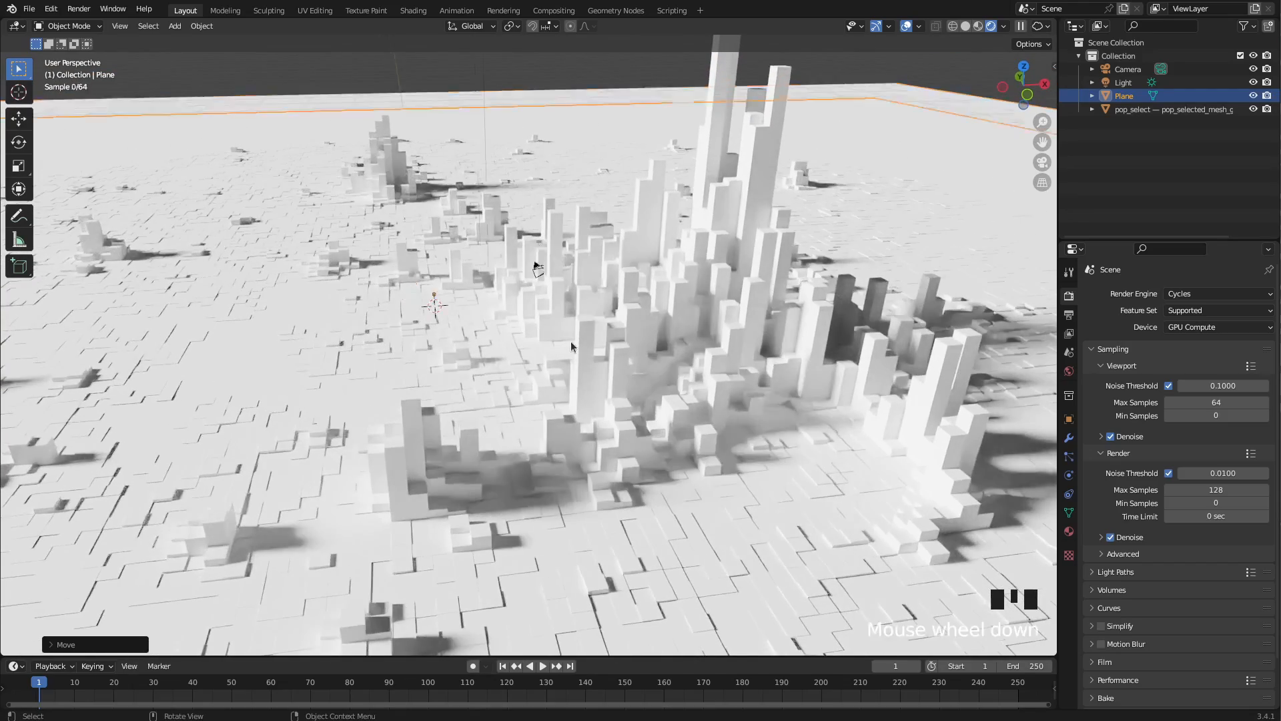
scroll(619, 365, up, 2)
scroll(620, 367, down, 2)
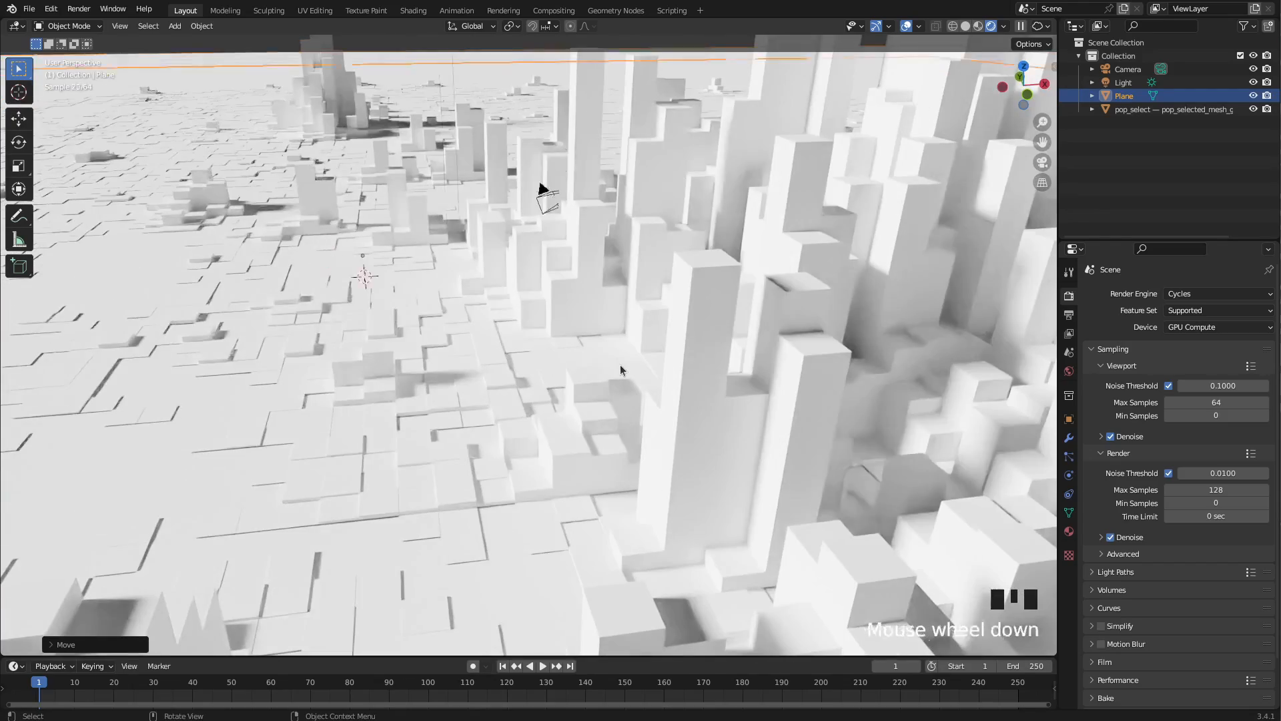
shift+middle_drag(625, 387, 584, 370)
middle_drag(338, 390, 387, 408)
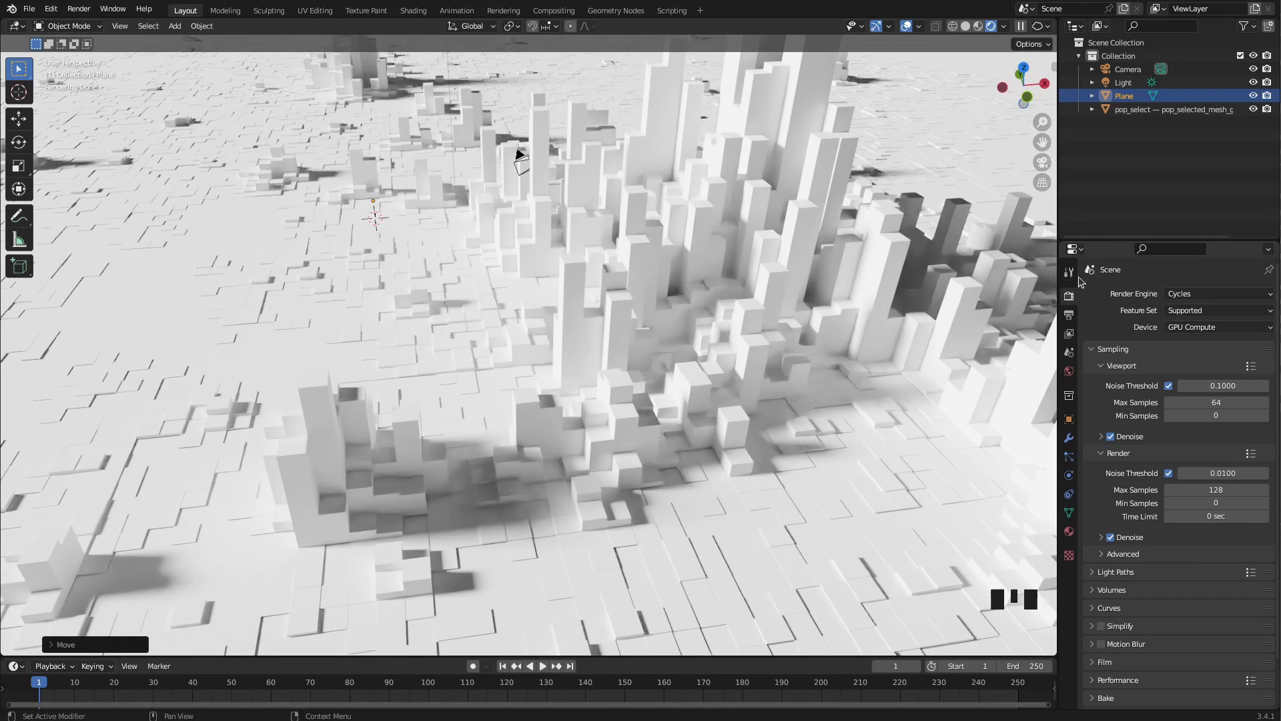
Compare the shading by switching the render engine to Eevee and back to Cycles
click(1188, 295)
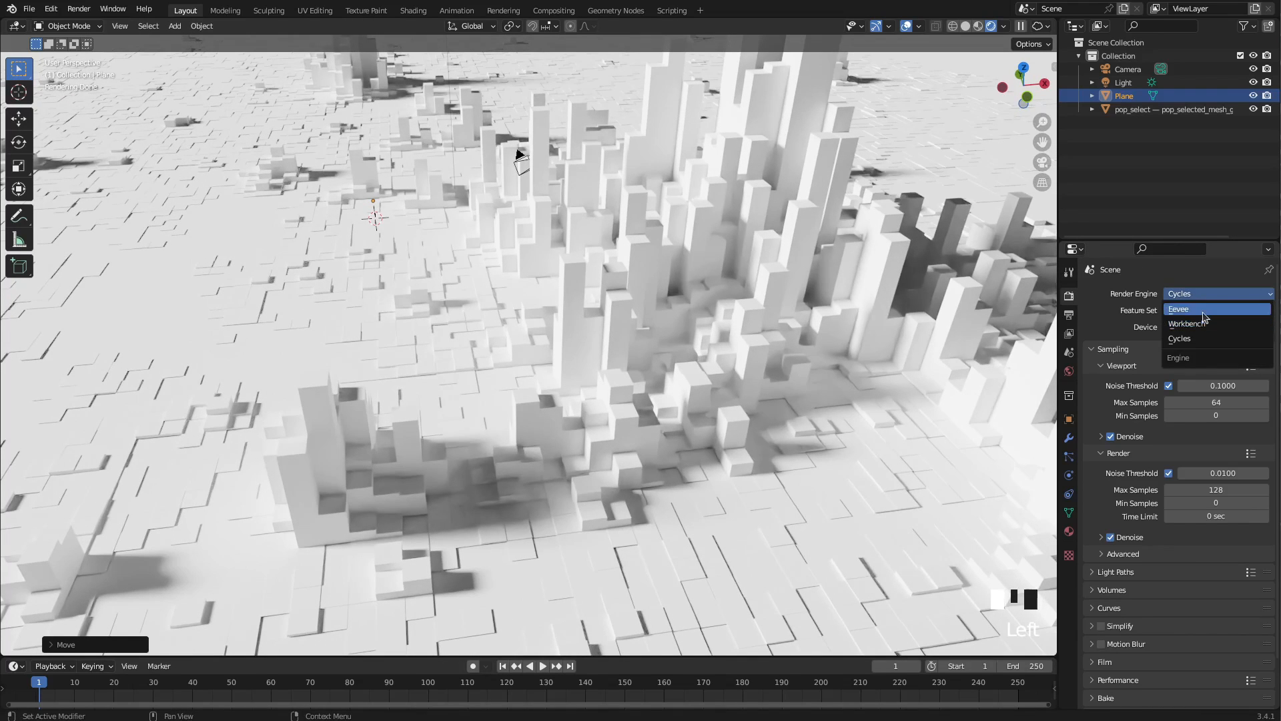
click(1203, 311)
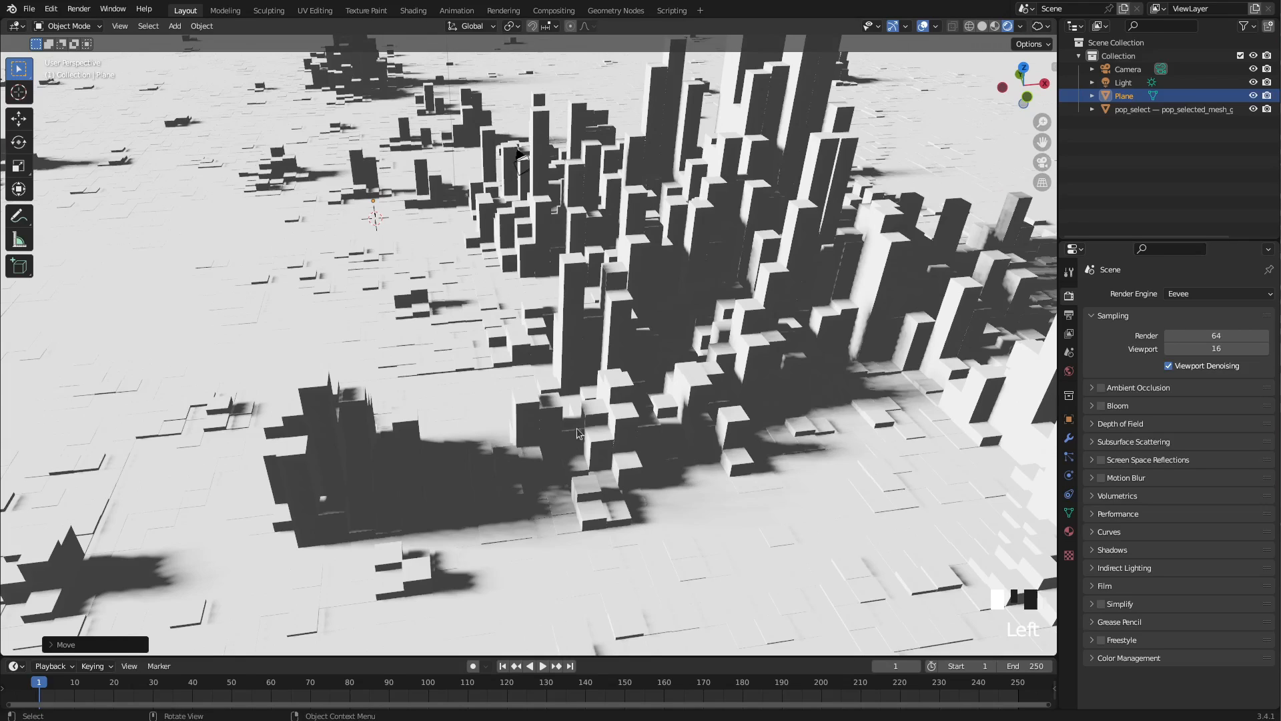
click(1220, 298)
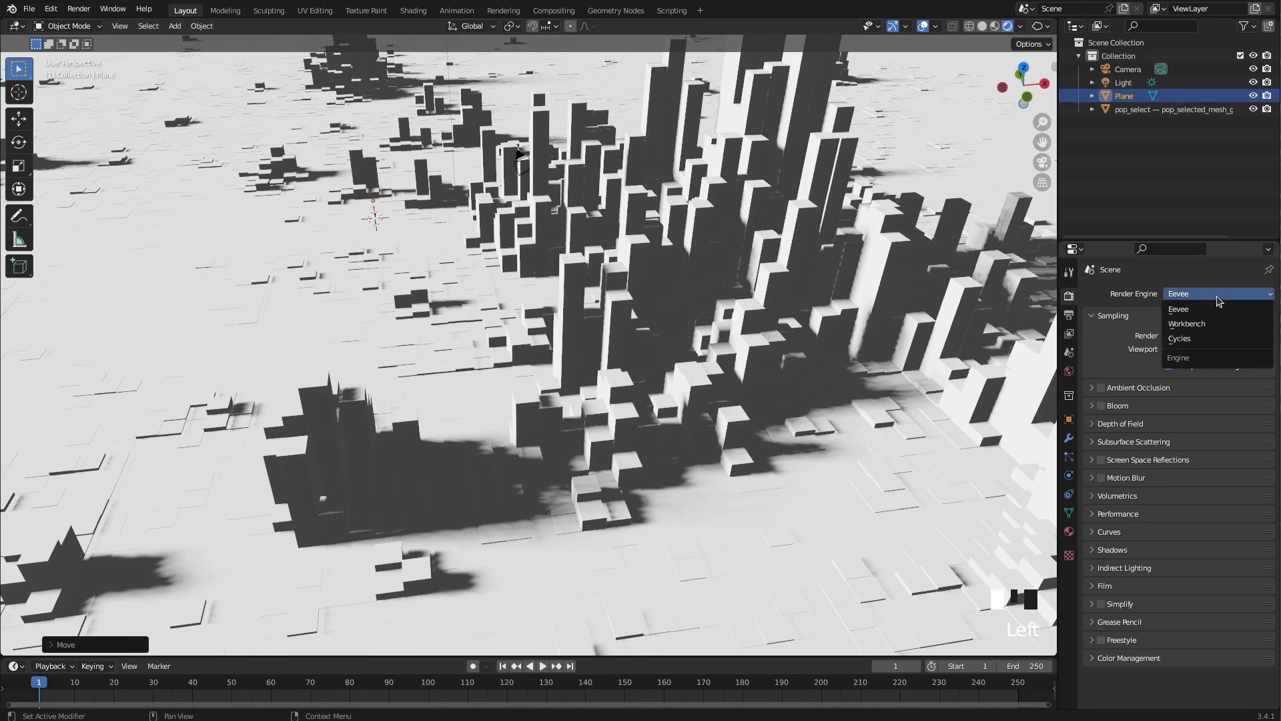
click(1215, 339)
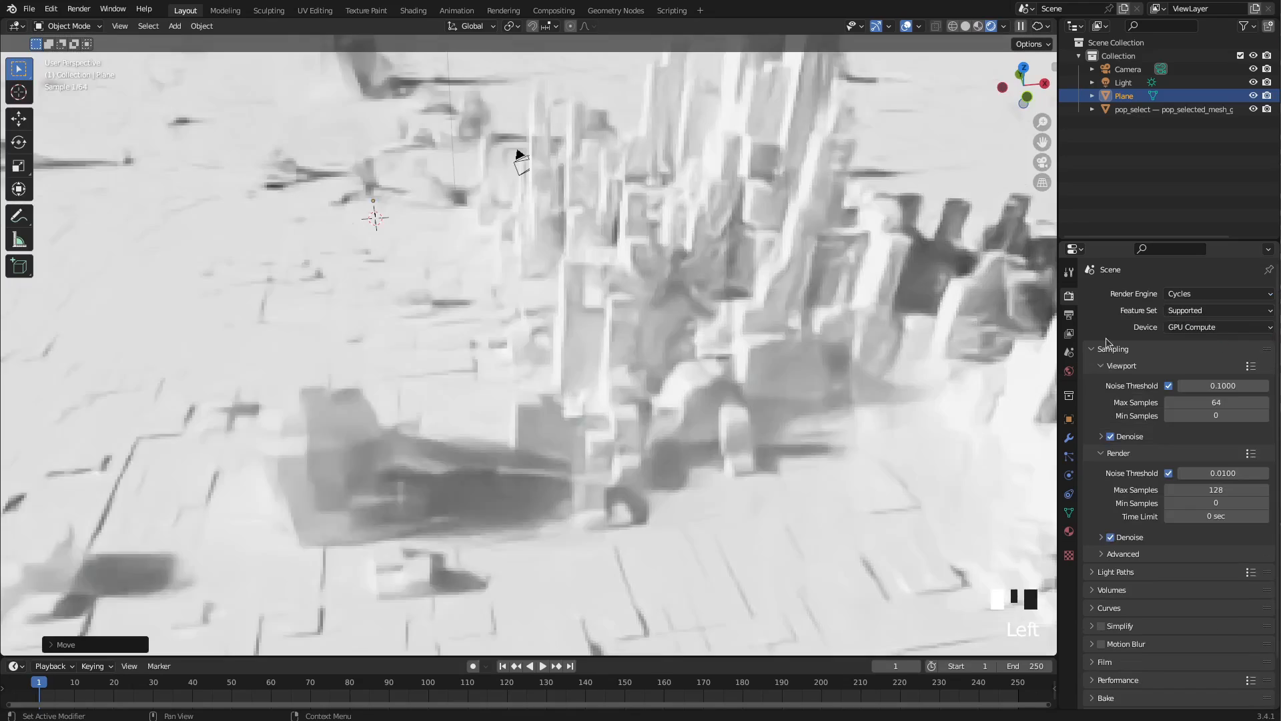
Create a new material on the population mesh and name it "population"
middle_drag(496, 518, 490, 519)
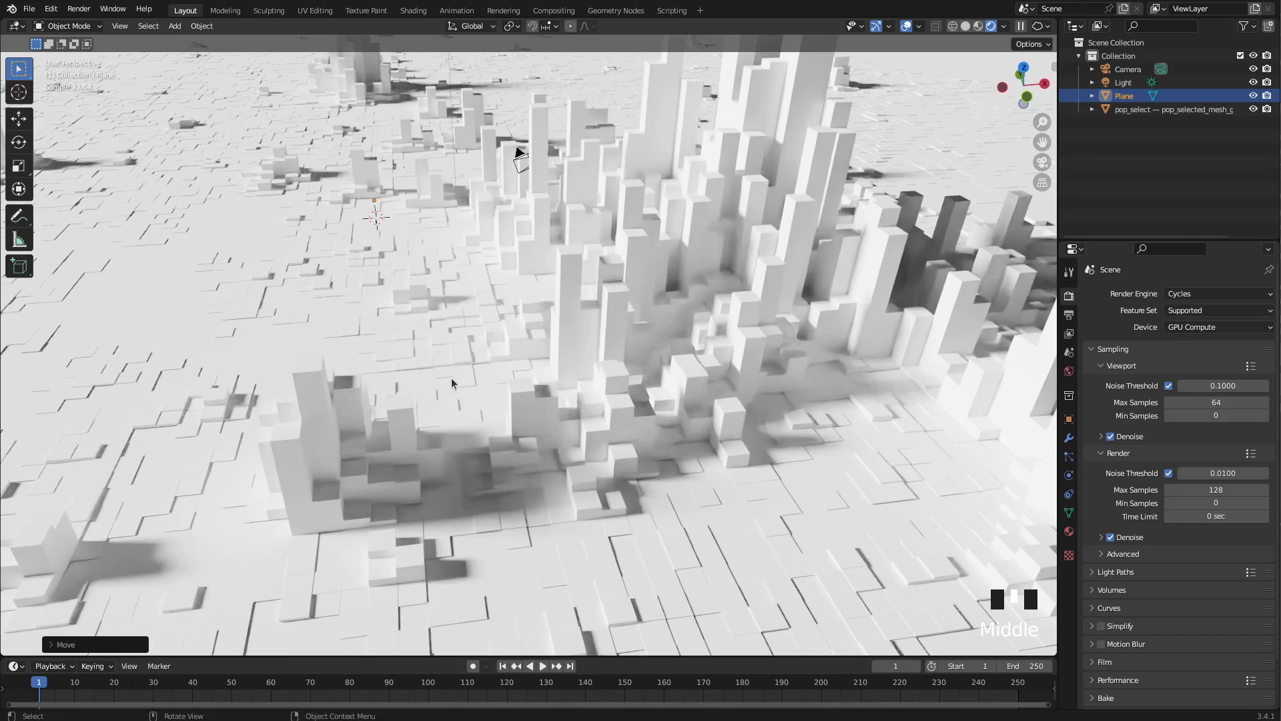
mouse_move(615, 428)
middle_down()
mouse_move(637, 475)
mouse_move(622, 439)
middle_up()
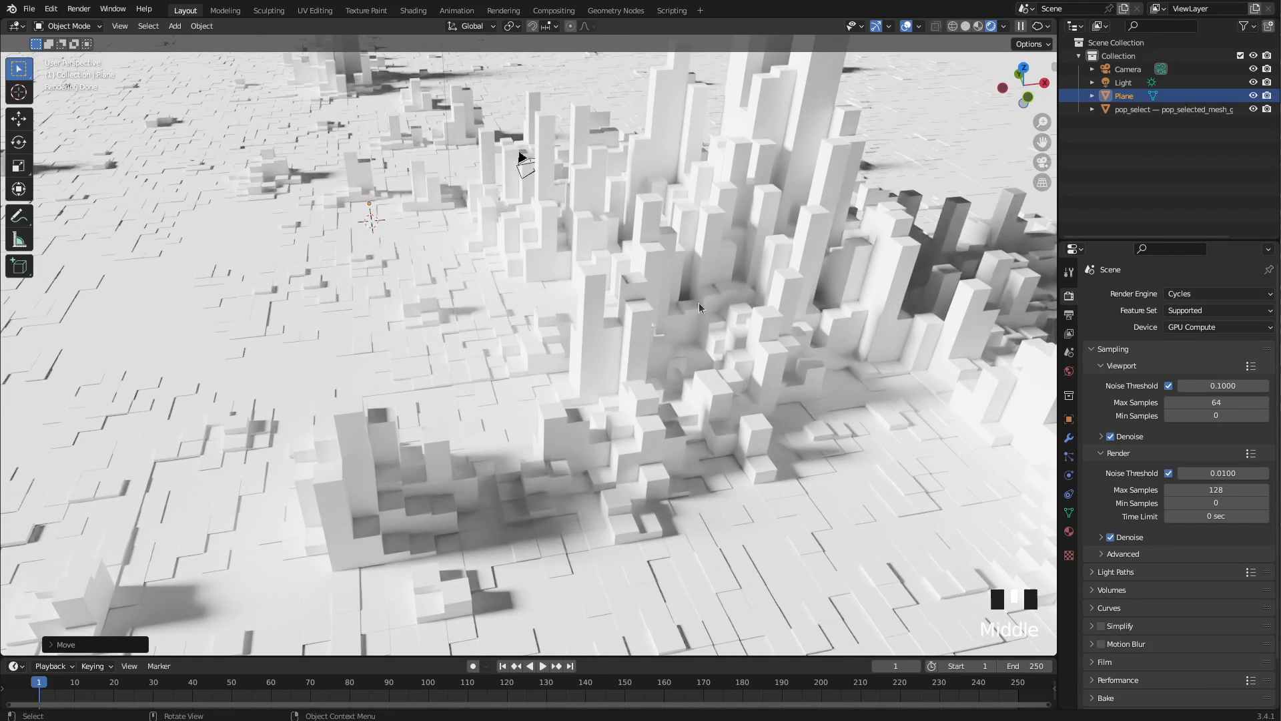
click(630, 347)
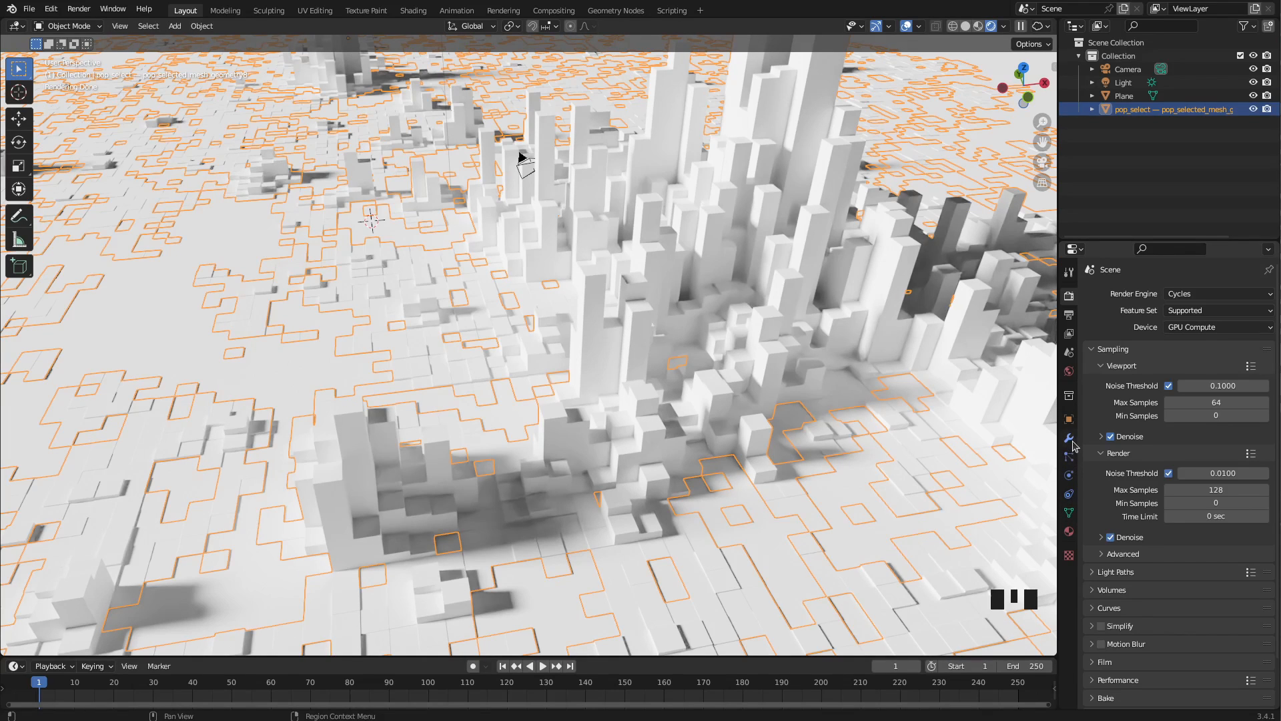
click(1068, 532)
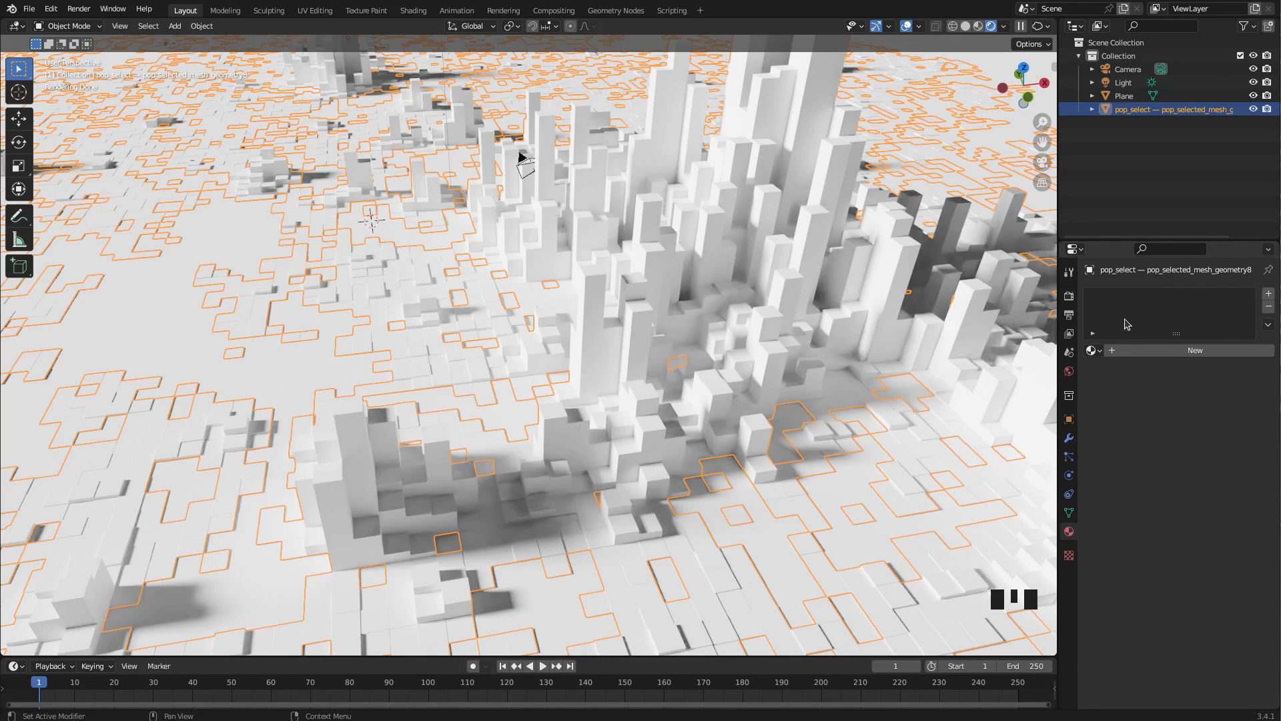
click(1135, 352)
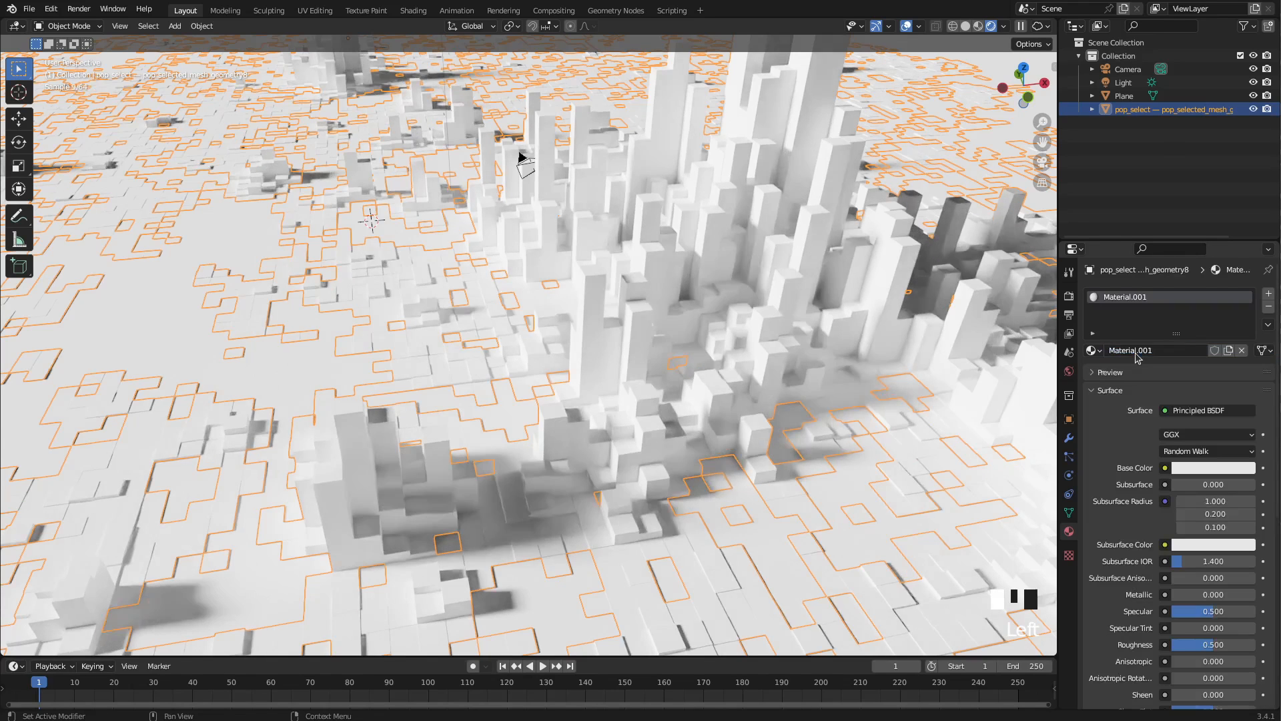
double_click(1152, 353)
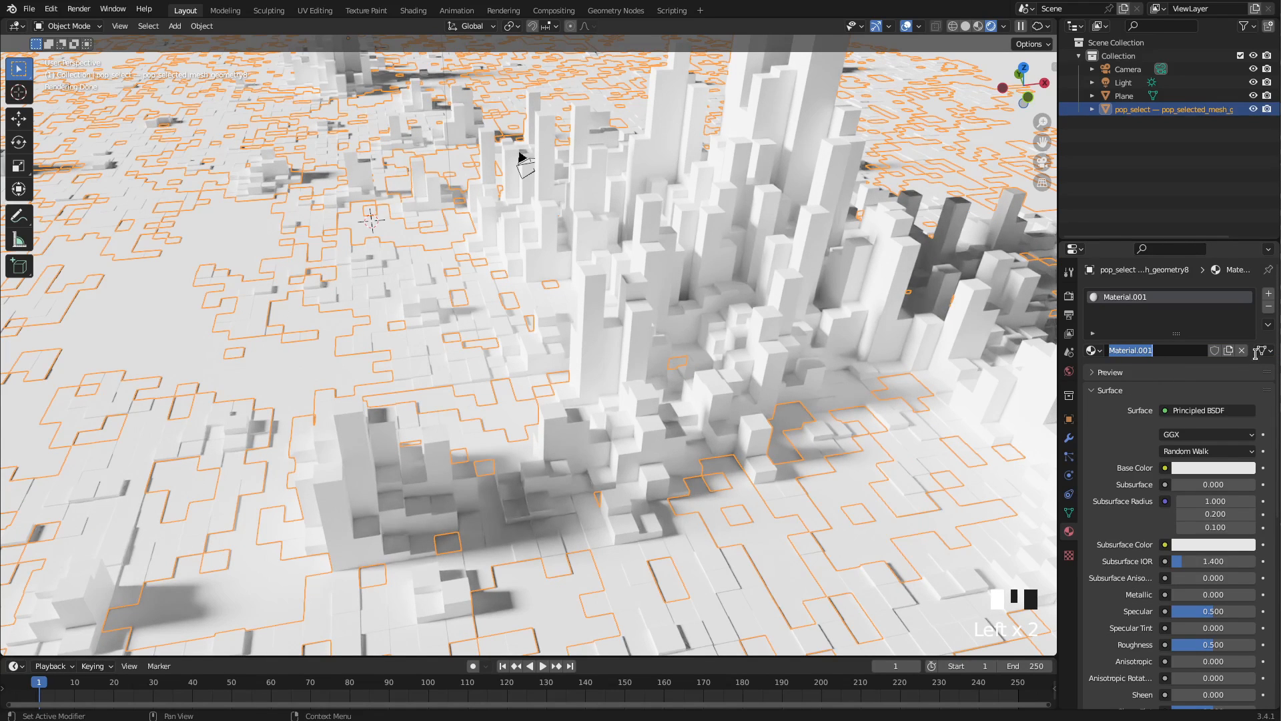
text(population)
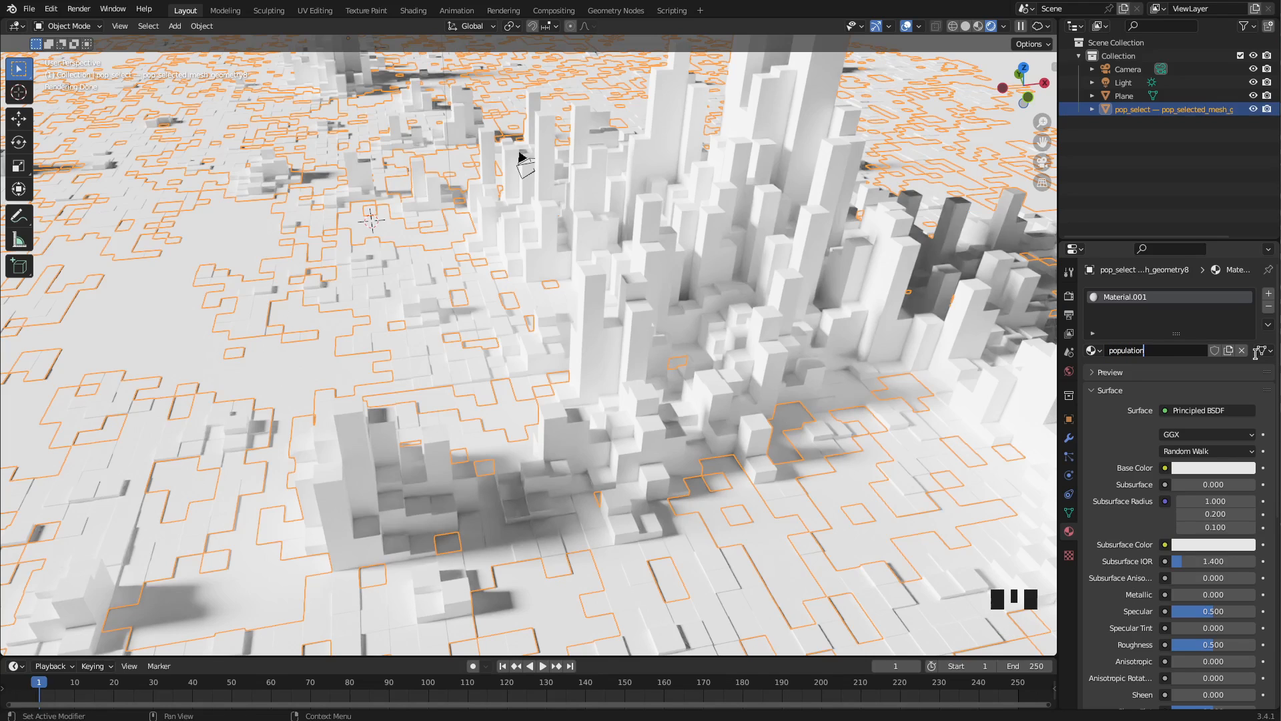
key(Return)
Set the population material's base color to a tan with hue 0.078 and saturation 0.590, and darken its value slightly
click(1208, 473)
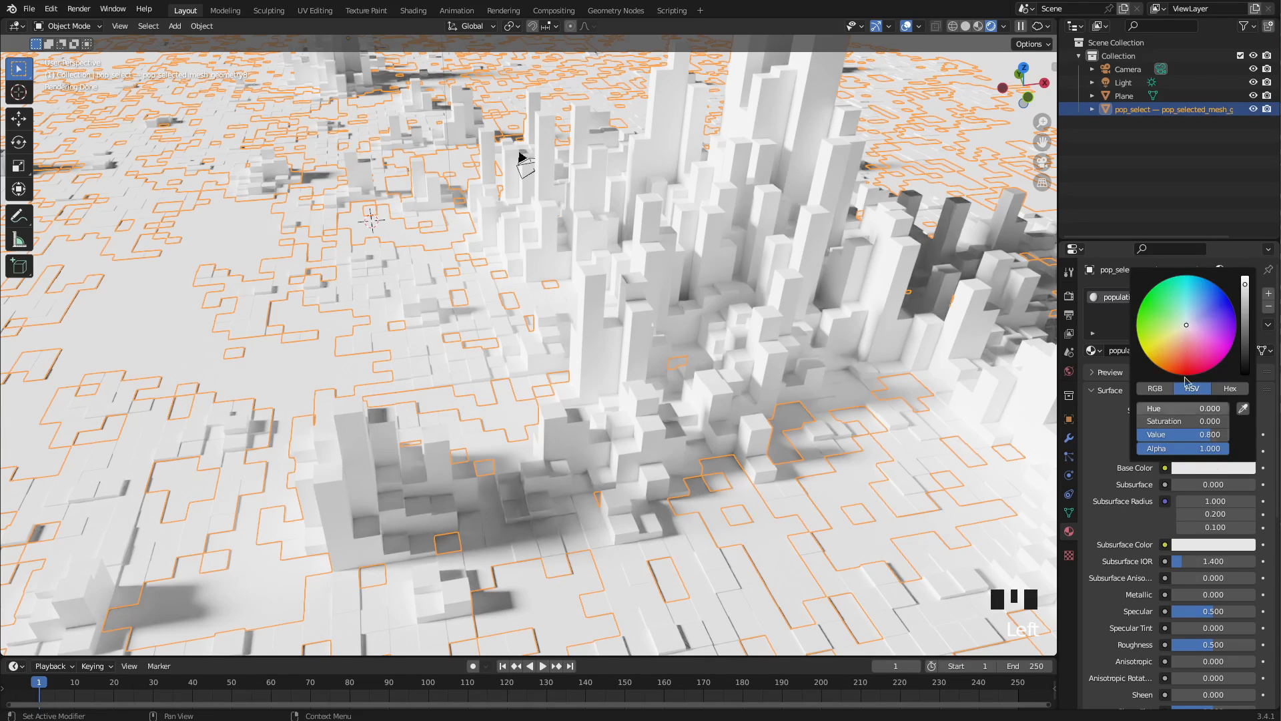
mouse_move(1190, 324)
mouse_down()
mouse_move(1224, 311)
mouse_move(1164, 292)
mouse_move(1155, 325)
mouse_move(1234, 343)
mouse_move(1195, 316)
mouse_move(1178, 339)
mouse_up()
click(1228, 295)
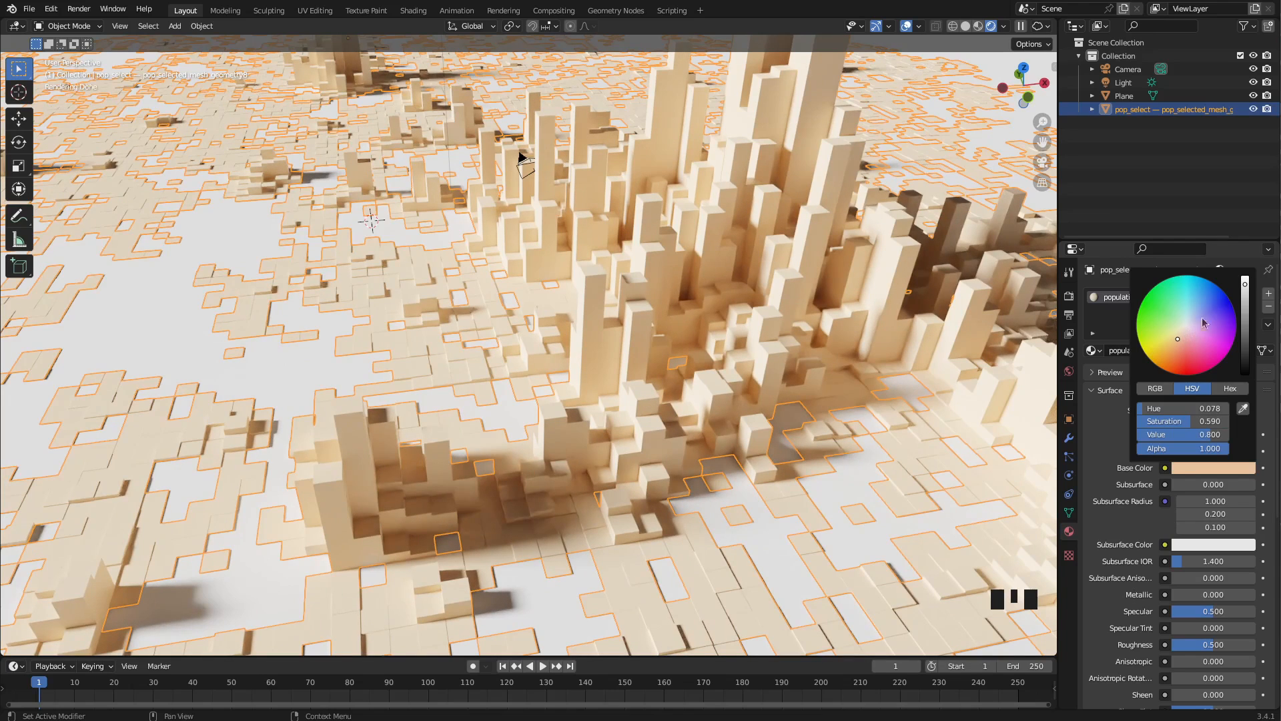
drag(1248, 289, 1245, 299)
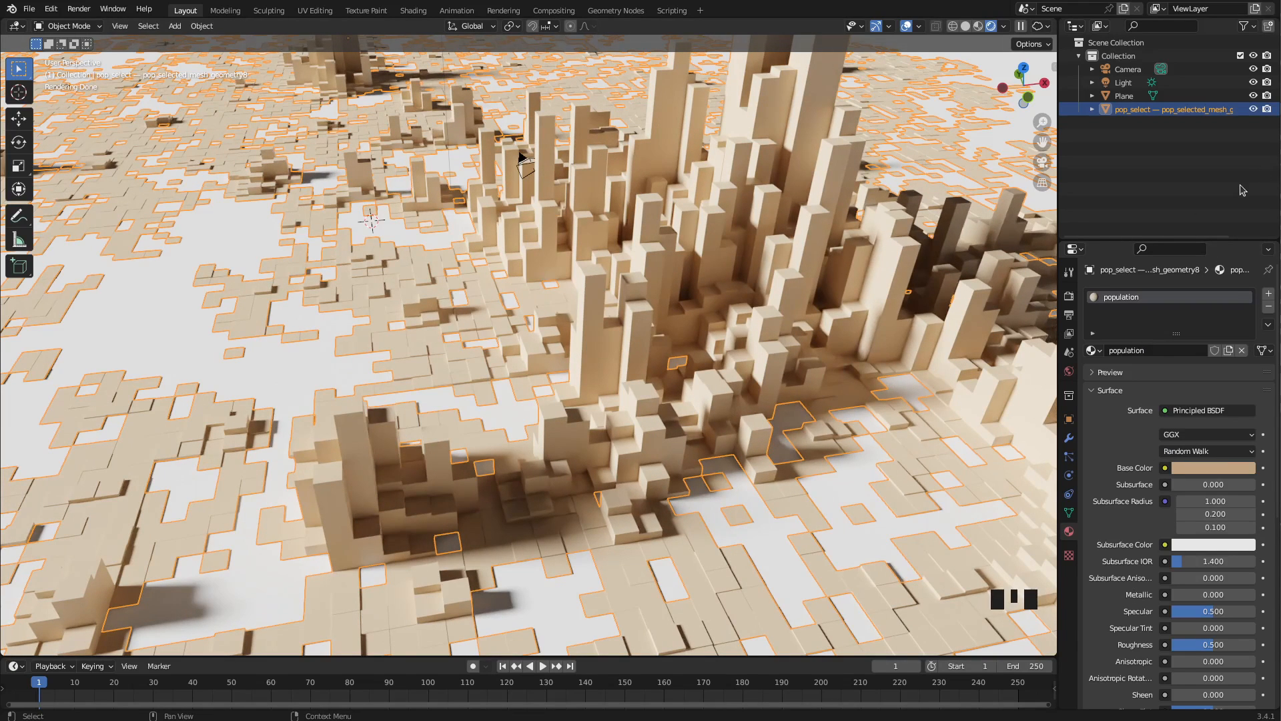
Examine the tan columns from close up and go through the population material's remaining surface settings
middle_drag(696, 399, 676, 370)
scroll(569, 371, down, 4)
scroll(569, 371, up, 6)
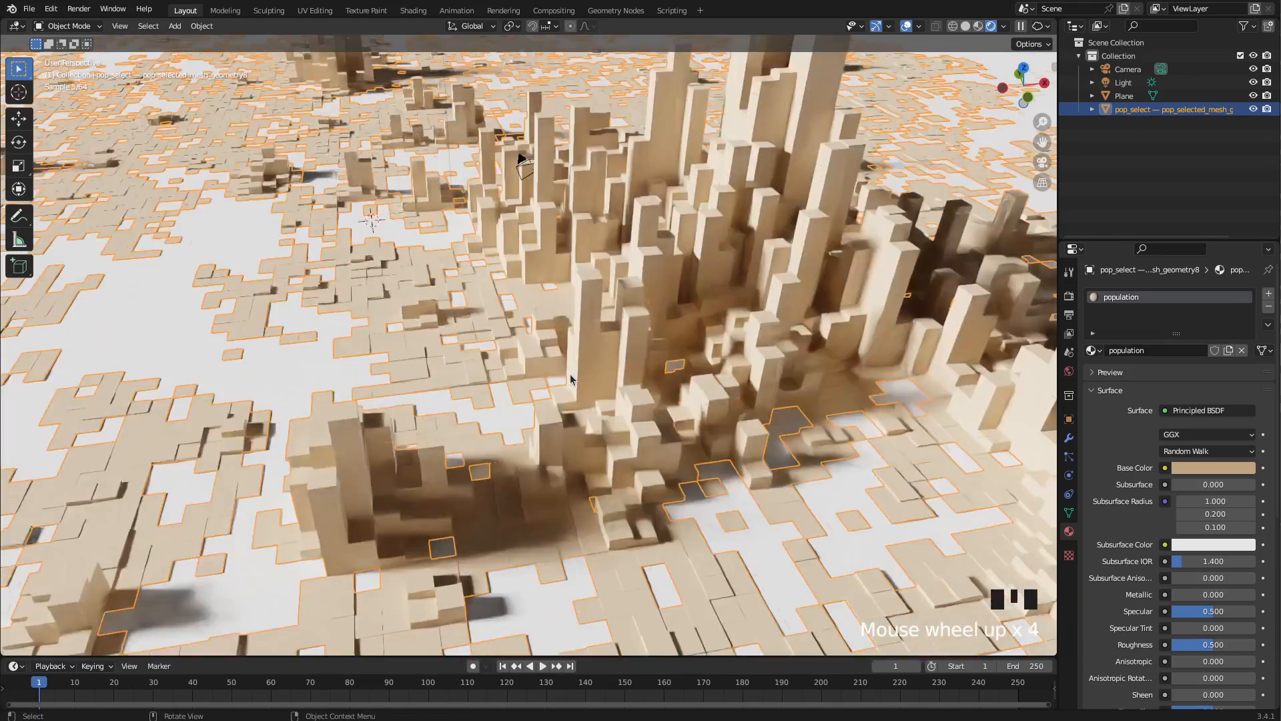
middle_drag(598, 377, 592, 375)
shift+click(588, 376)
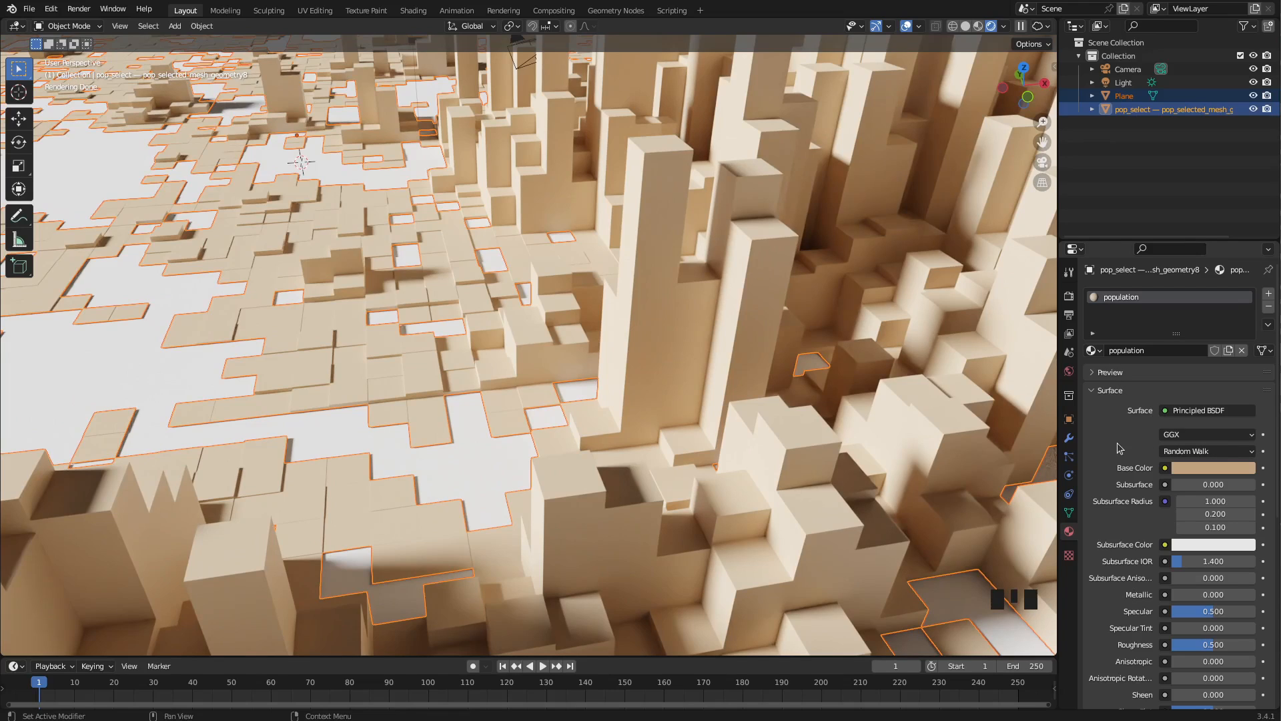
scroll(1107, 422, up, 4)
click(1093, 431)
scroll(1095, 437, down, 4)
scroll(1101, 414, down, 6)
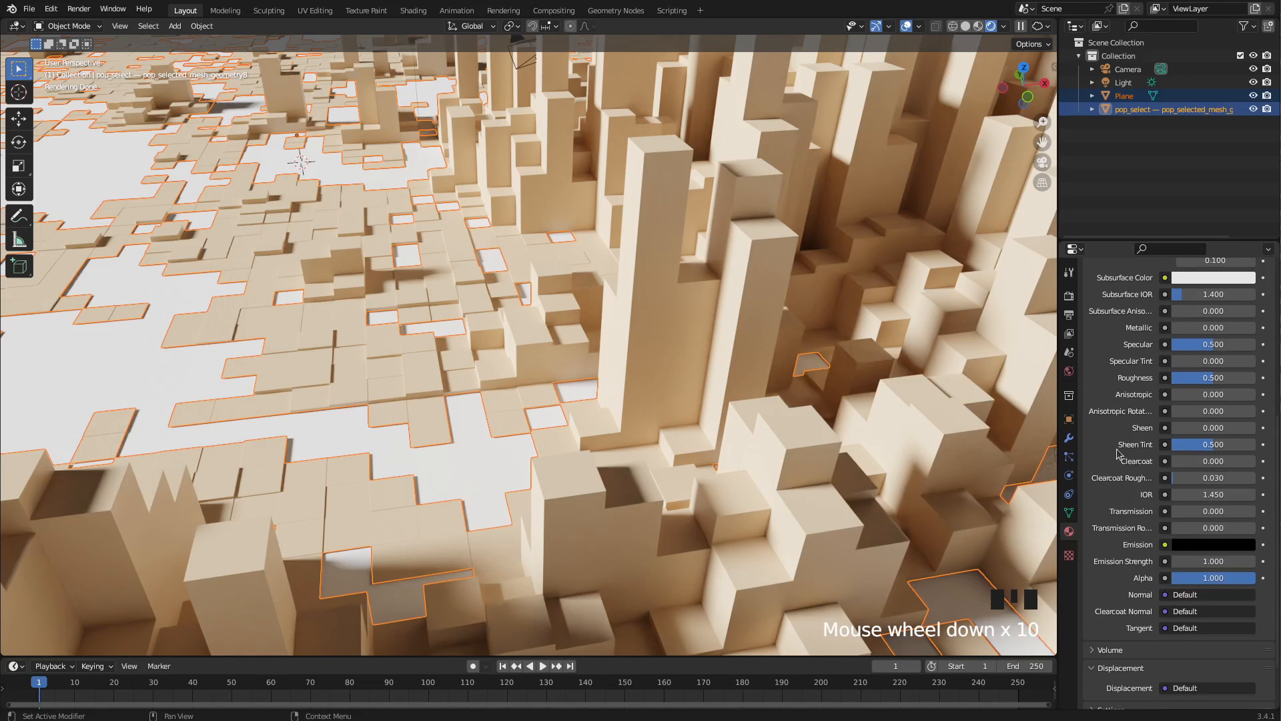
scroll(1104, 327, up, 4)
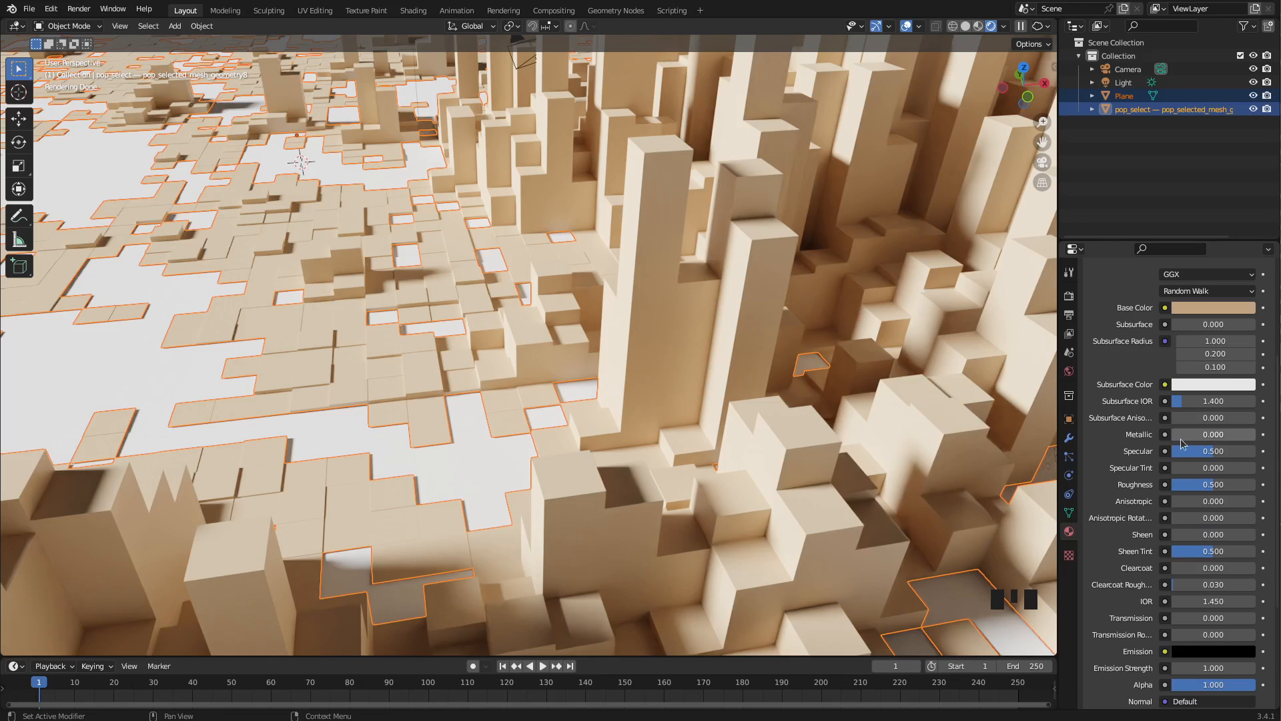
Try the population material with Metallic at 1.000 and Roughness at 0.000, checking the columns near and far
drag(1174, 438, 1258, 435)
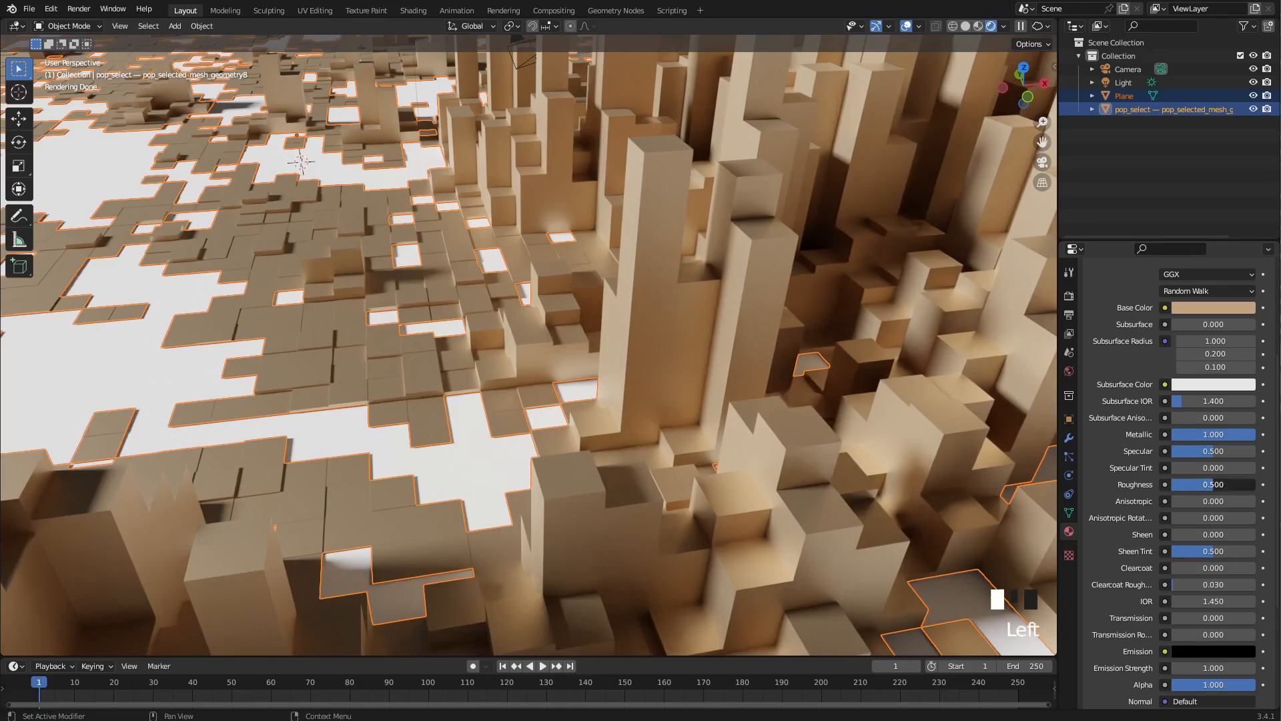
drag(1210, 485, 1161, 485)
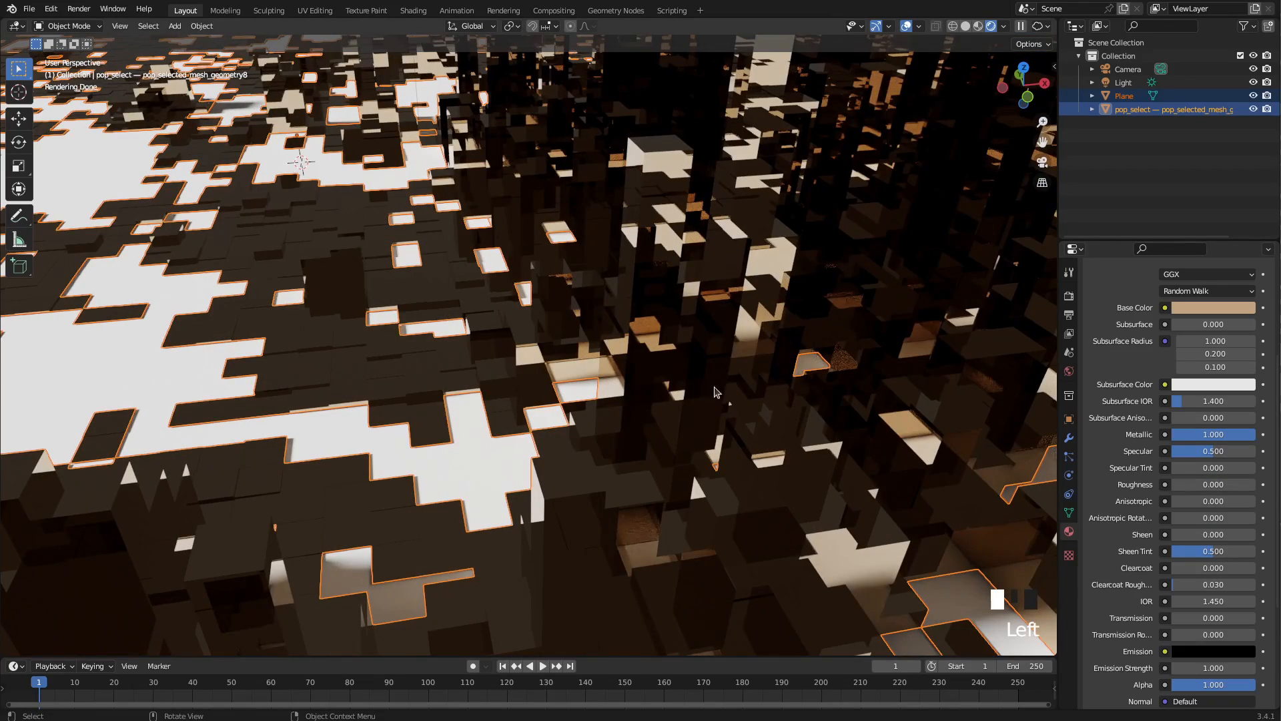
middle_drag(580, 255, 1005, 349)
scroll(595, 247, up, 4)
scroll(596, 247, down, 4)
scroll(596, 247, down, 2)
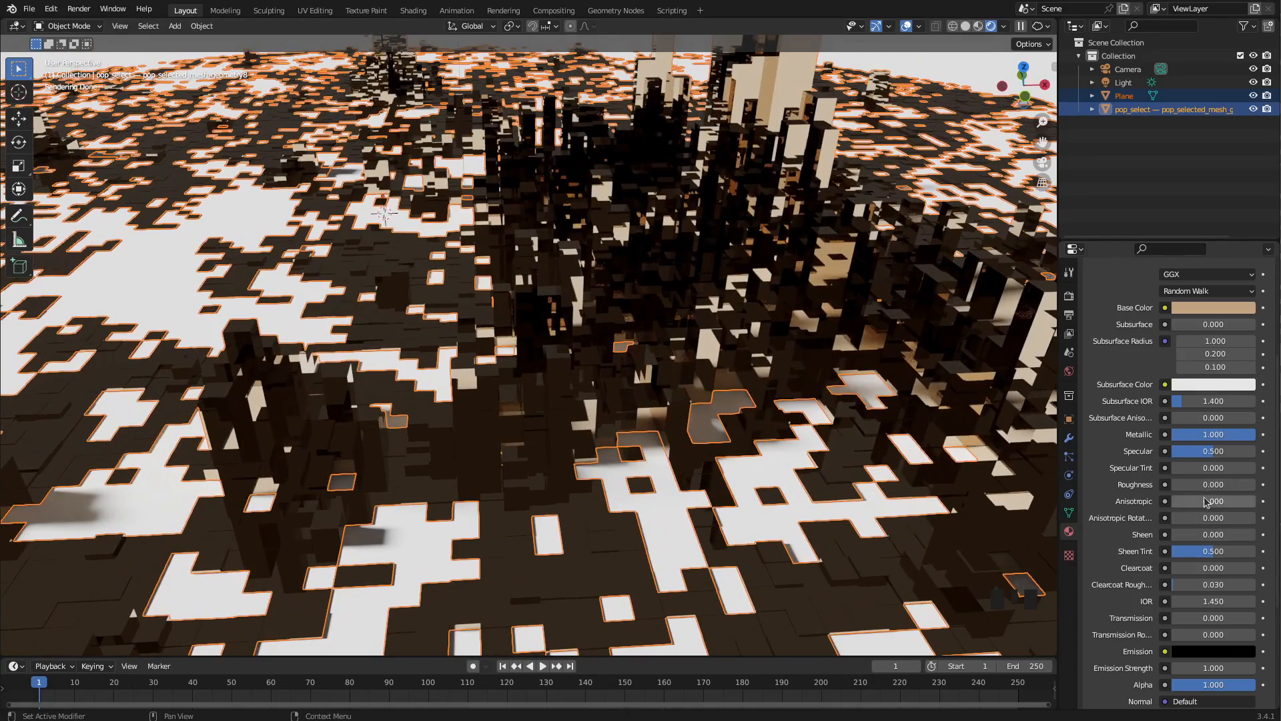
Set the population material's Metallic to 0.252, Roughness to 0.283 and Specular to 0.512
drag(1257, 435, 1193, 435)
drag(1182, 485, 1195, 484)
middle_drag(550, 380, 538, 374)
scroll(538, 374, down, 2)
scroll(539, 374, up, 6)
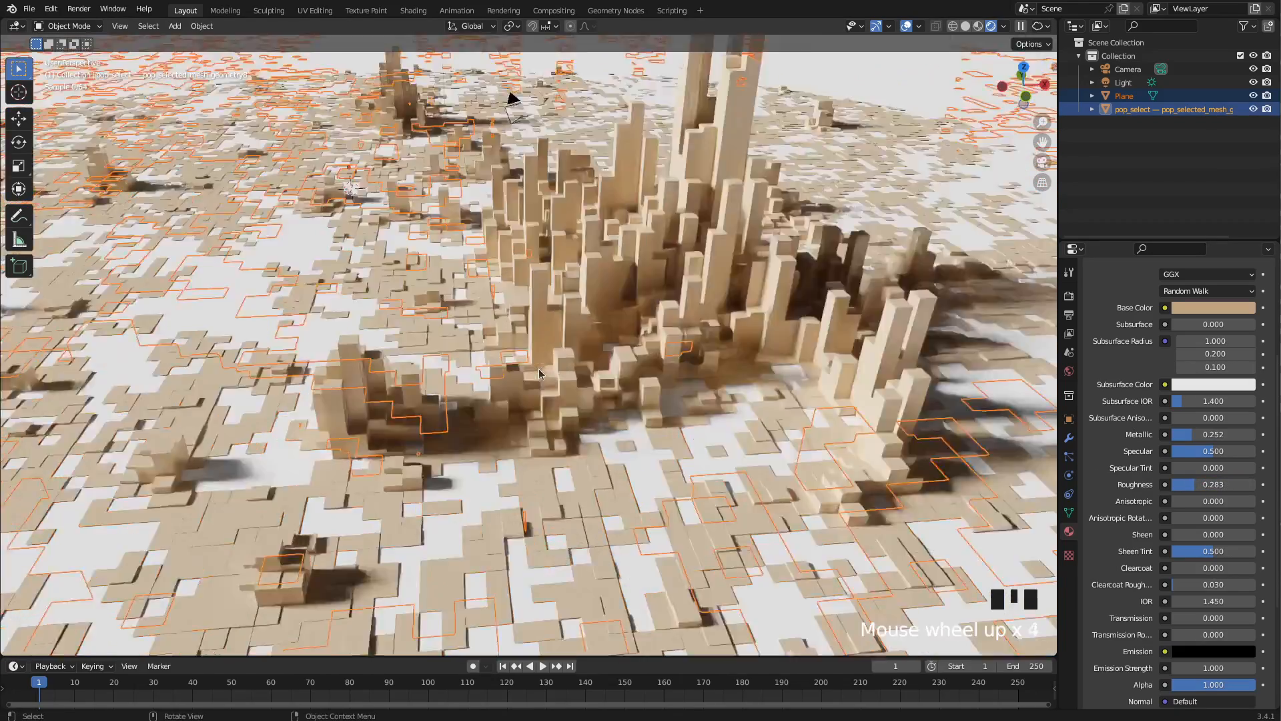
scroll(542, 366, down, 1)
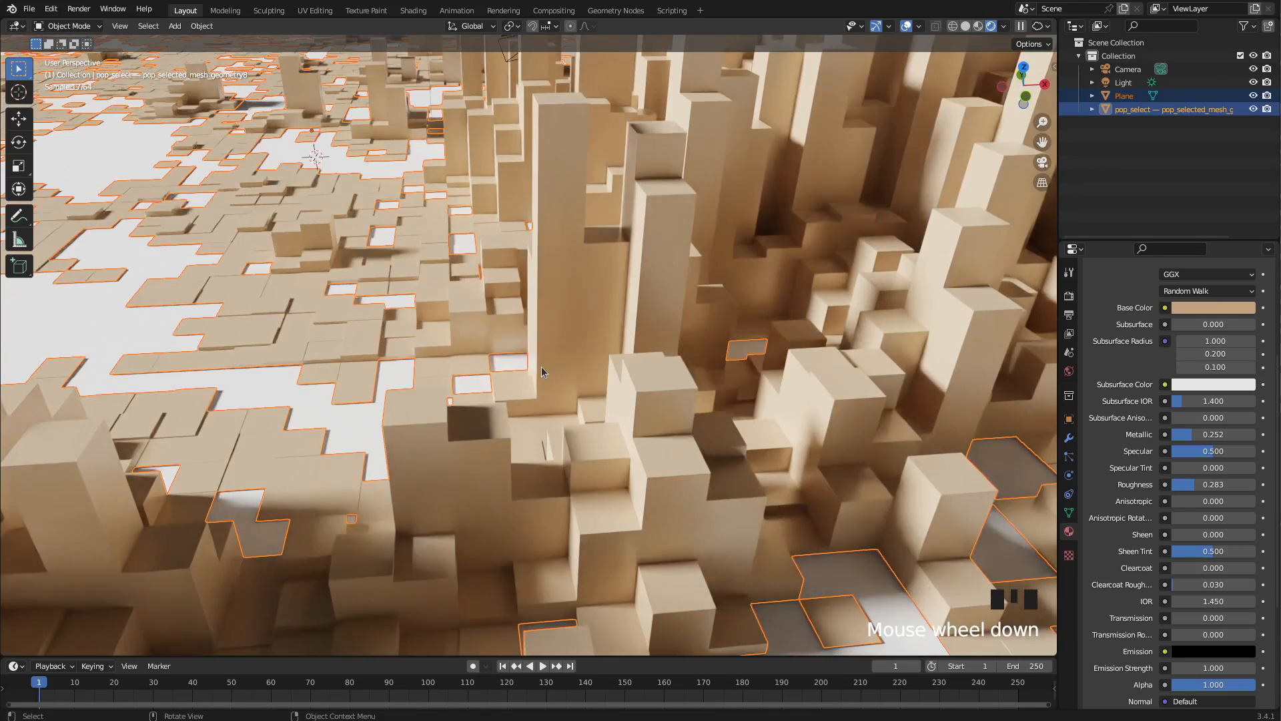
middle_drag(534, 367, 531, 363)
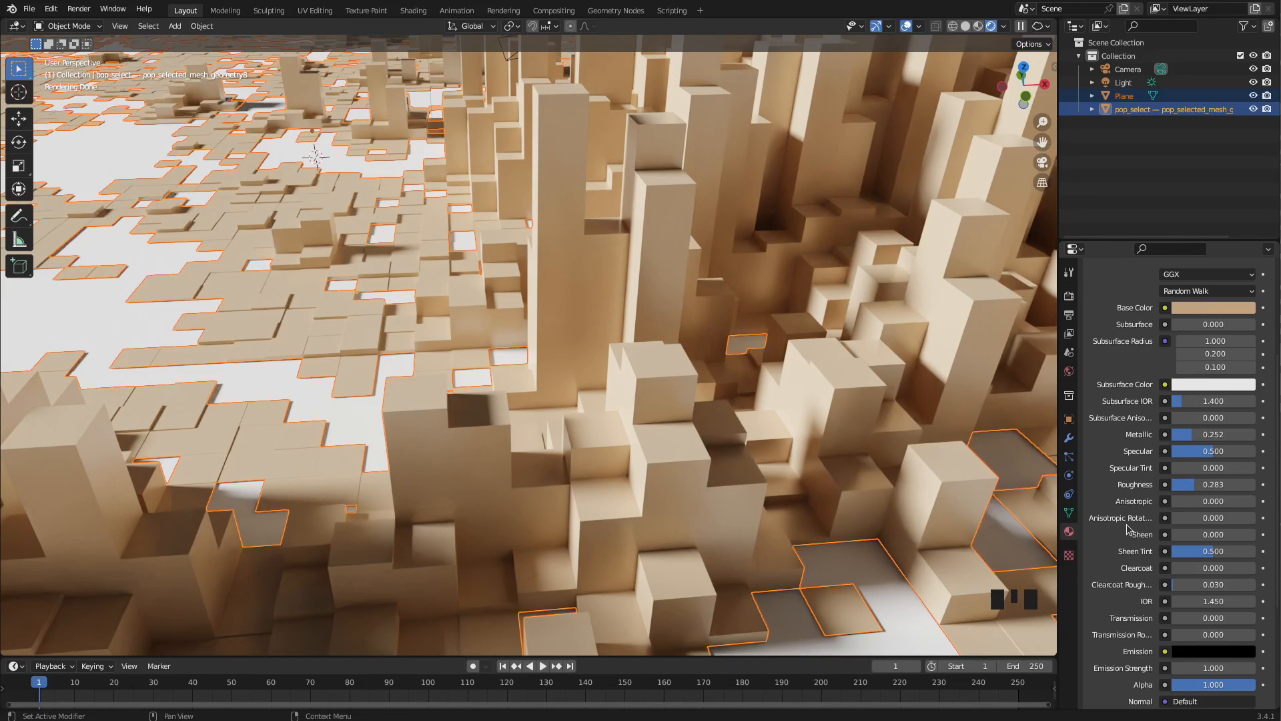
scroll(1128, 529, down, 1)
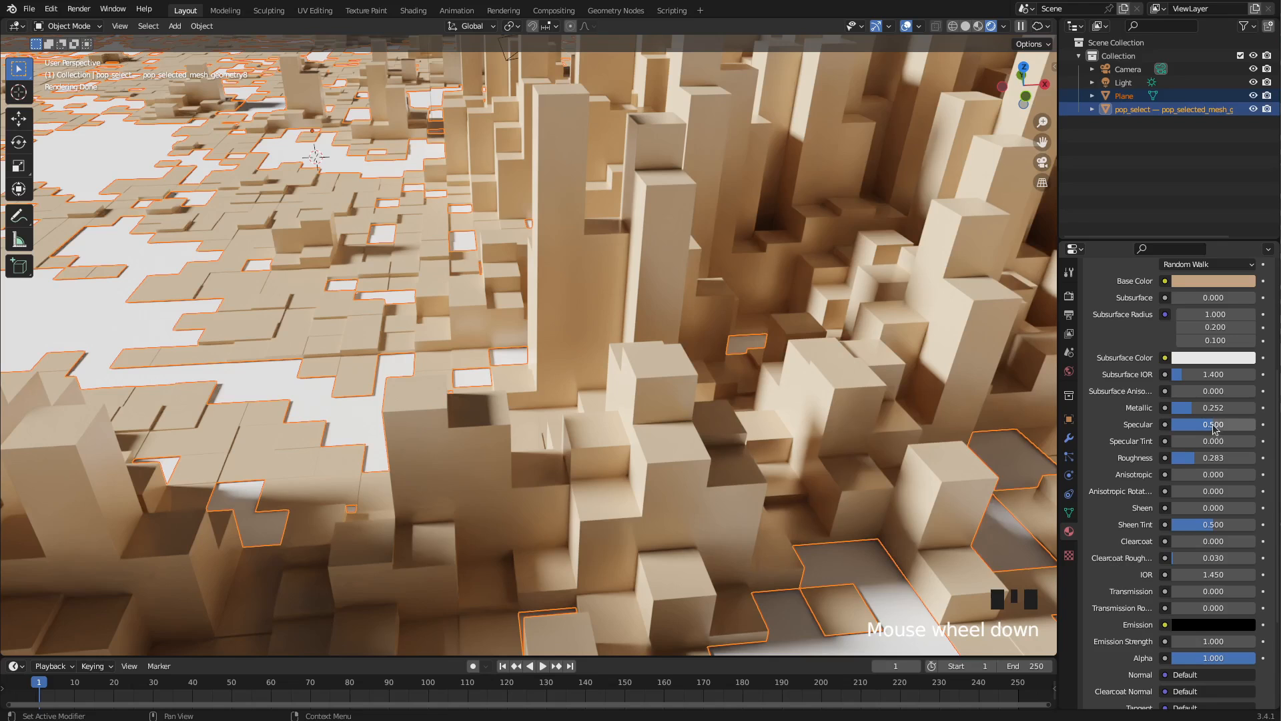
mouse_move(1217, 430)
mouse_down()
mouse_move(1257, 428)
mouse_move(1185, 428)
mouse_move(1214, 427)
mouse_up()
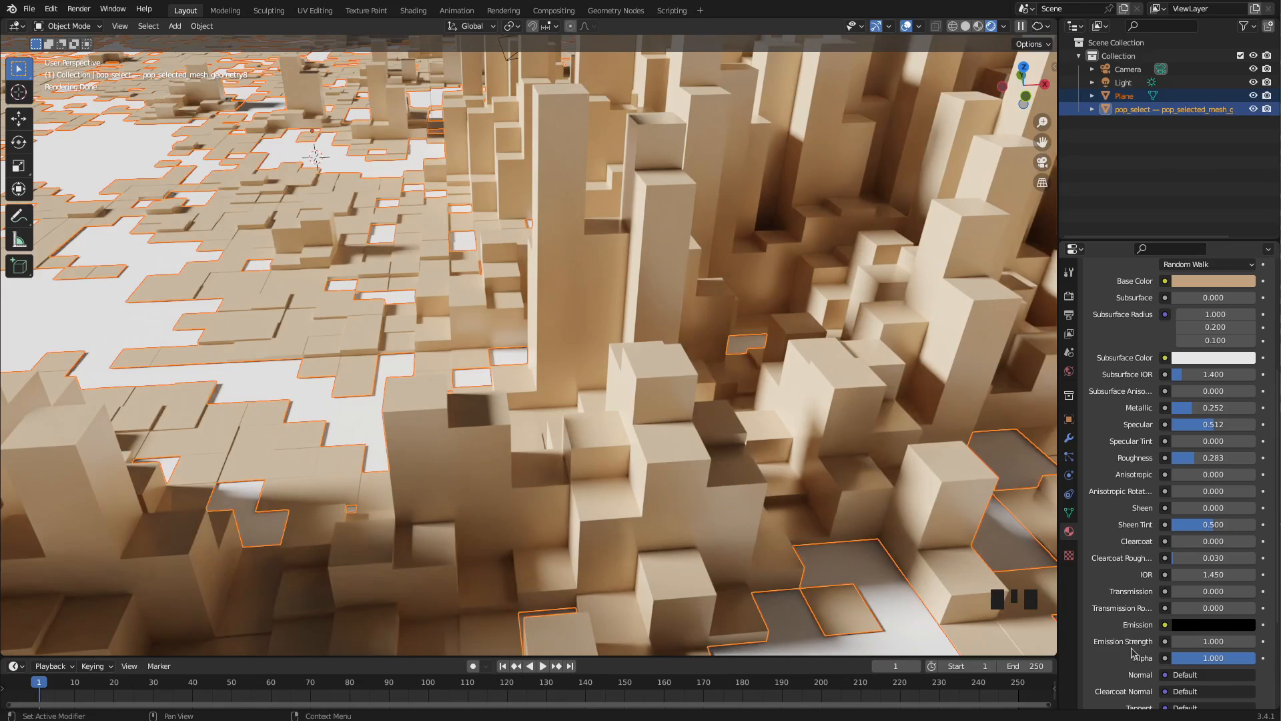
Try an Alpha of 0.575 on the population material, check the columns, and restore Alpha to 1.000
click(1254, 661)
drag(1254, 658, 1220, 658)
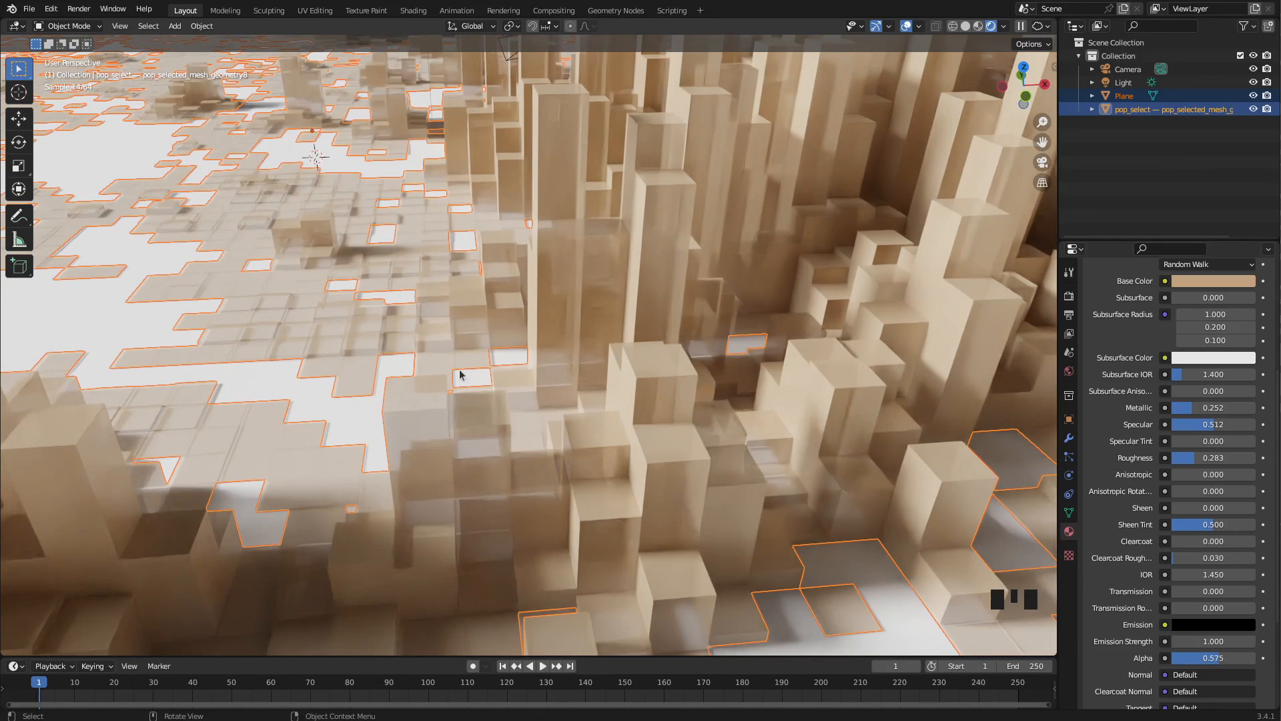
middle_drag(466, 403, 481, 400)
scroll(490, 392, down, 2)
middle_drag(596, 298, 606, 297)
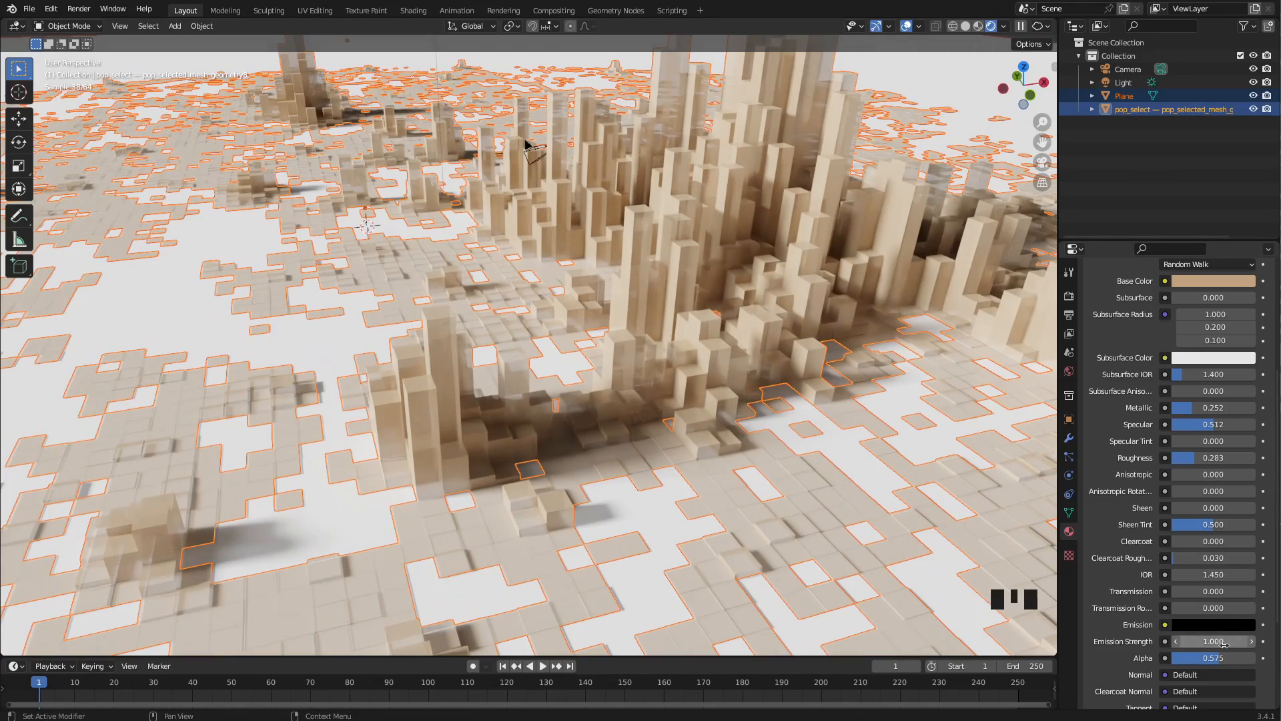
drag(1223, 661, 1255, 660)
Clear the selection and inspect the material and shadows on the column clusters from close up and from farther away
middle_drag(637, 357, 601, 349)
scroll(599, 348, down, 2)
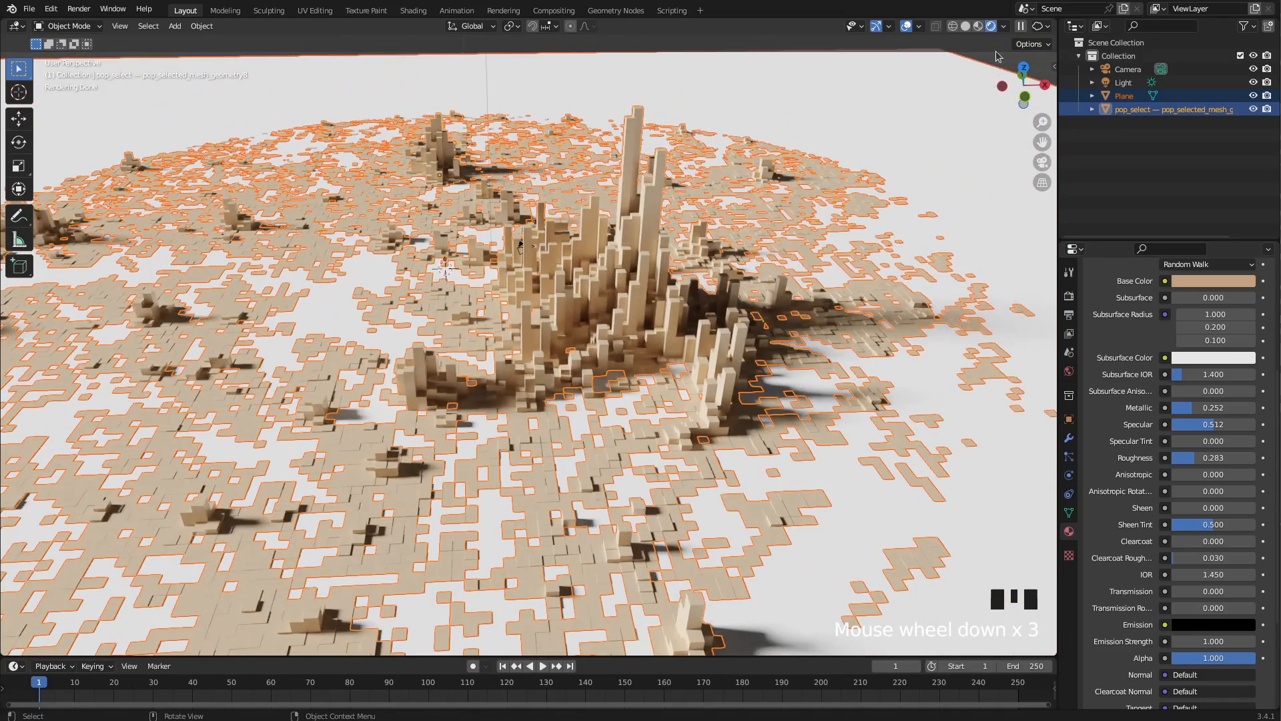
click(997, 64)
middle_drag(556, 381, 649, 360)
scroll(601, 376, up, 4)
scroll(638, 360, down, 3)
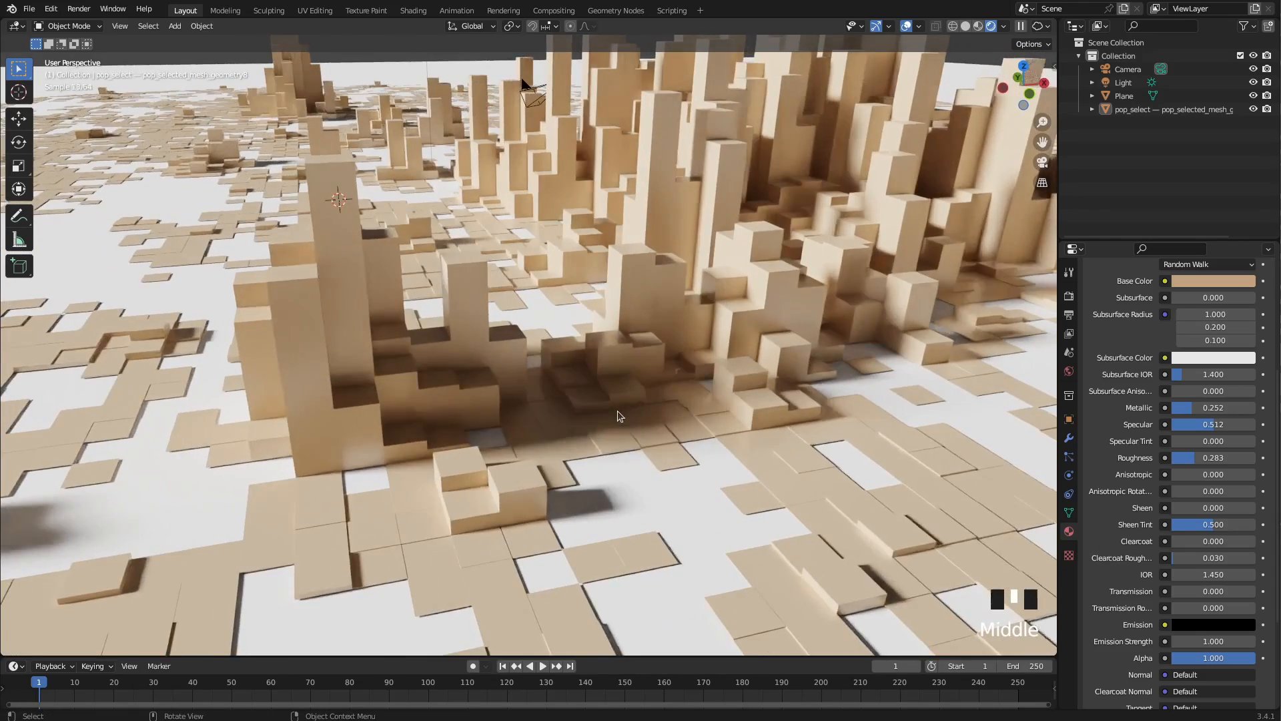
scroll(618, 415, down, 1)
middle_drag(611, 360, 614, 361)
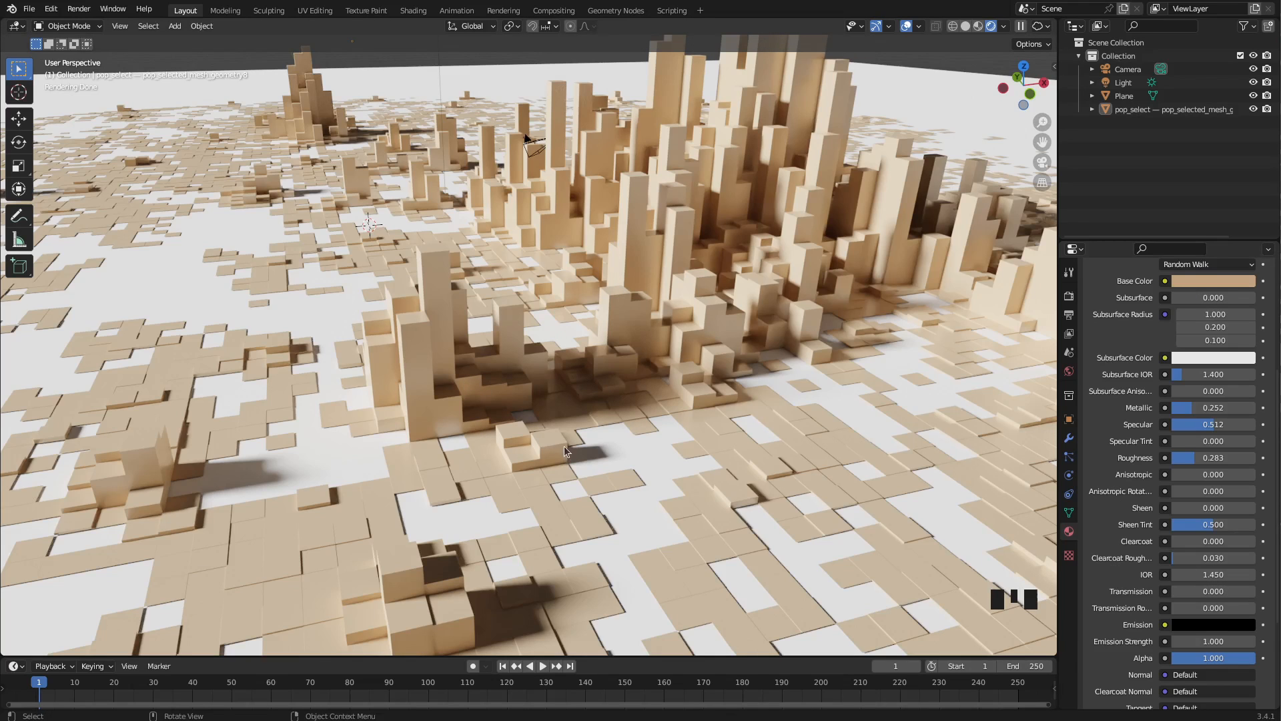
mouse_move(598, 457)
middle_down()
mouse_move(618, 455)
mouse_move(592, 437)
mouse_move(564, 443)
mouse_move(599, 472)
middle_up()
scroll(618, 455, down, 6)
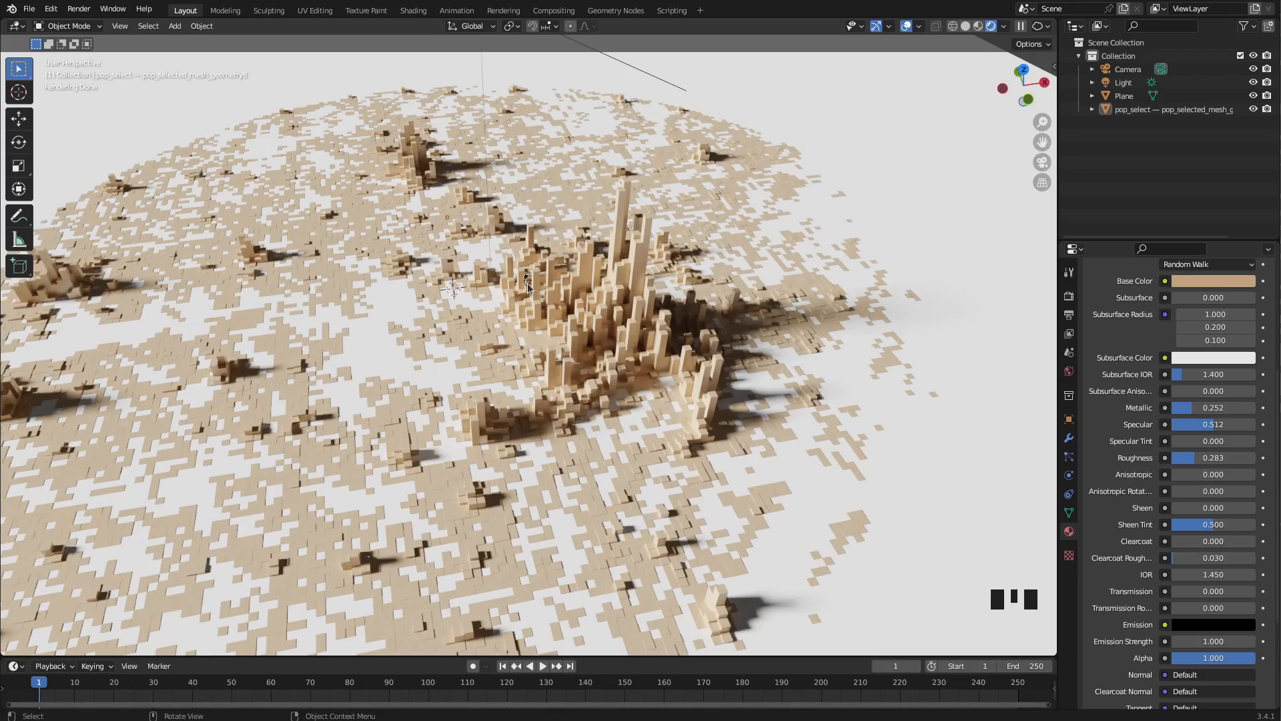
Move the camera freely over the map, and shift it towards positive X and negative Y with global Z locked
click(528, 283)
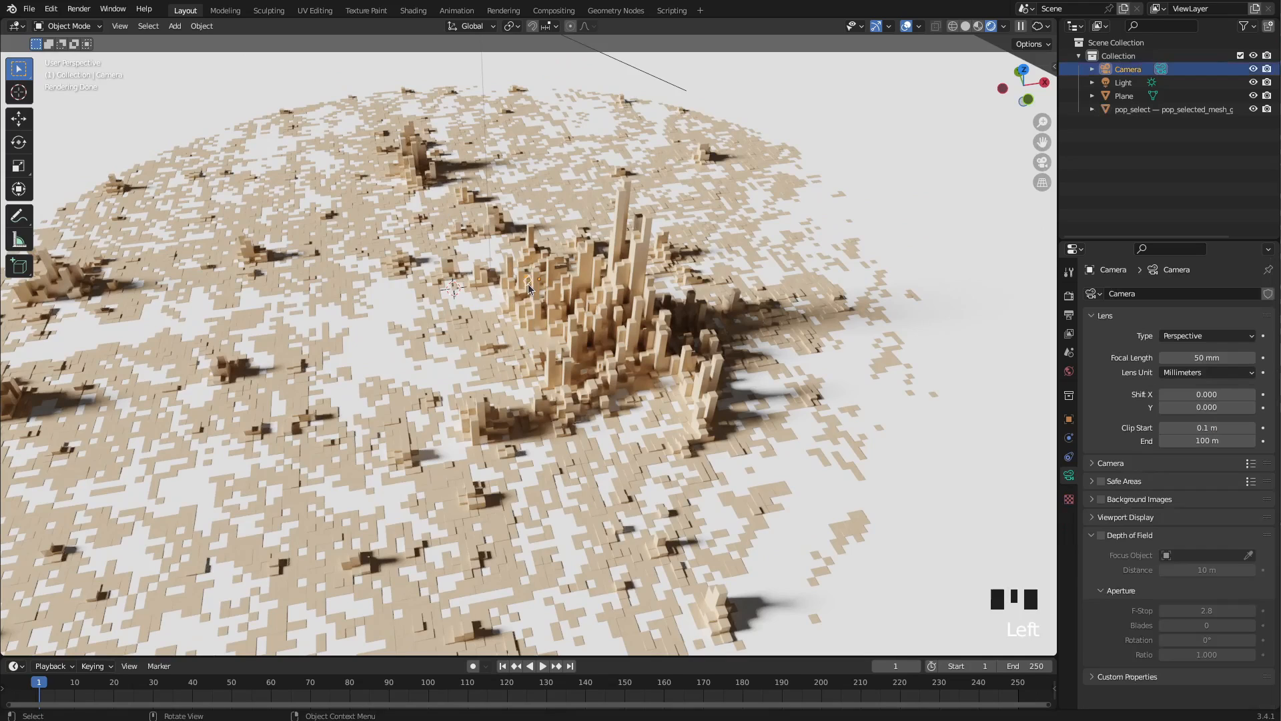
click(1135, 74)
key(g)
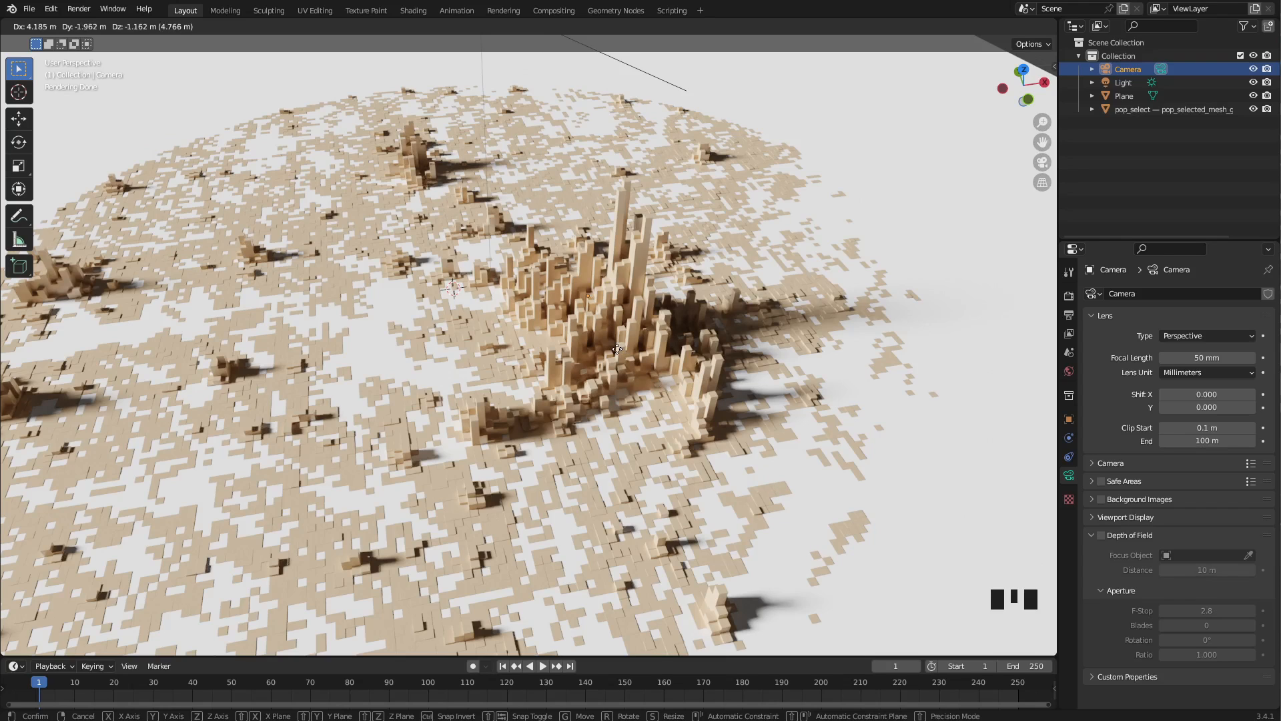
click(600, 242)
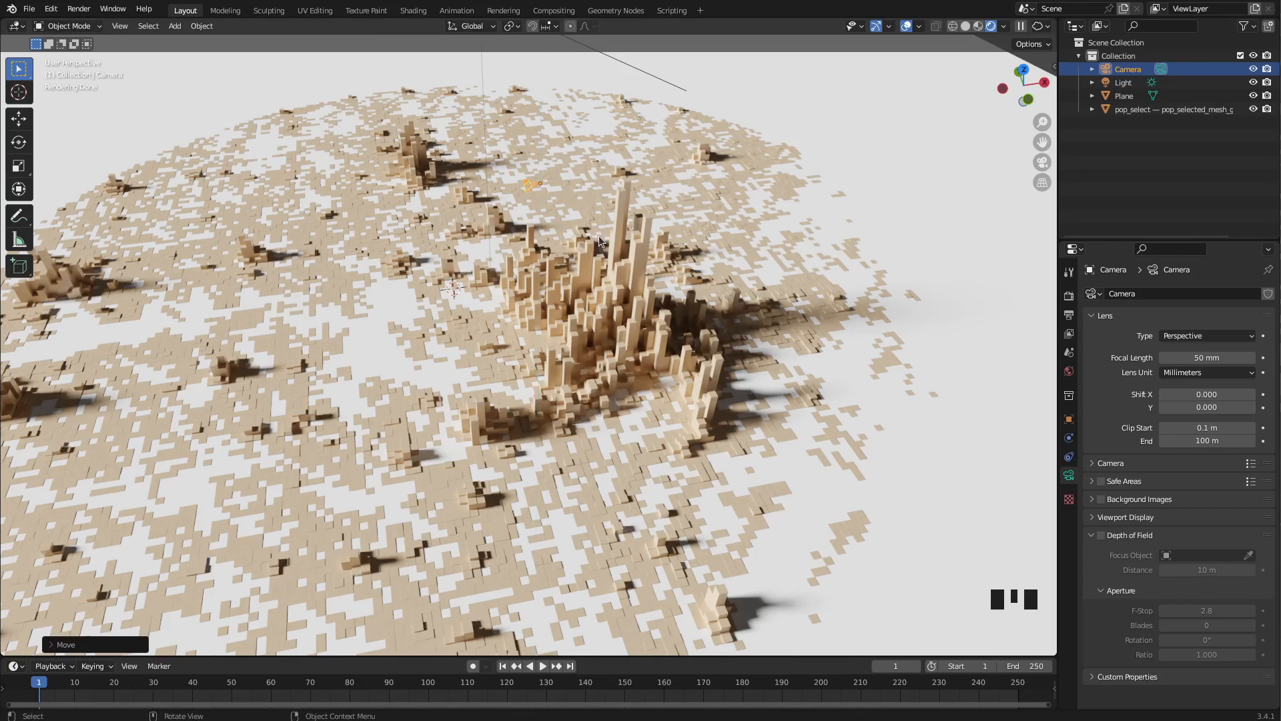
key(g)
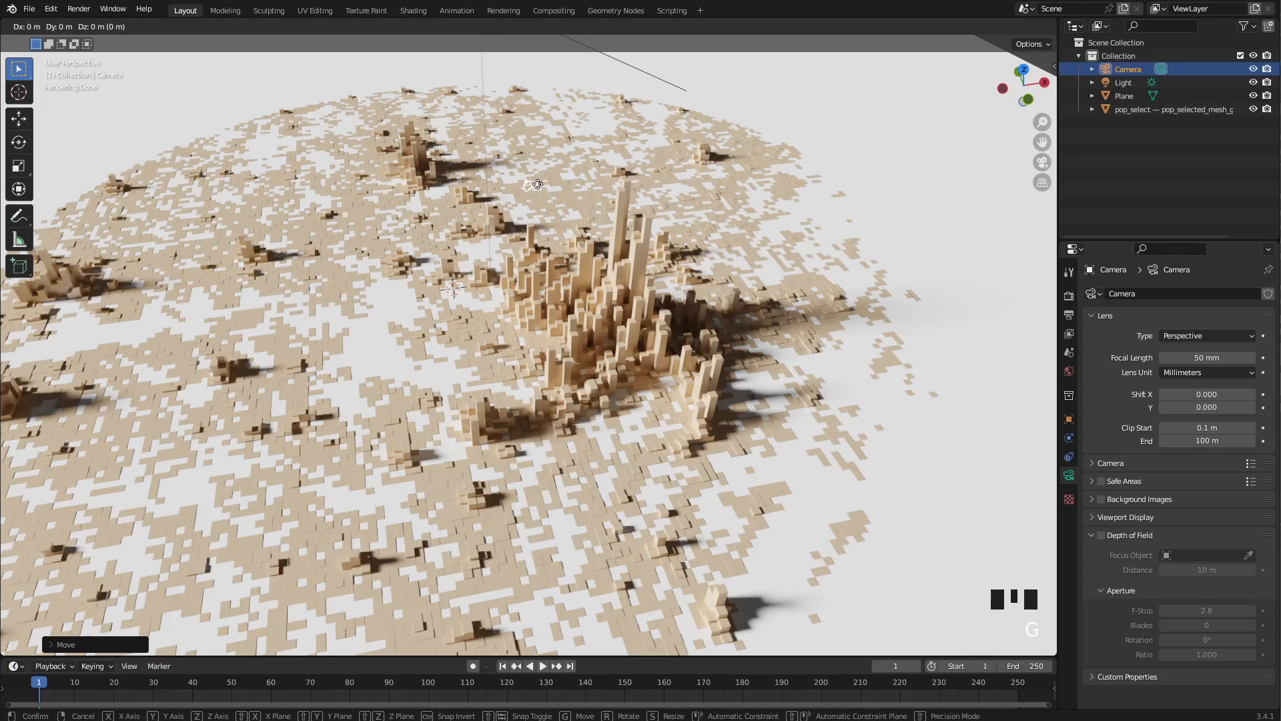
key(shift+z)
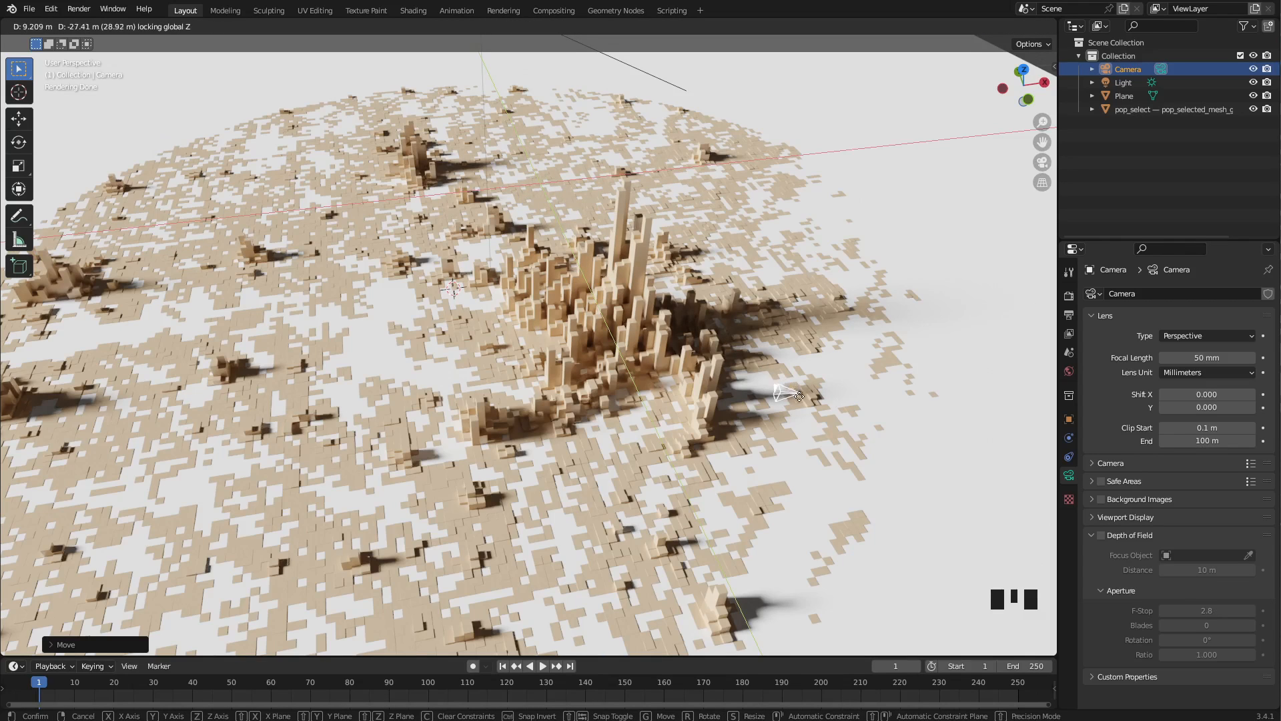
click(828, 400)
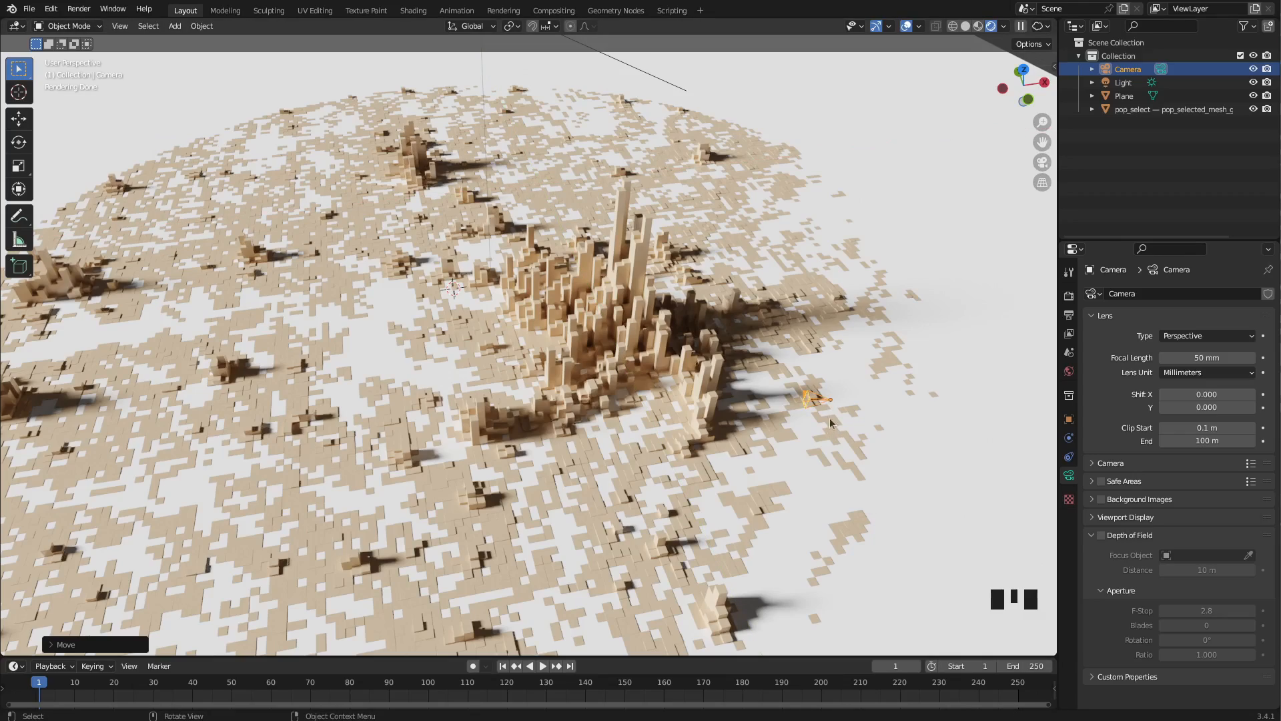
middle_drag(804, 479, 799, 450)
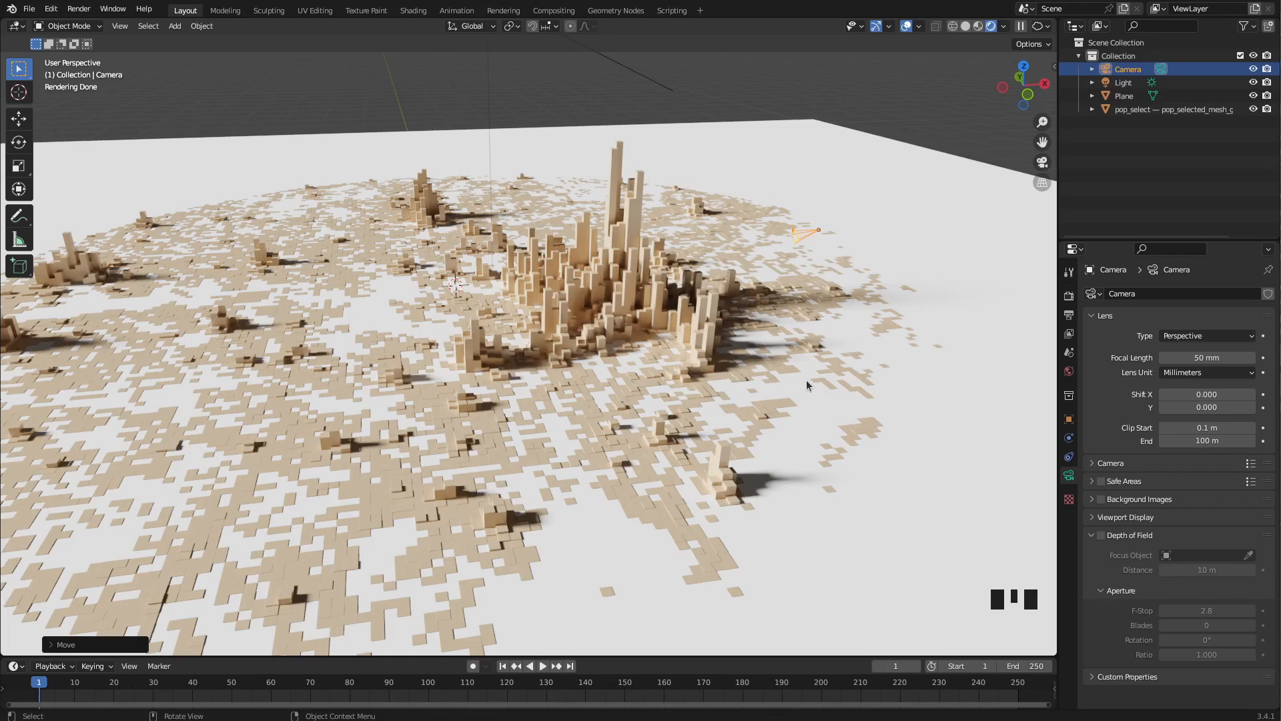
Look through the camera and lock the camera to the view
click(1043, 162)
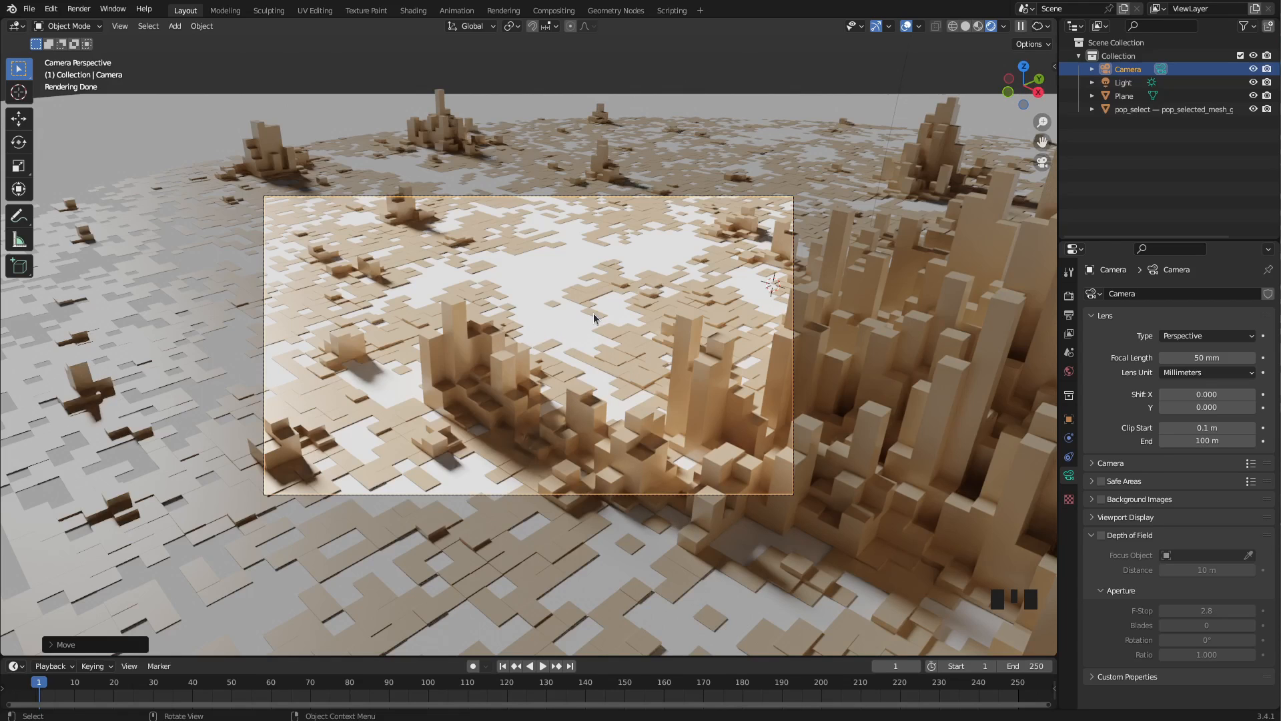
key(n)
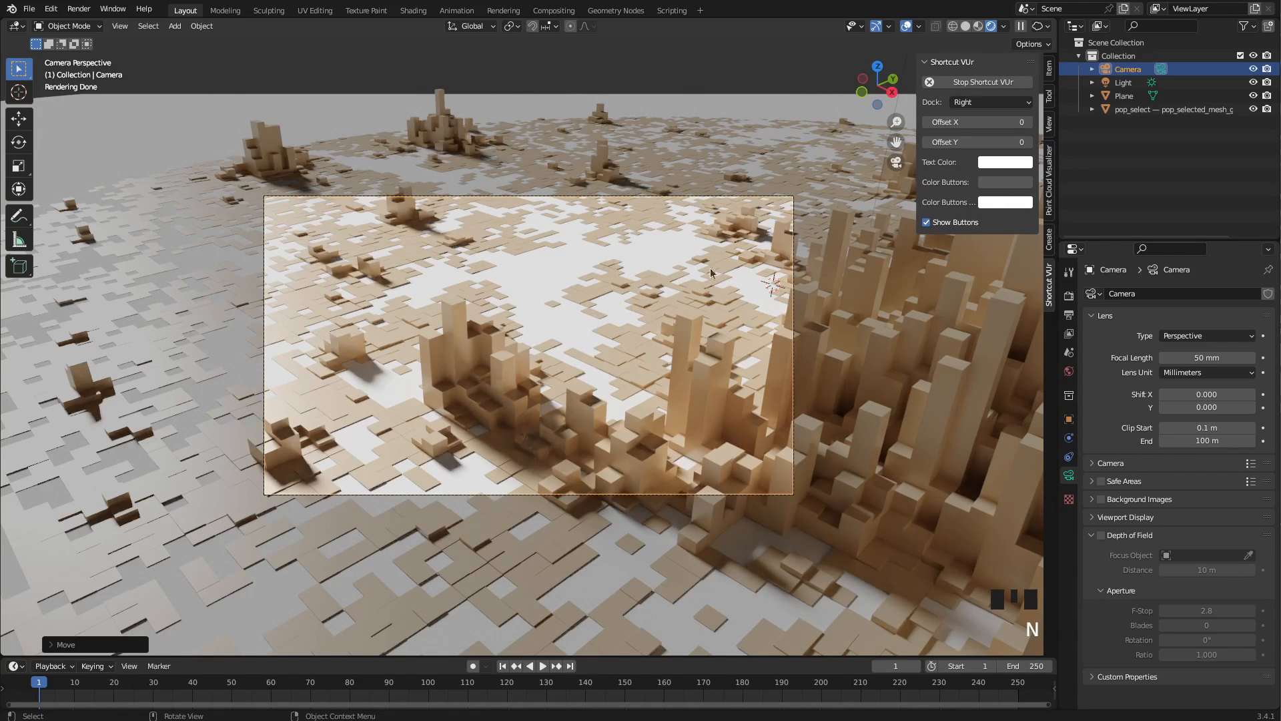
click(1051, 128)
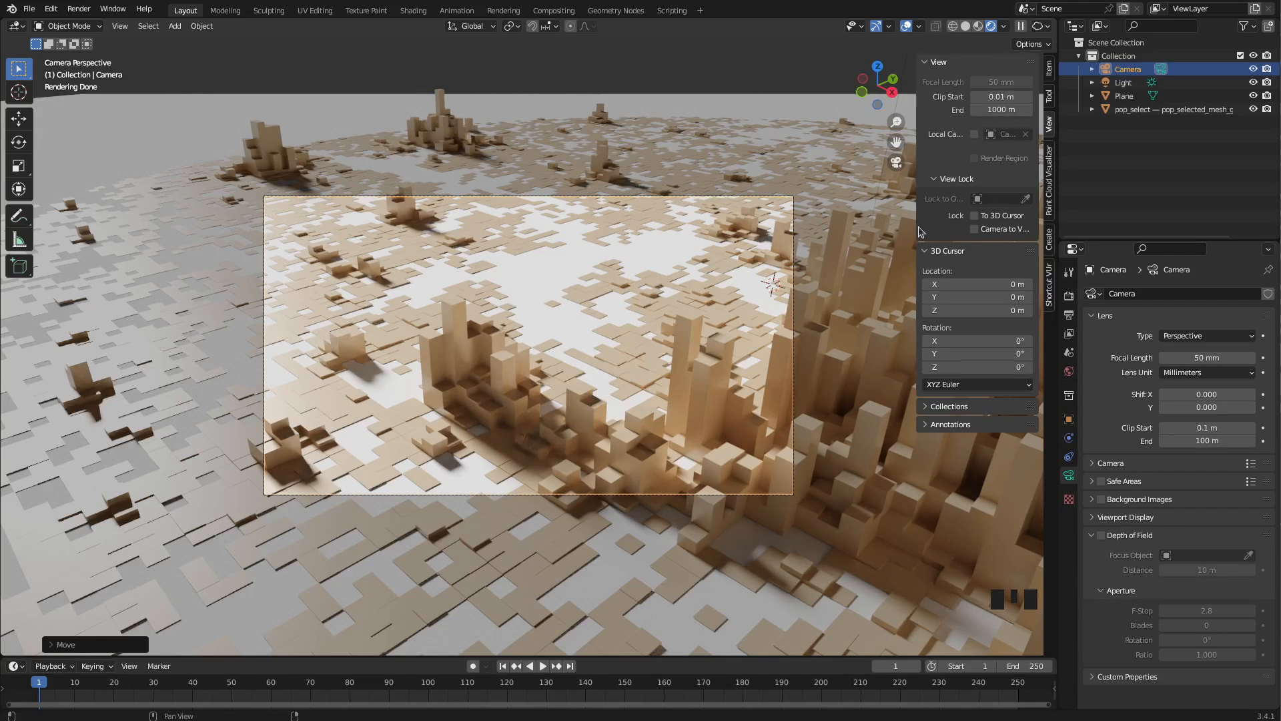
drag(916, 228, 849, 228)
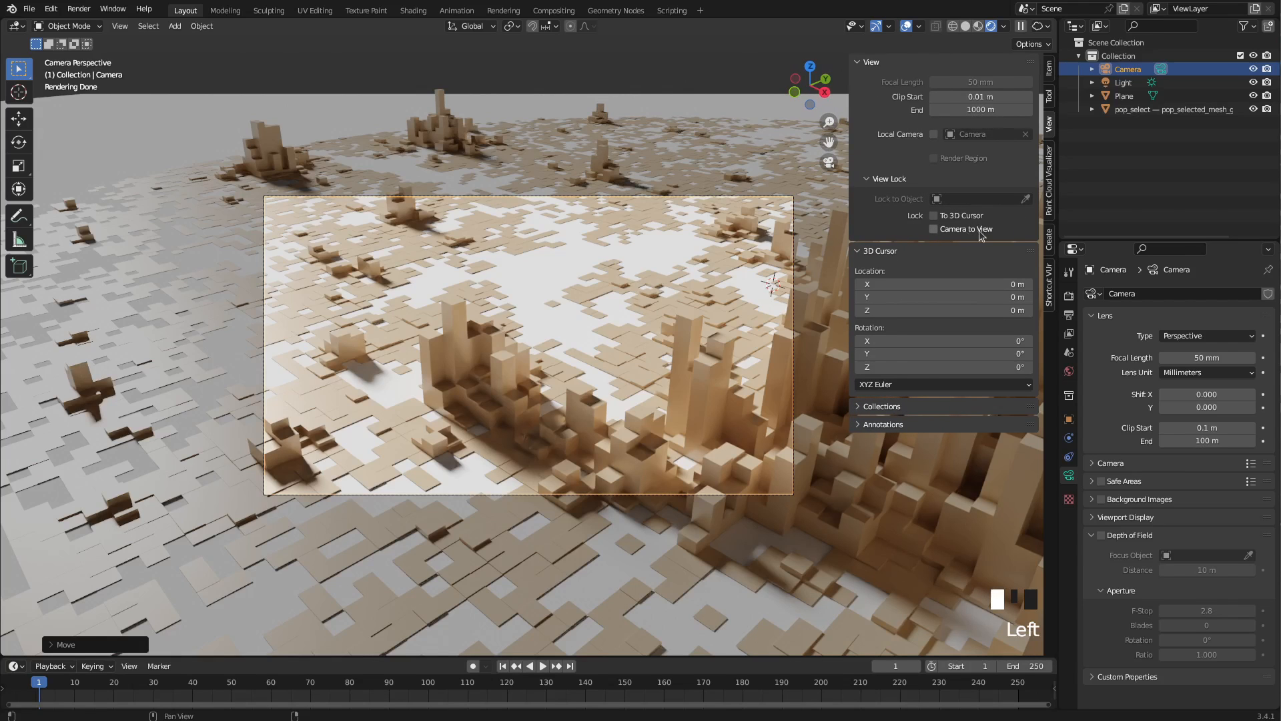
click(935, 230)
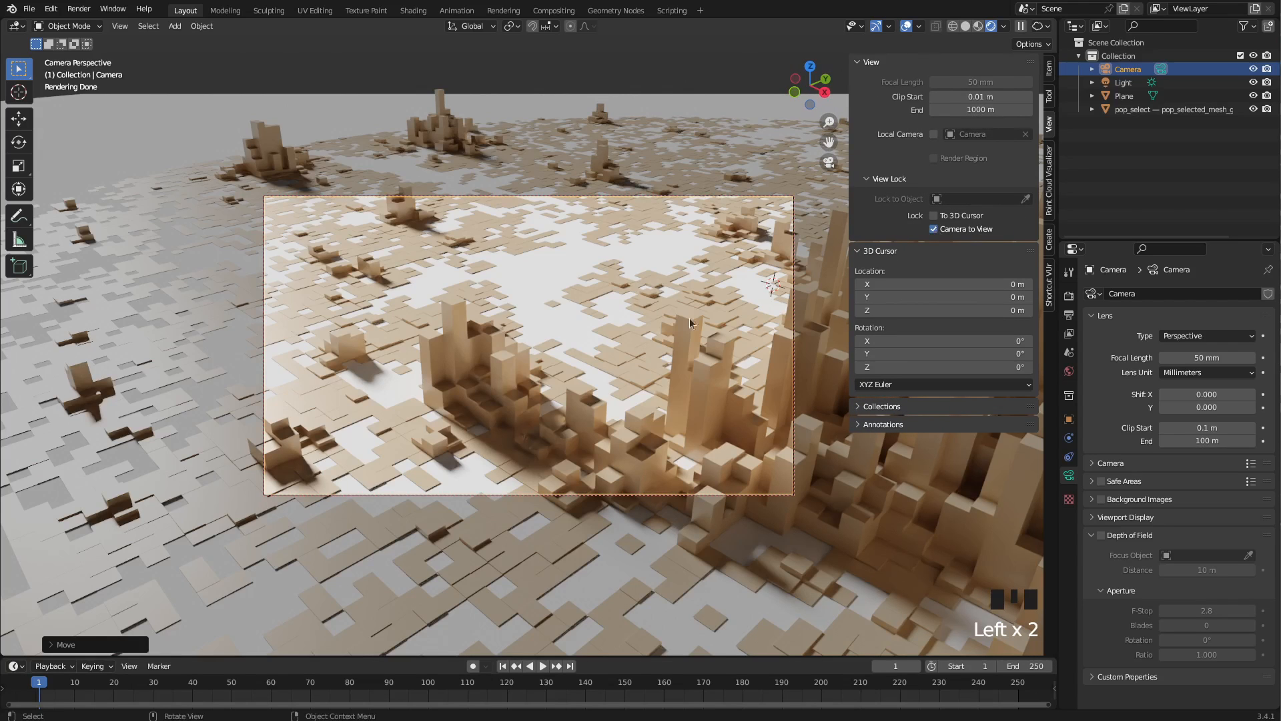
Pull the camera back and turn it so the tallest column cluster and its surroundings fit in the frame
middle_drag(519, 383, 605, 370)
scroll(527, 378, down, 2)
scroll(527, 379, down, 1)
scroll(518, 362, down, 2)
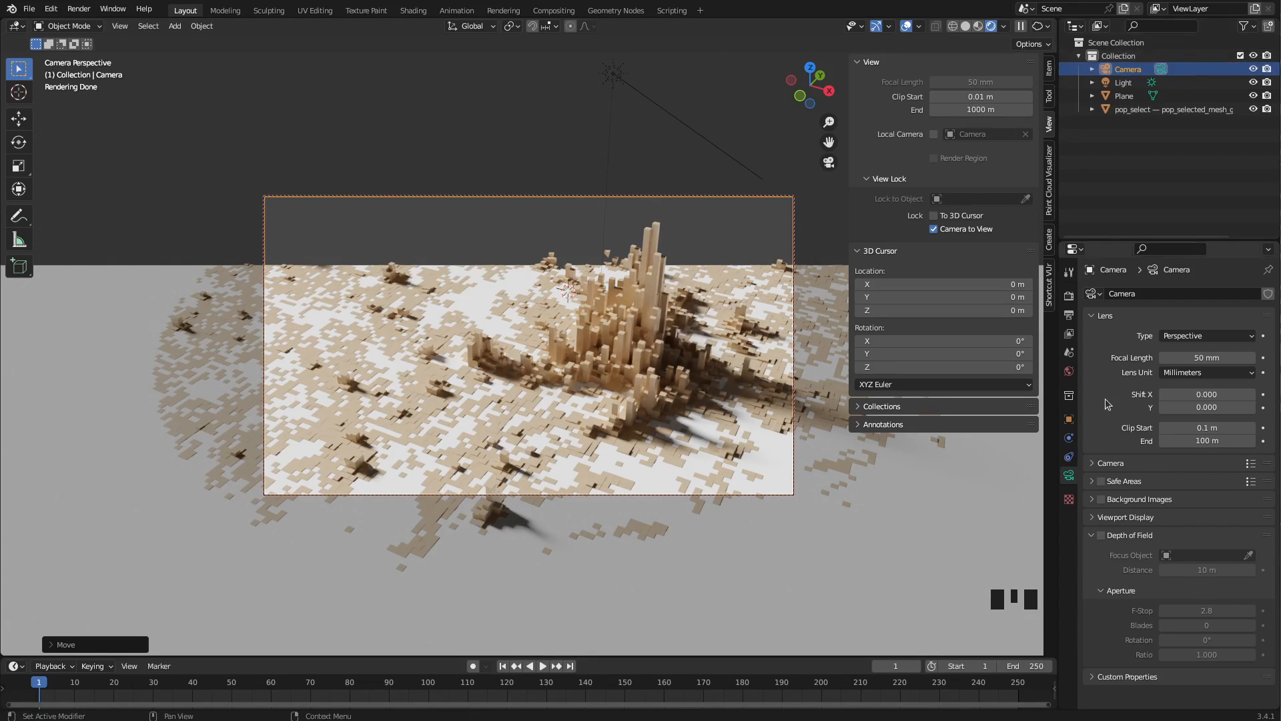
Set the camera's clip end to 500 m
click(1069, 478)
click(1187, 440)
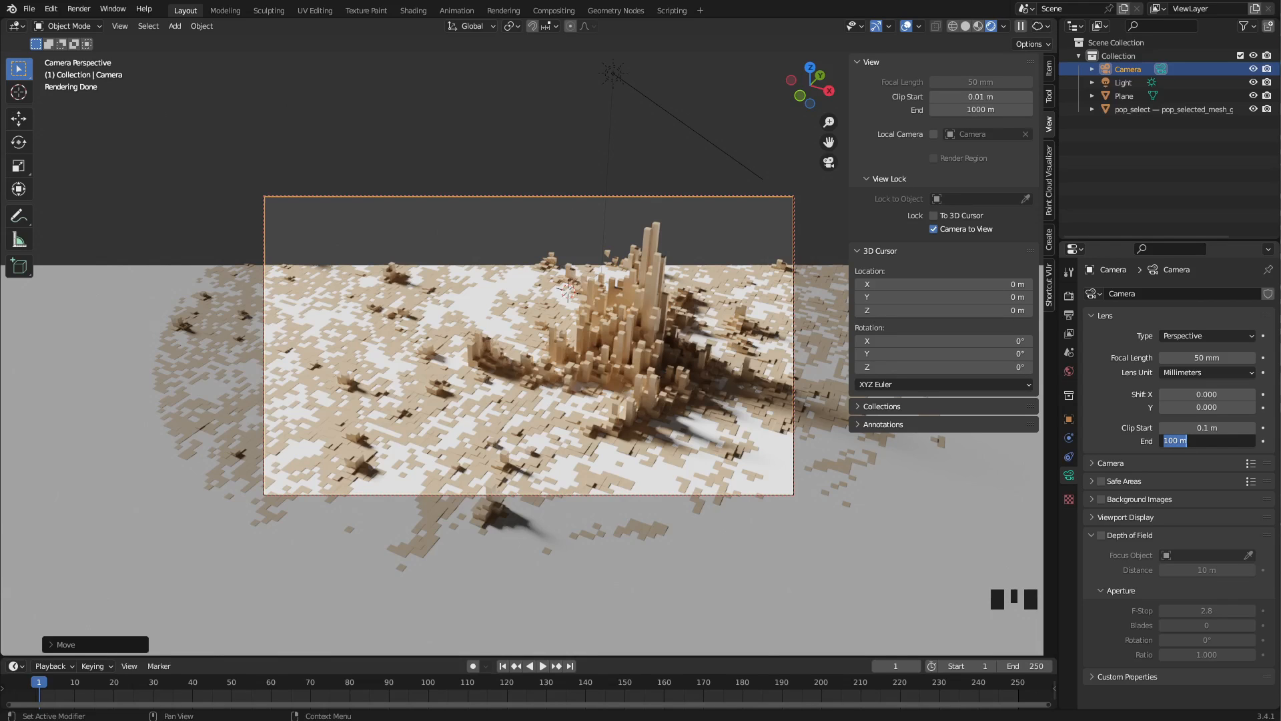
text(500)
key(Return)
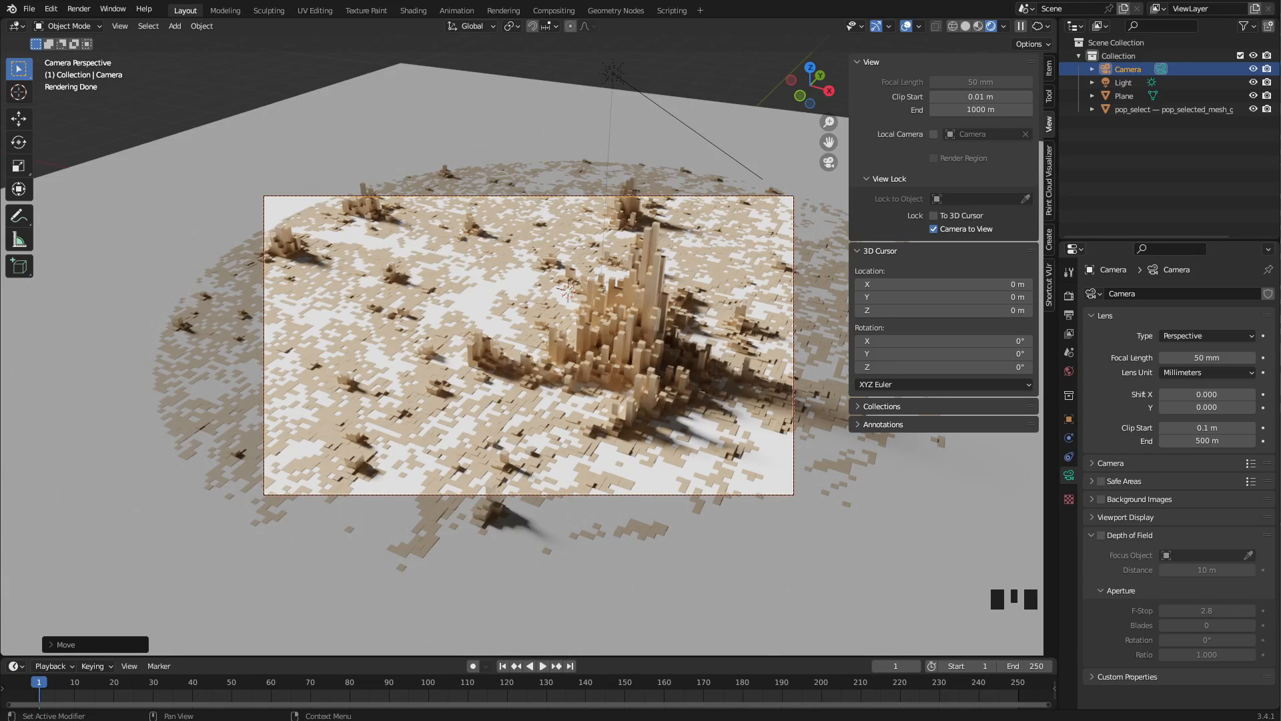
Reframe the camera so the entire circular population map fits and is centered within the frame
middle_drag(529, 353, 467, 346)
scroll(551, 339, down, 2)
middle_drag(451, 347, 480, 337)
scroll(443, 345, down, 2)
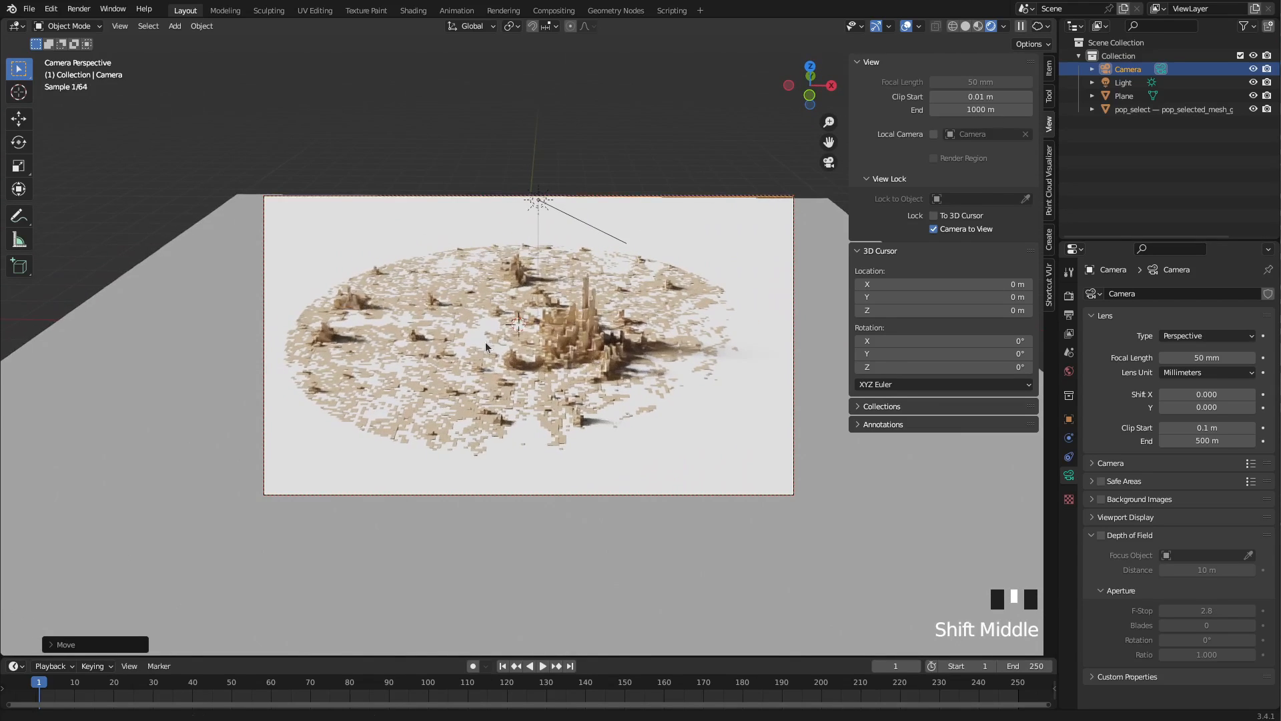
scroll(481, 343, down, 2)
scroll(477, 343, up, 2)
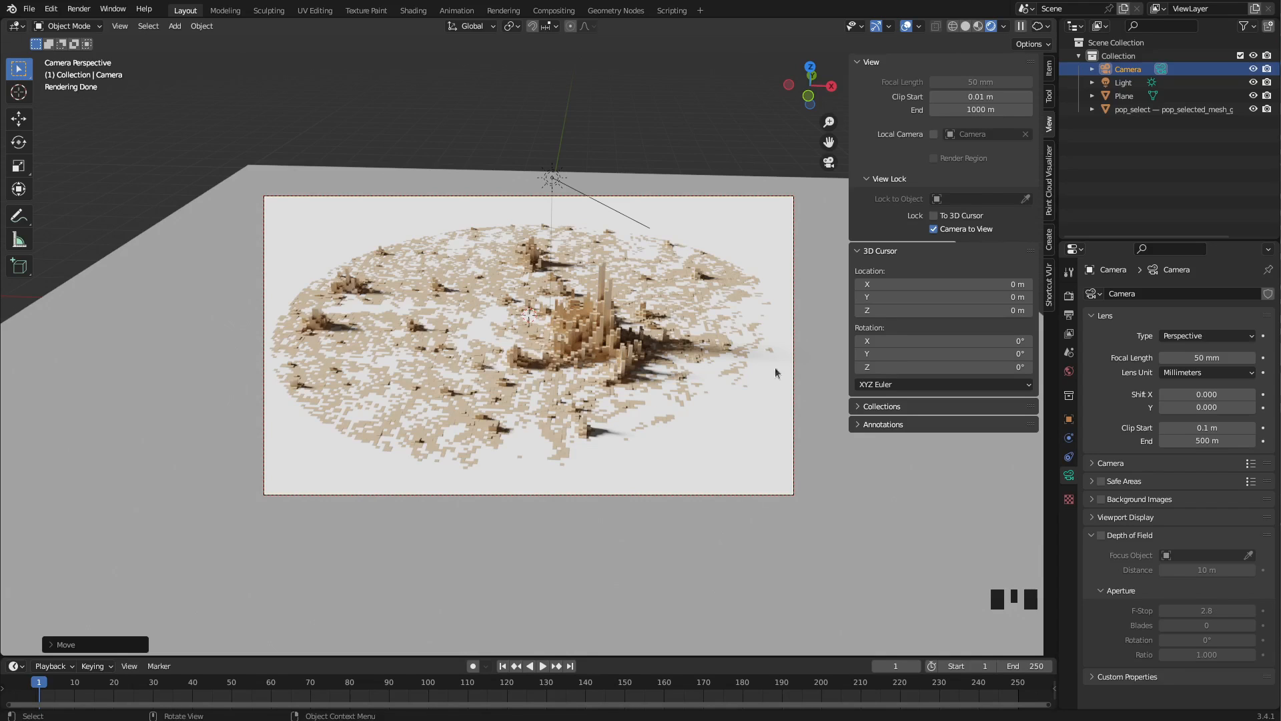
Unlock the camera from the view, hide the sidebar and render the image
click(933, 230)
key(n)
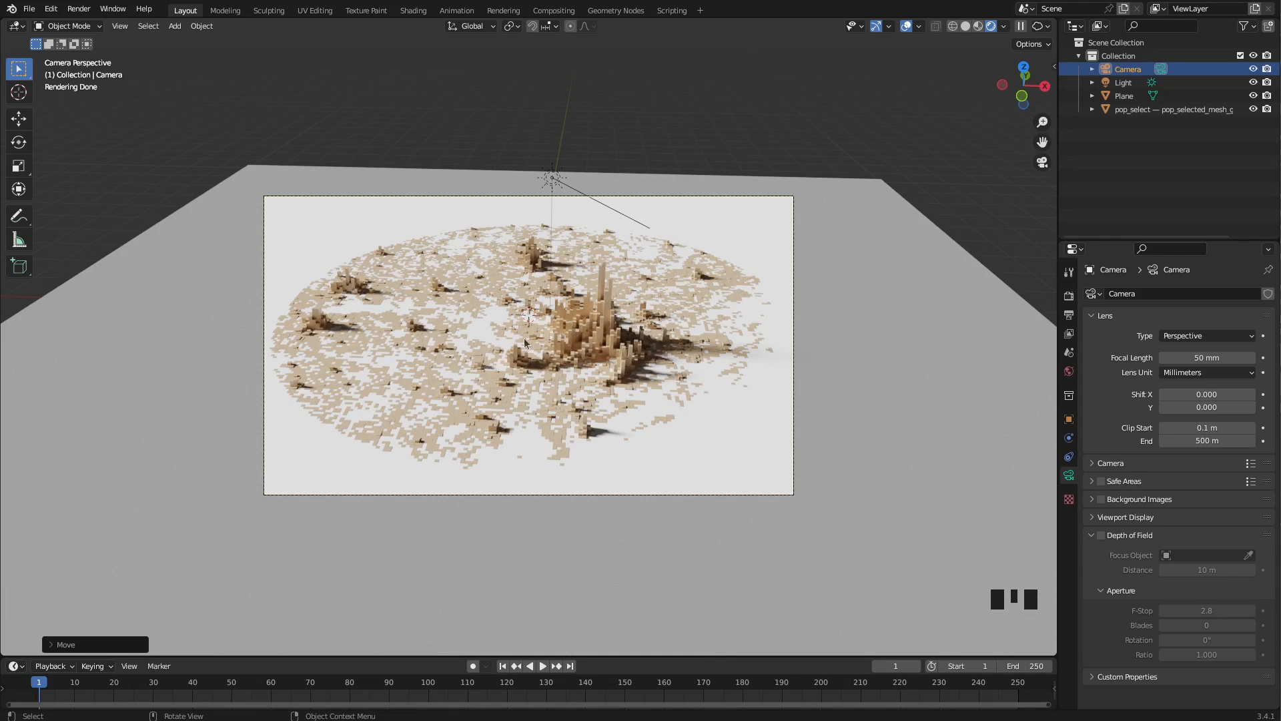
click(92, 9)
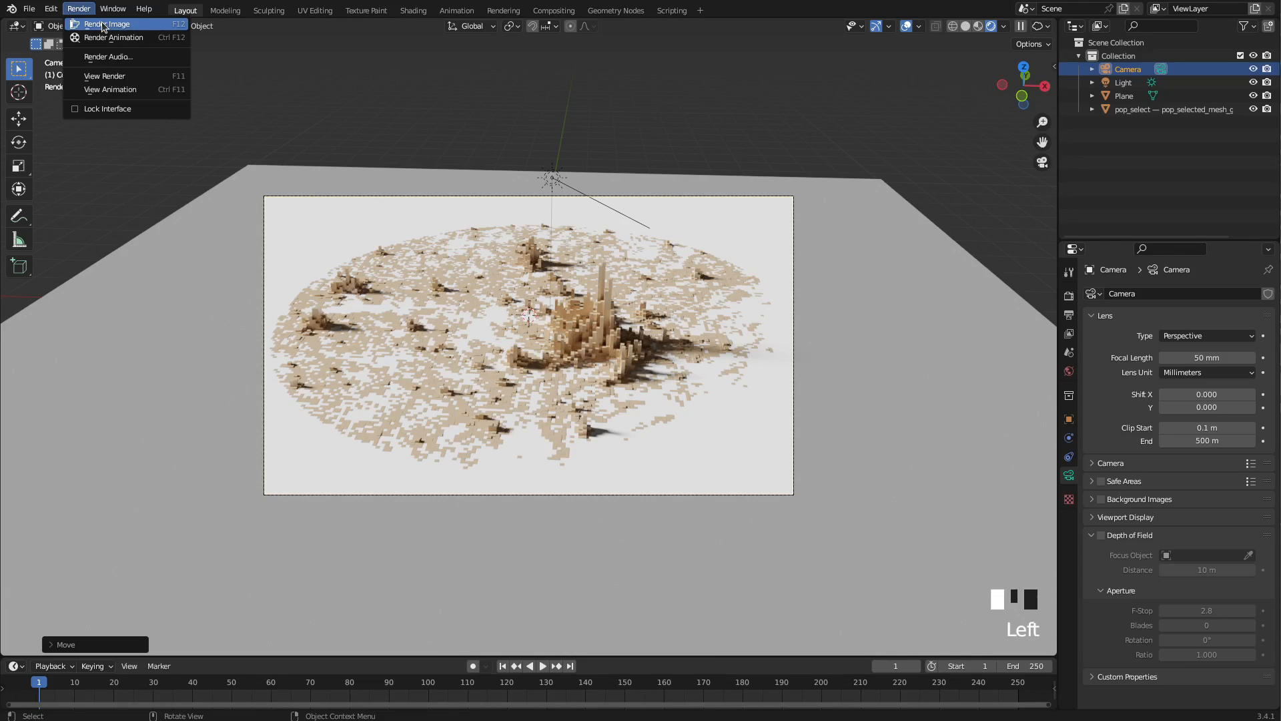
click(165, 25)
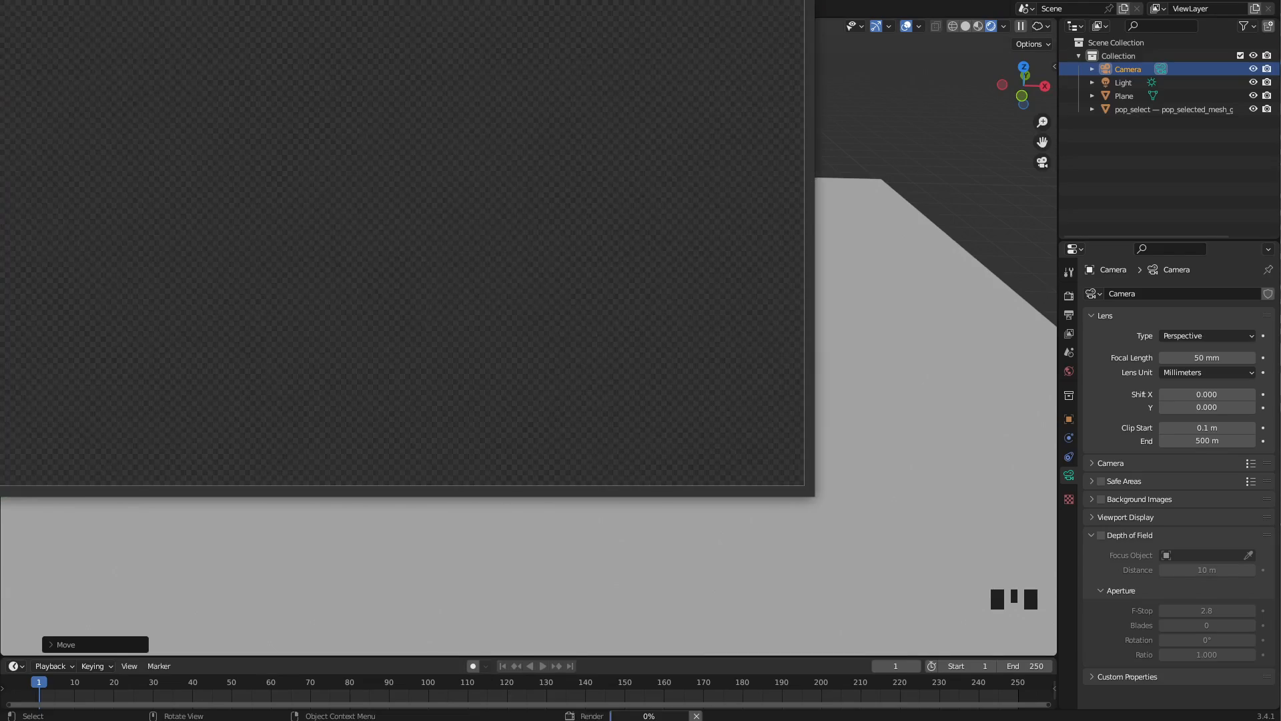
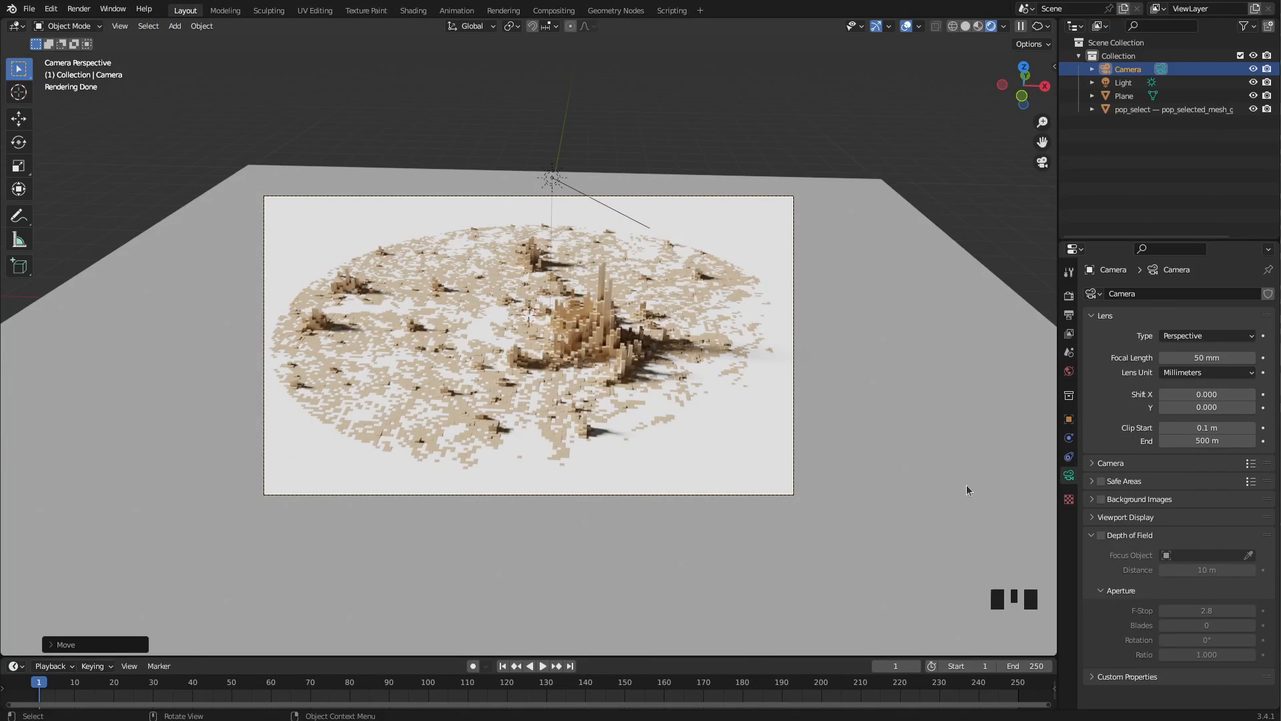
Give the ground plane a new material with a pure white base color and render the image again
click(967, 484)
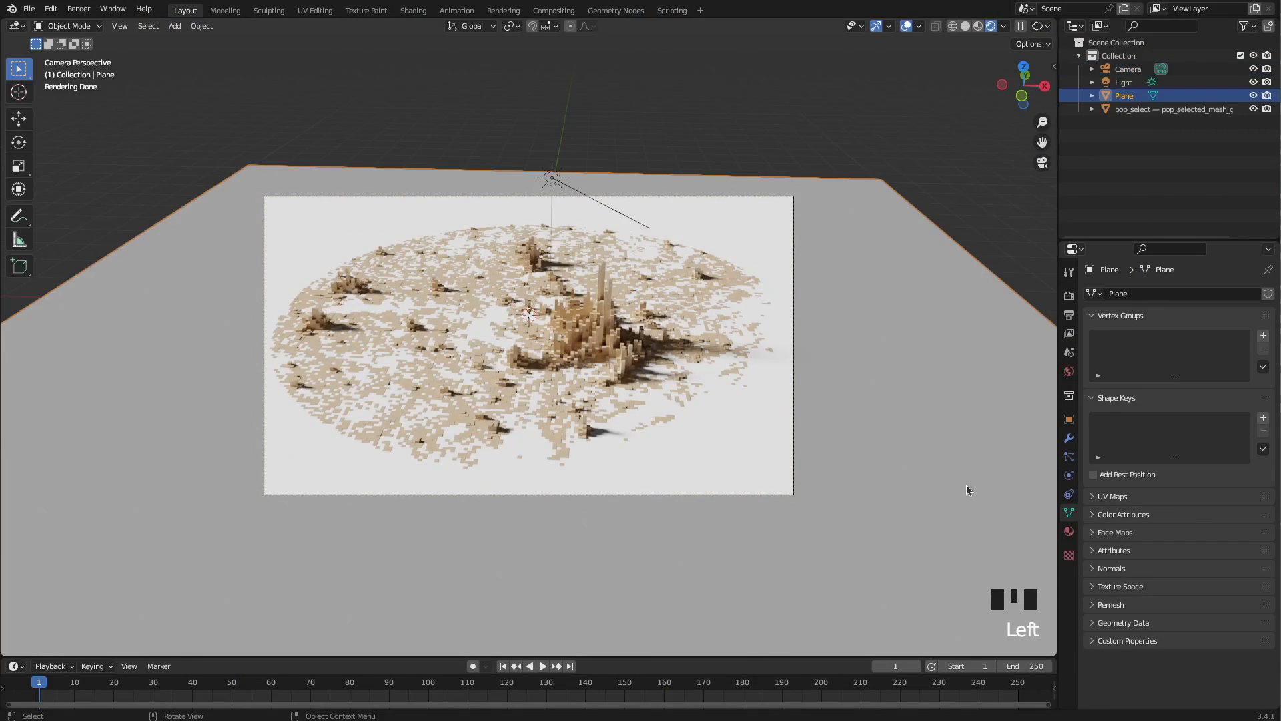
click(1069, 532)
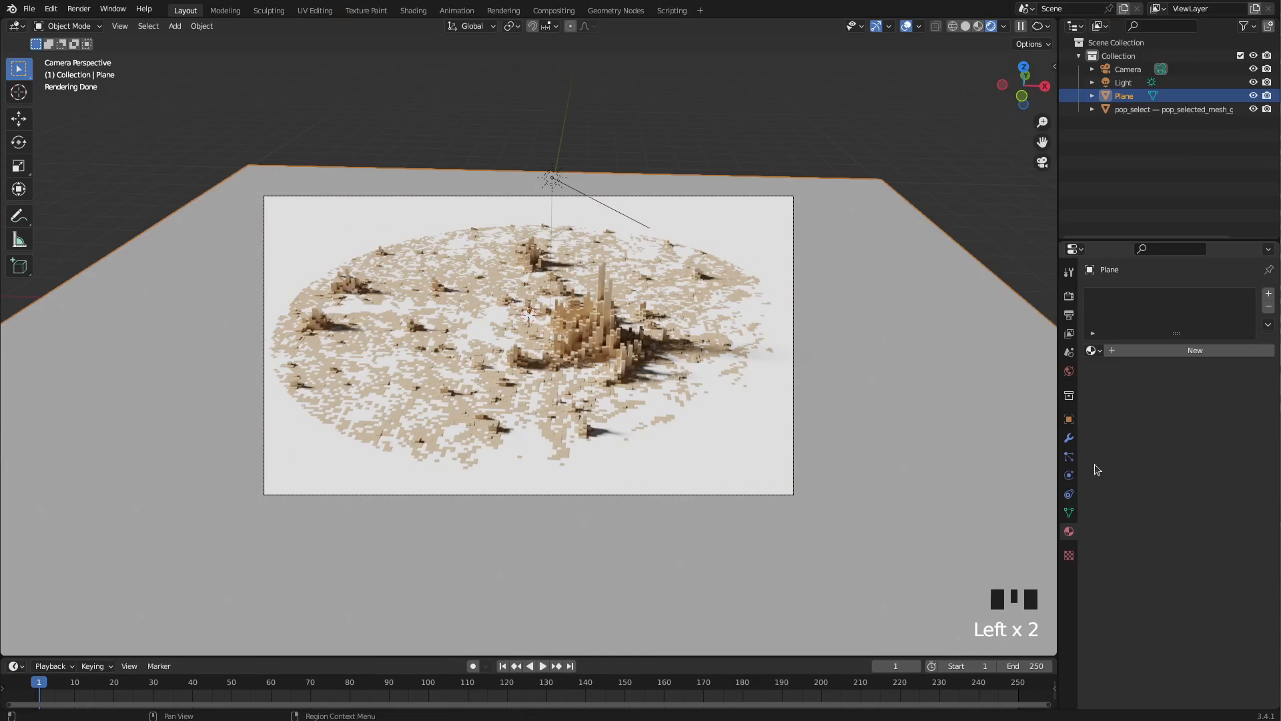
click(1115, 349)
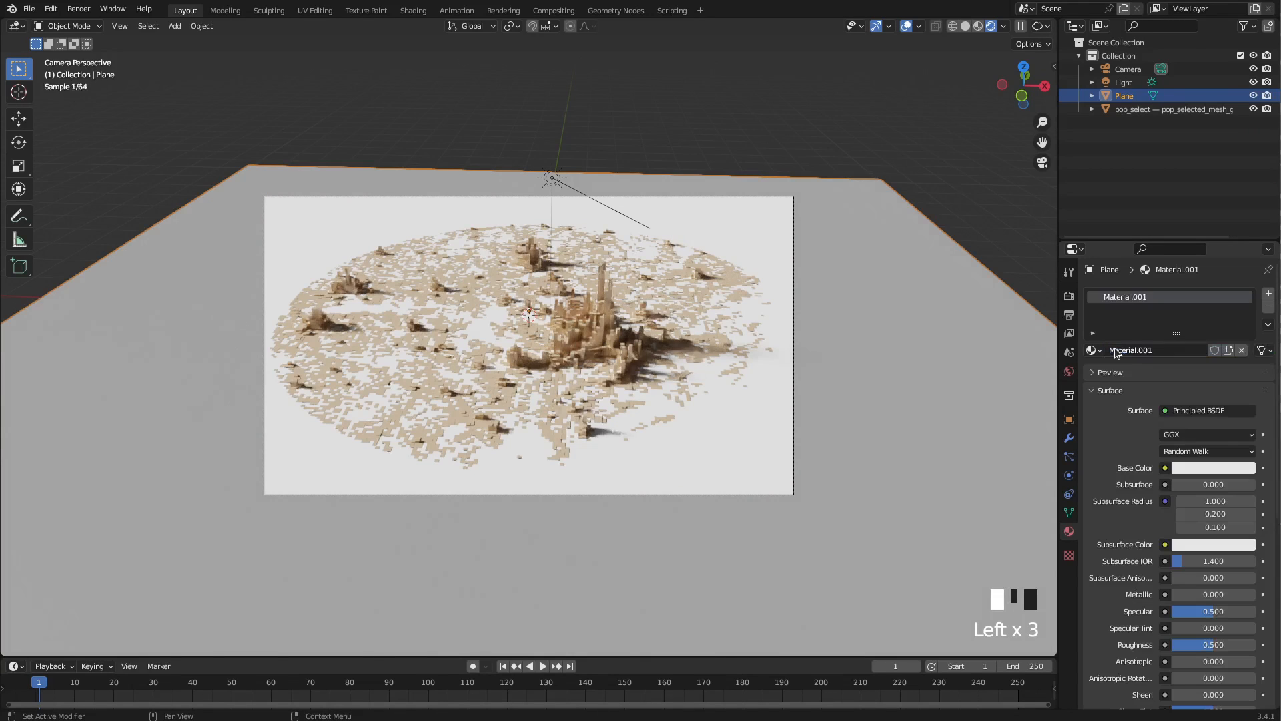
click(1195, 465)
drag(1247, 283, 1246, 274)
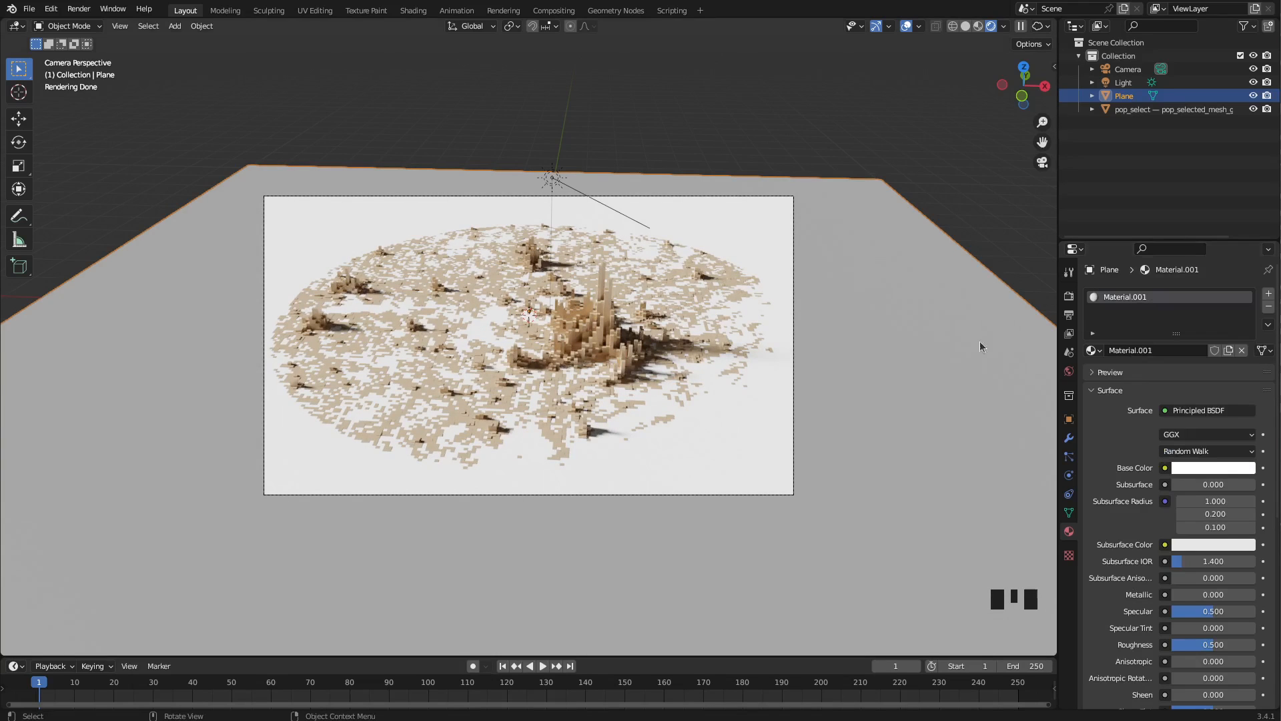
click(897, 441)
key(F12)
Try sun angles of 32.6° and 1.42° while checking the shadows, and settle on 6.92°
click(1130, 83)
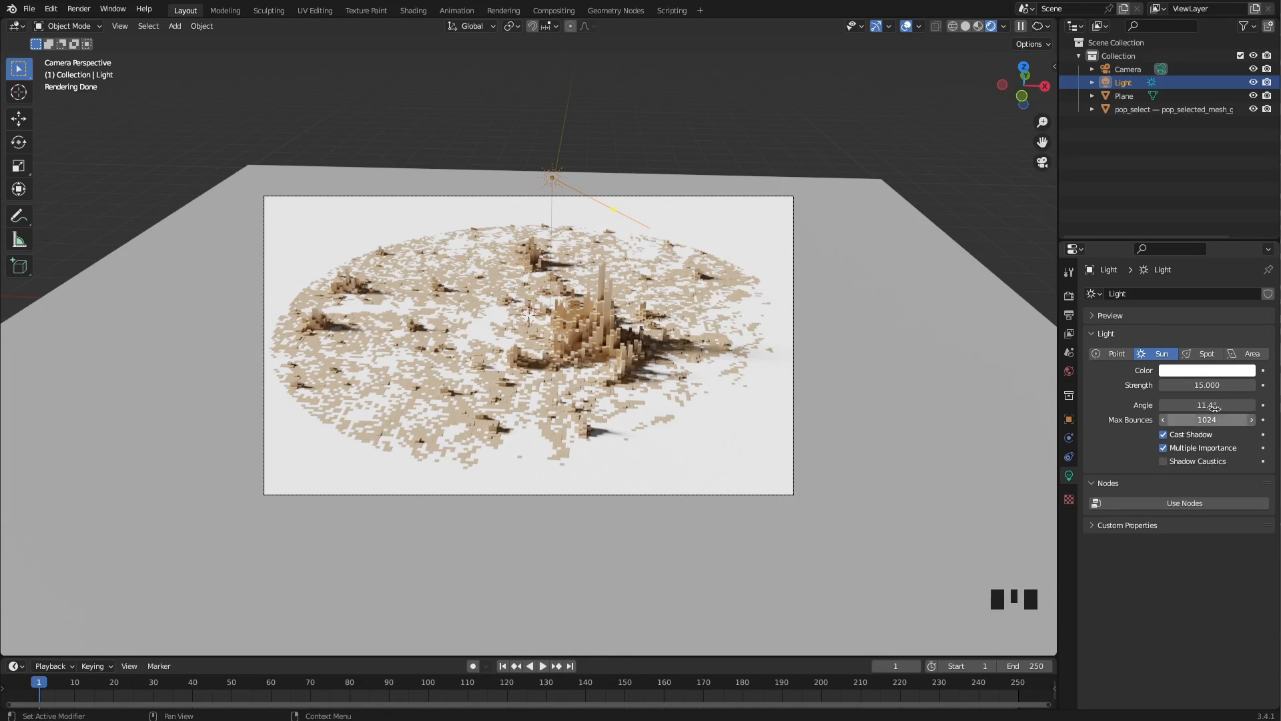
drag(1208, 405, 1262, 405)
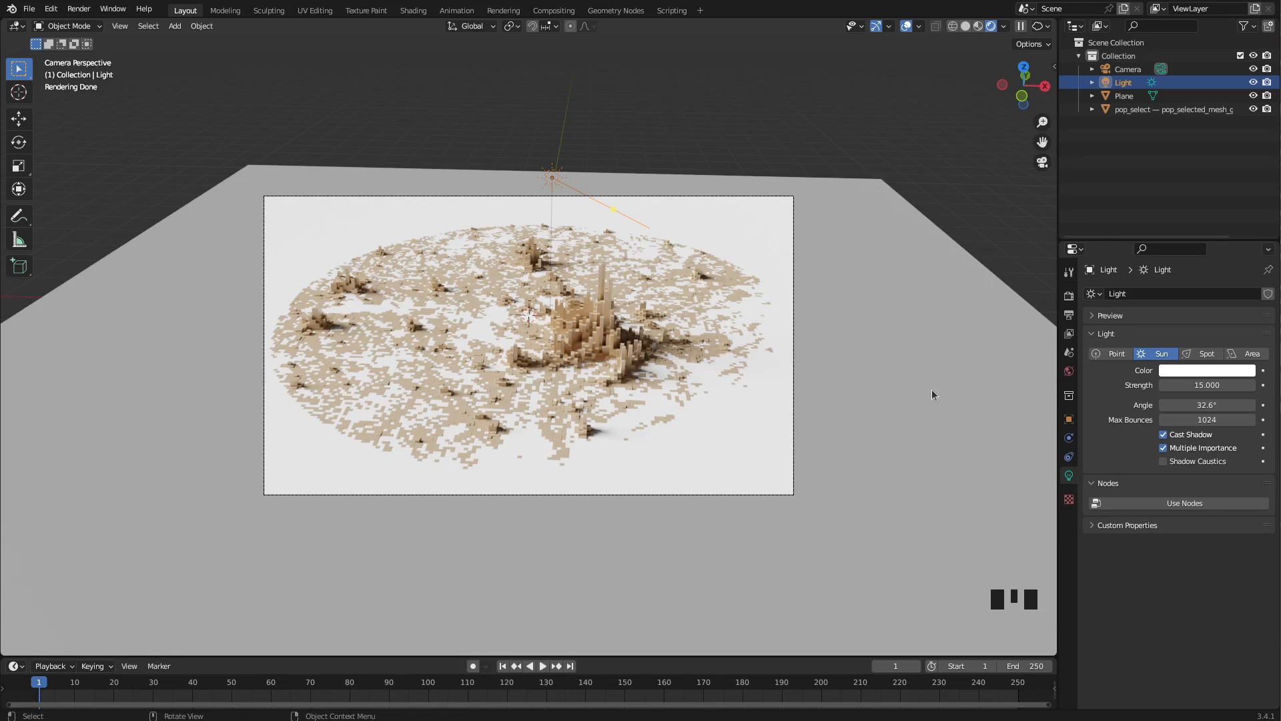
scroll(594, 387, down, 2)
scroll(600, 391, up, 4)
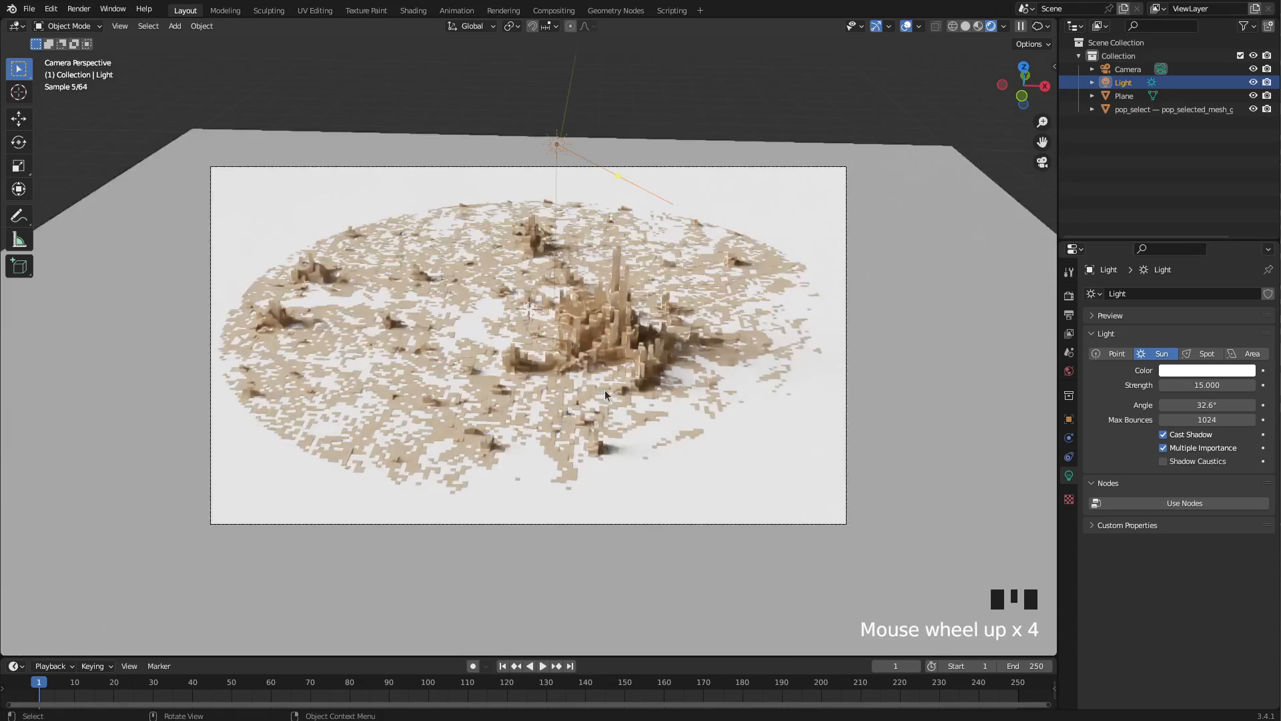
scroll(605, 395, up, 1)
drag(1208, 405, 1161, 405)
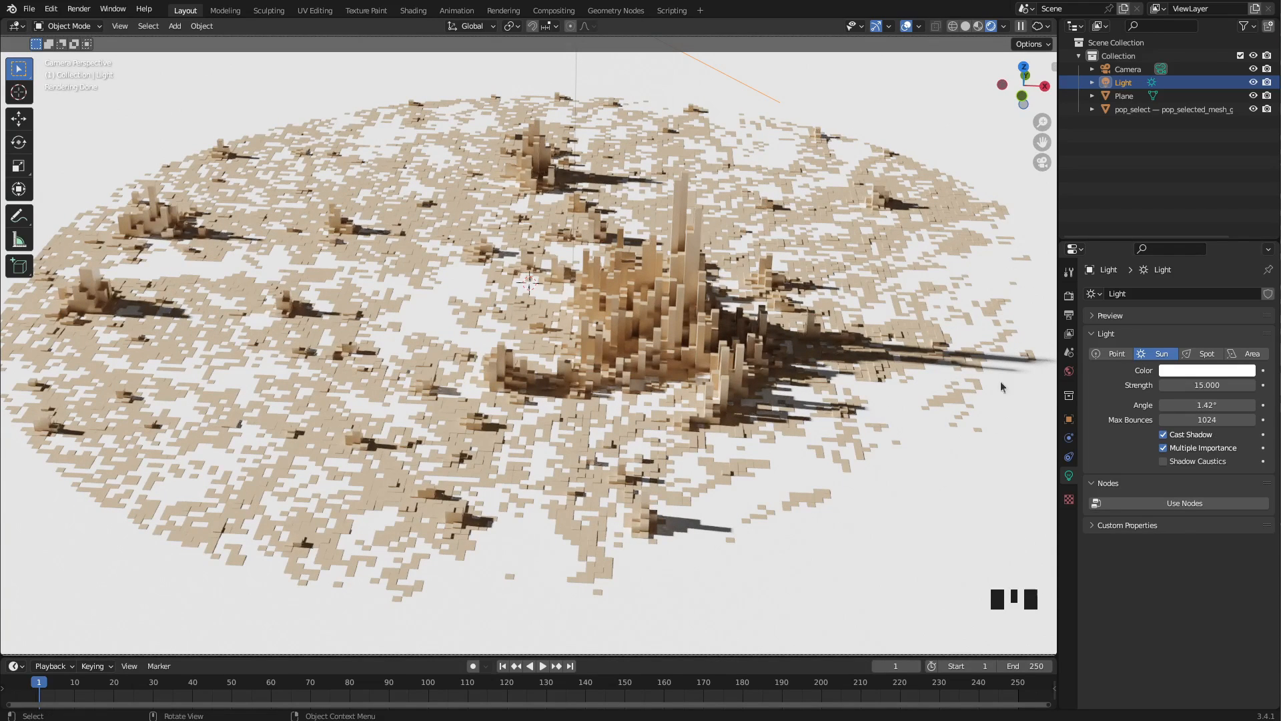
mouse_move(1199, 405)
mouse_down()
mouse_move(1216, 405)
mouse_move(1188, 405)
mouse_up()
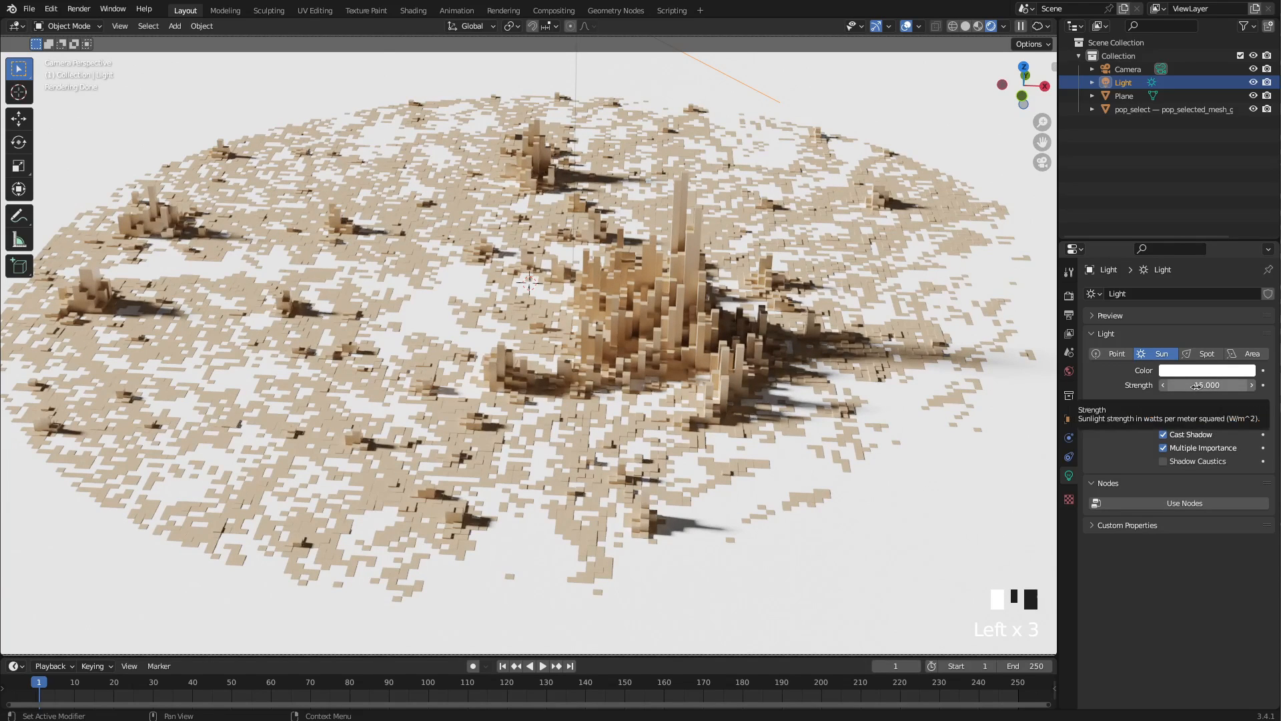
Set the sun's strength to 19.980 and render the final image
drag(1195, 385, 1210, 385)
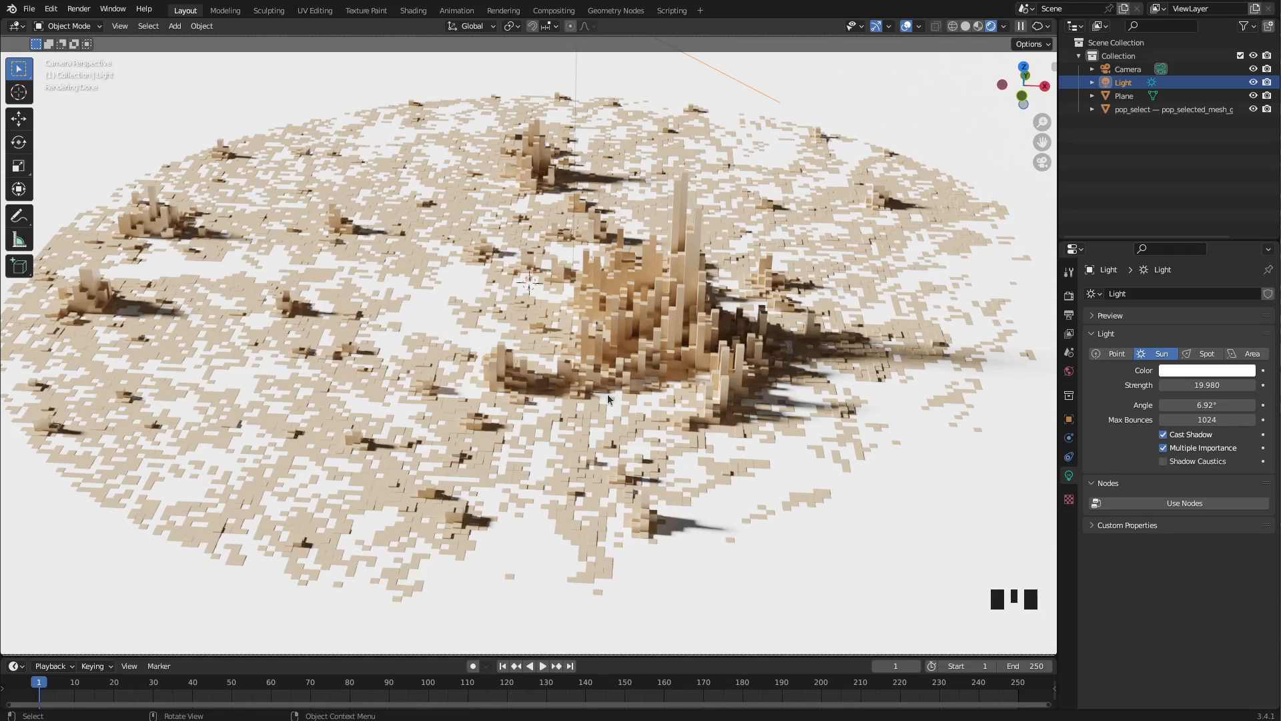
key(F12)
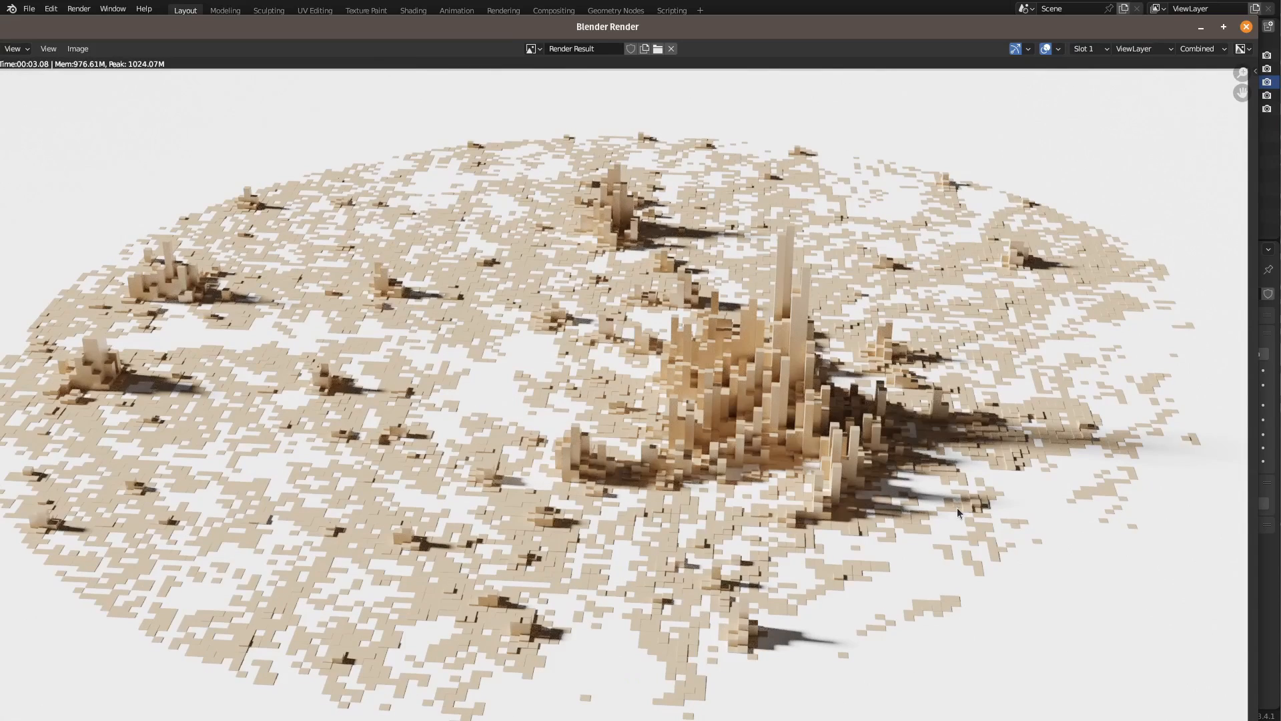
drag(674, 28, 693, 0)
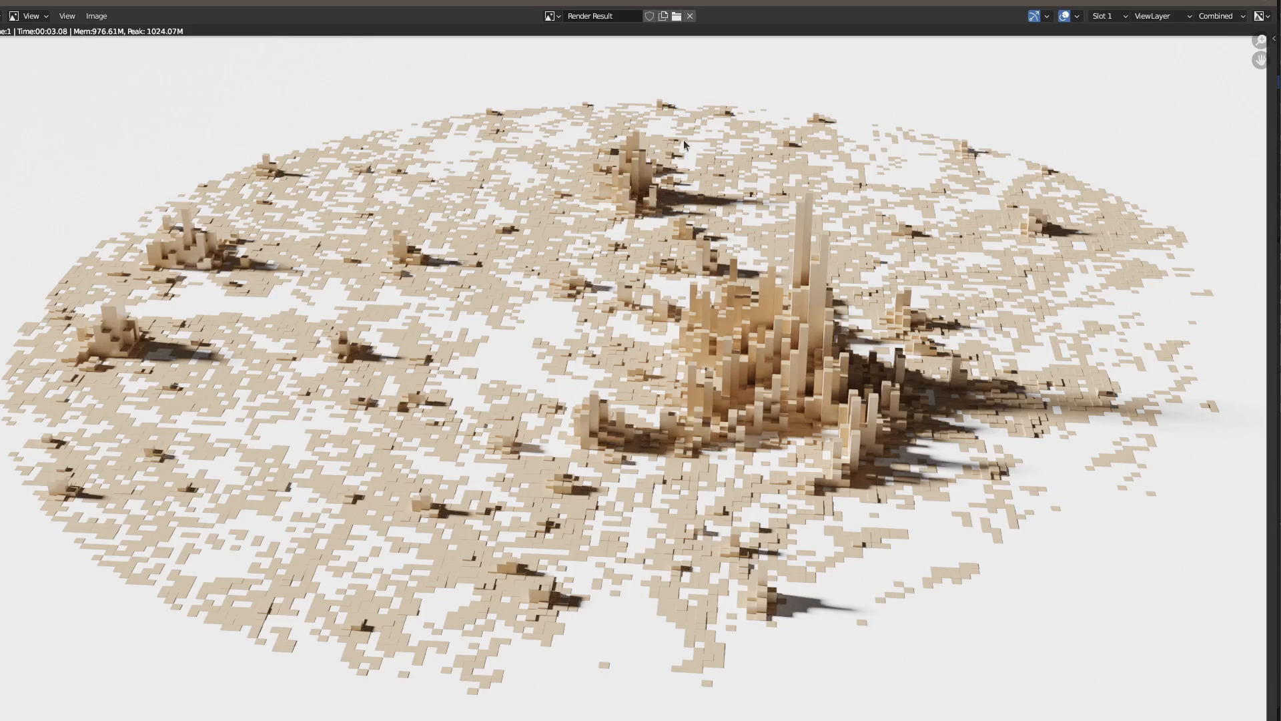
Start saving the render as a new image file, and create and open a folder named pop inside Bilder
click(97, 18)
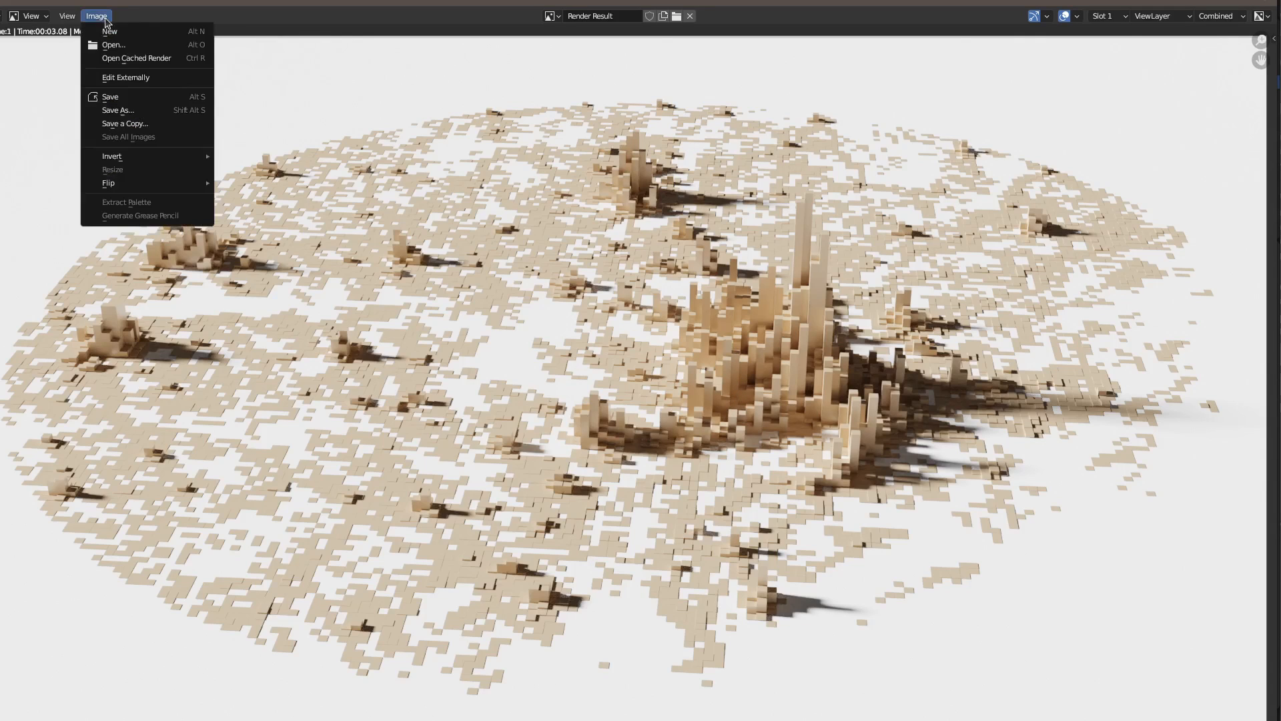
click(160, 112)
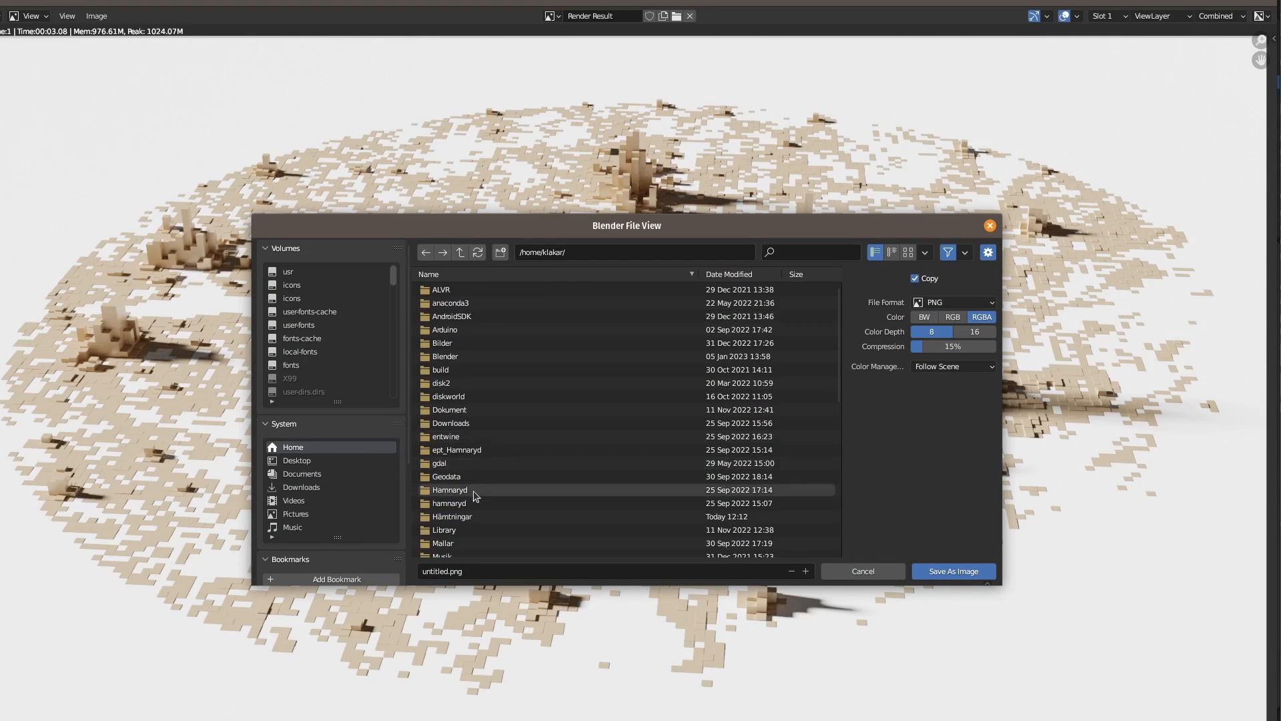
double_click(461, 344)
click(501, 252)
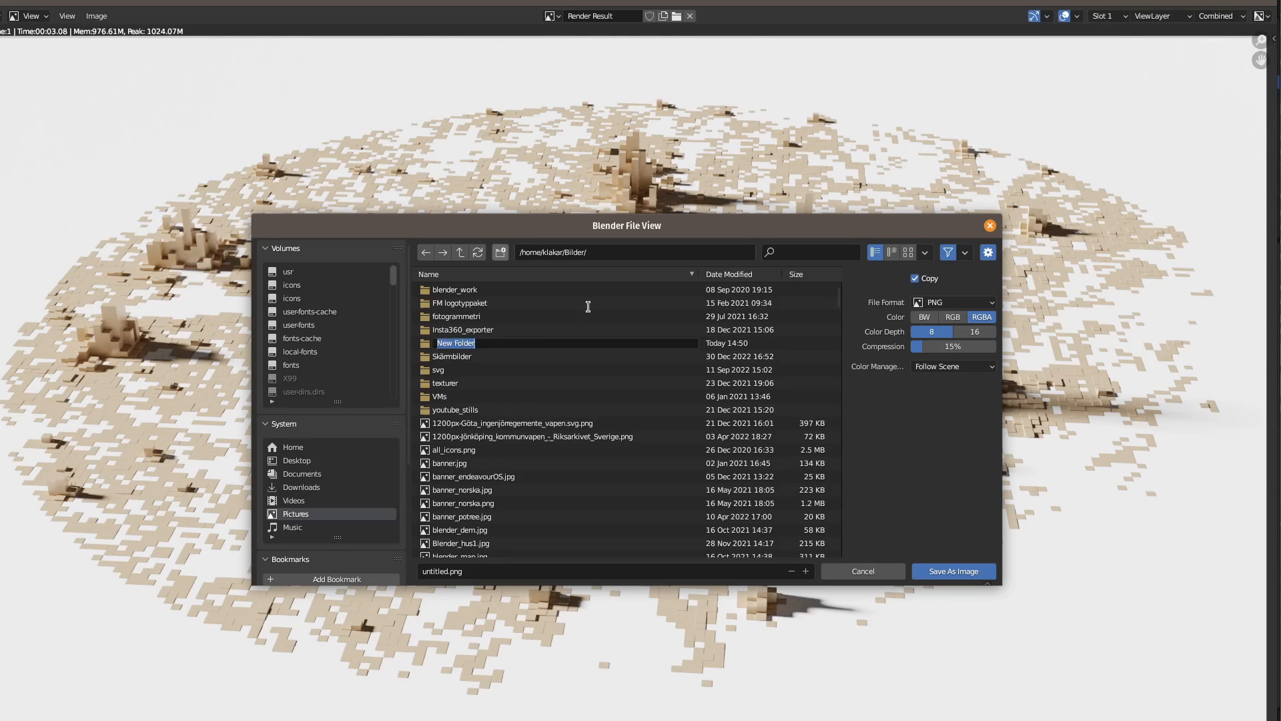
text(image)
key(BackSpace)
key(BackSpace)
key(BackSpace)
key(BackSpace)
key(BackSpace)
text(pop)
key(Return)
double_click(560, 343)
Name the rendered image pop and save it as a PNG in the pop folder
double_click(432, 574)
text(pop)
key(Return)
click(954, 572)
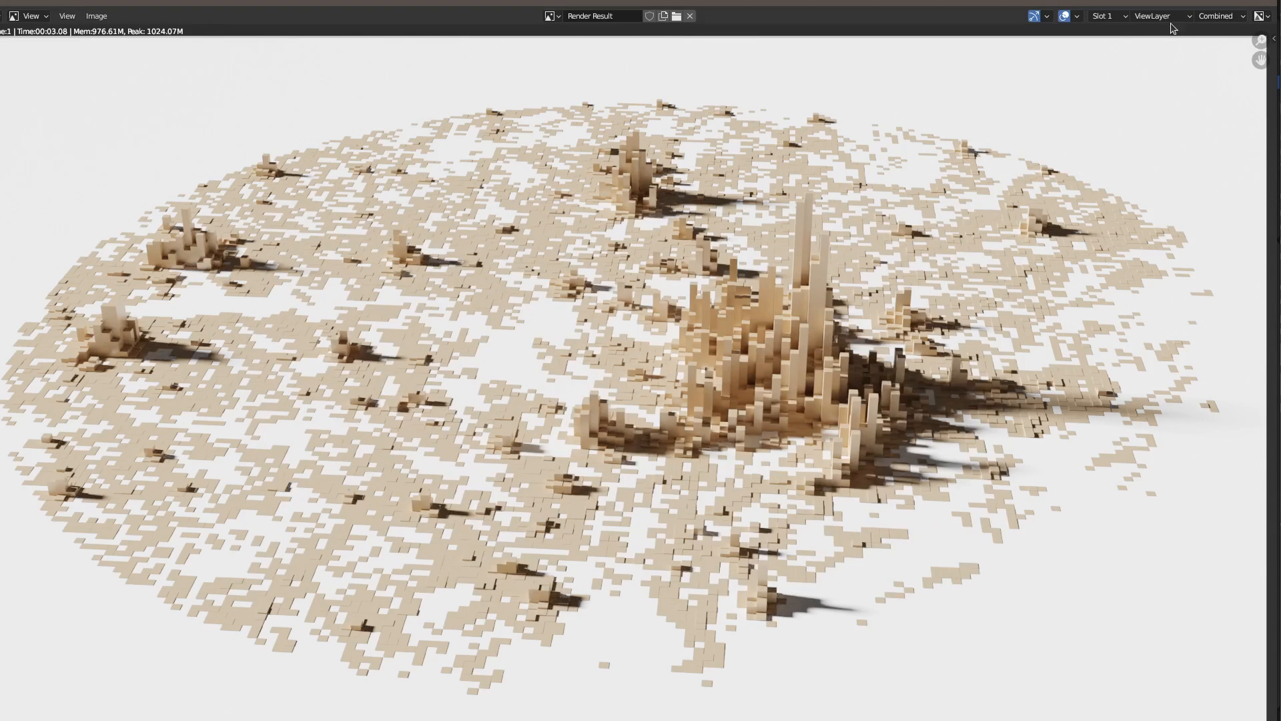
Switch to QGIS, close the 3D Map 1 view, and narrow the GPS Information panel to enlarge the map canvas
click(1269, 3)
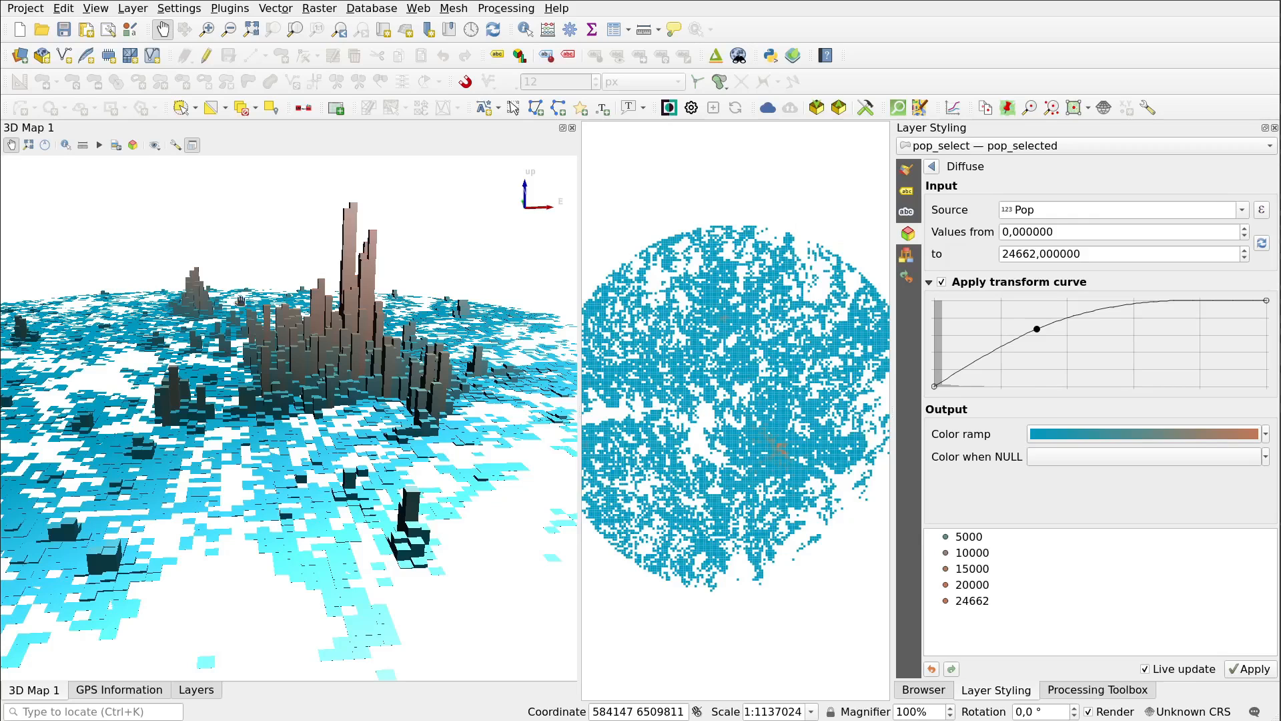
click(572, 128)
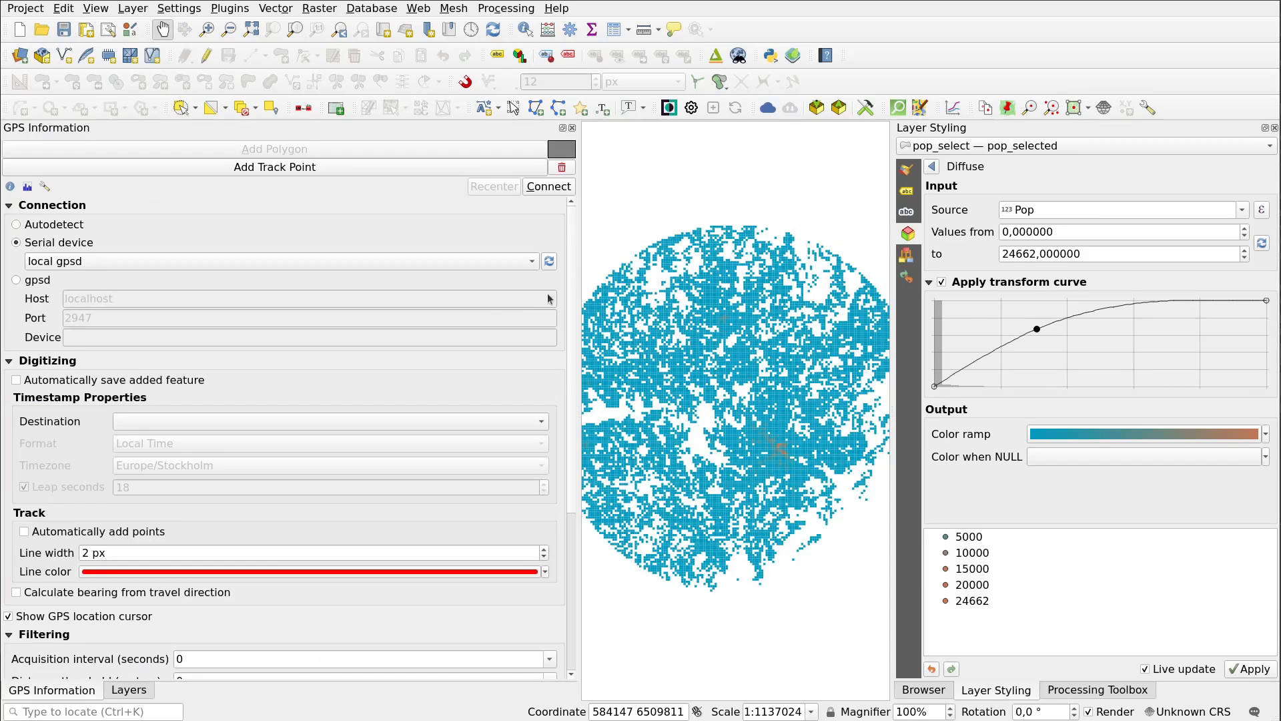
drag(580, 268, 254, 314)
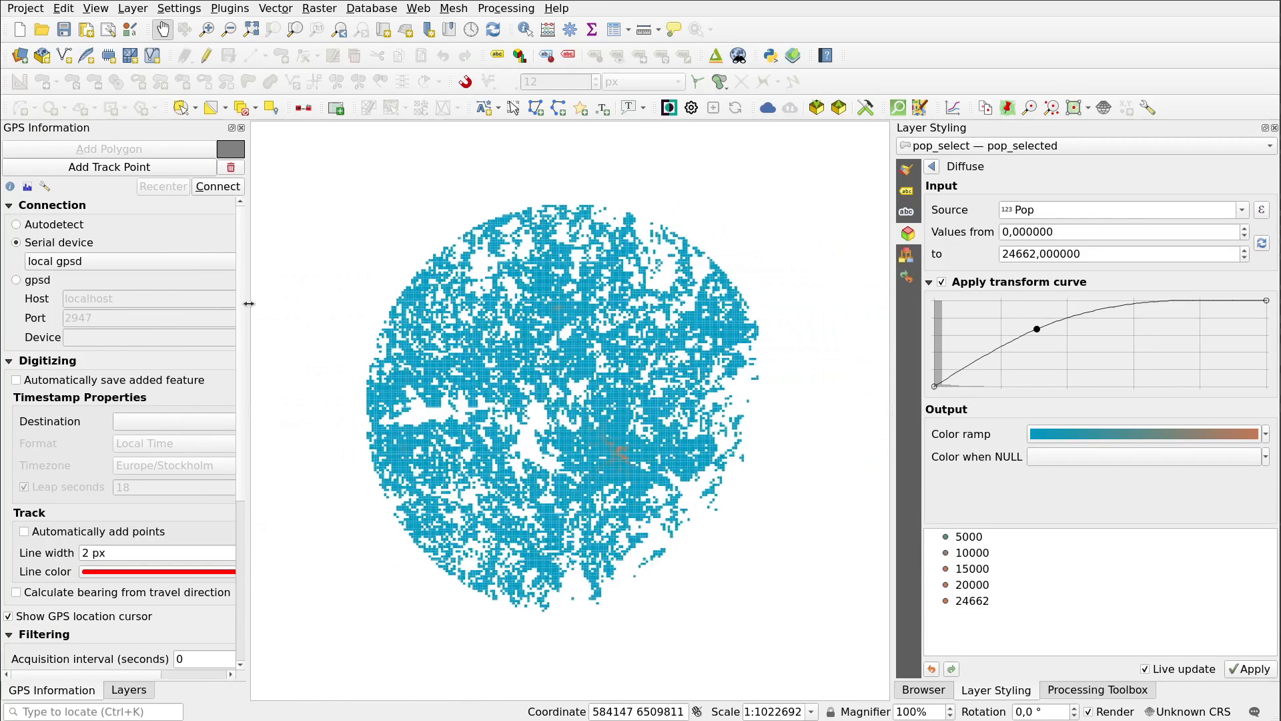
Create a new print layout titled Pop_Layout
click(93, 27)
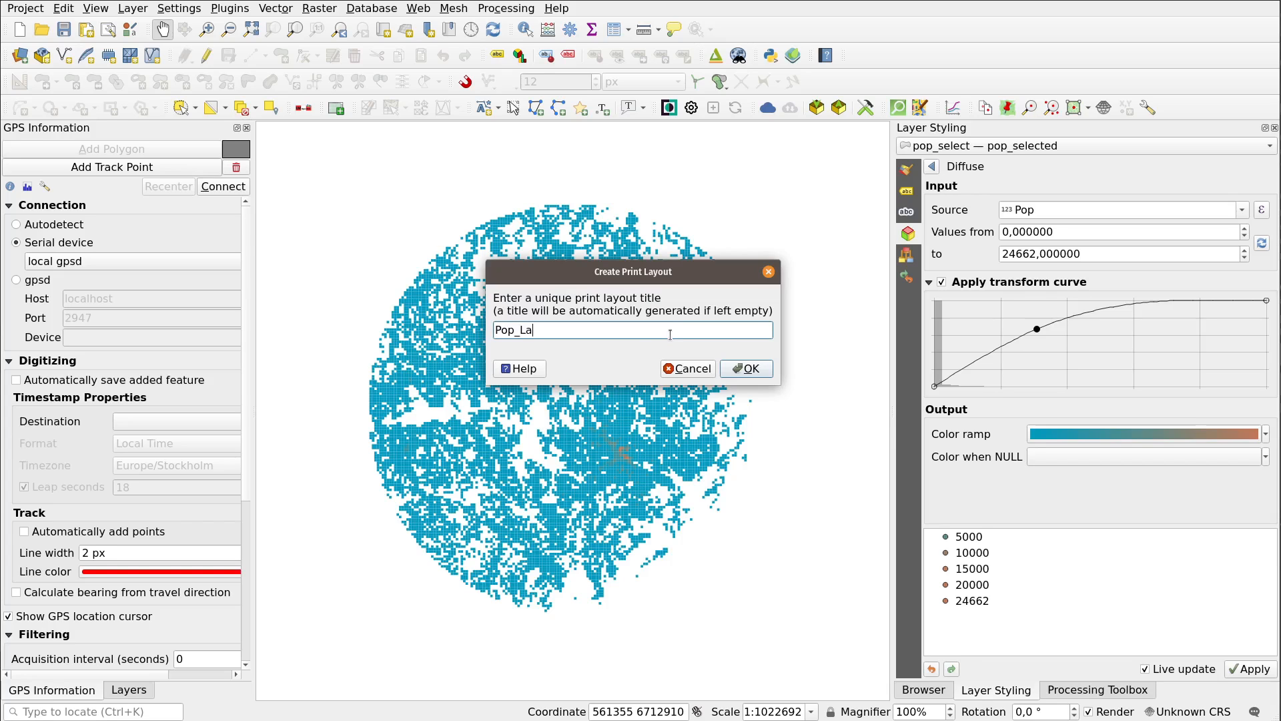
text(Pop_Layout)
key(Return)
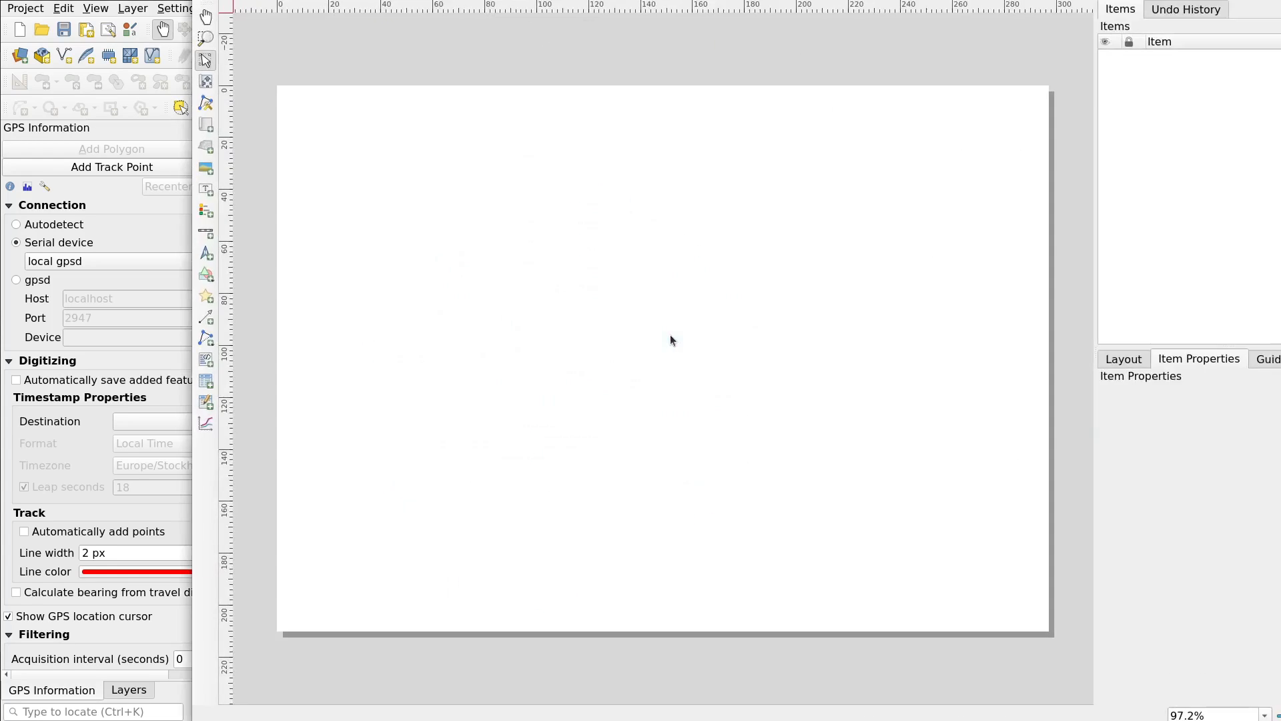
Move and enlarge the layout window so the whole page and the item panels fit on screen
drag(893, 0, 726, 7)
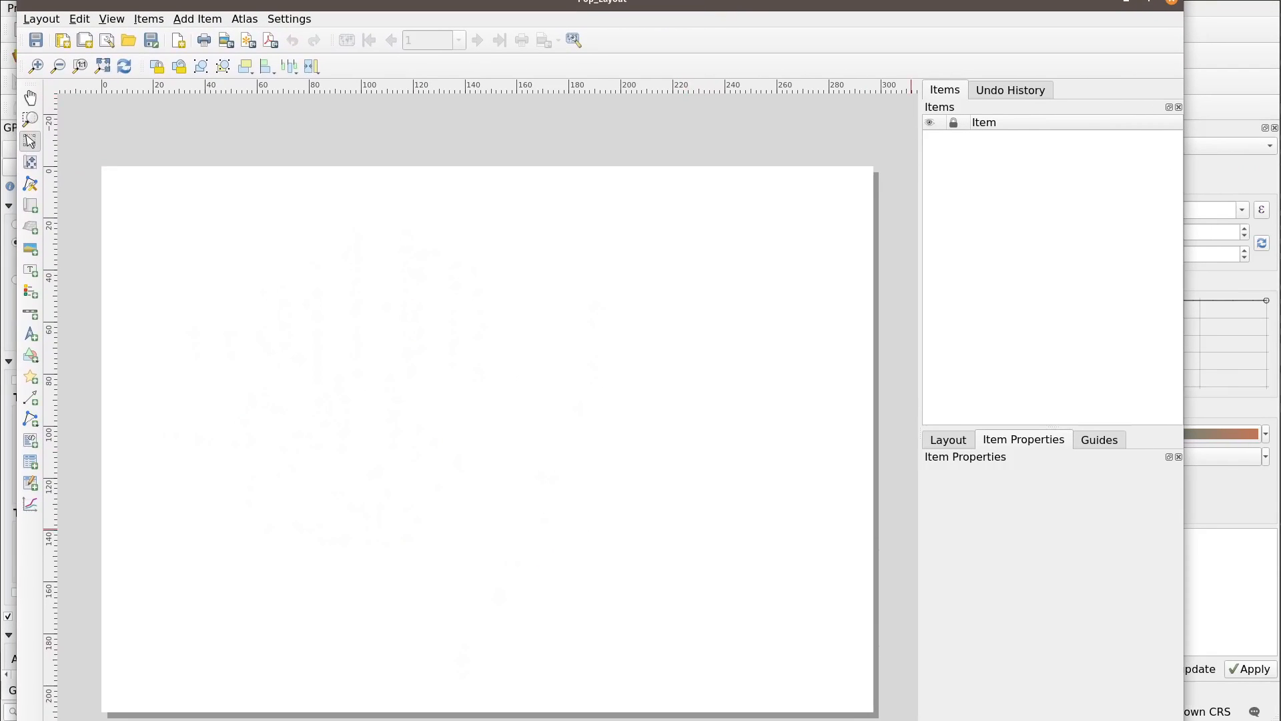
drag(1178, 720, 1260, 696)
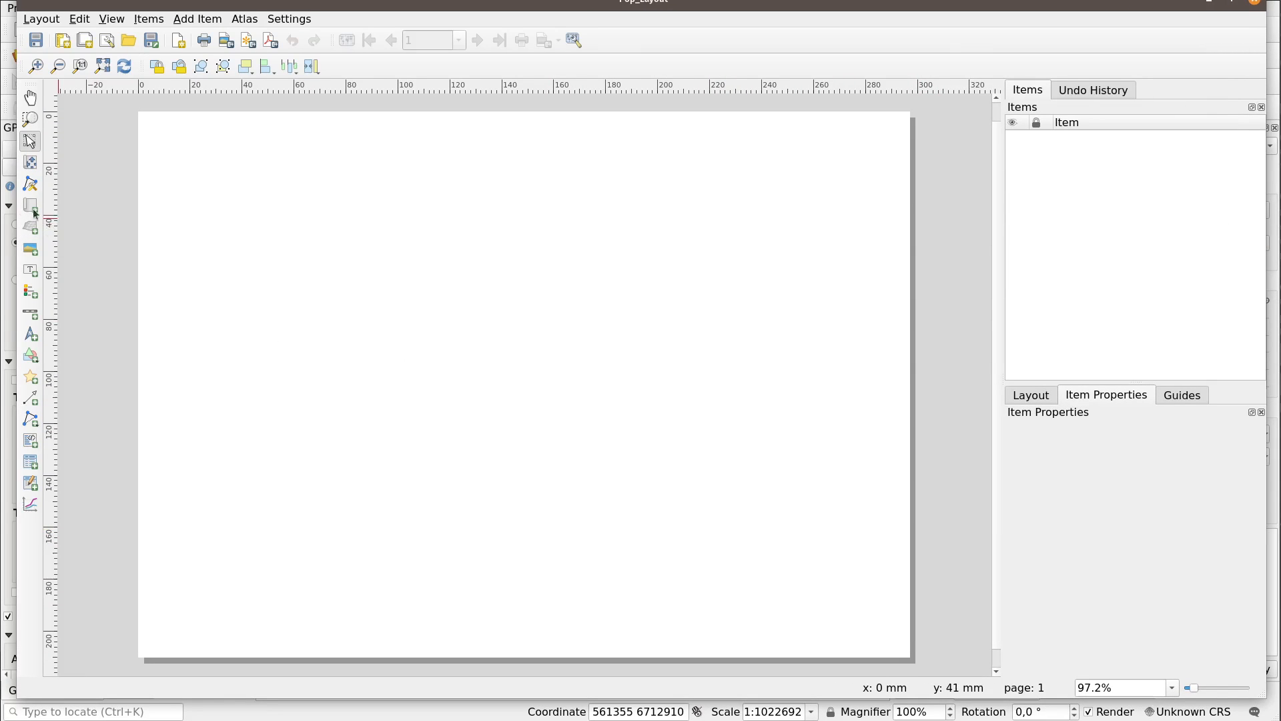
Add a 3D map item nearly filling the layout page and try to copy its scene settings and camera pose from a 3D view
click(31, 230)
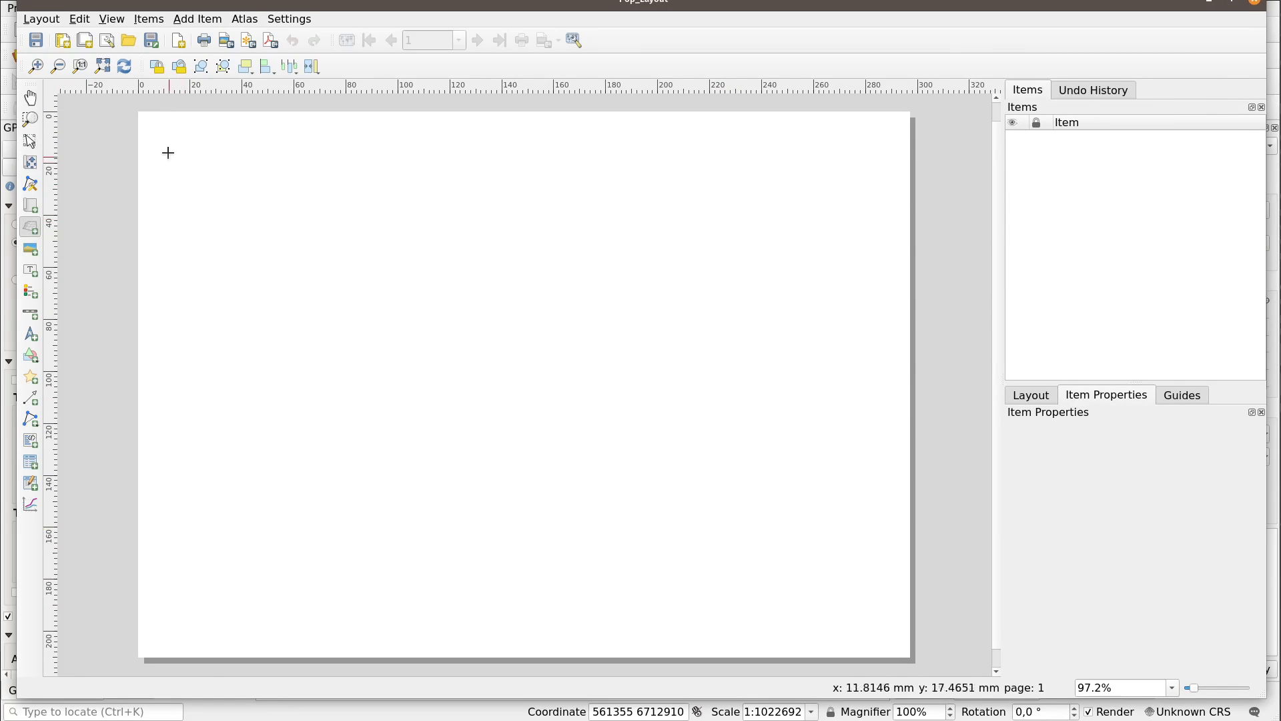
drag(163, 136, 877, 622)
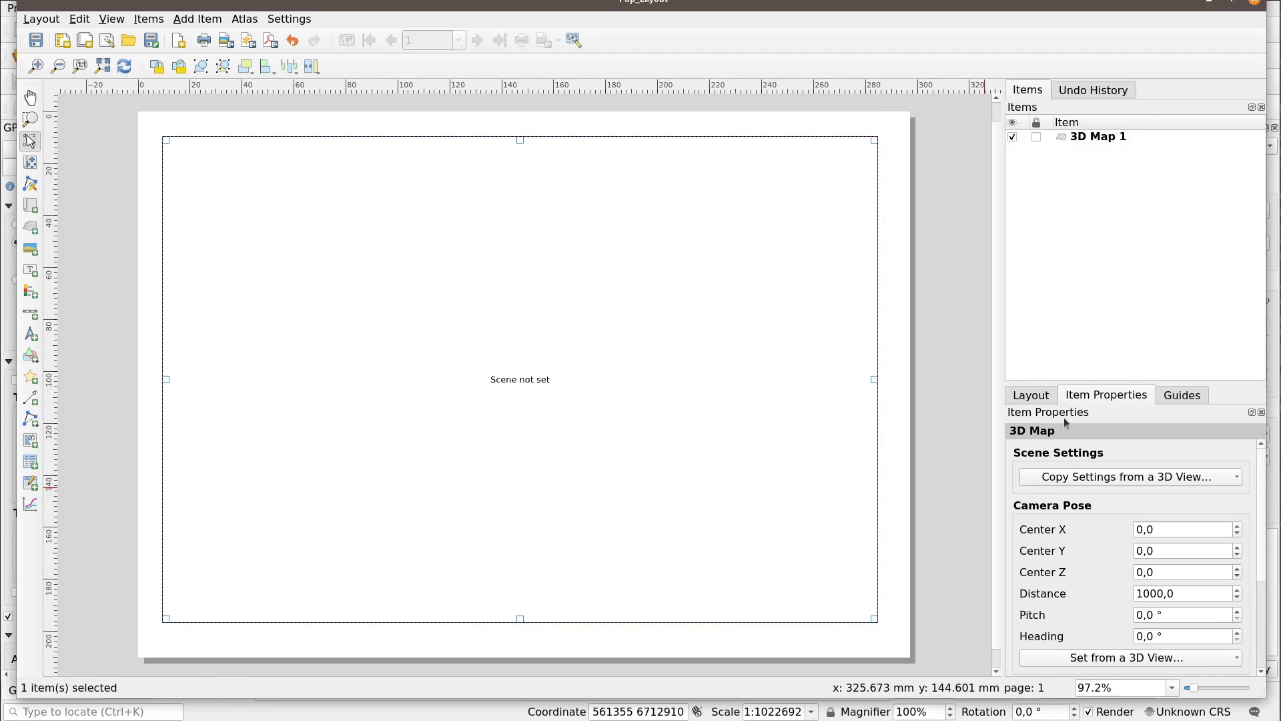
click(1110, 483)
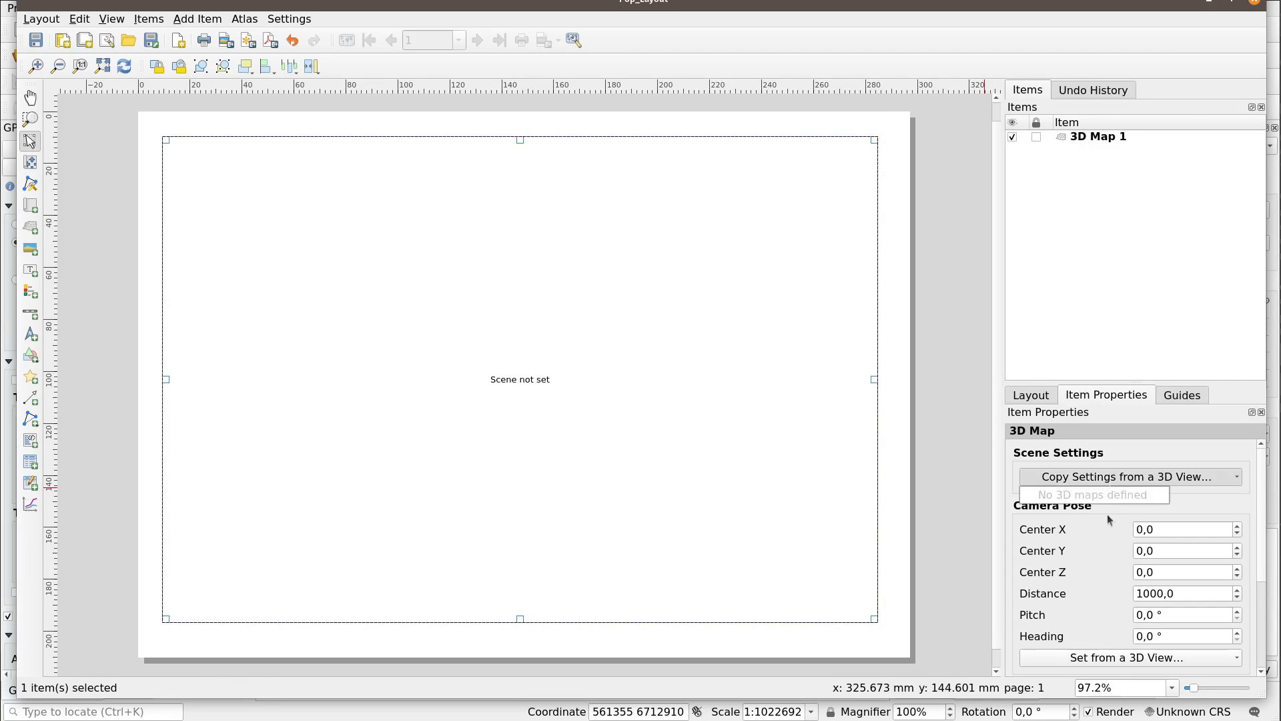
click(1091, 475)
click(1235, 473)
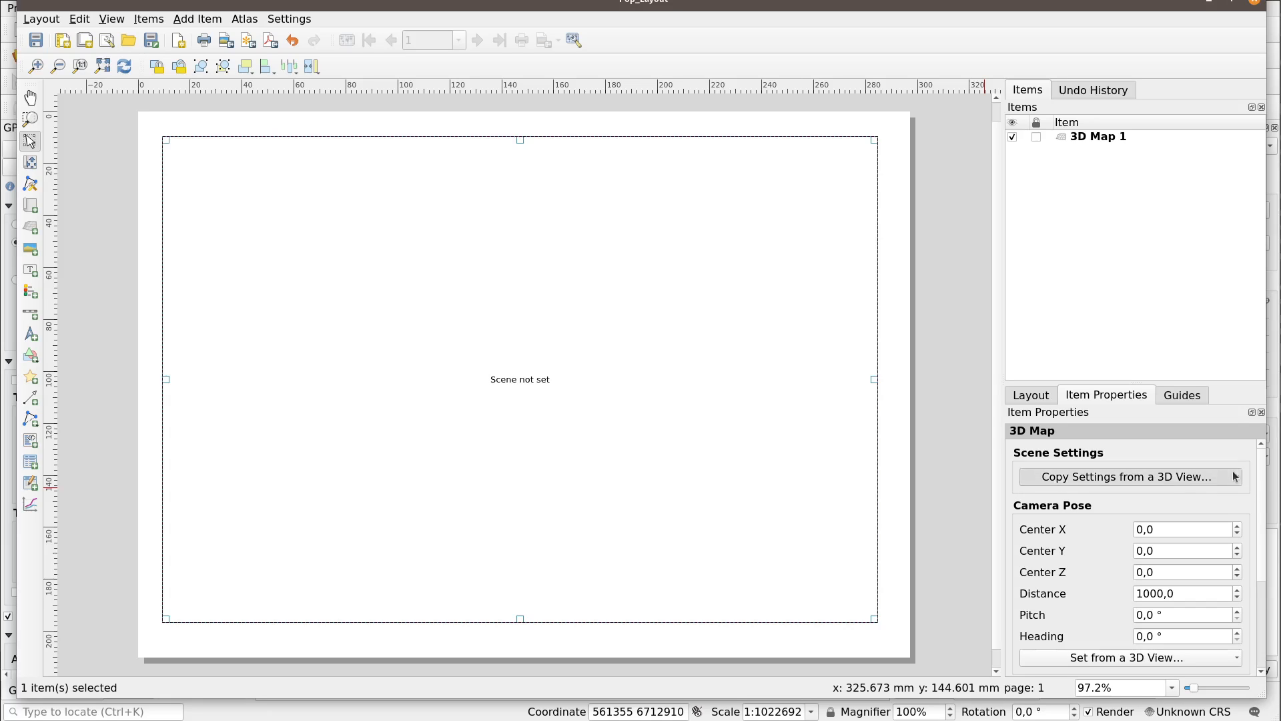
click(1237, 476)
click(1109, 663)
click(1111, 658)
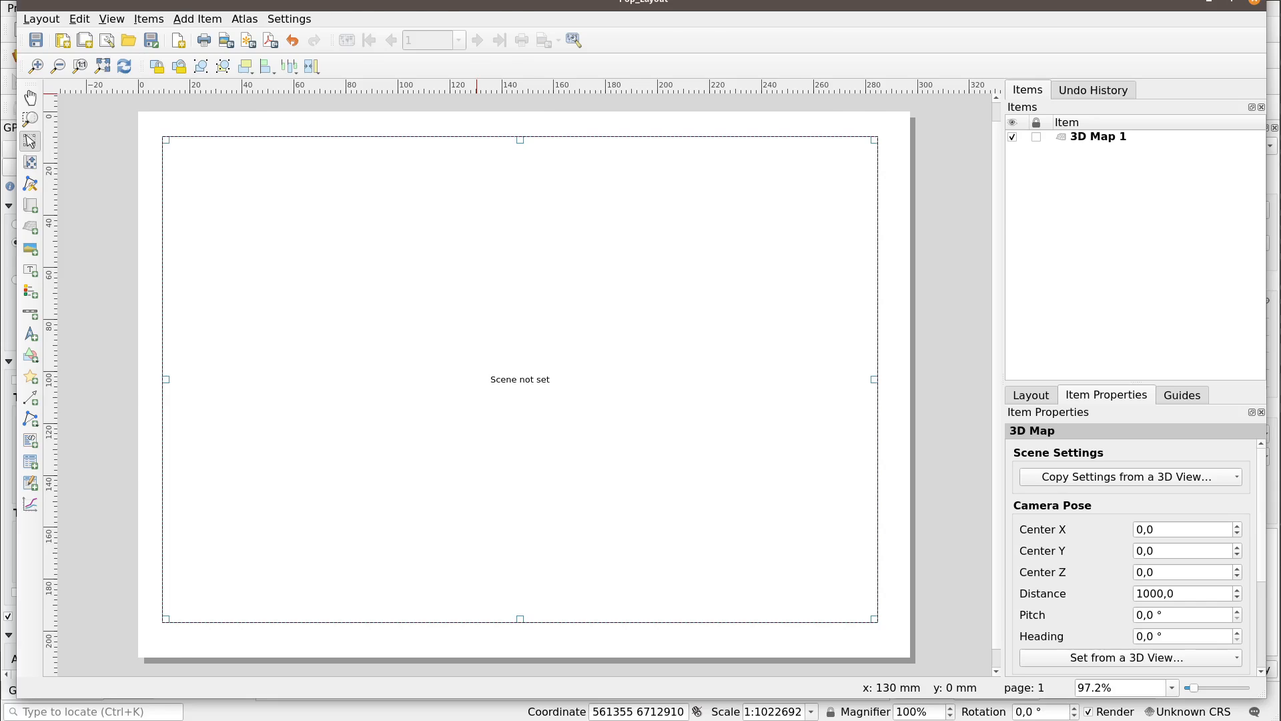
Switch to the main QGIS window, reopen the 3D Map 1 view, enlarge it, and frame the whole extruded population area
key(alt+Tab)
click(106, 13)
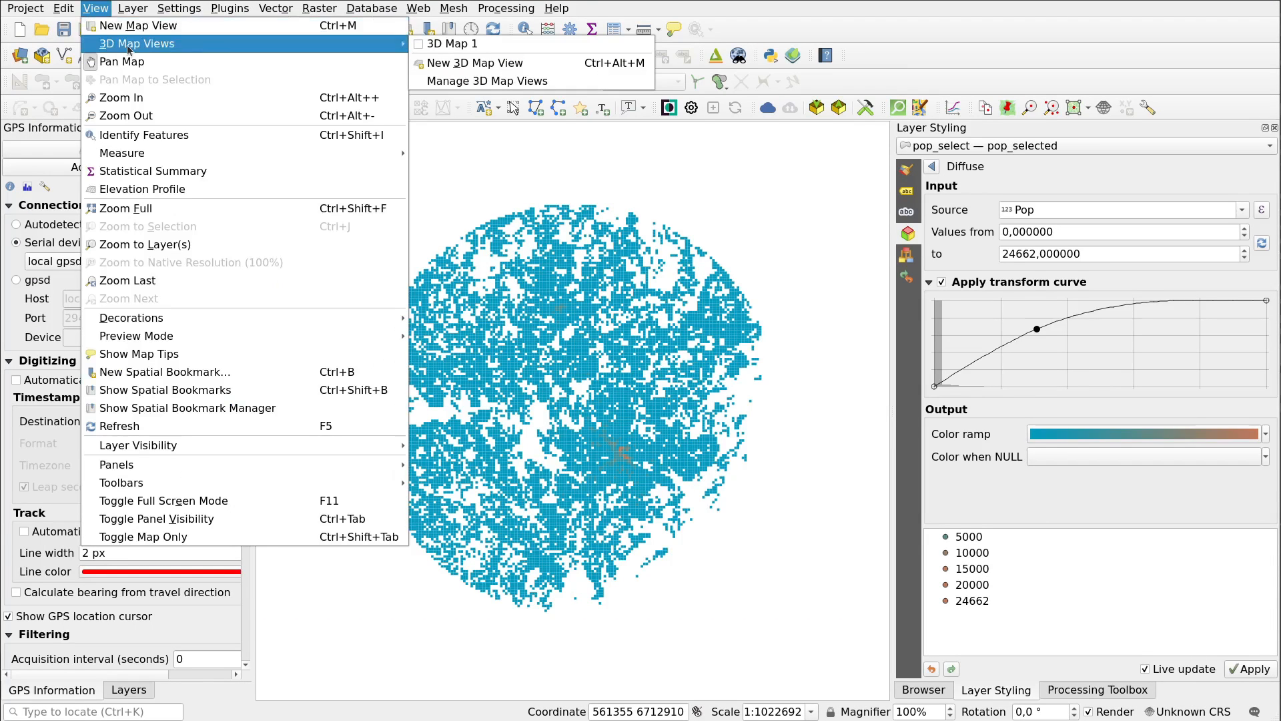
click(471, 47)
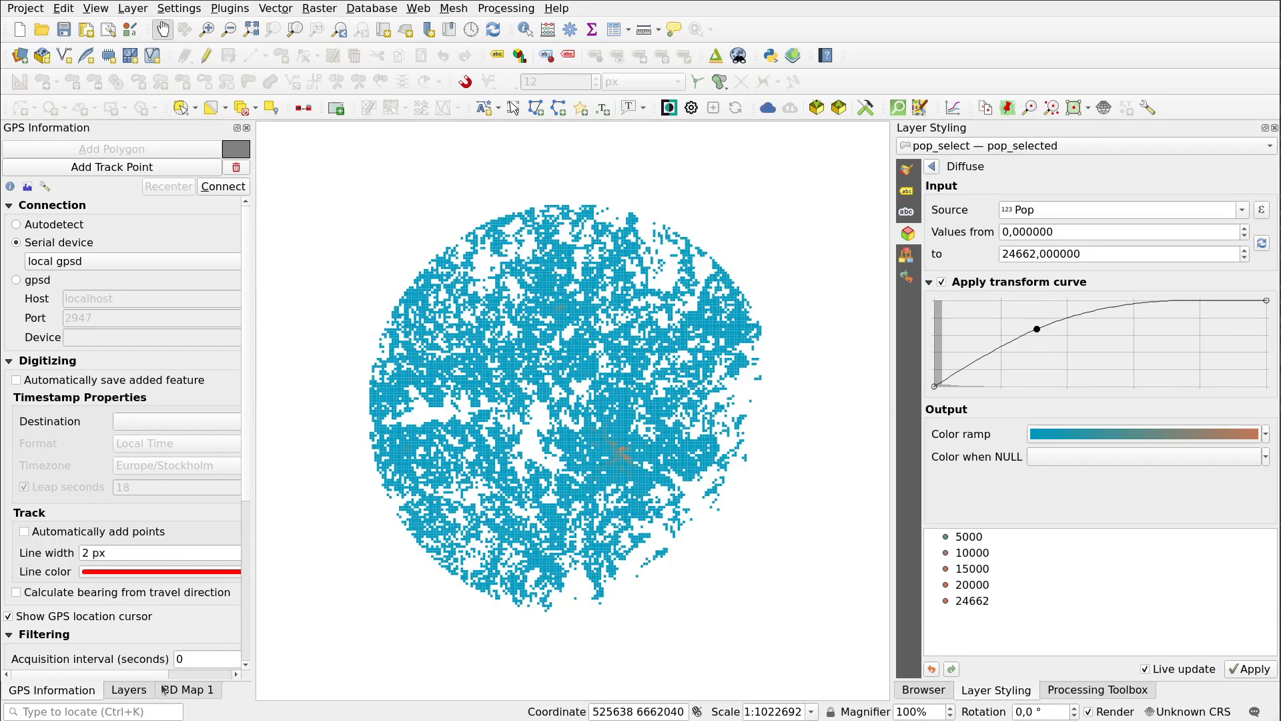
click(165, 690)
drag(252, 342, 756, 342)
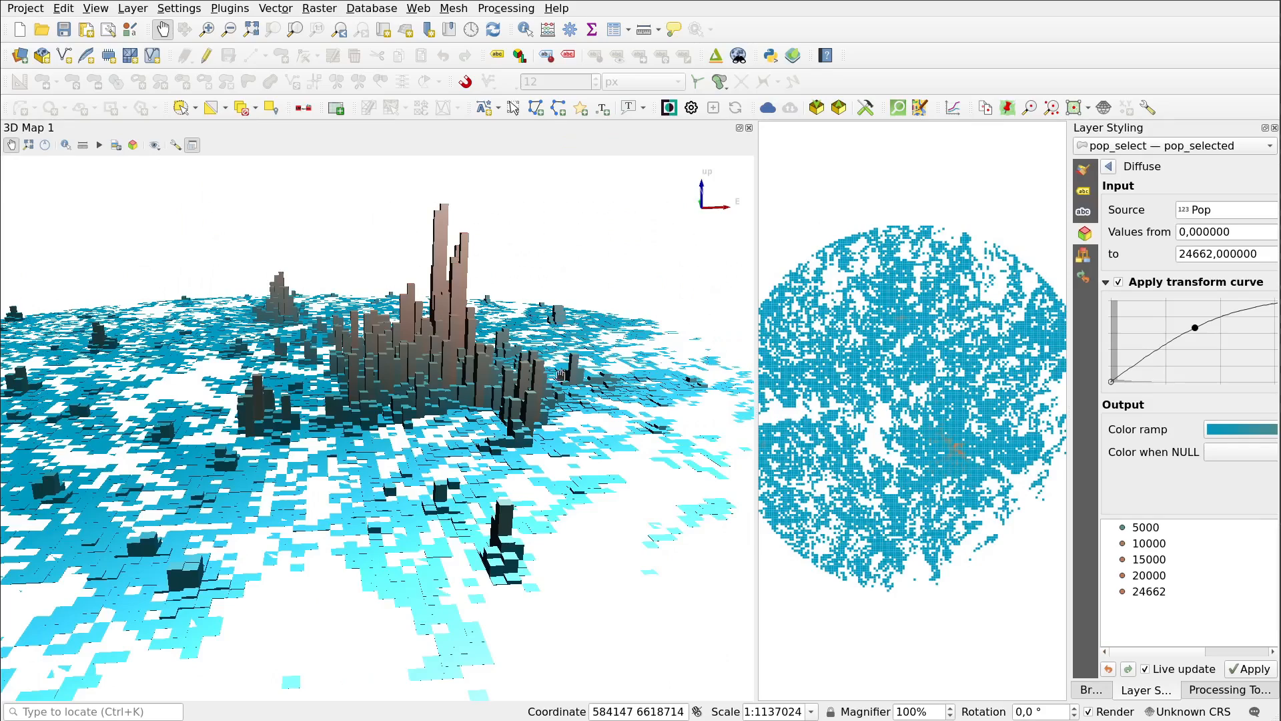
scroll(377, 392, down, 2)
drag(377, 392, 466, 411)
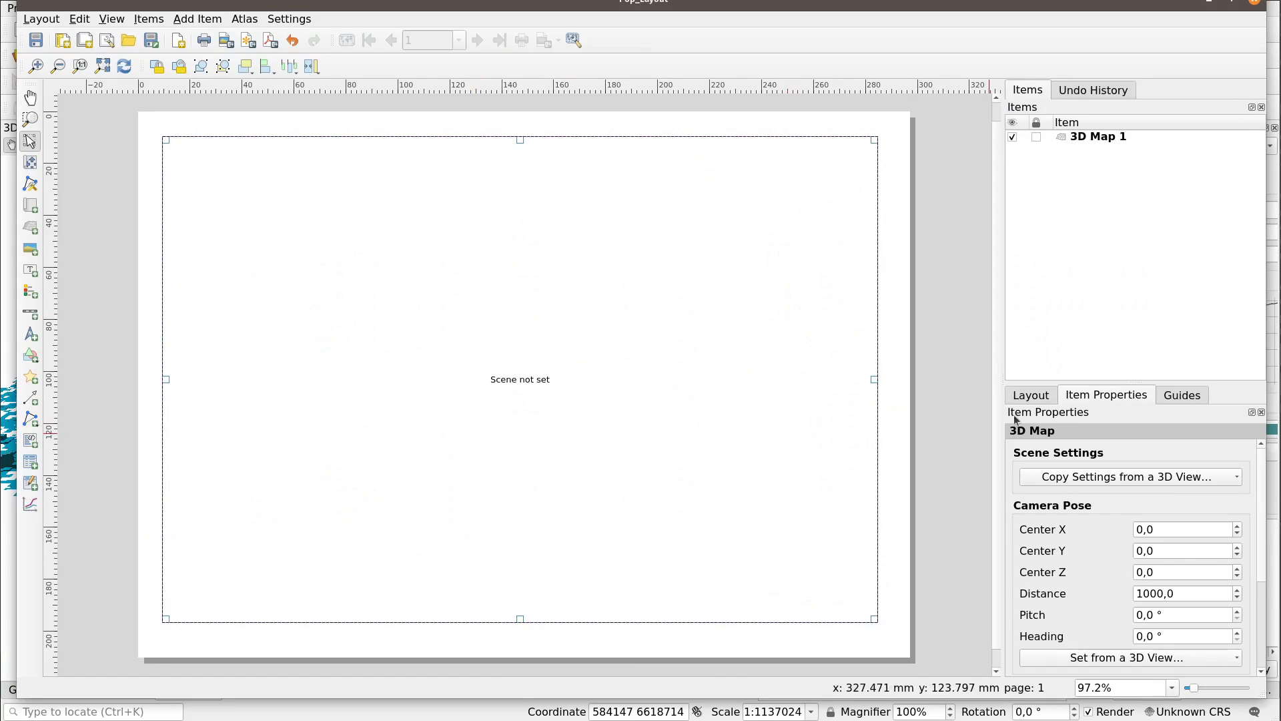
Return to the layout, apply the scene settings and camera pose of 3D Map 1 to the 3D map item, and delete the item
click(1125, 477)
click(1068, 492)
click(1074, 660)
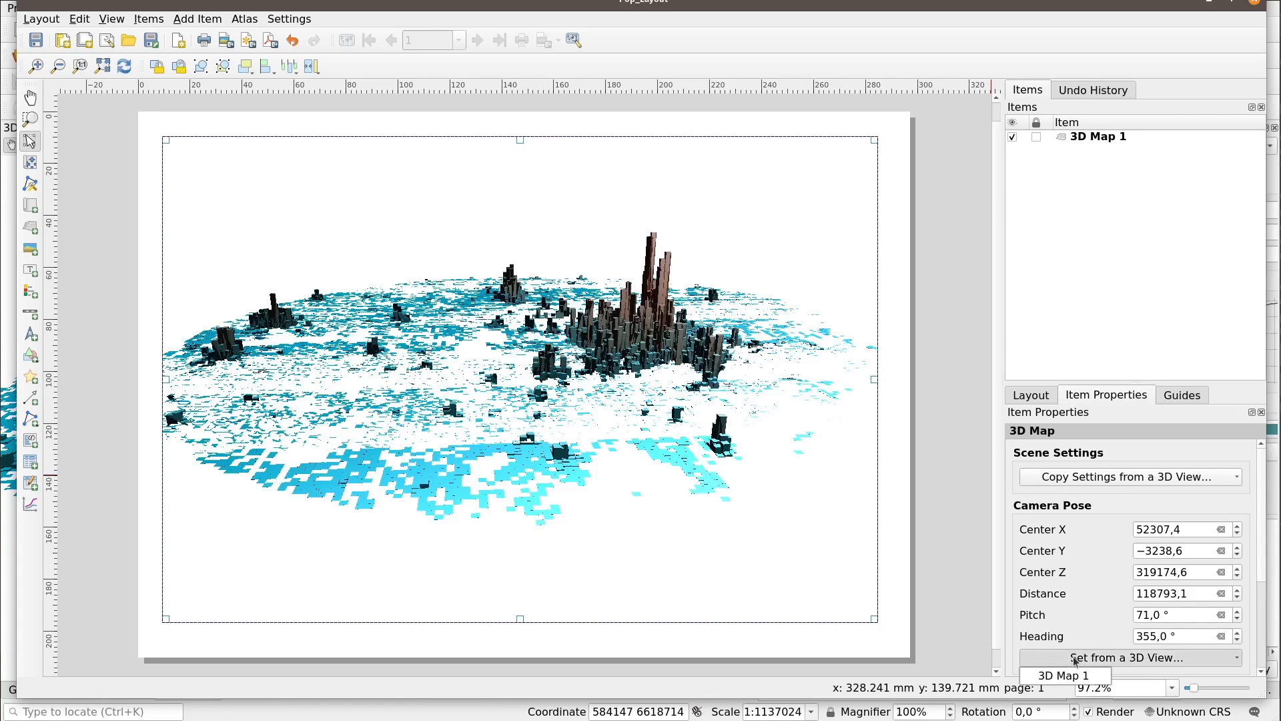
click(1086, 676)
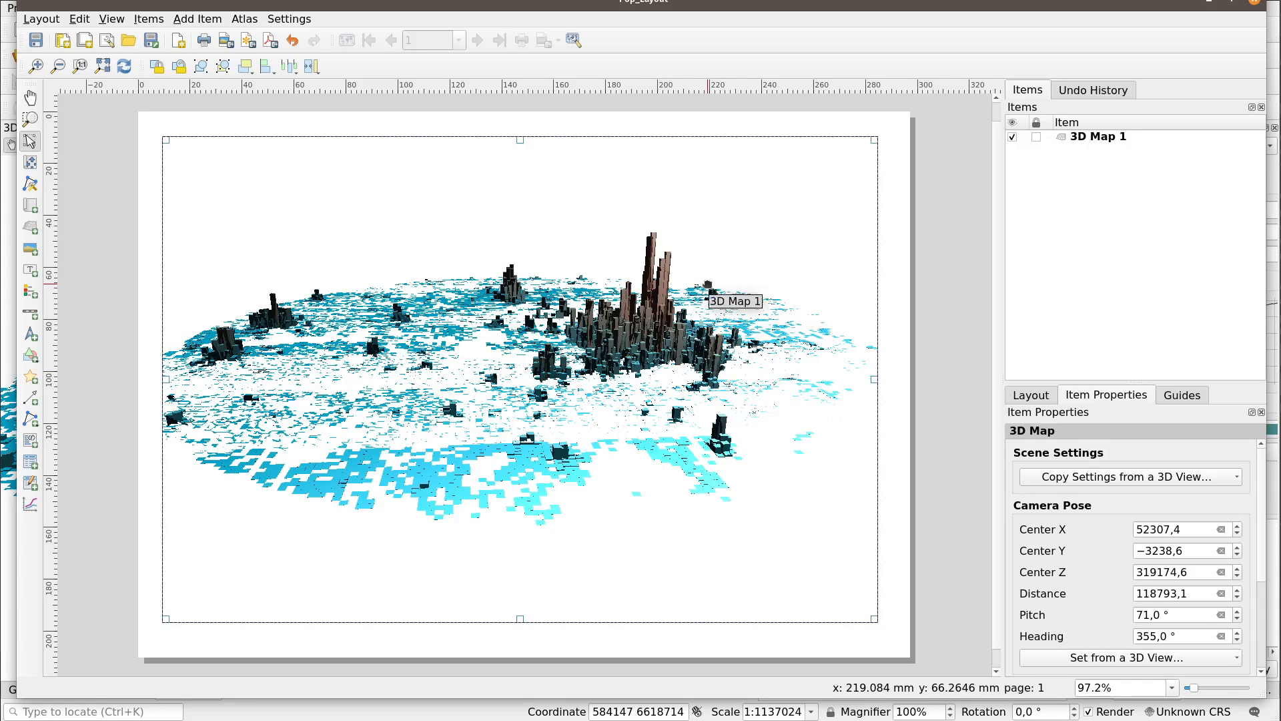
key(Delete)
Add a picture item nearly filling the page and load the raster image pop1.png from the pop folder in Bilder
click(38, 251)
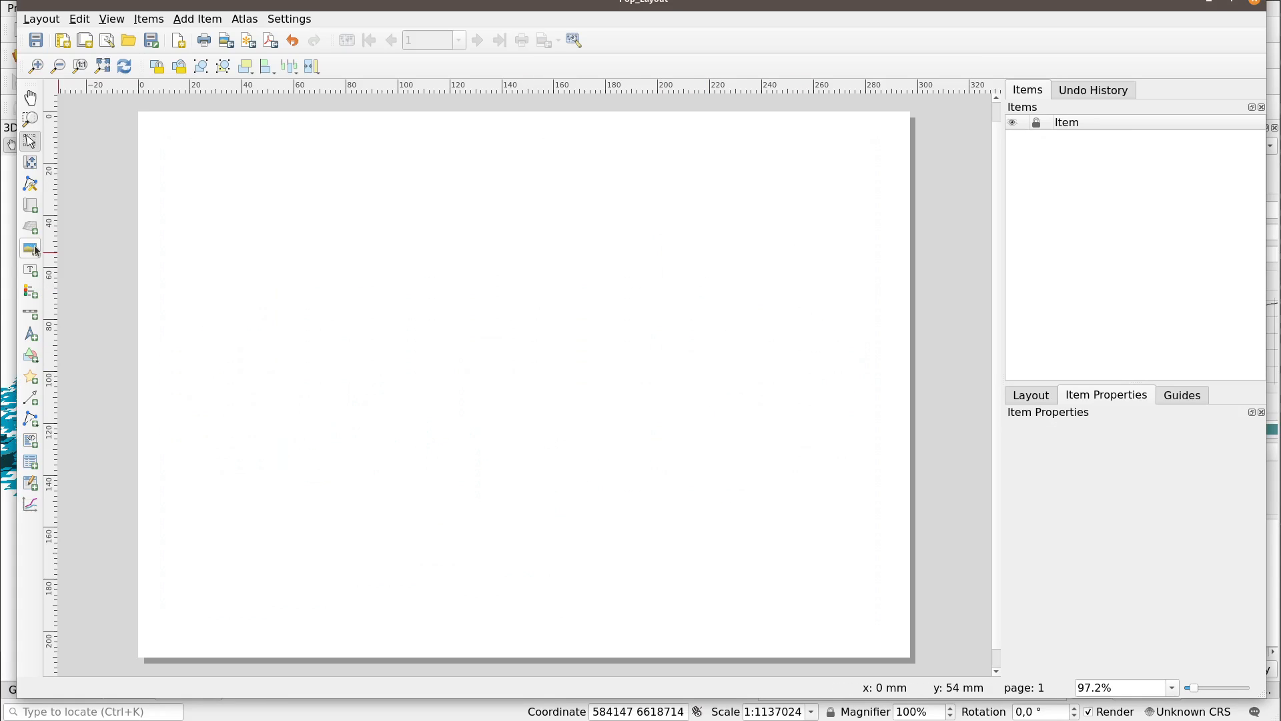
drag(151, 126, 897, 644)
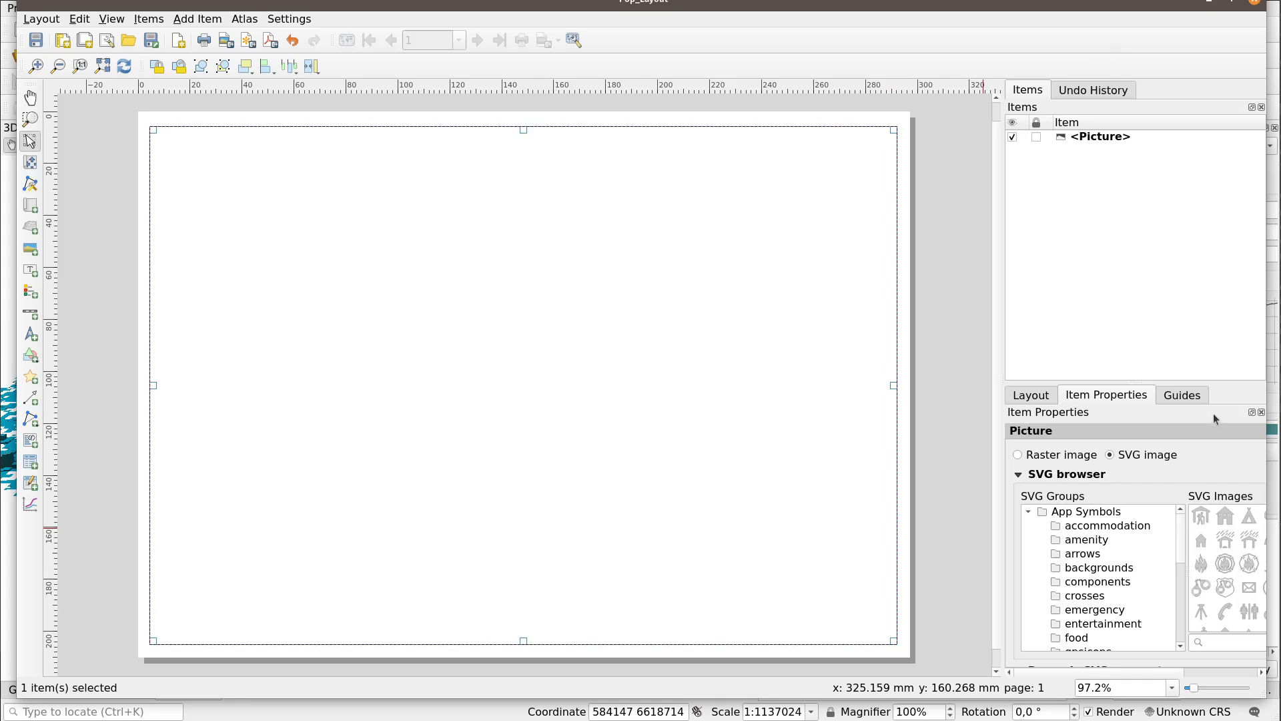
click(1055, 456)
drag(991, 448, 907, 448)
click(1232, 476)
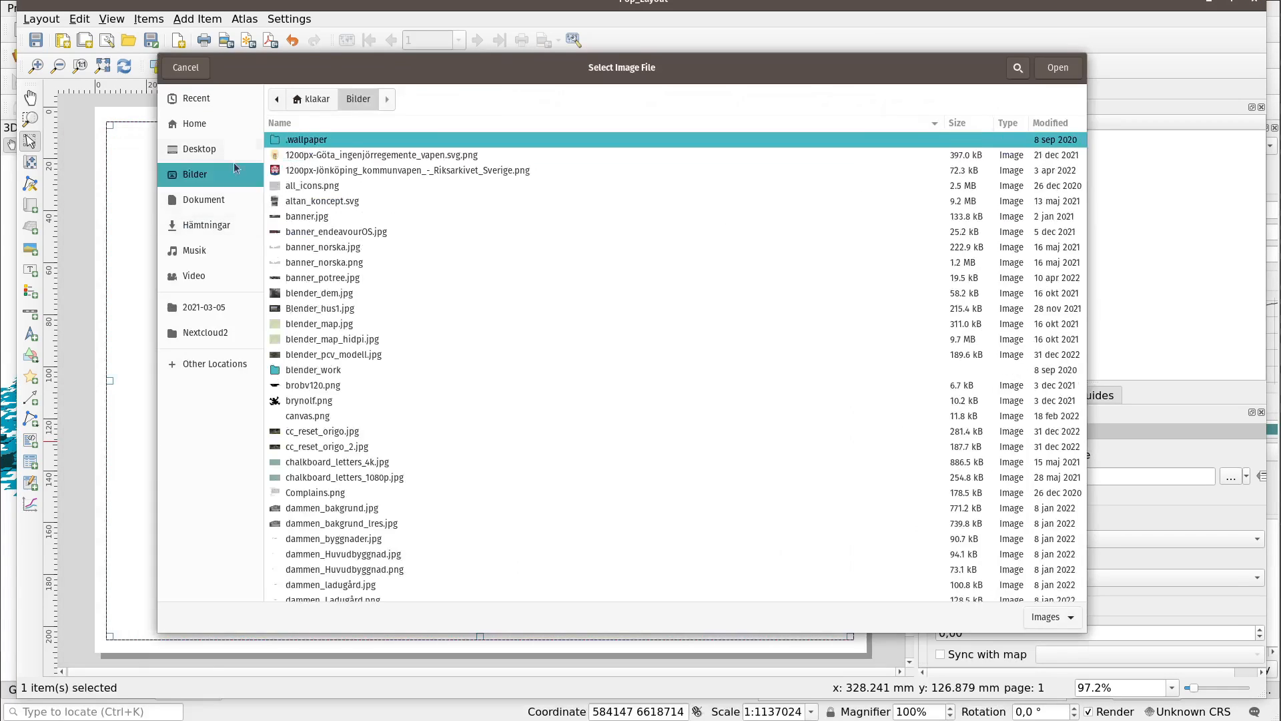
scroll(397, 266, down, 10)
double_click(338, 142)
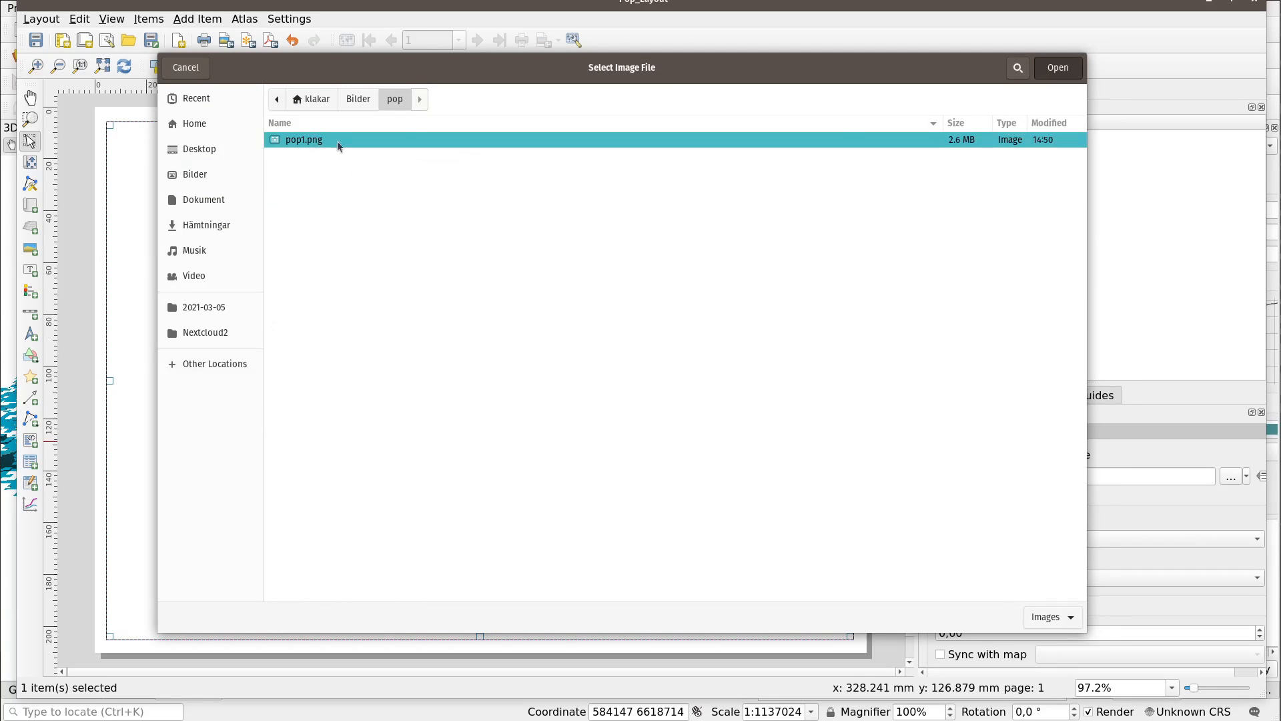
double_click(338, 141)
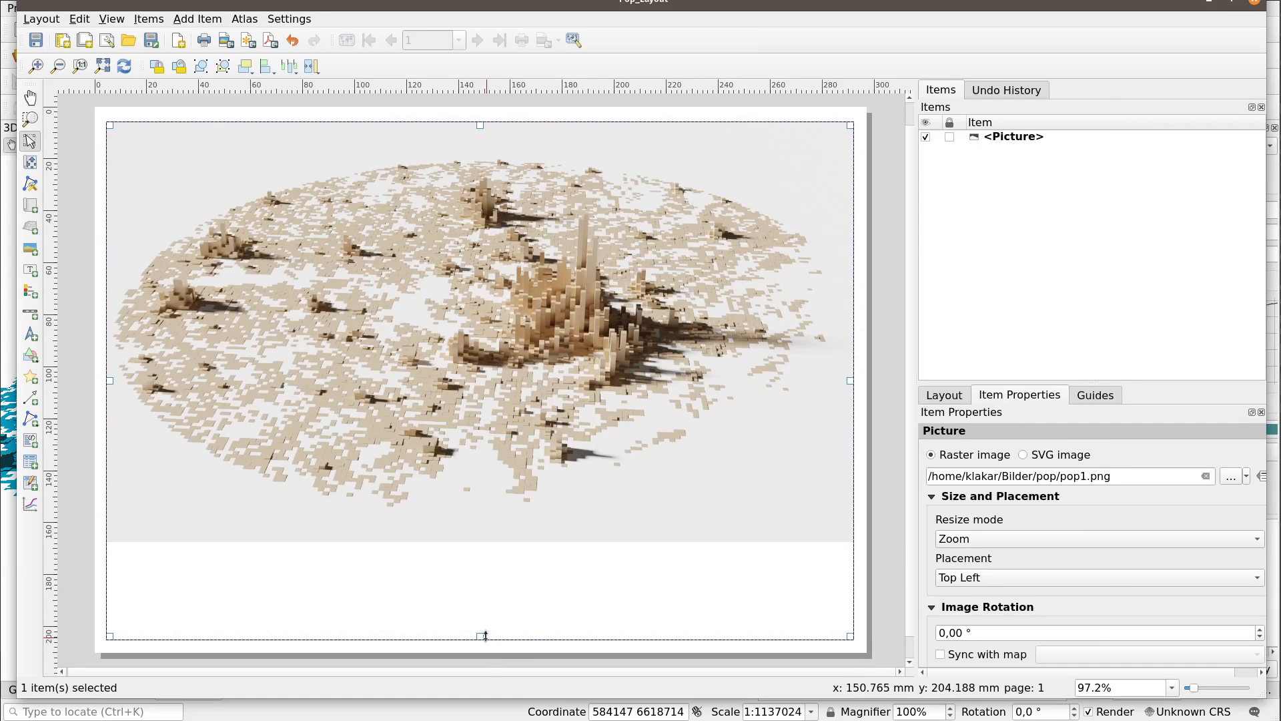
Resize the picture to span the full page width and move it down to leave room above the render
drag(482, 634, 481, 540)
mouse_move(512, 258)
mouse_down()
mouse_move(506, 287)
mouse_move(512, 244)
mouse_move(500, 243)
mouse_up()
drag(837, 525, 863, 572)
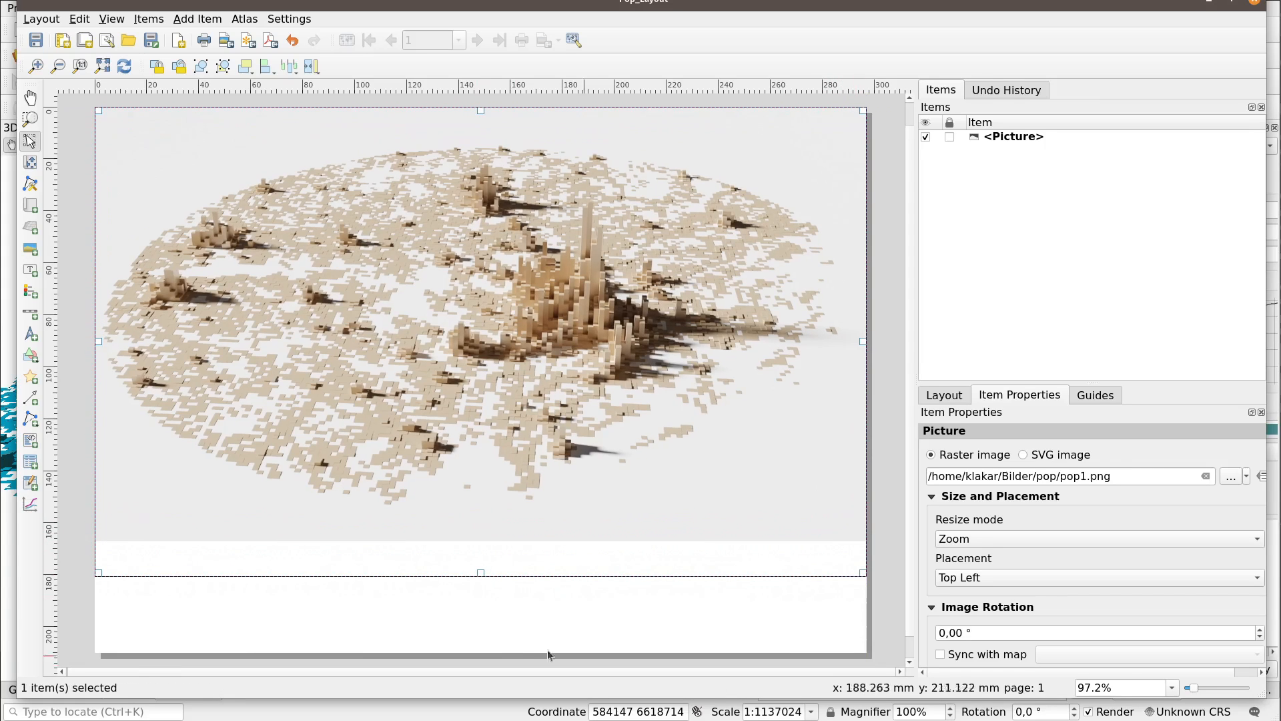
drag(509, 290, 509, 335)
Set the page background fill colour to #ececec by sampling the light grey of the rendered image
click(555, 130)
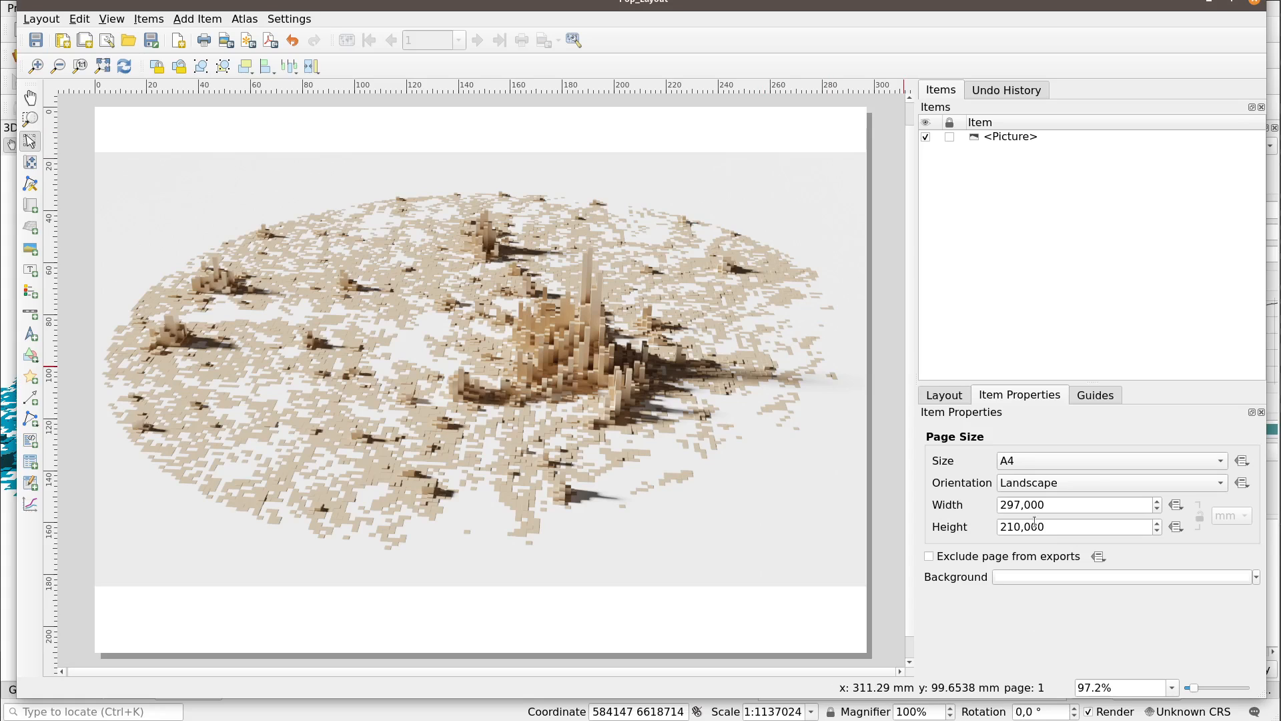
click(1257, 578)
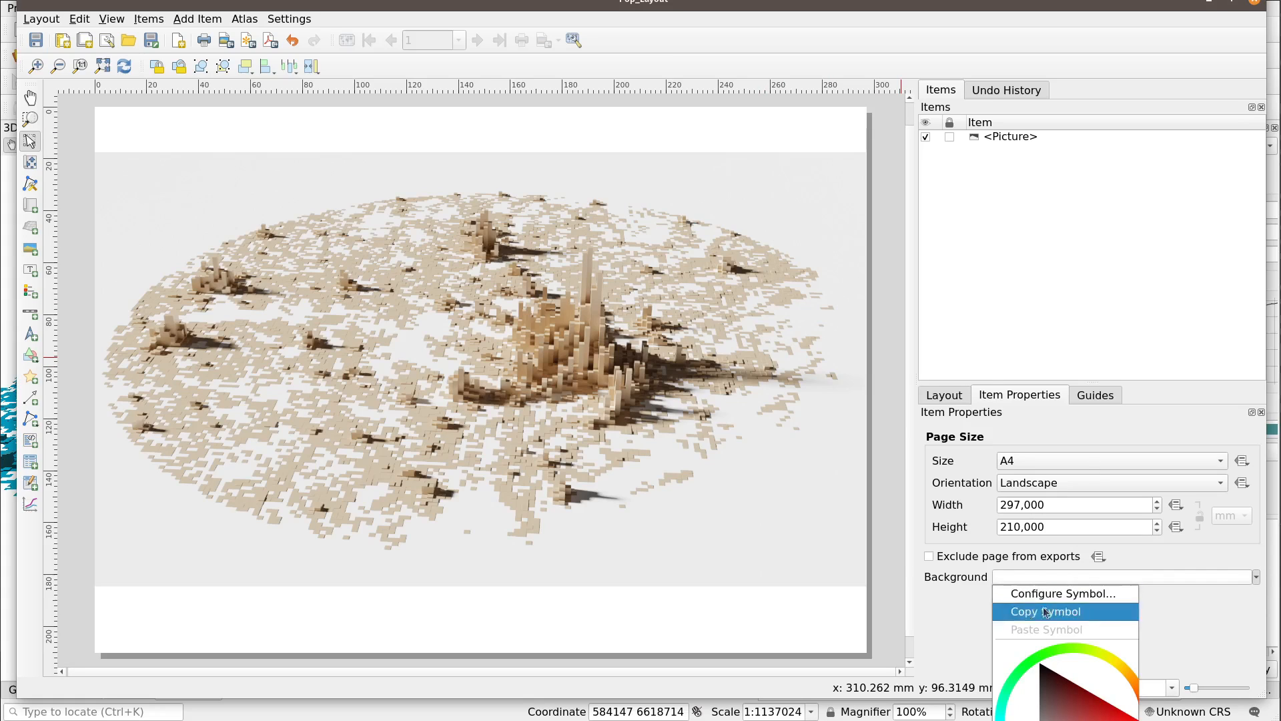
click(943, 607)
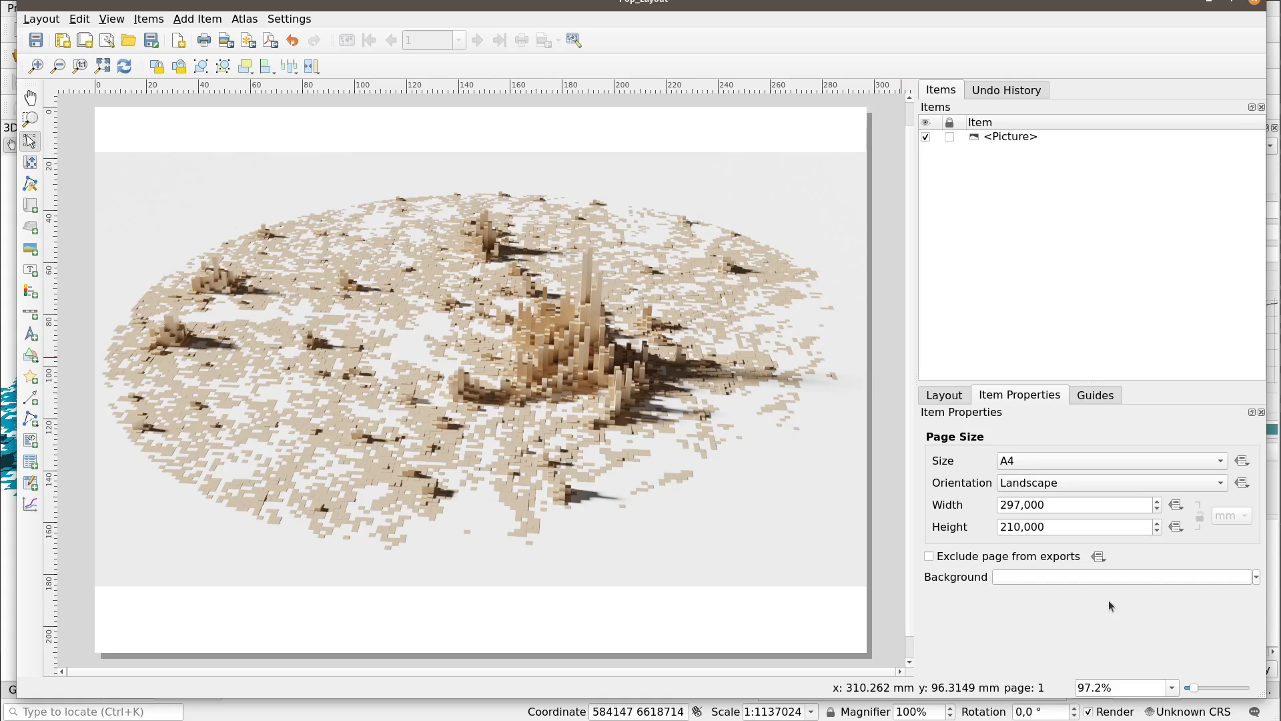
click(1248, 578)
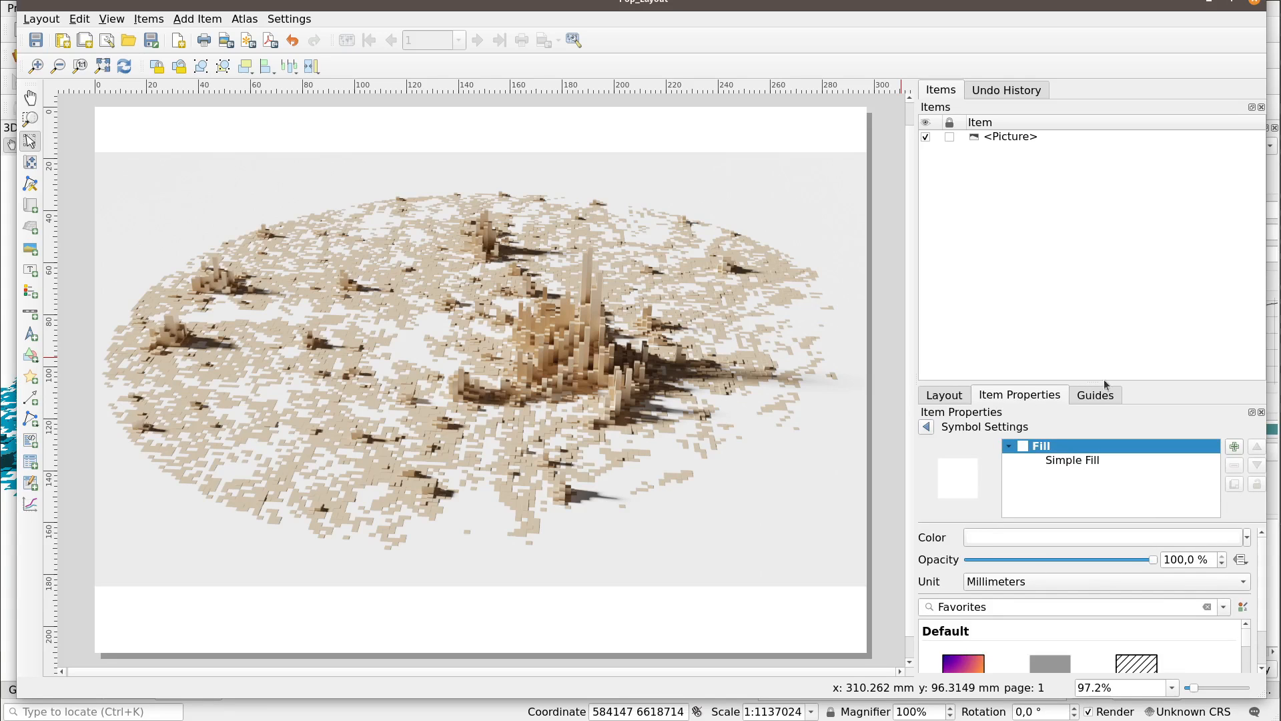
drag(1125, 381, 1134, 210)
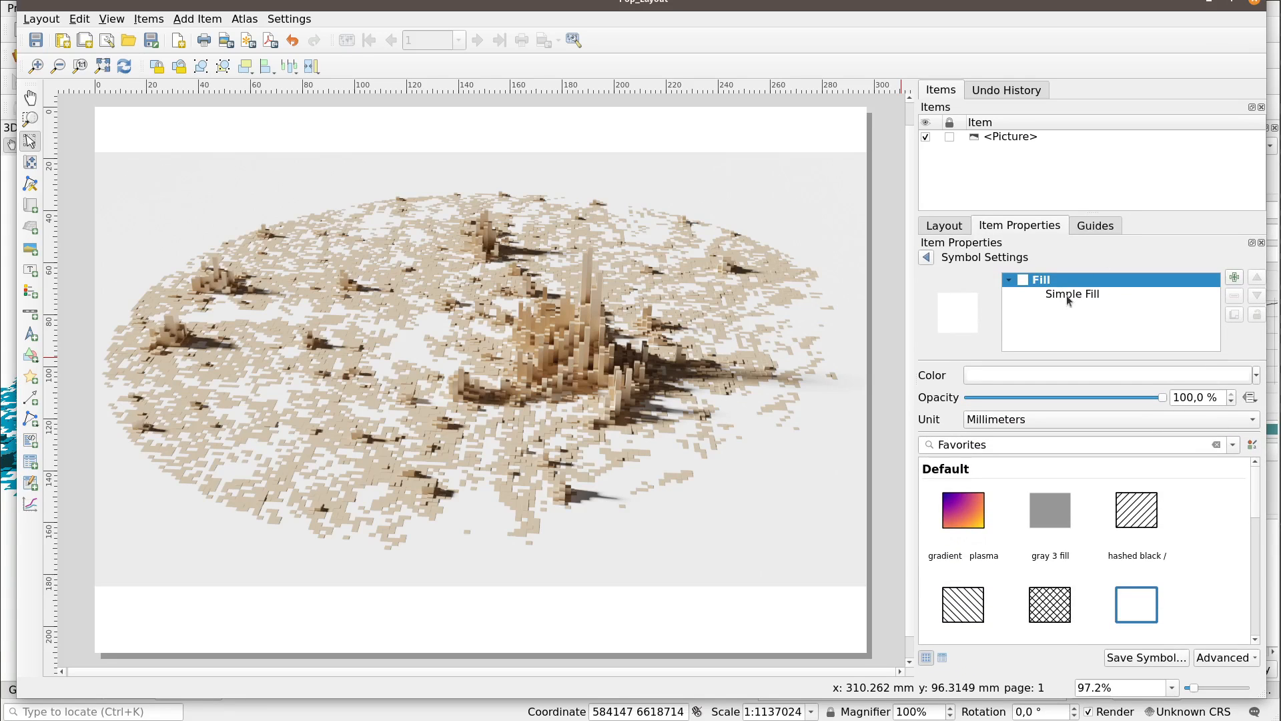
click(1257, 376)
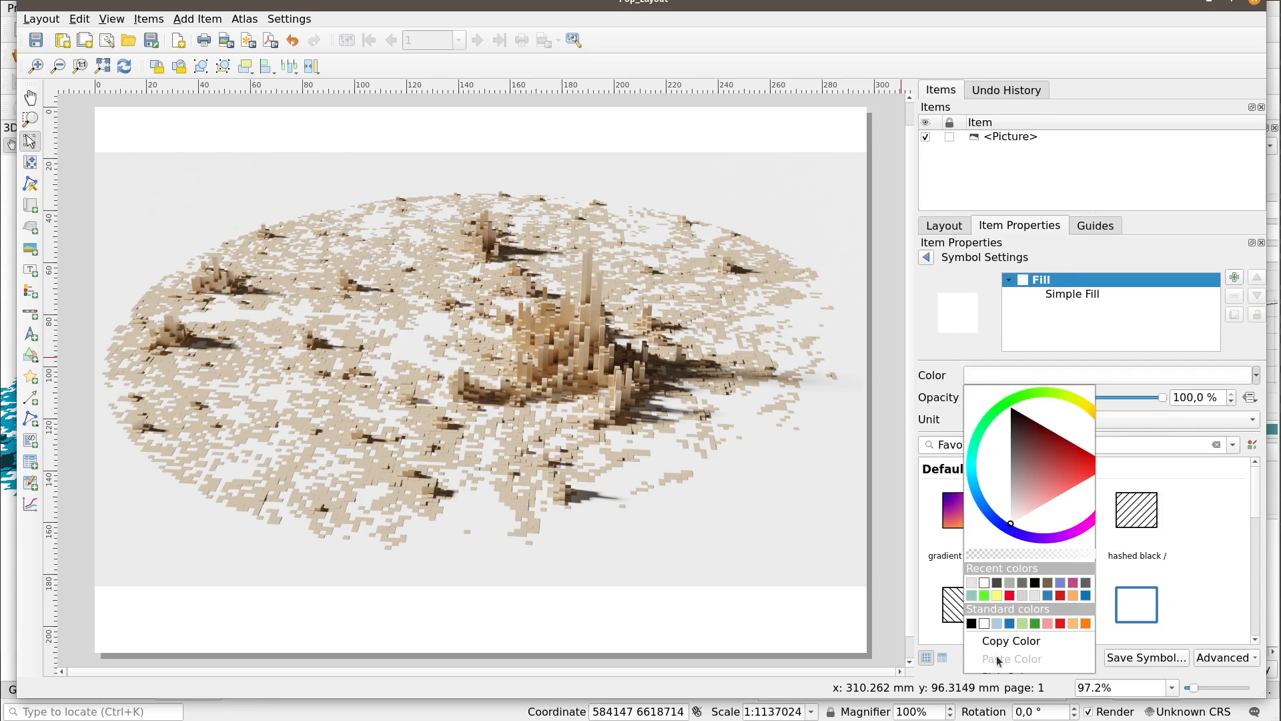
click(953, 364)
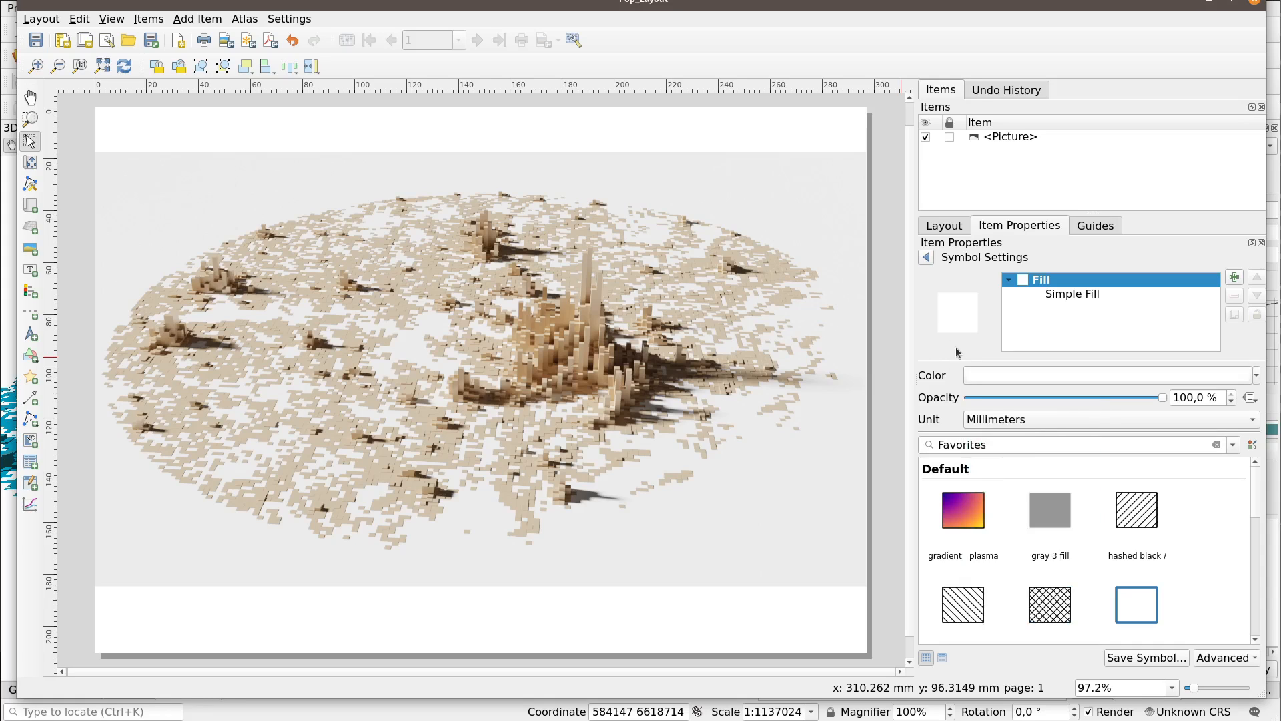
click(1036, 374)
click(1045, 331)
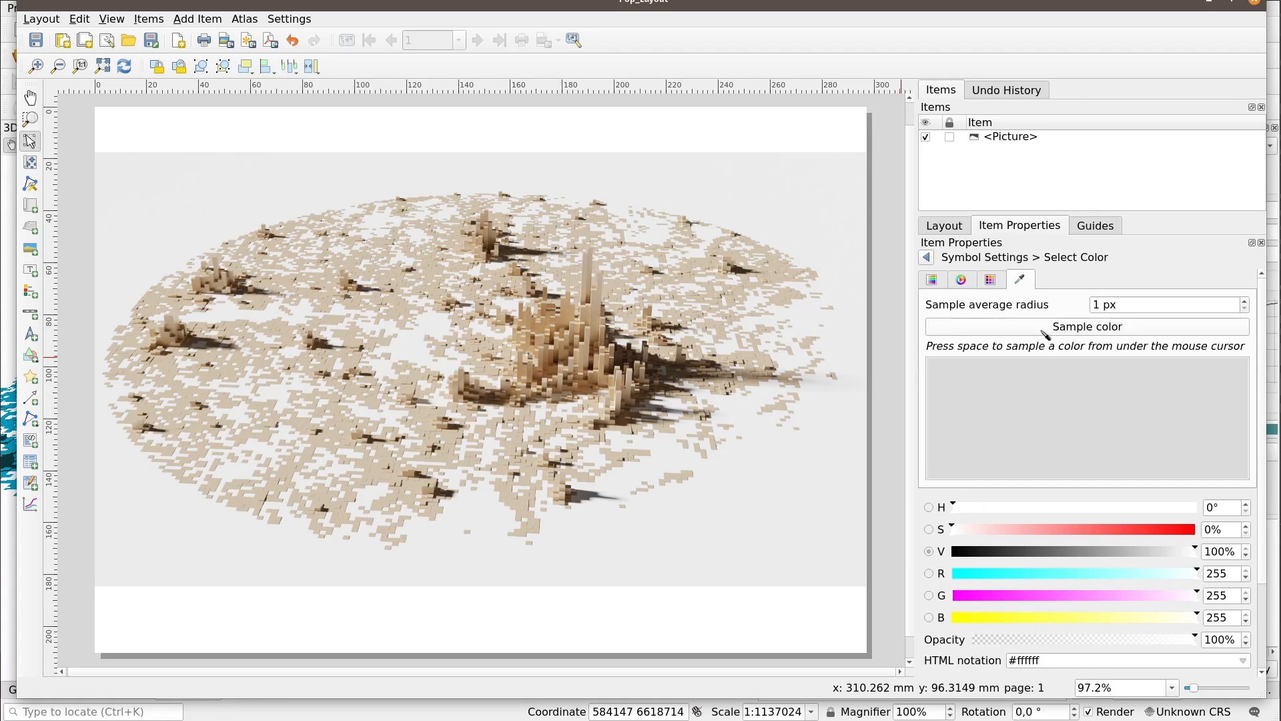
click(834, 189)
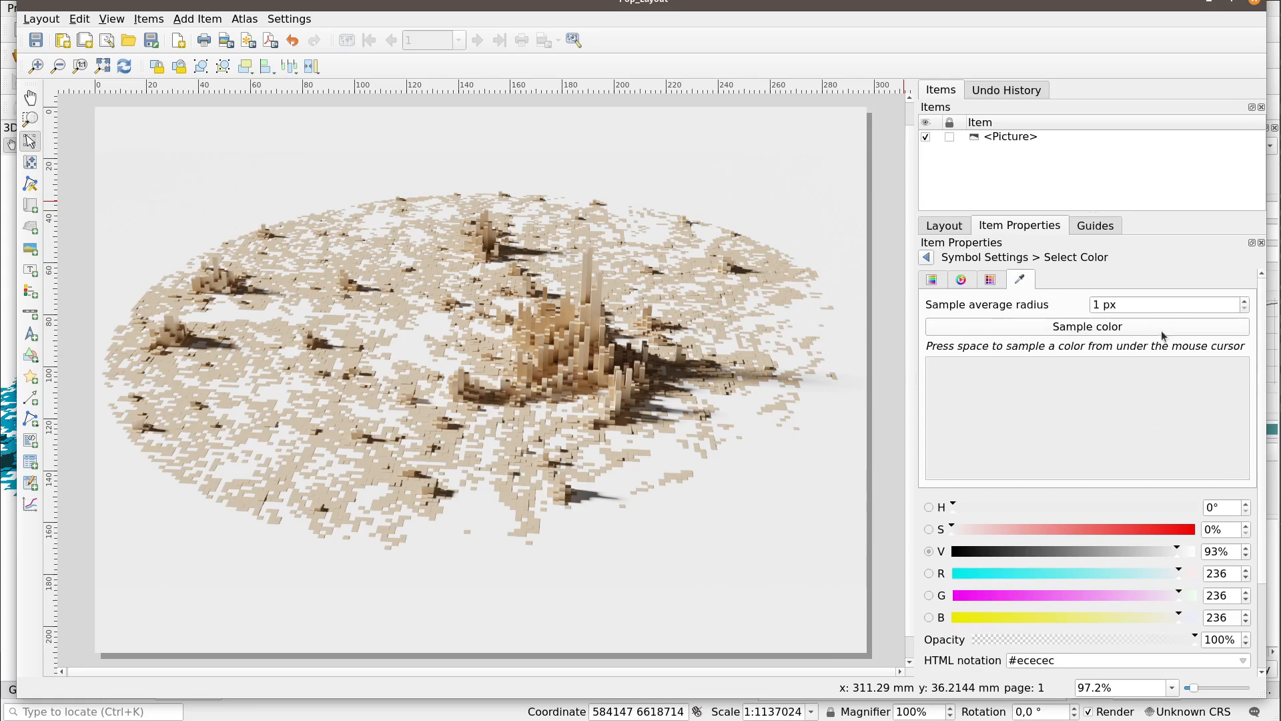
click(926, 257)
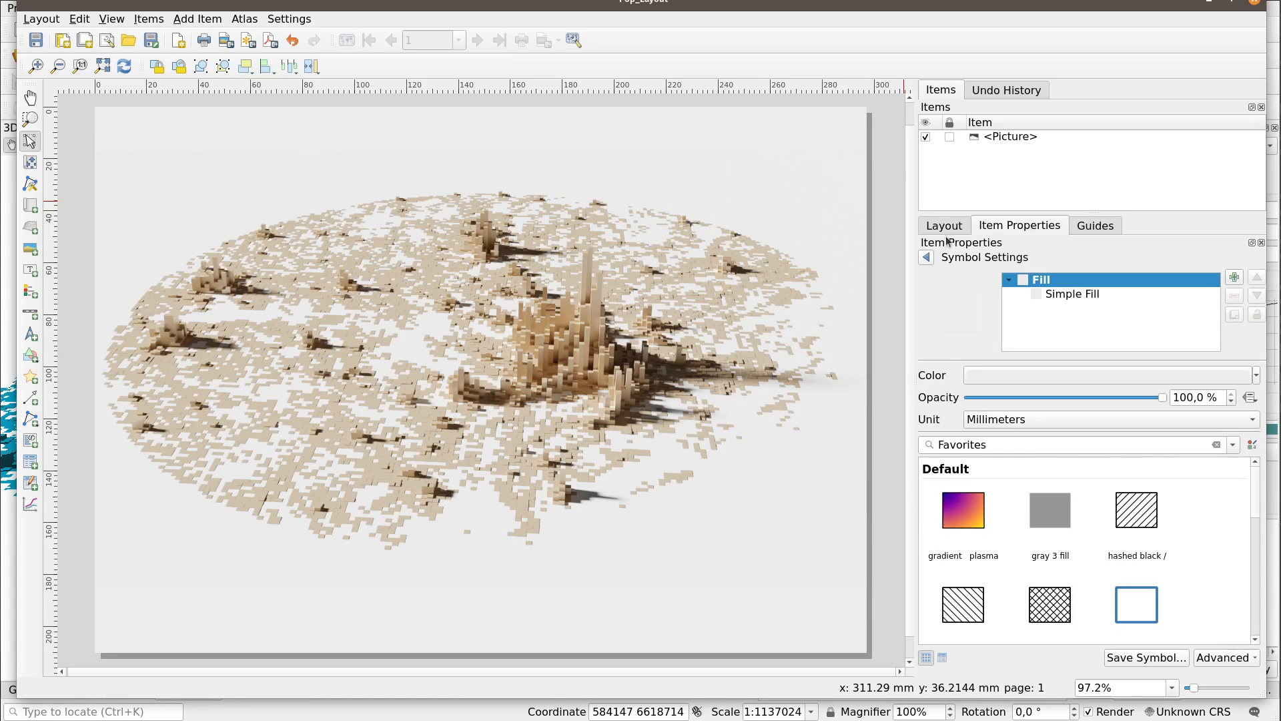
click(926, 257)
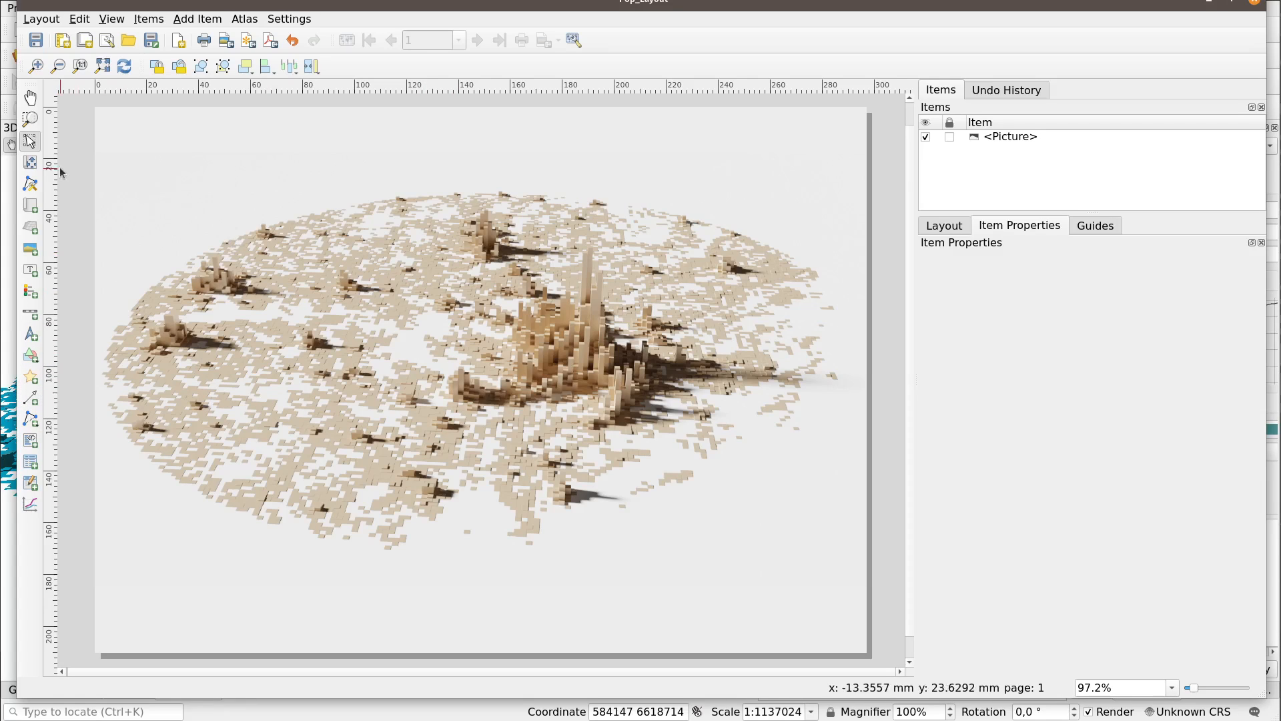
Add a label reading "3D Map Population" above the render and enlarge its box to about 156 by 23 mm
click(32, 271)
drag(260, 138, 319, 149)
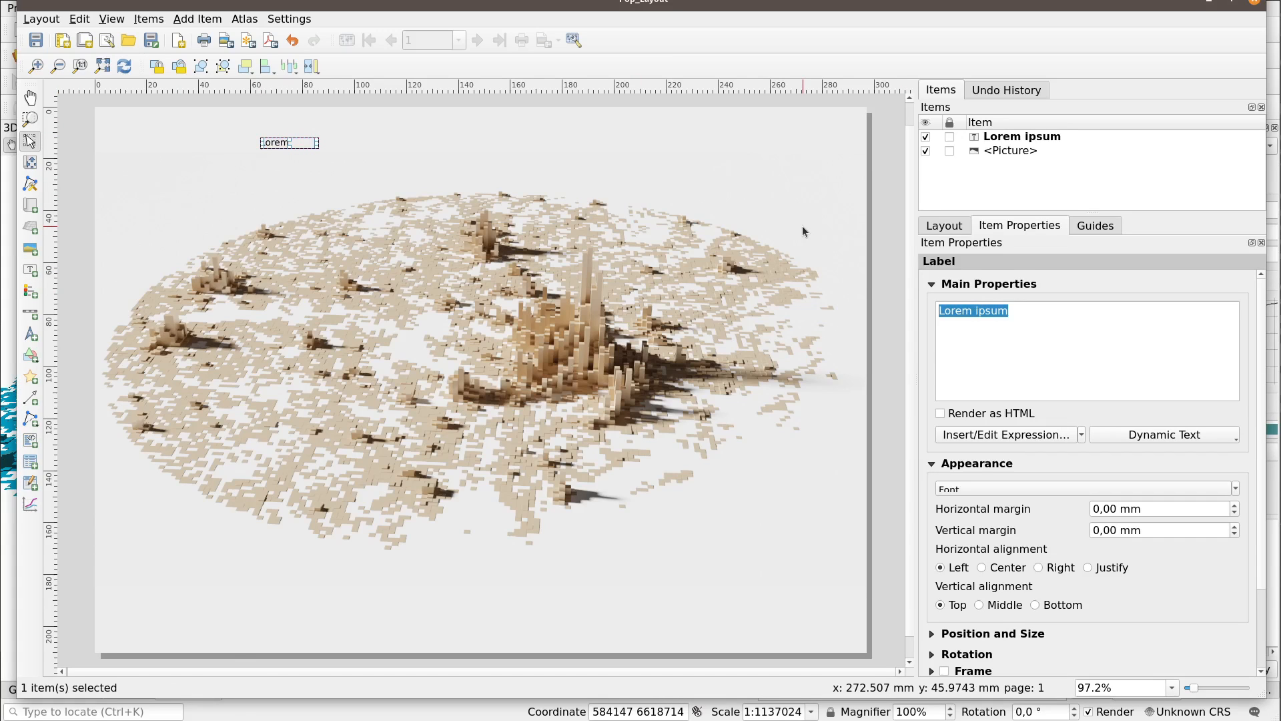
text(3D Map)
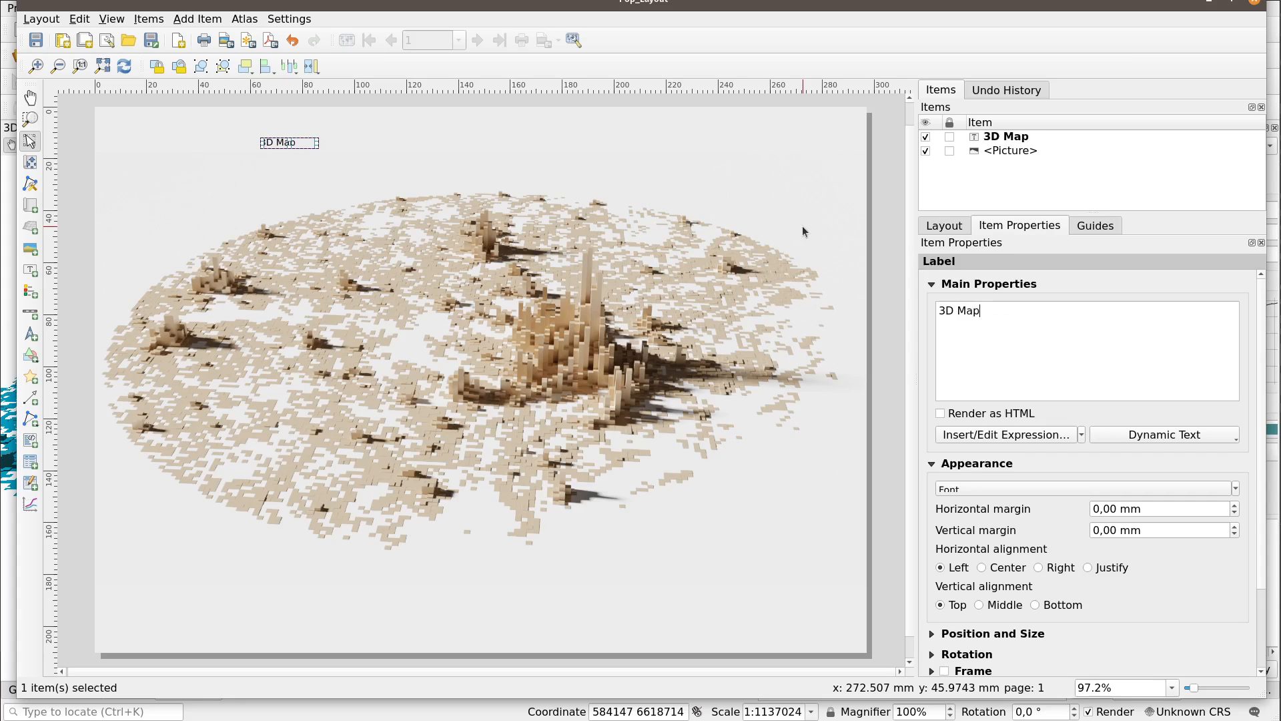
text( Population)
drag(318, 145, 666, 198)
Give the title label a drop shadow and a 51-pixel font, and move it to the page's upper-left area
click(974, 489)
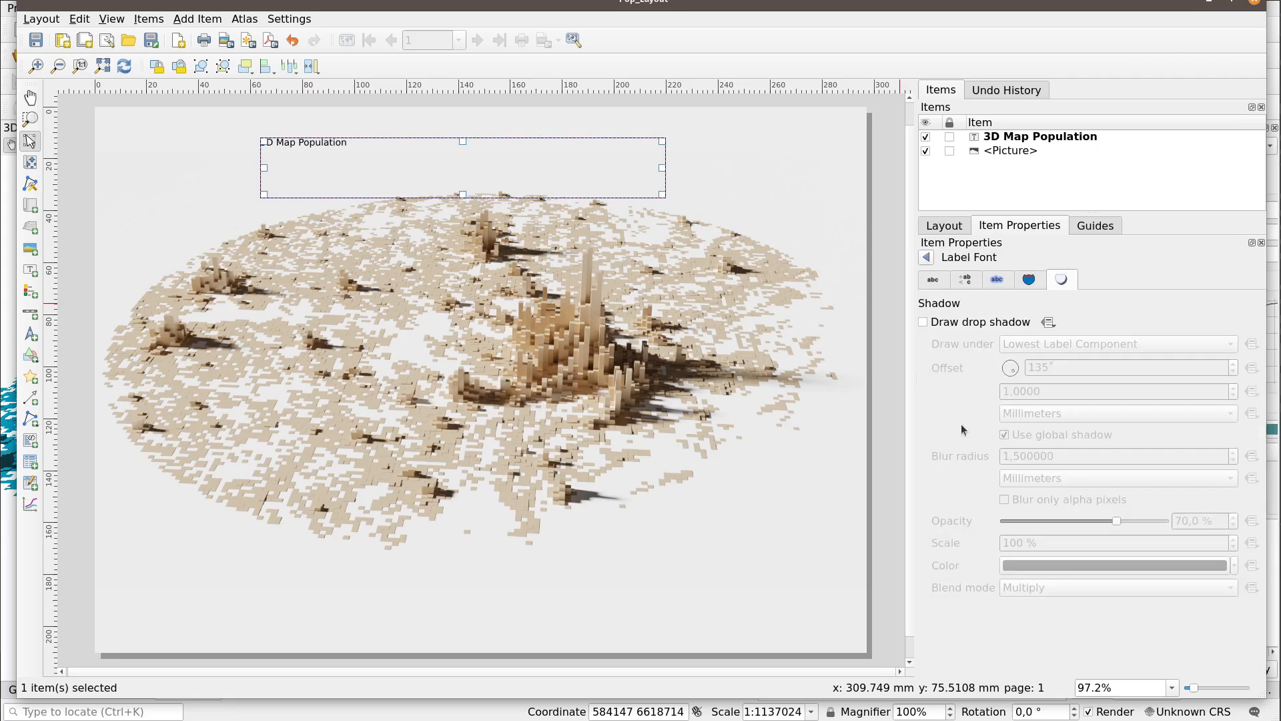
click(923, 322)
click(933, 279)
scroll(1036, 407, up, 20)
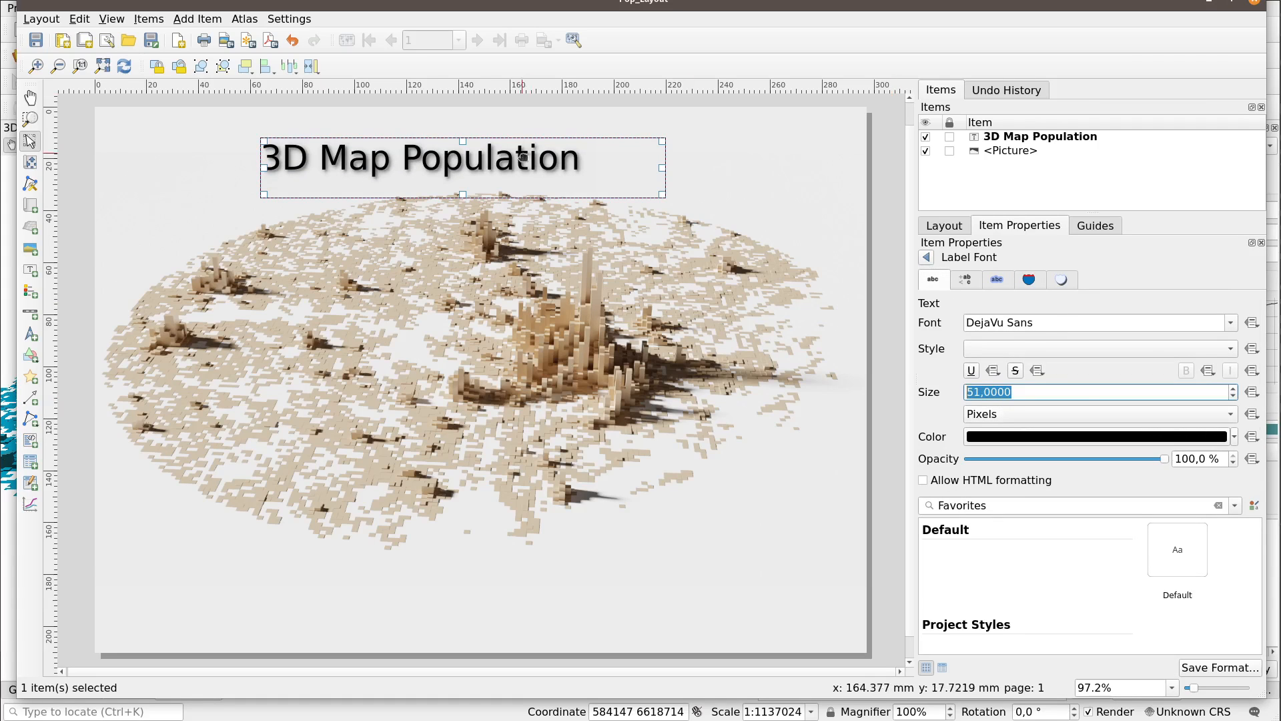
drag(523, 158, 388, 160)
Draw an arrow from the page's upper-right area to the cluster of tallest columns in the render
click(30, 398)
click(764, 174)
click(591, 327)
right_click(590, 327)
Add a Stockholm label with an enlarged font, shrink its box, and place it just above the arrow's start
click(30, 270)
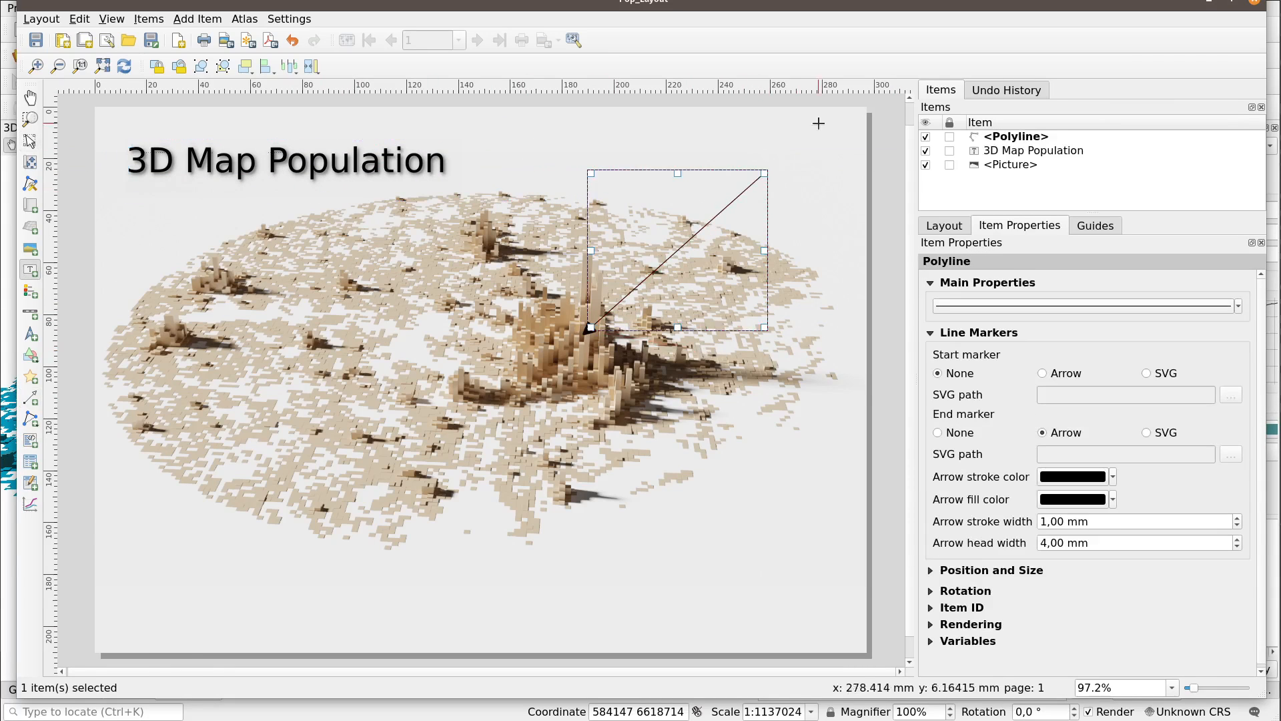
drag(665, 145, 842, 171)
text(Stockholm)
click(1031, 489)
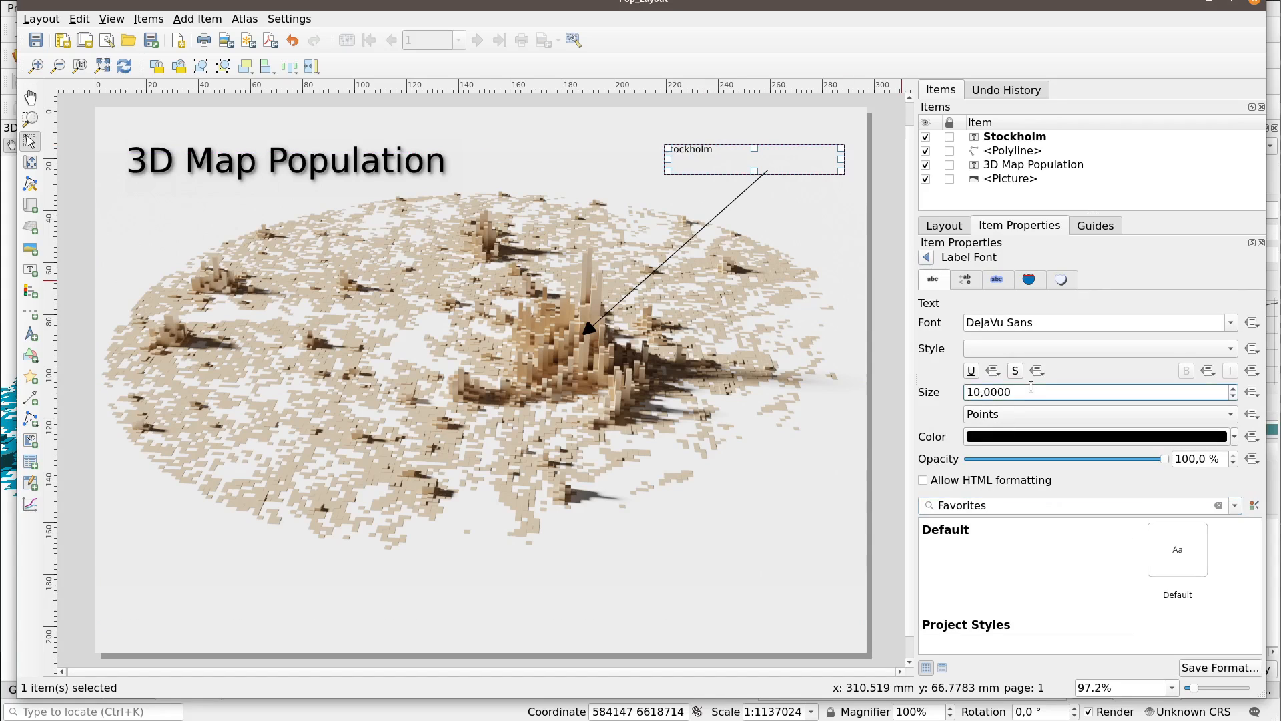
scroll(1057, 391, up, 11)
click(927, 257)
drag(841, 172, 791, 168)
drag(736, 159, 799, 161)
click(816, 194)
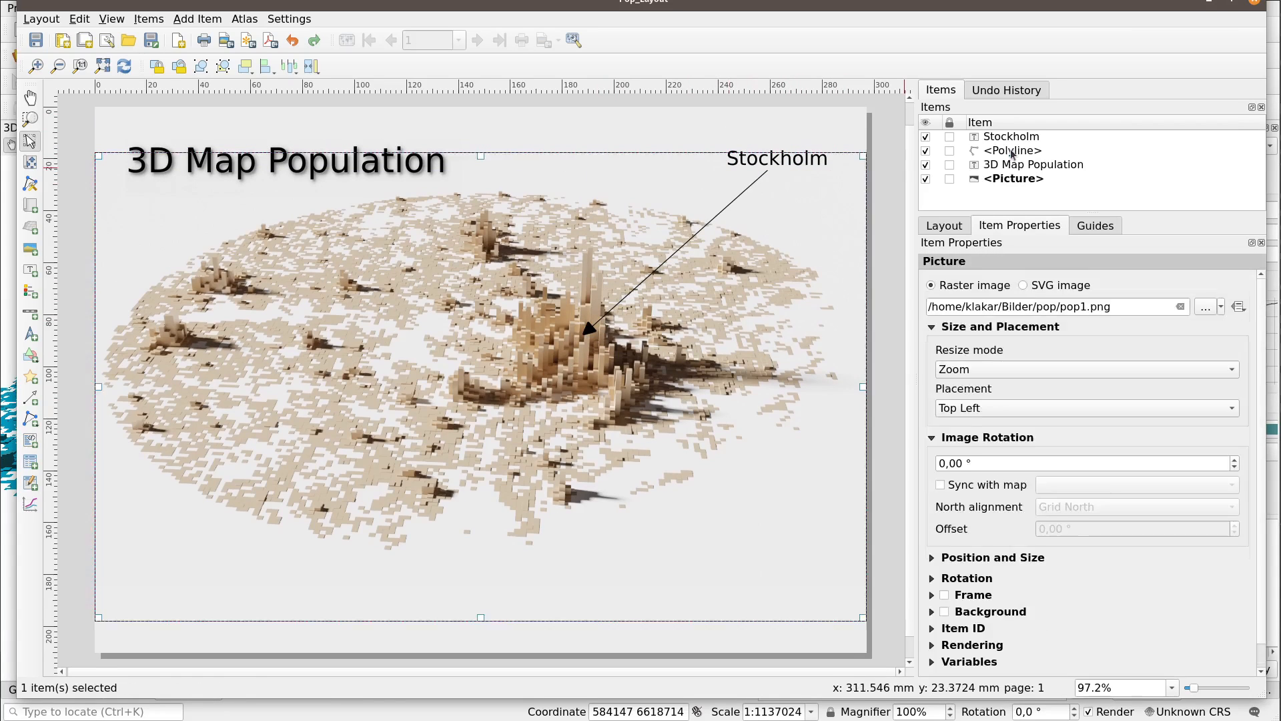
Set the arrow's stroke width to 0 mm and reduce its head width
click(1015, 150)
scroll(1110, 521, down, 1)
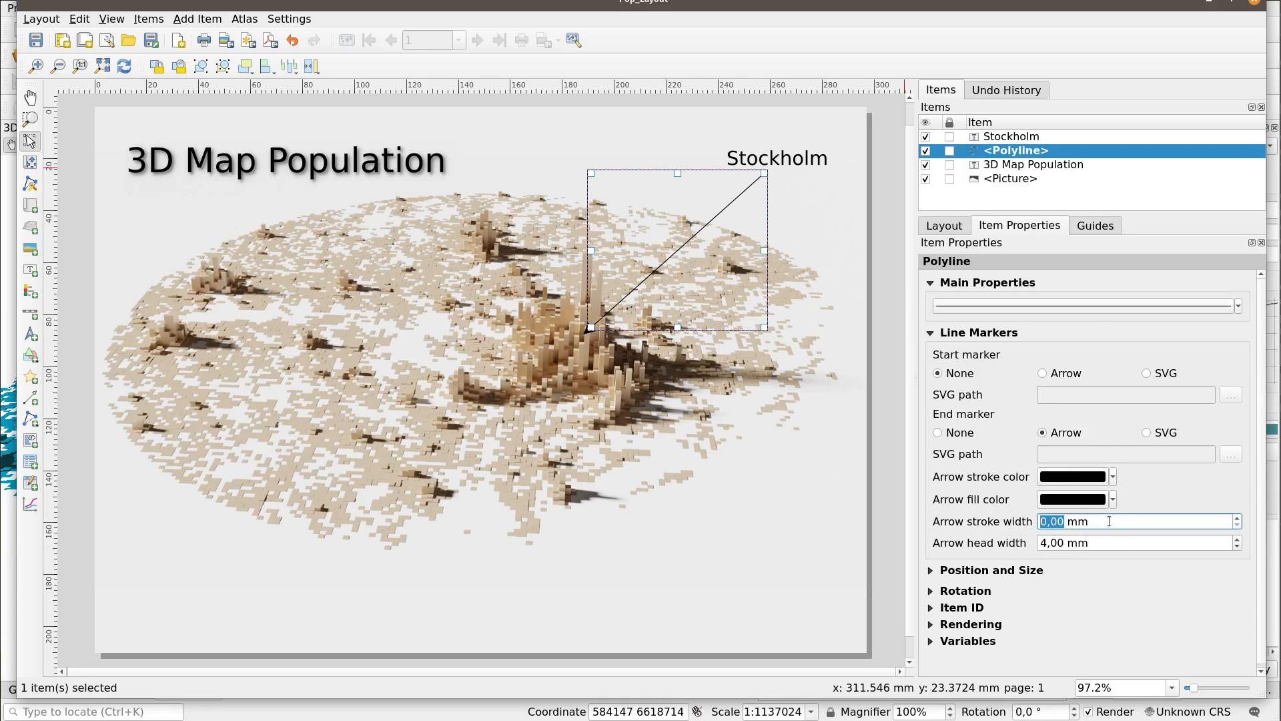
scroll(1113, 543, down, 2)
click(884, 229)
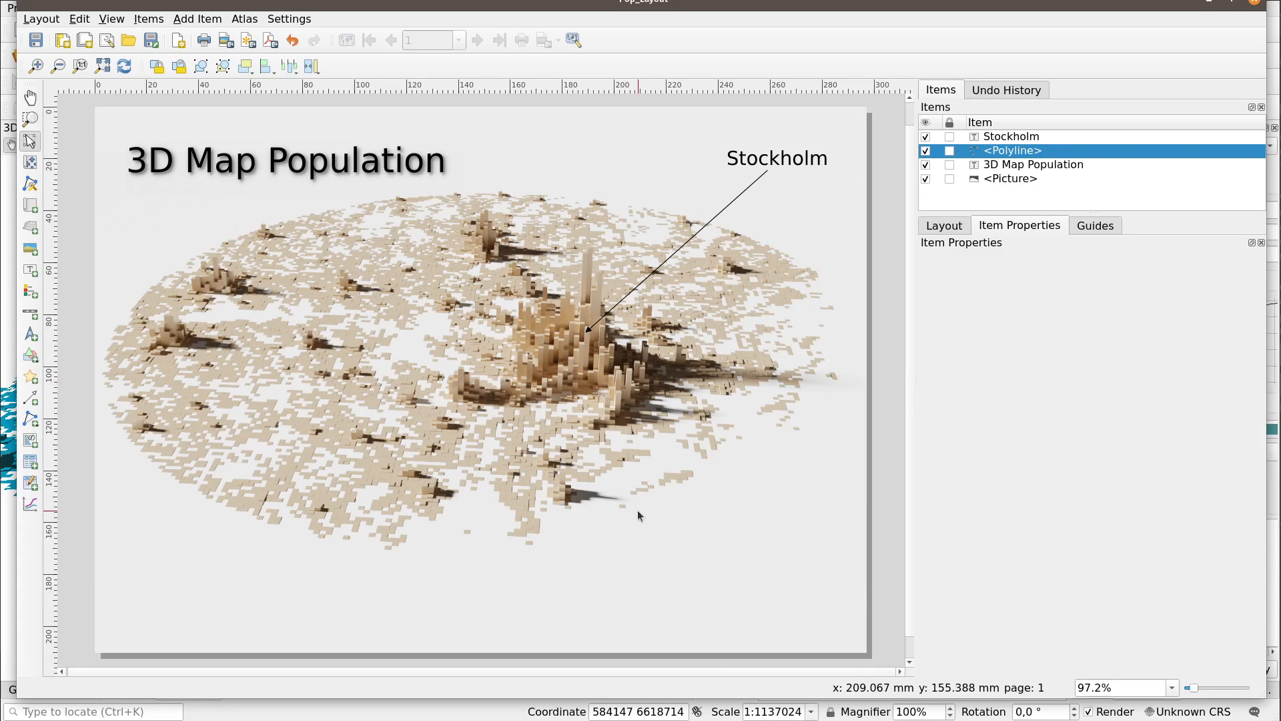